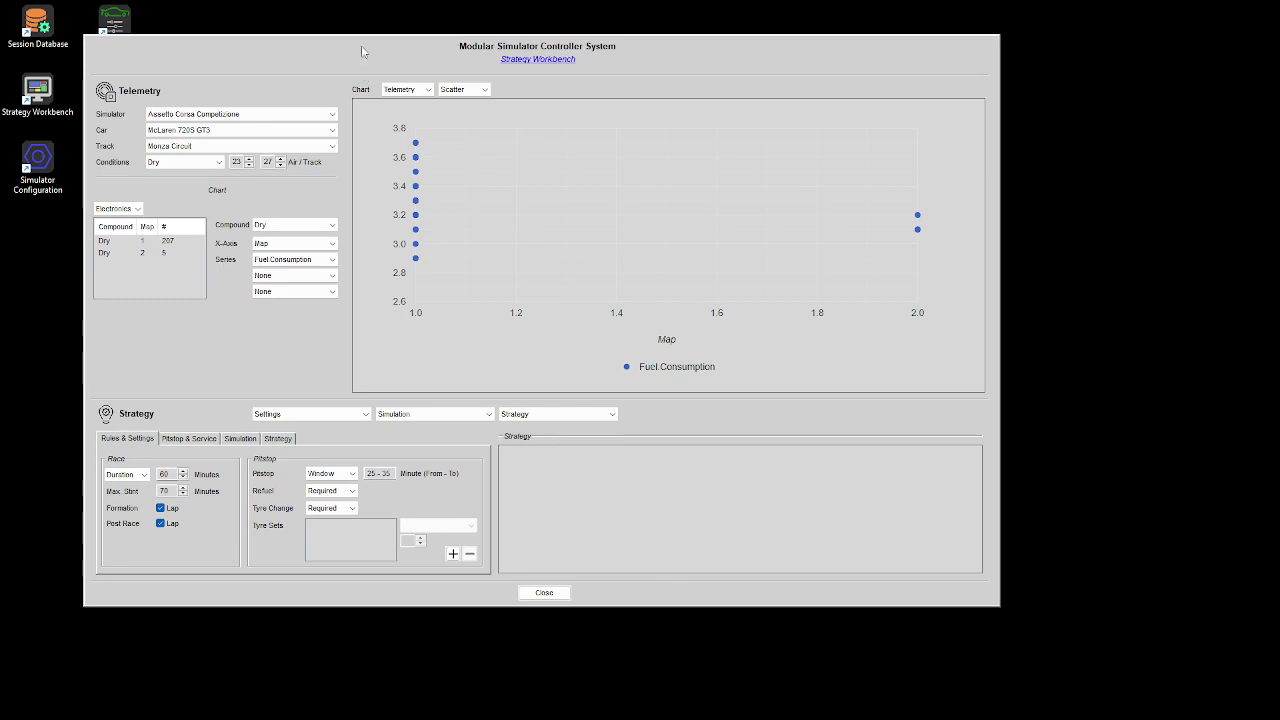
Reposition the Strategy Workbench window, bring the Configuration window on screen and show its Race Strategist settings.
left_click_drag(362, 52, 447, 63)
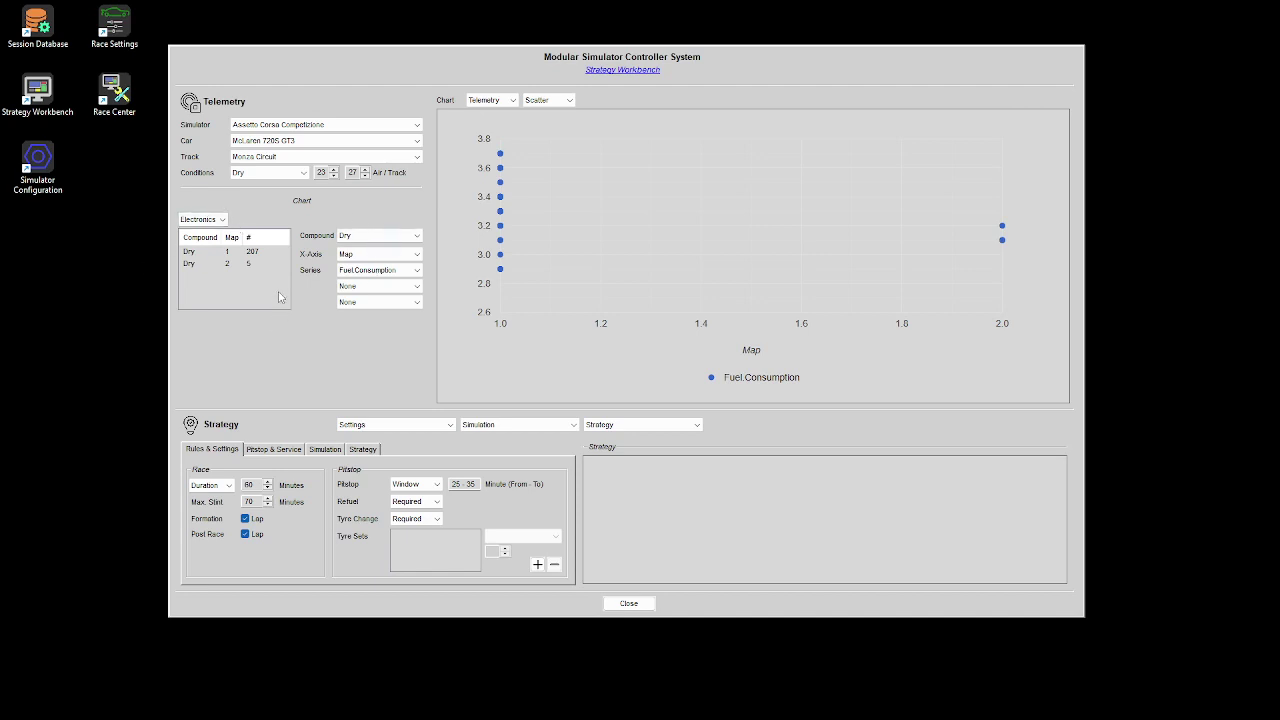
left_click_drag(1089, 719, 282, 130)
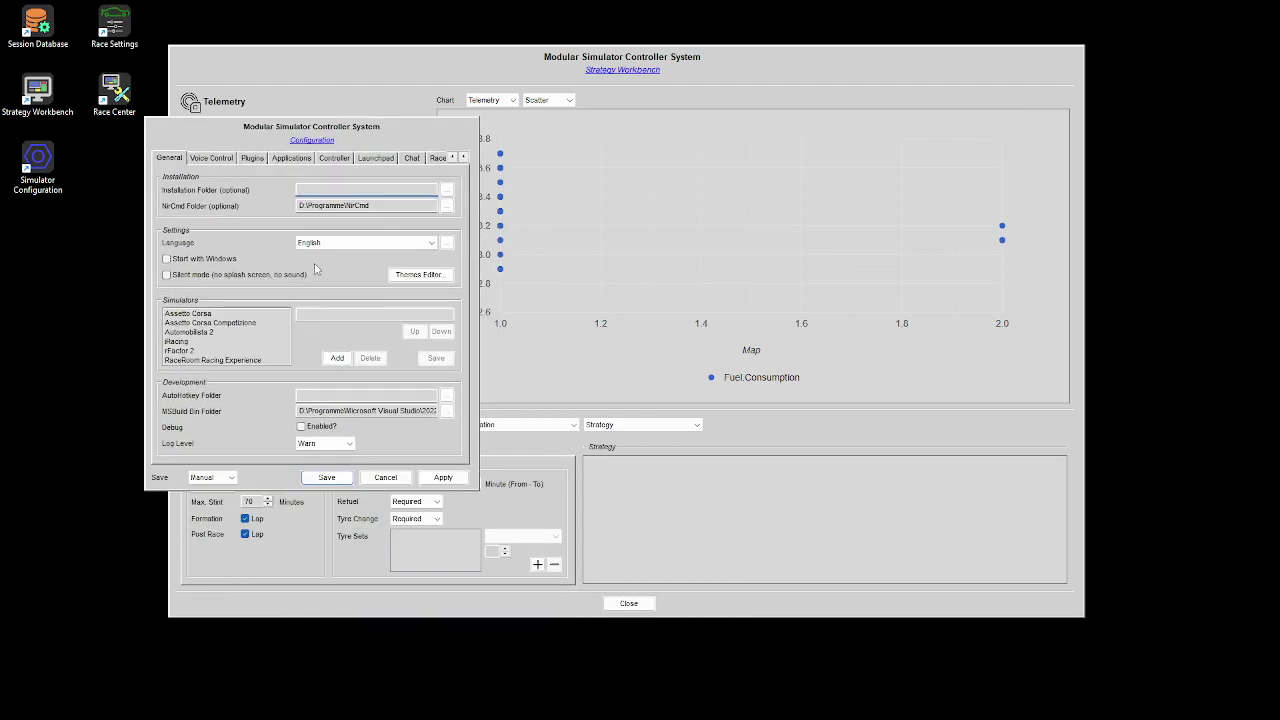
left_click(463, 157)
left_click(463, 157)
left_click(463, 157)
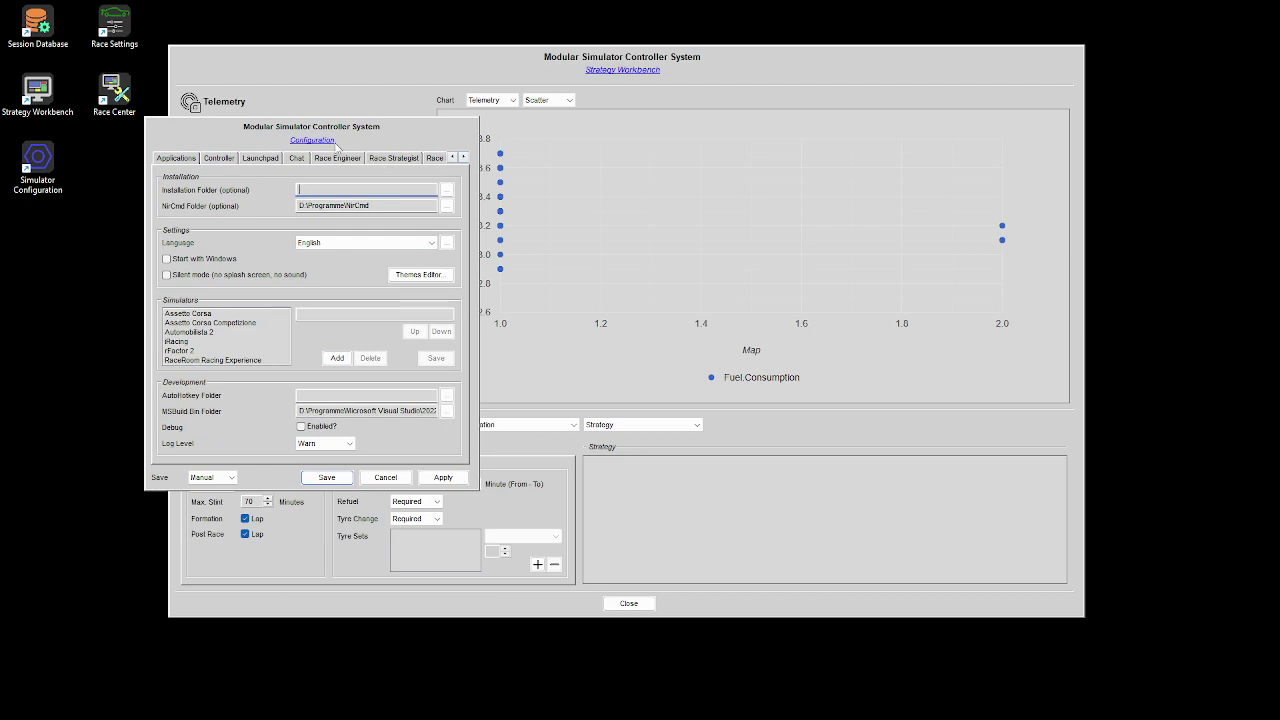
left_click(395, 160)
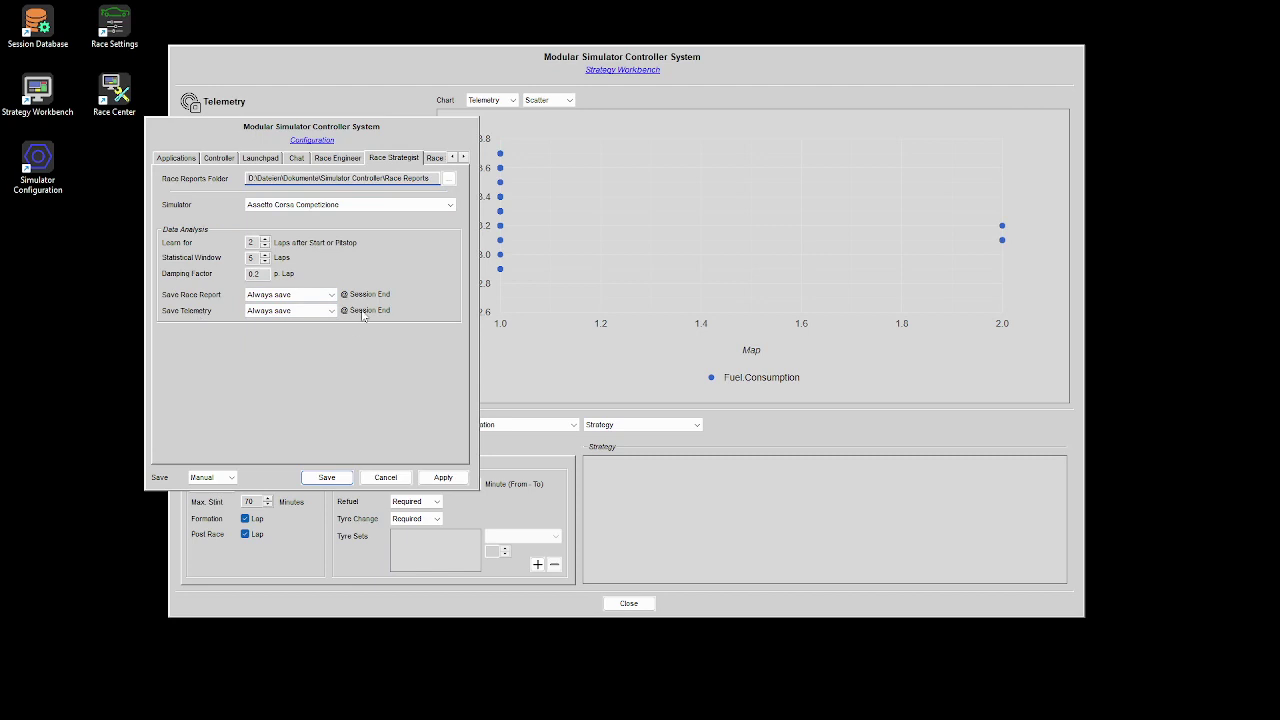
Try the No action, Always save and Ask options for saving telemetry at session end, and return to Always save.
left_click(331, 311)
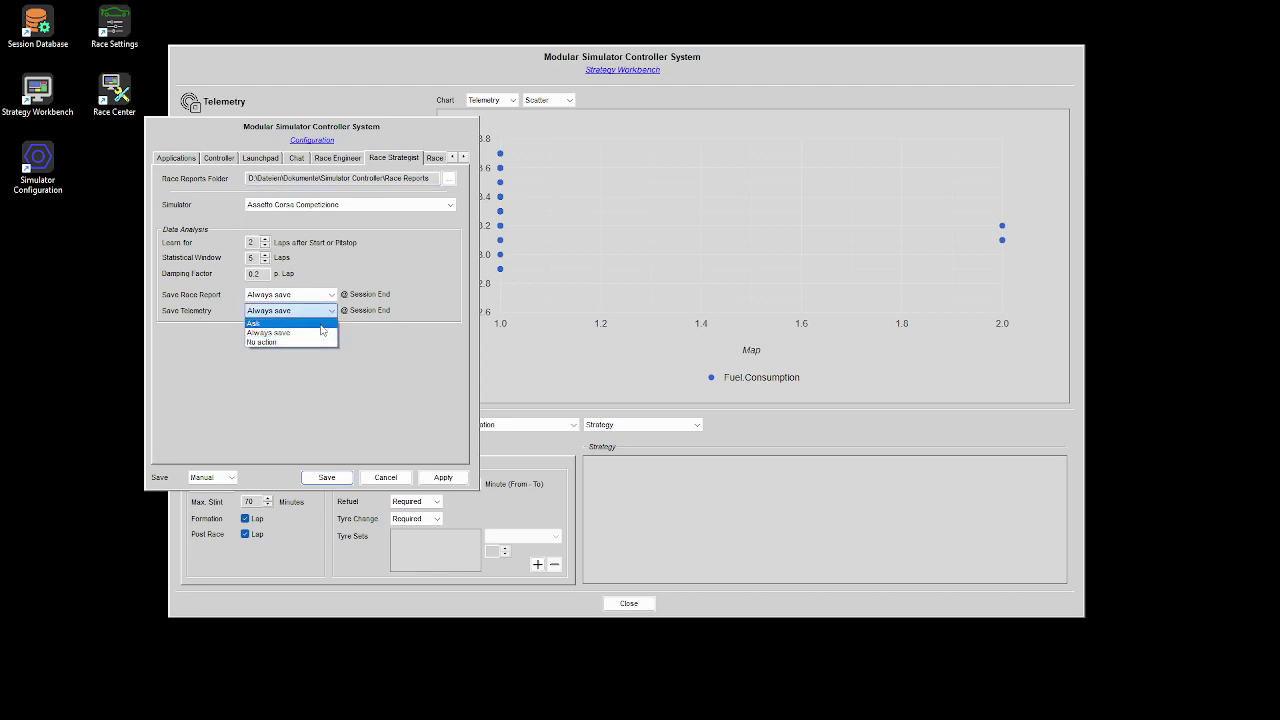
left_click(325, 343)
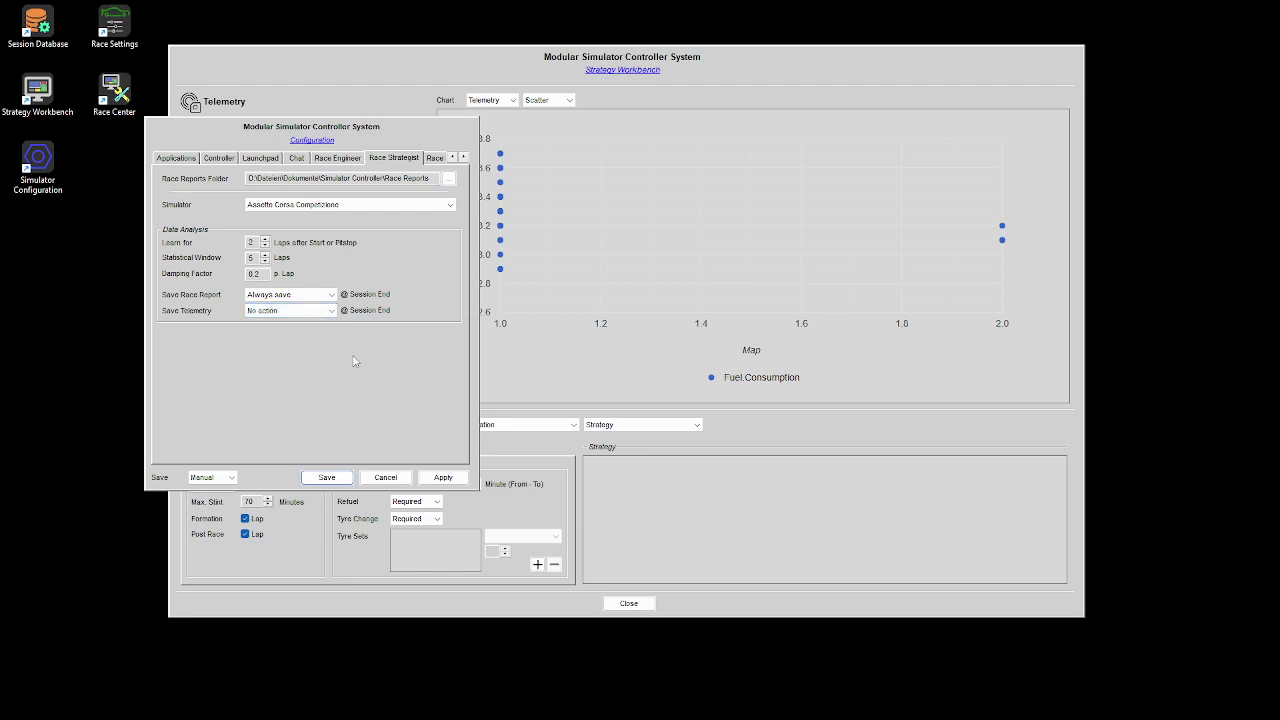
left_click(305, 315)
left_click(300, 331)
left_click(321, 316)
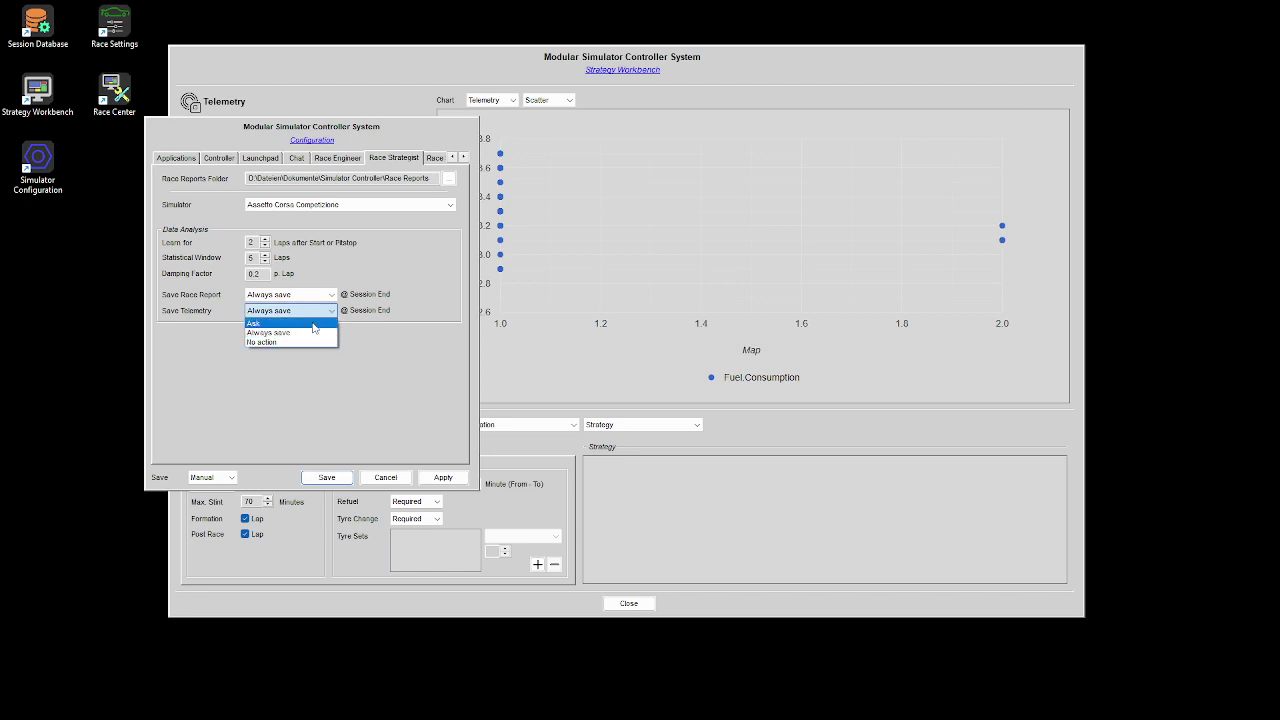
left_click(313, 325)
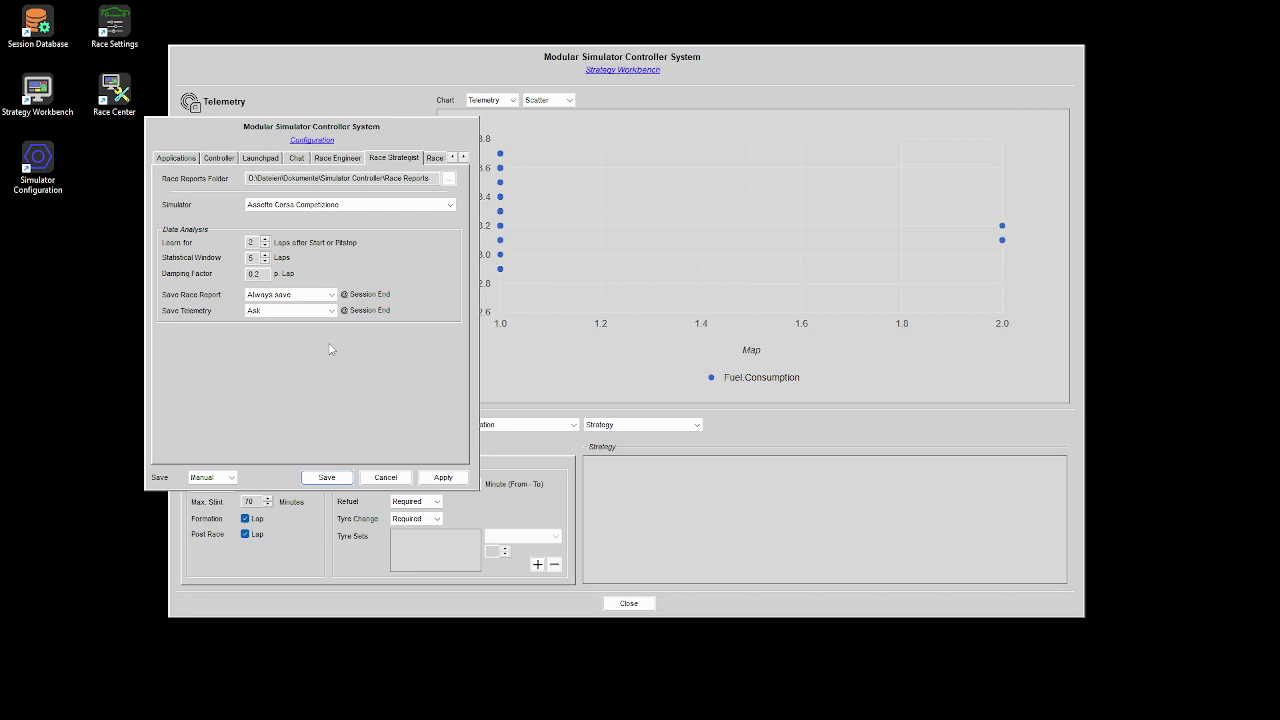
left_click(316, 311)
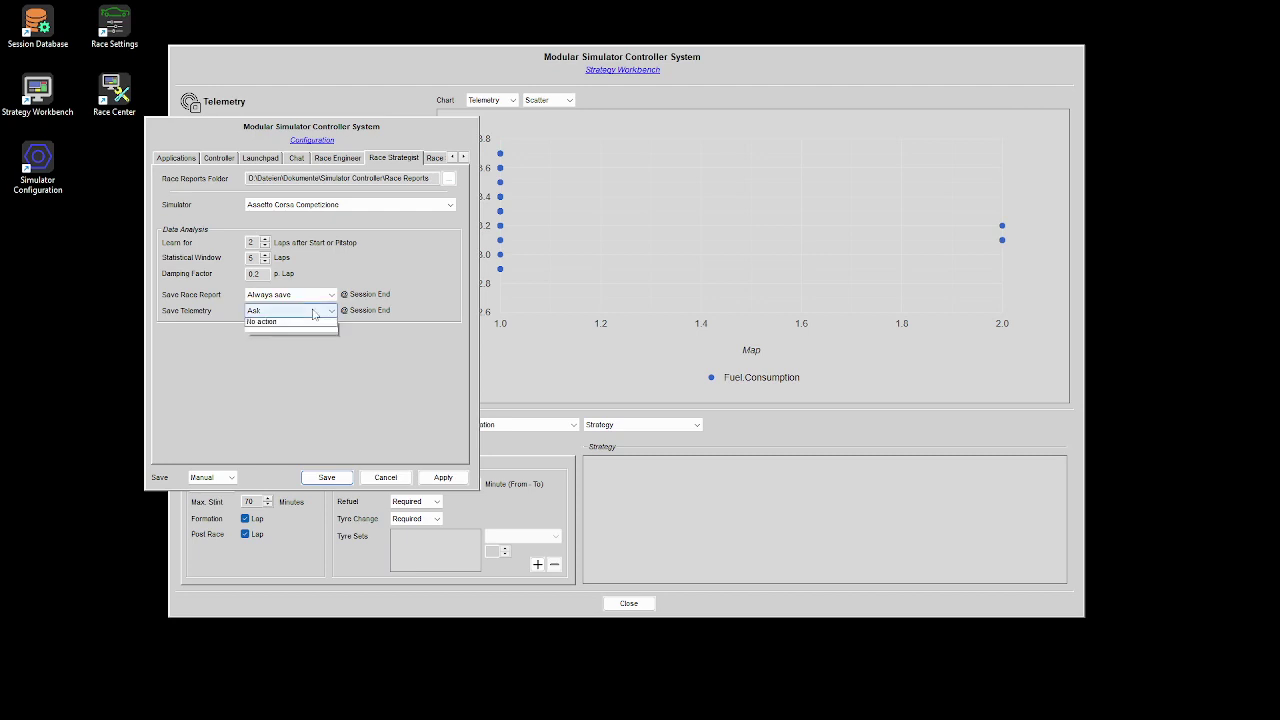
left_click(305, 339)
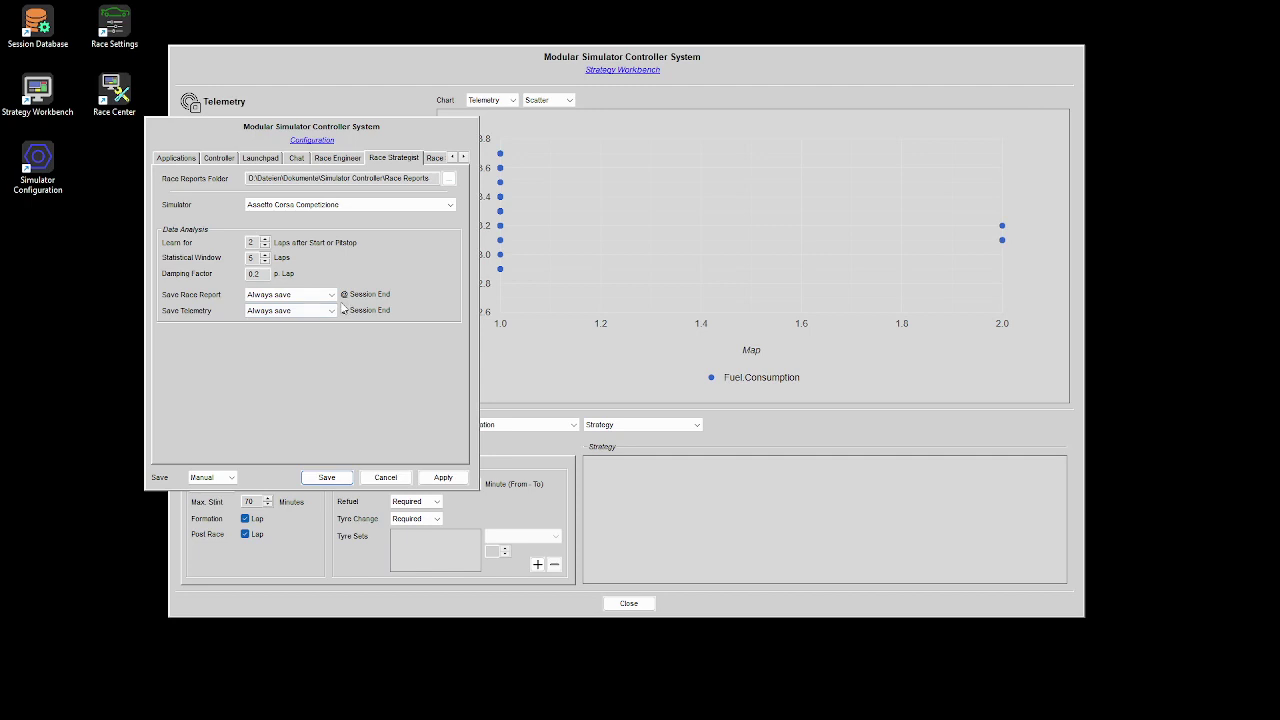
Look through the simulators available in the Race Strategist settings and move the Configuration window out of view.
left_click(340, 204)
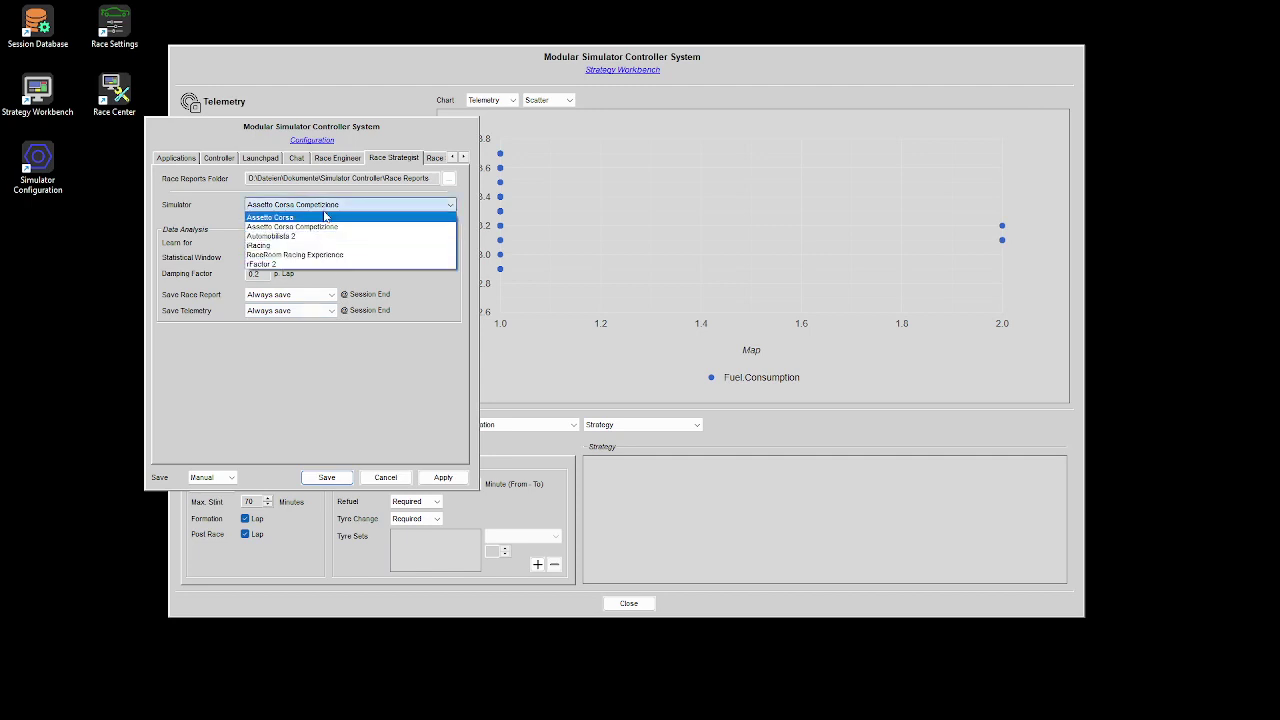
left_click(233, 217)
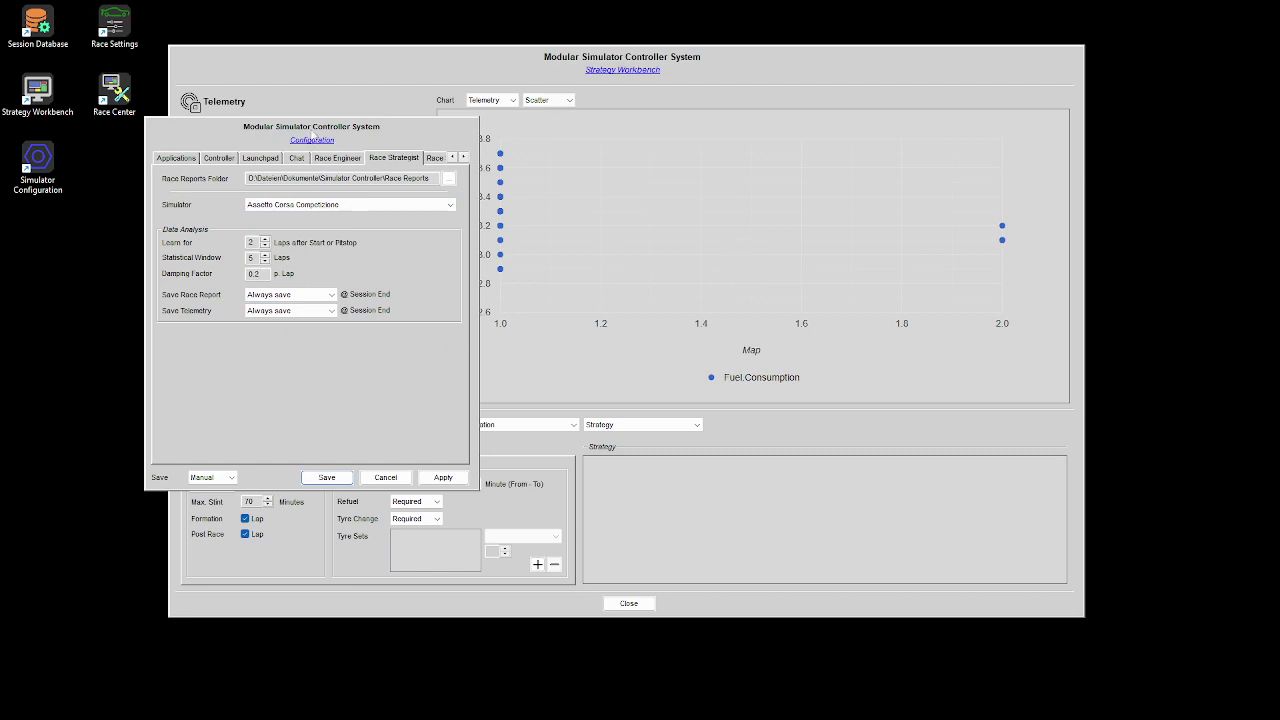
left_click_drag(312, 133, 700, 719)
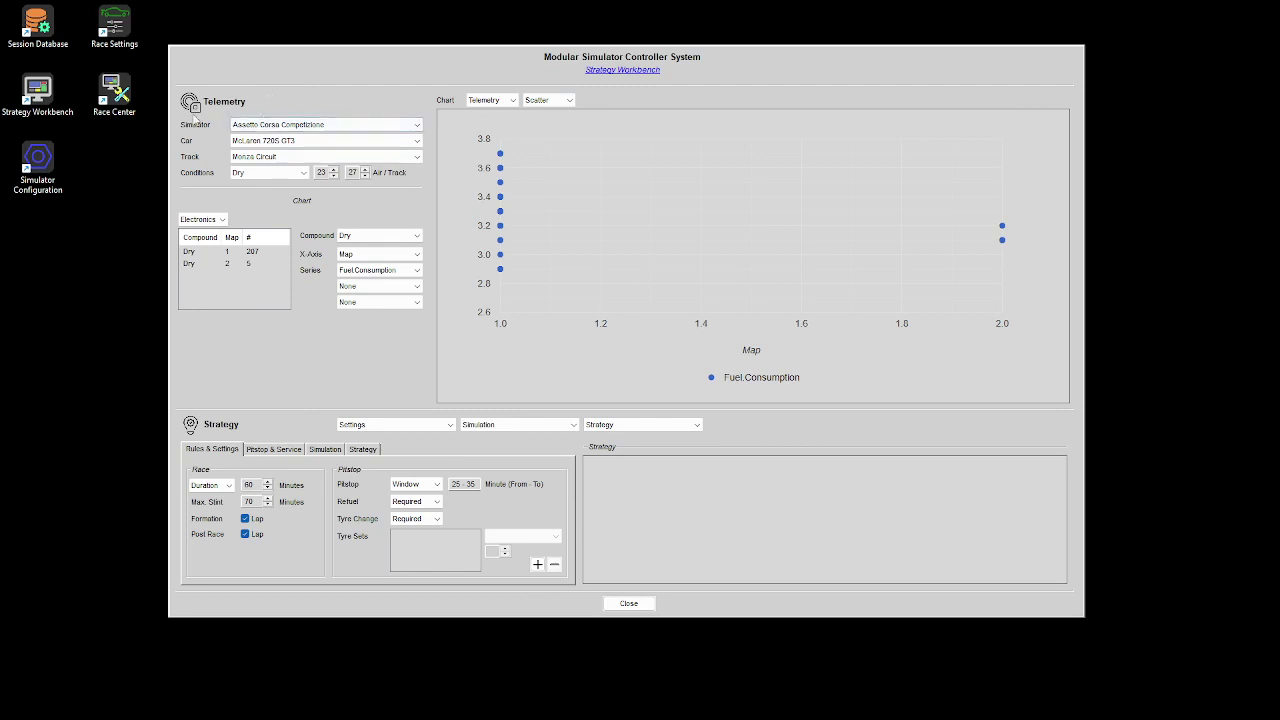
Keep Assetto Corsa Competizione as the telemetry simulator and review the available cars and weather conditions.
left_click(291, 125)
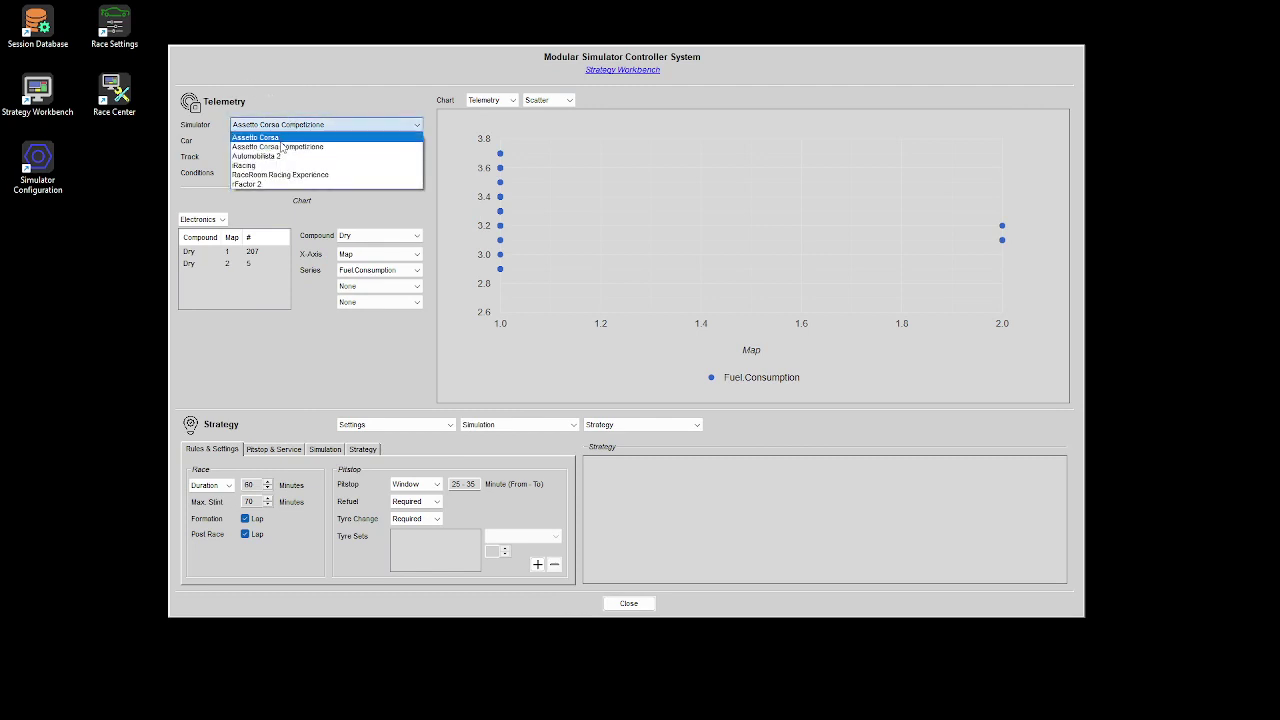
left_click(280, 146)
left_click(279, 142)
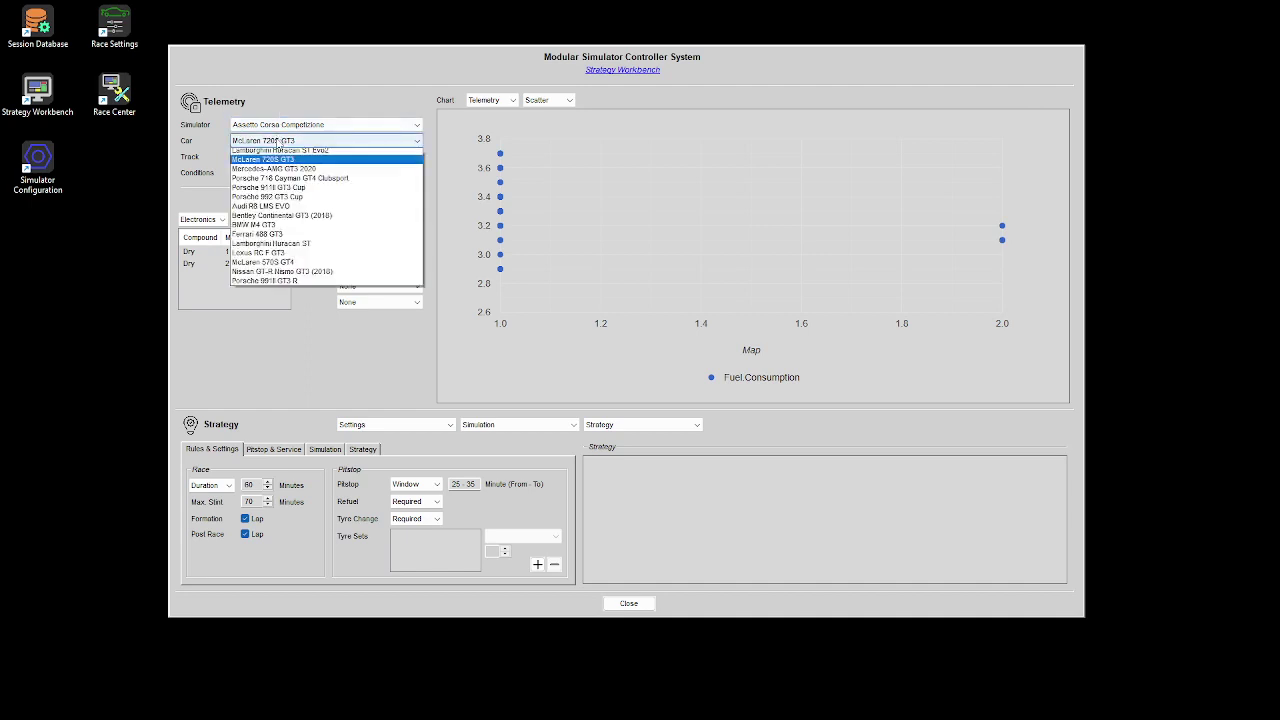
left_click(193, 152)
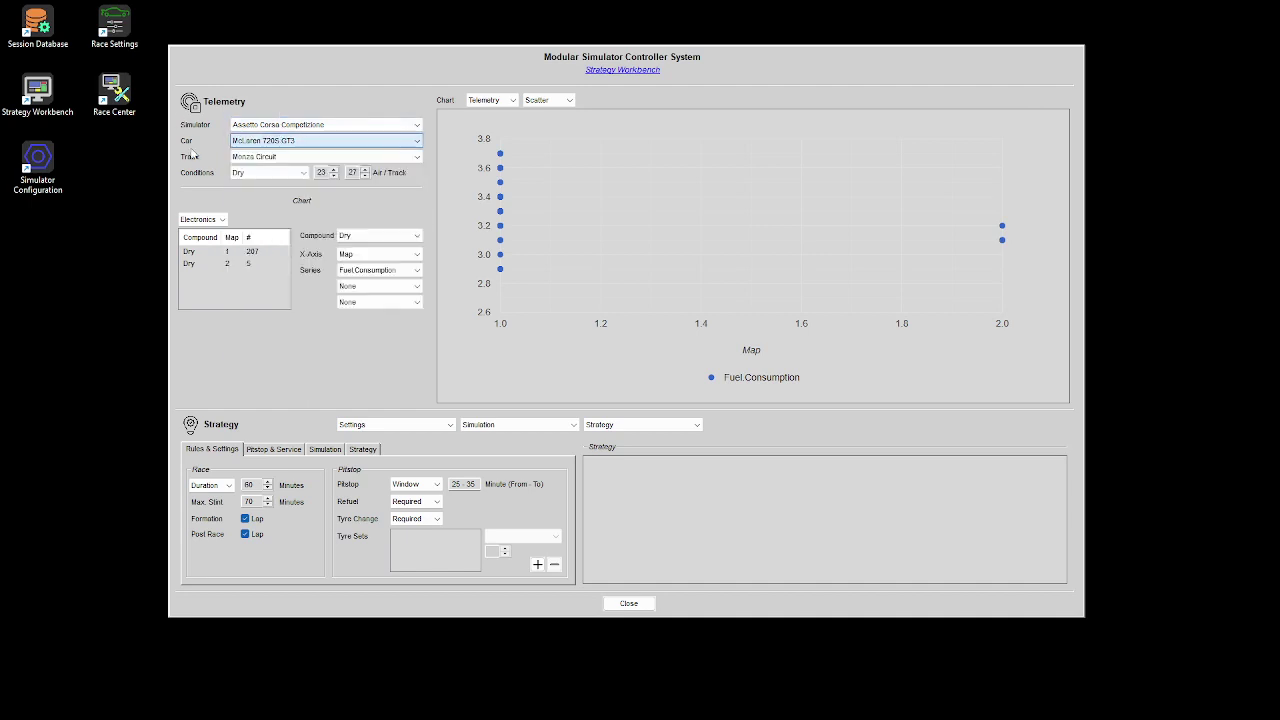
left_click(250, 172)
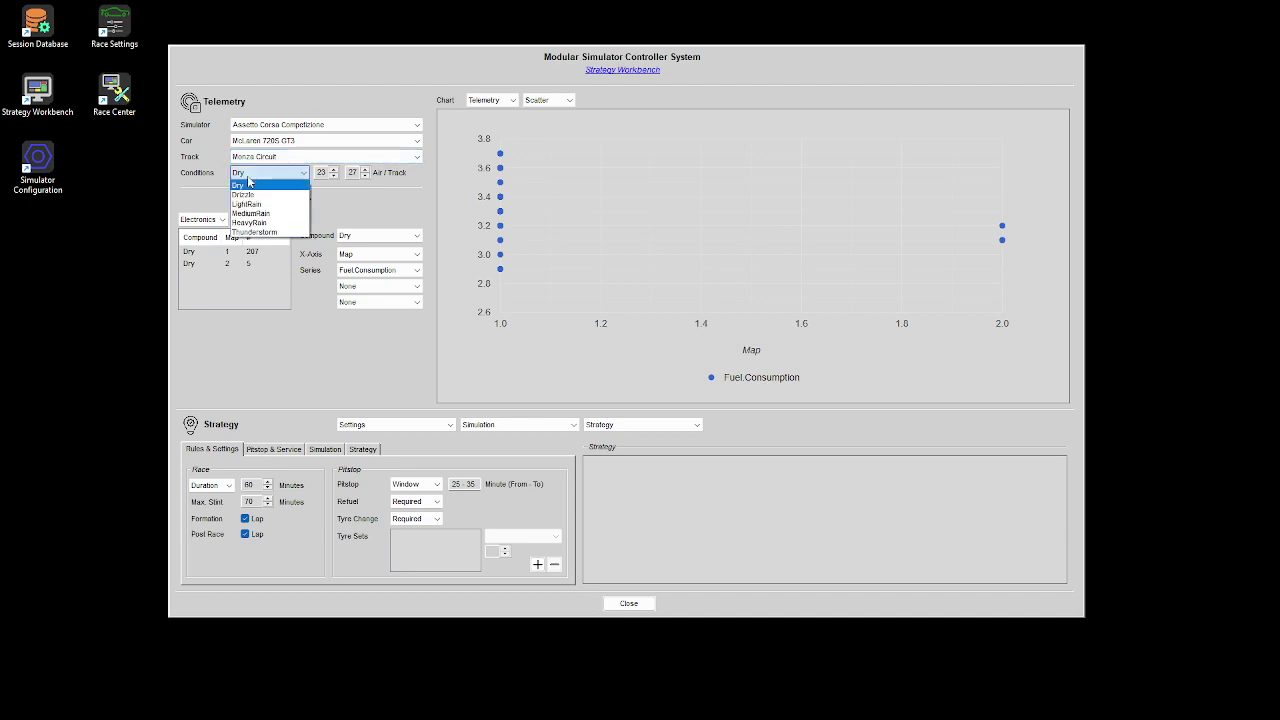
left_click(331, 190)
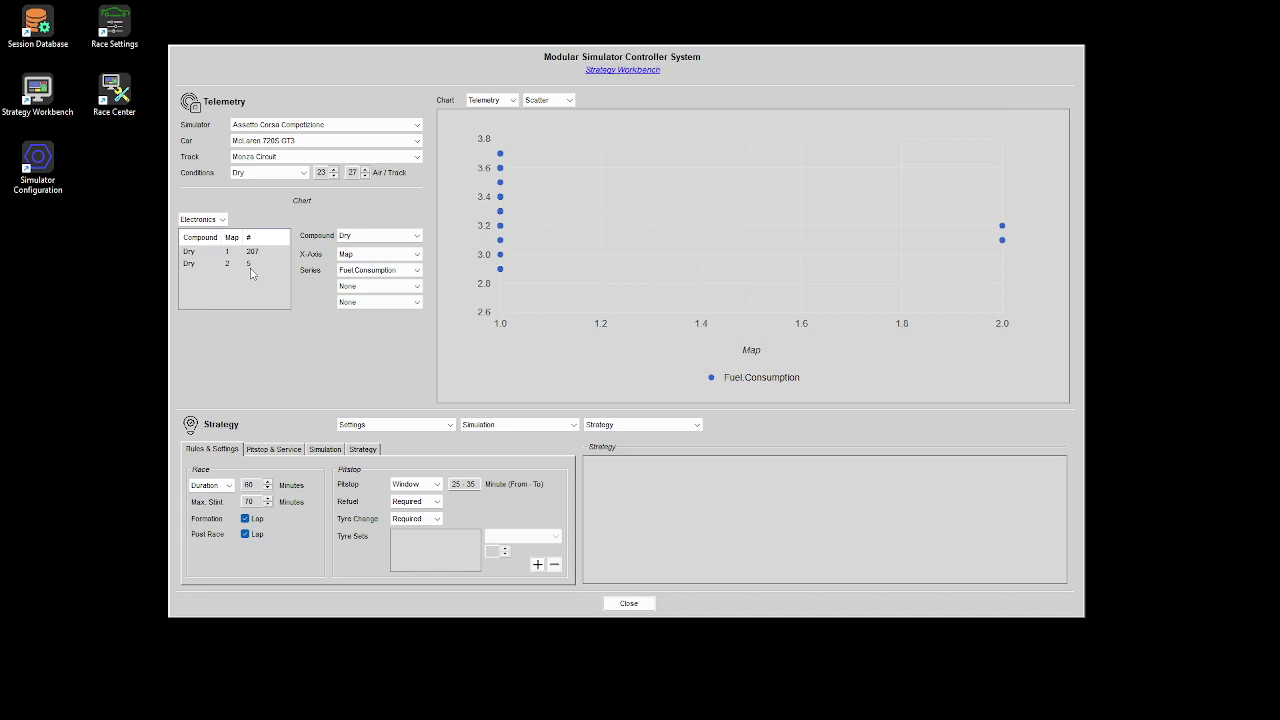
View the telemetry data for Drizzle and LightRain conditions, and return the conditions to Dry.
left_click(268, 173)
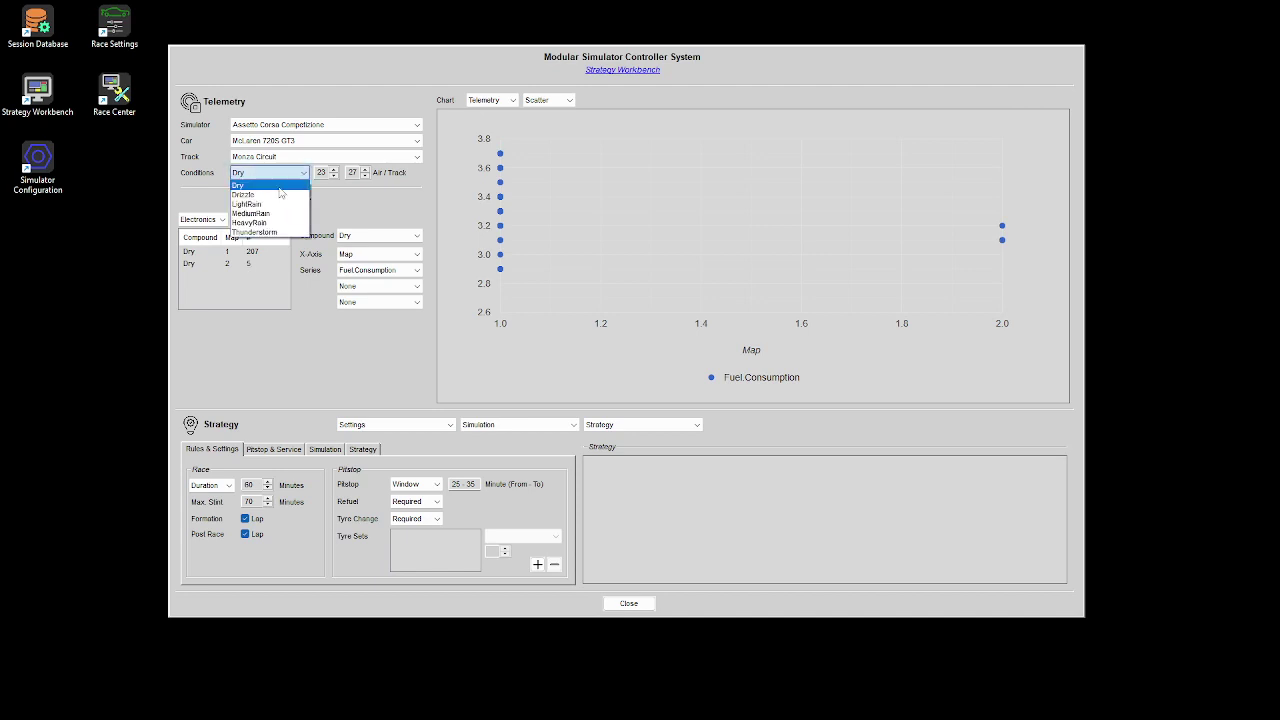
left_click(282, 195)
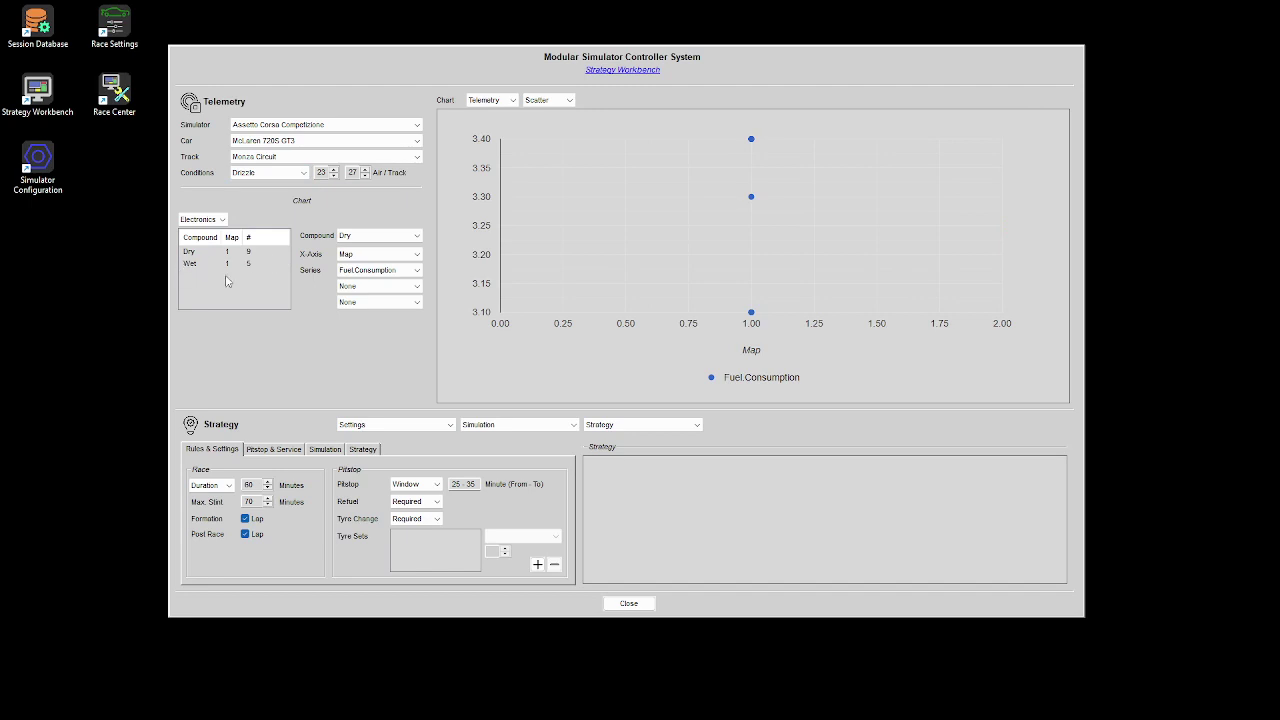
left_click(278, 180)
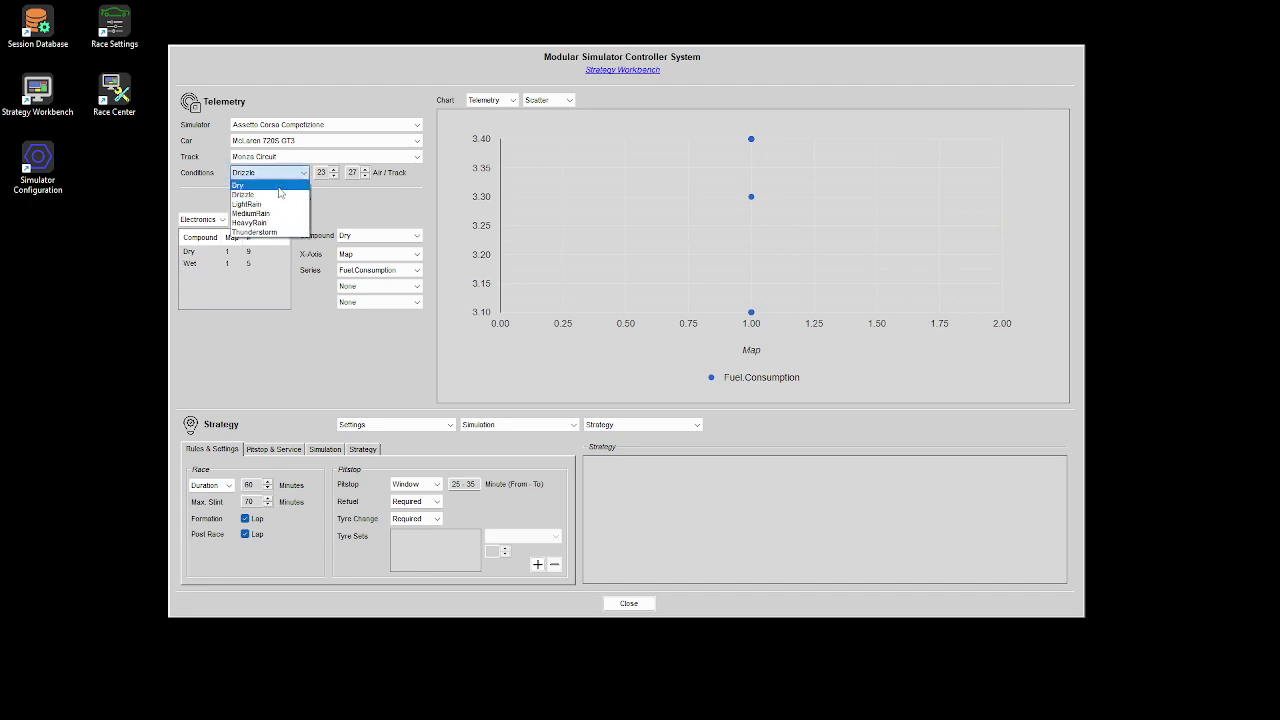
left_click(279, 213)
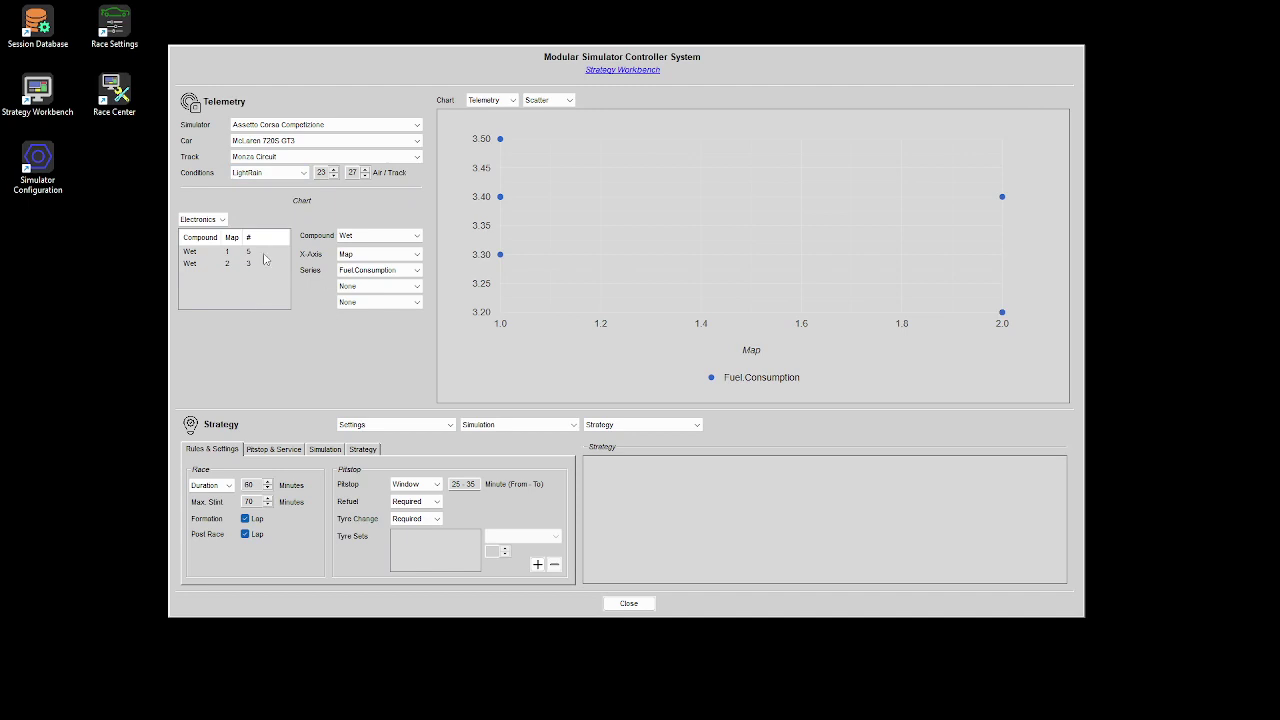
left_click(281, 174)
left_click(270, 185)
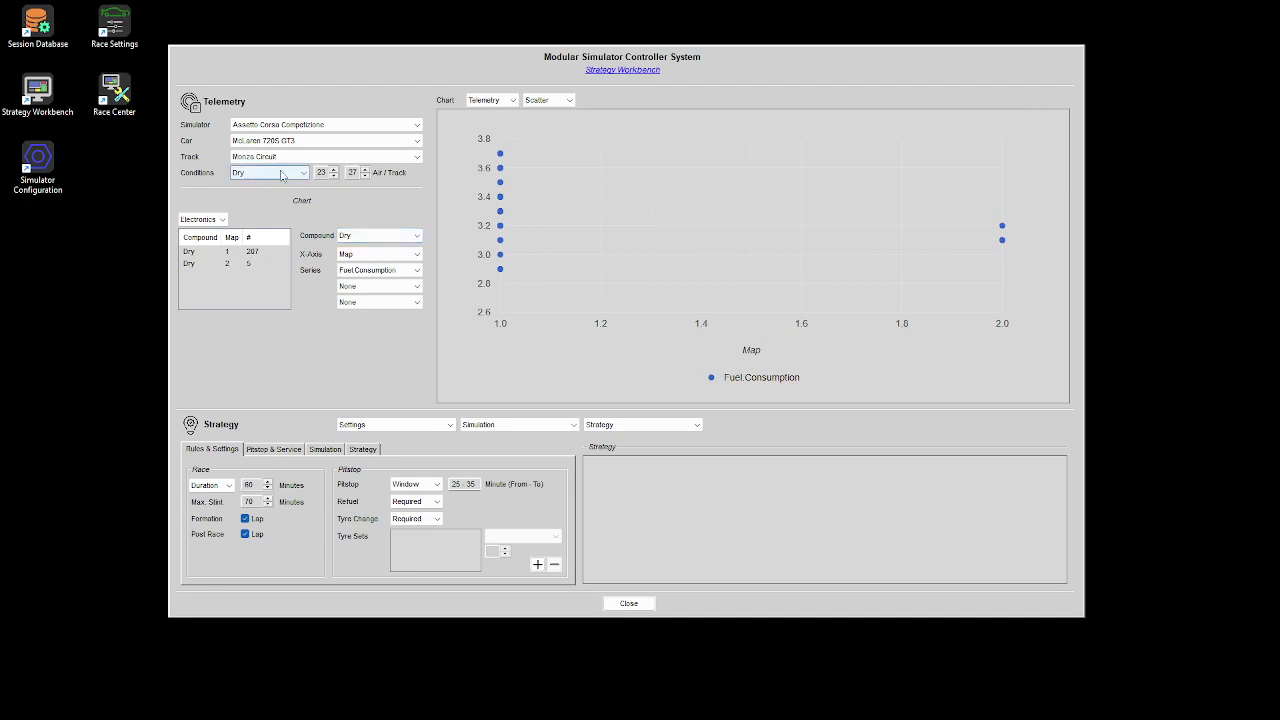
Check the tyre compound choices under Dry and Drizzle conditions, and set the conditions back to Dry.
left_click(371, 236)
left_click(371, 241)
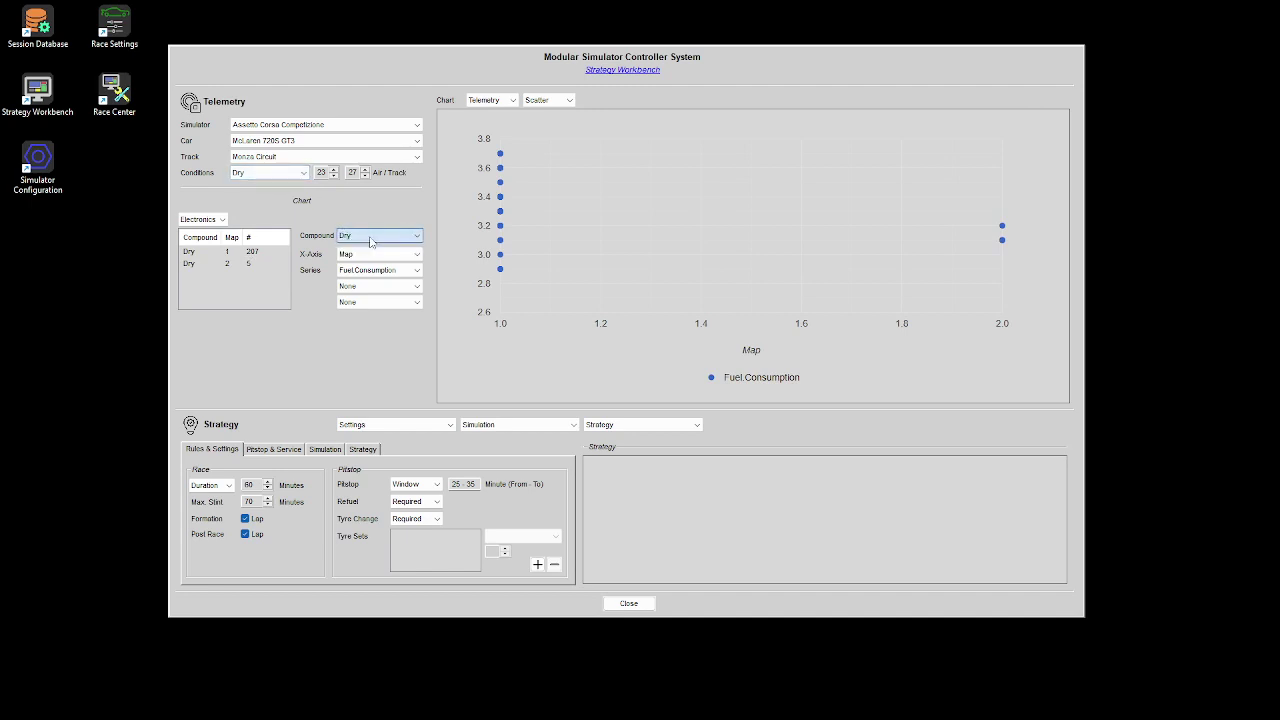
left_click(268, 173)
left_click(258, 191)
left_click(342, 238)
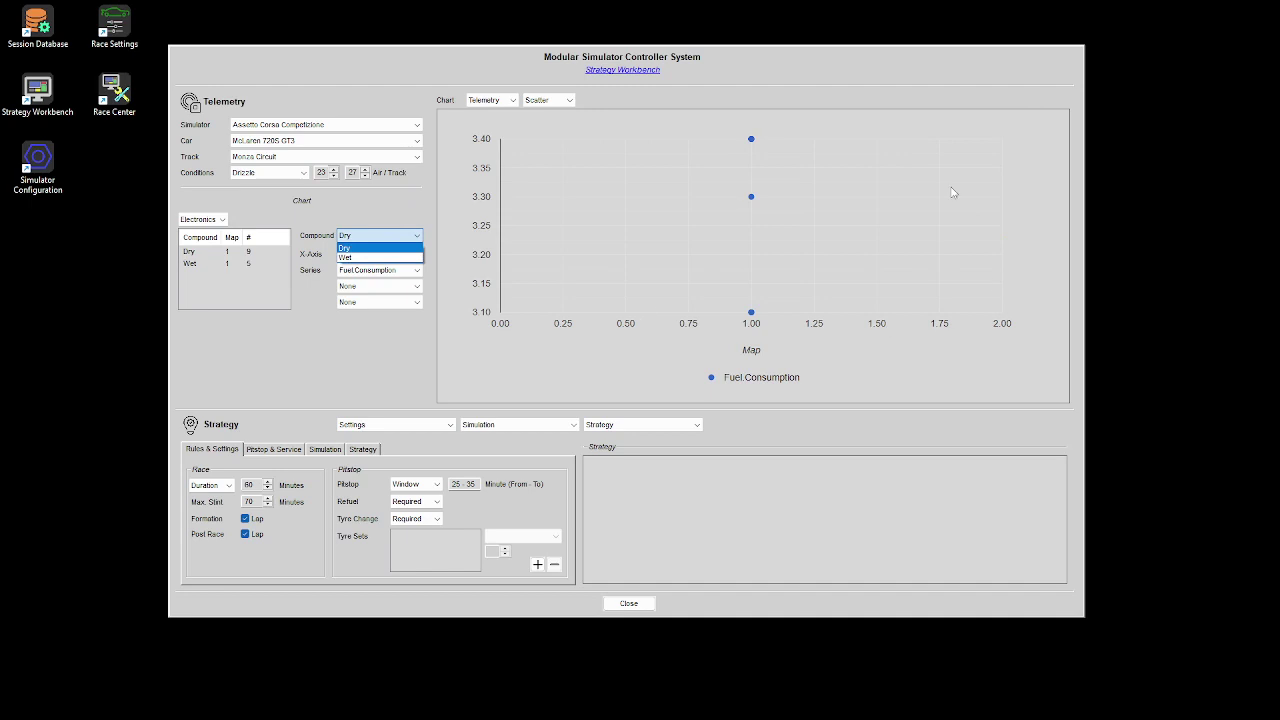
left_click(270, 172)
left_click(272, 173)
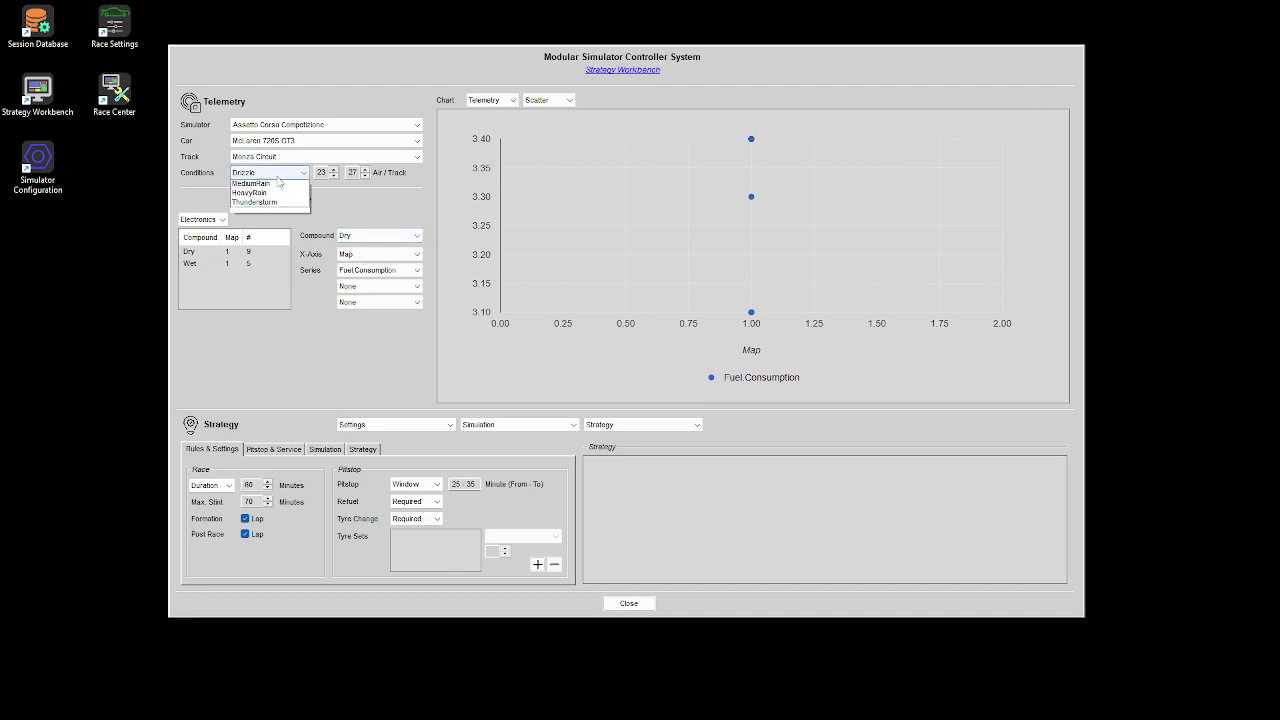
left_click(275, 186)
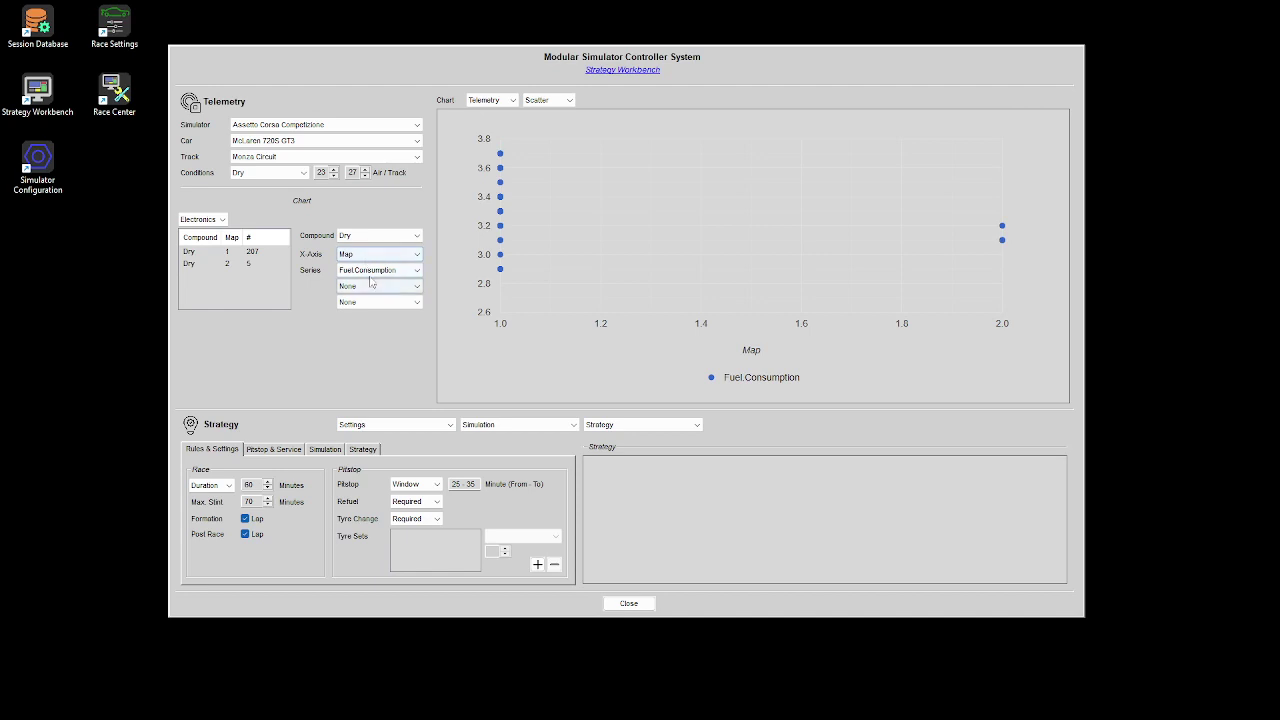
Plot Lap.Time as the first series of the telemetry chart against Fuel.Consumption on the X-axis.
left_click(380, 258)
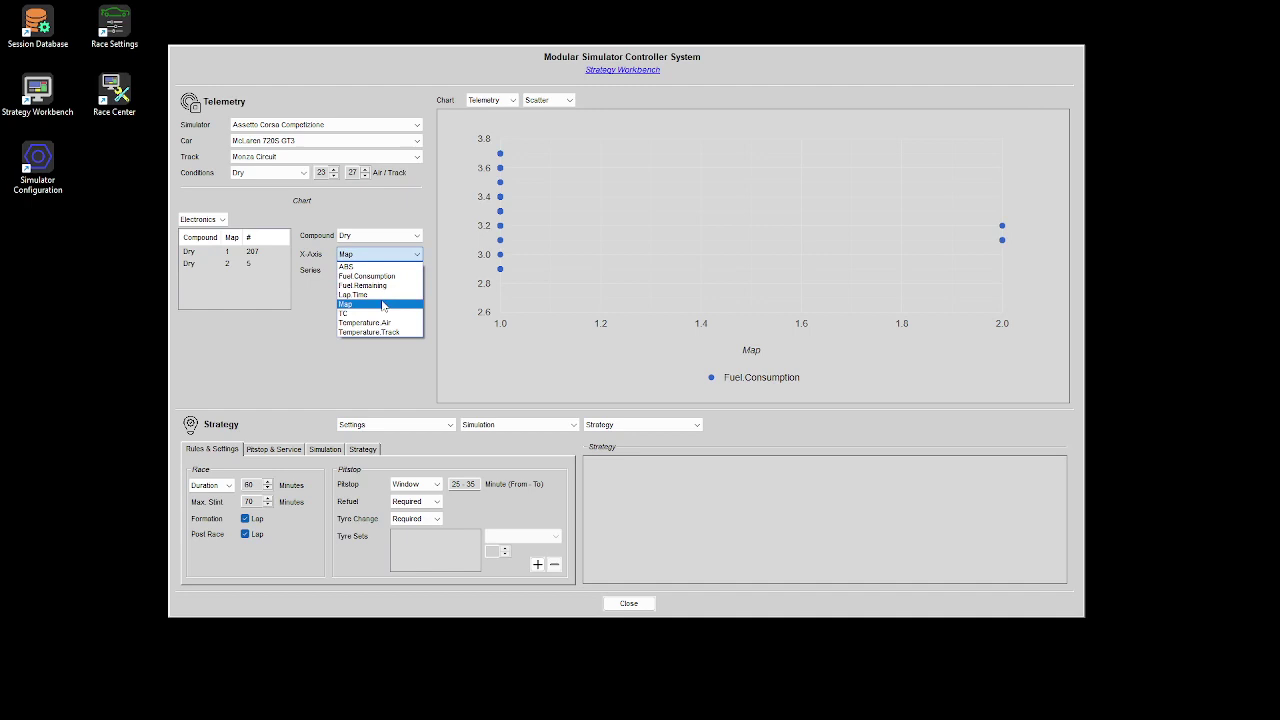
key("Up")
key("Up")
key("Up")
key("Return")
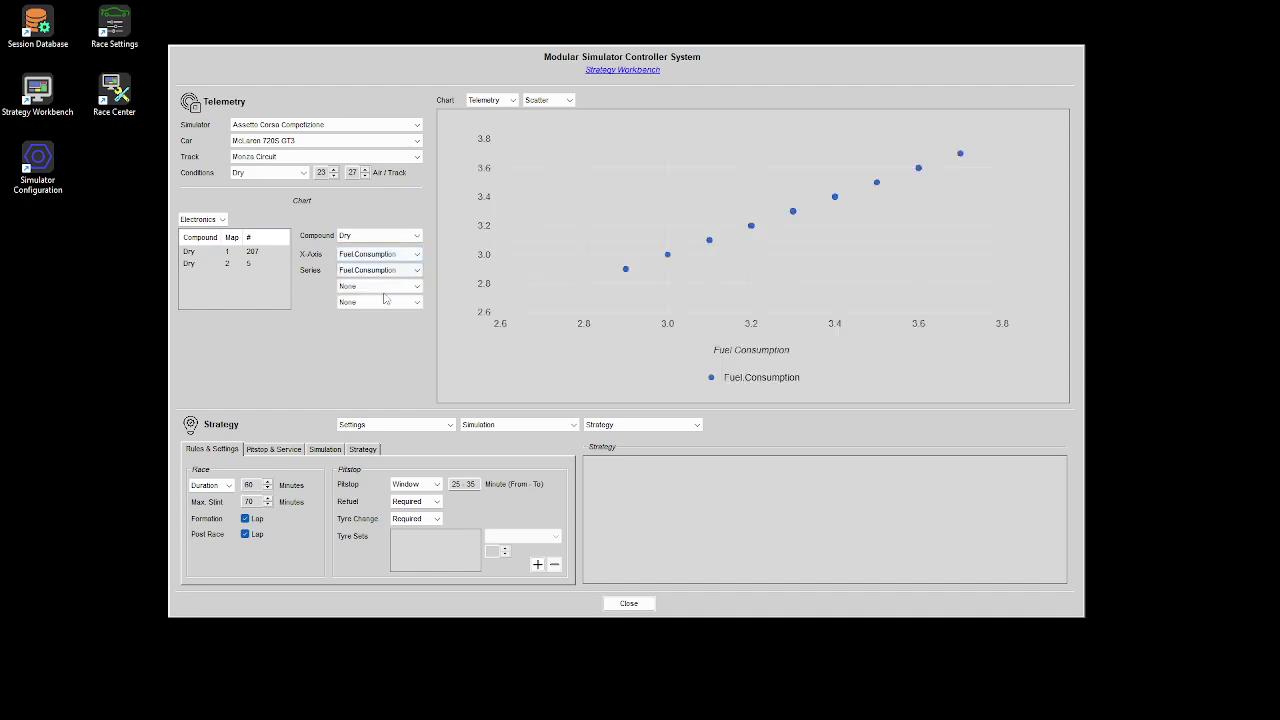
left_click(386, 271)
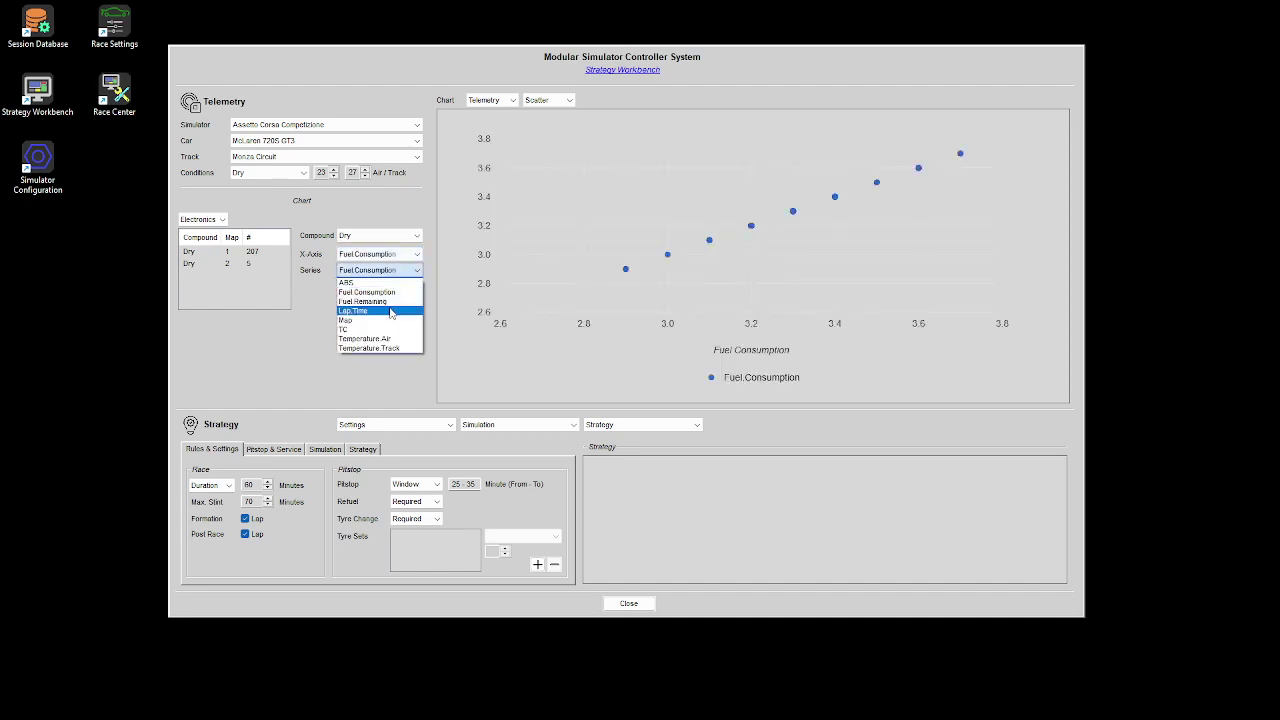
left_click(391, 312)
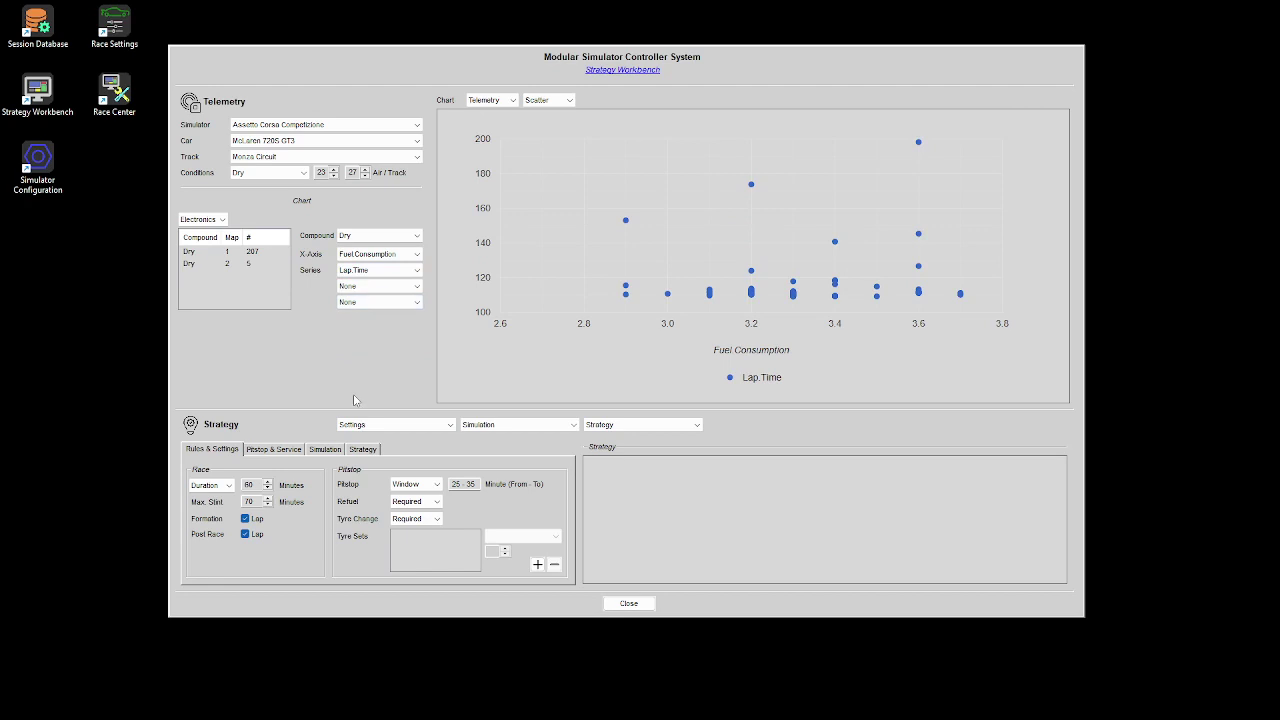
Add Temperature.Air as the second series and Temperature.Track as the third series of the telemetry chart.
left_click(385, 287)
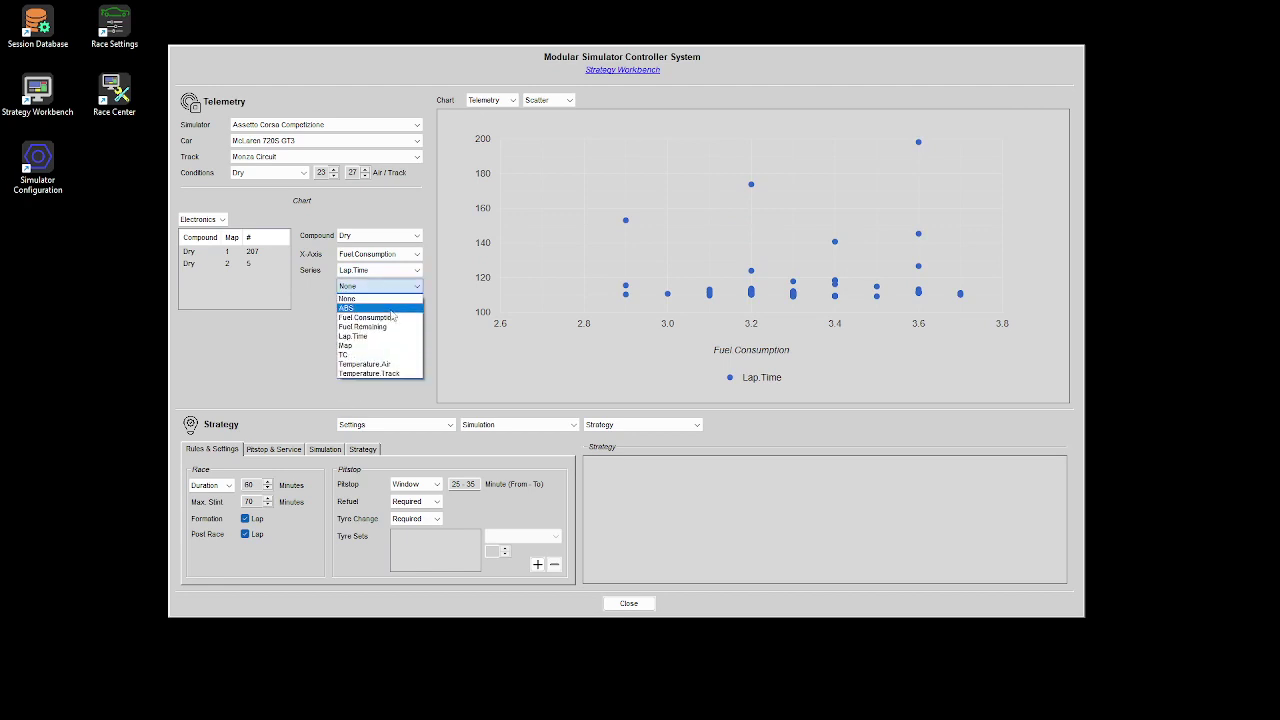
left_click(380, 364)
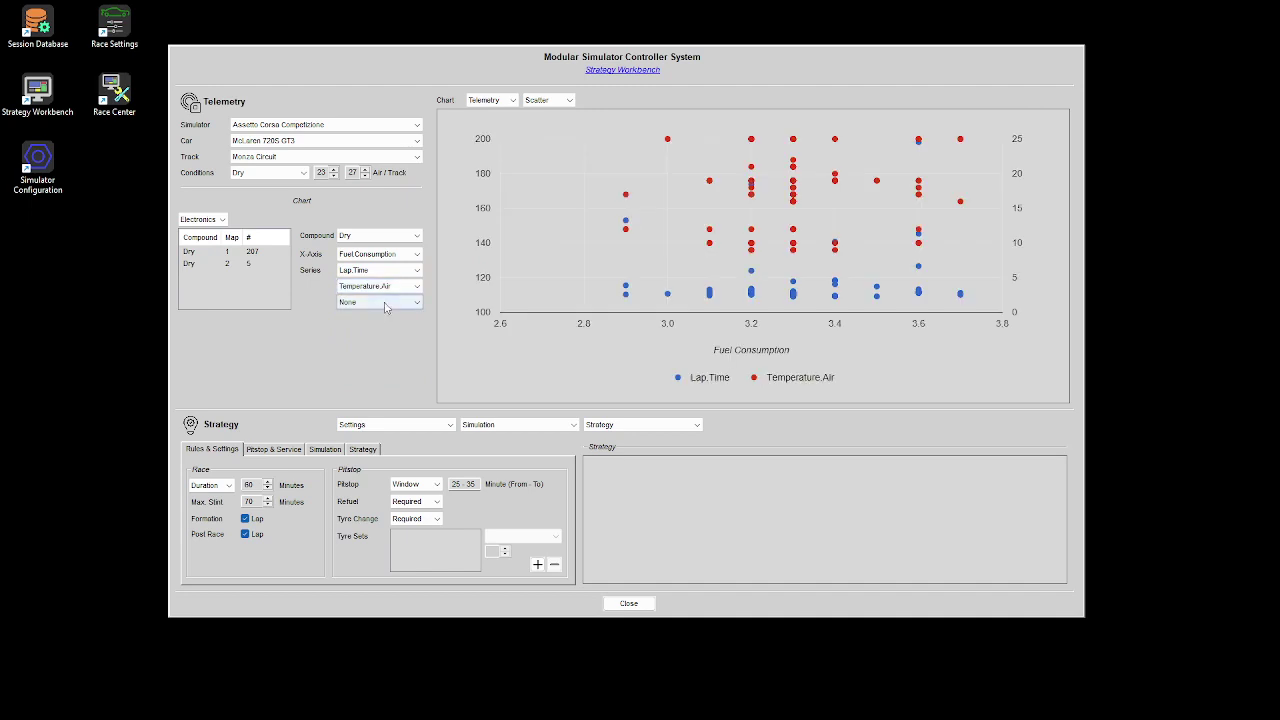
left_click(385, 302)
left_click(398, 388)
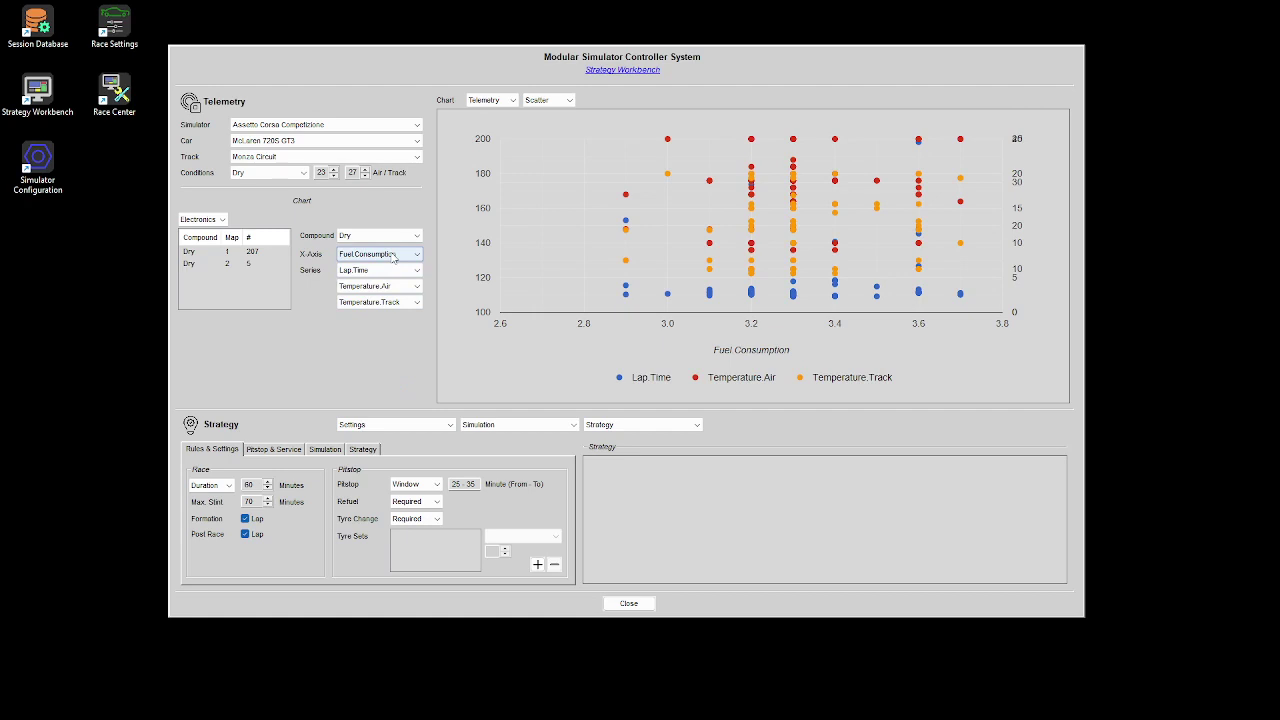
View the telemetry chart as a Bar chart, and change its type to Bubble.
left_click(536, 100)
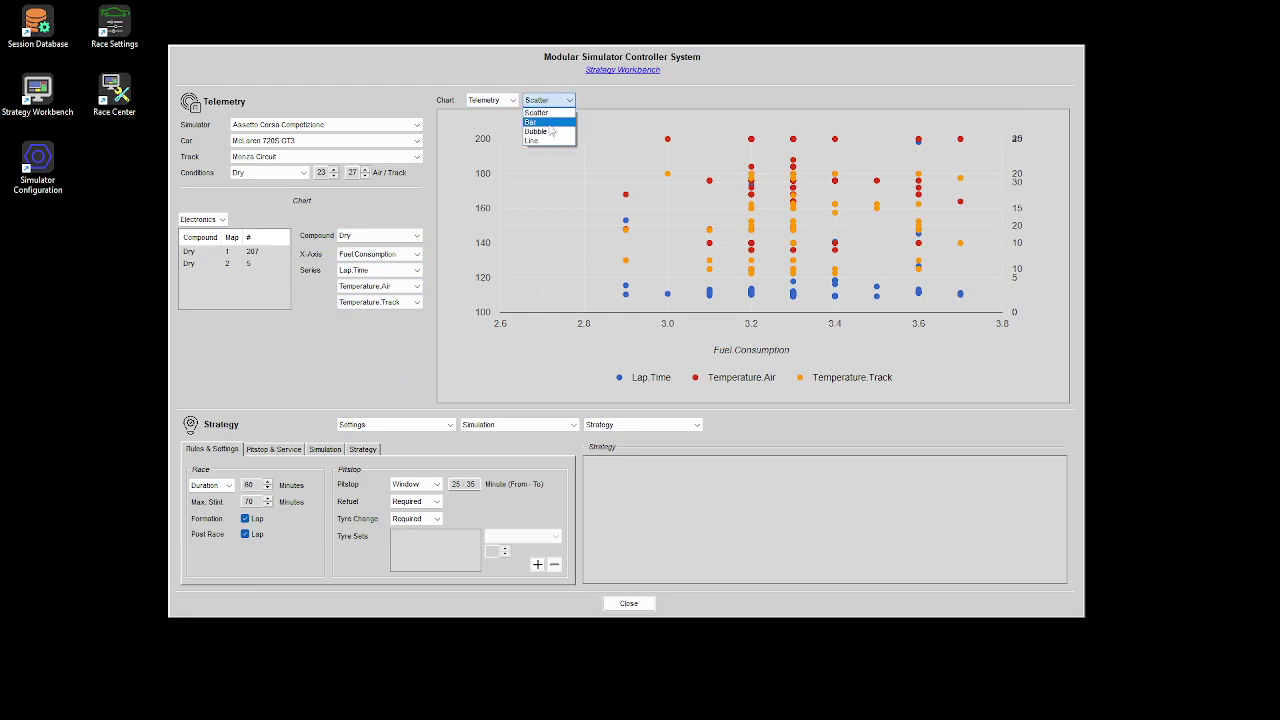
left_click(549, 123)
left_click(566, 102)
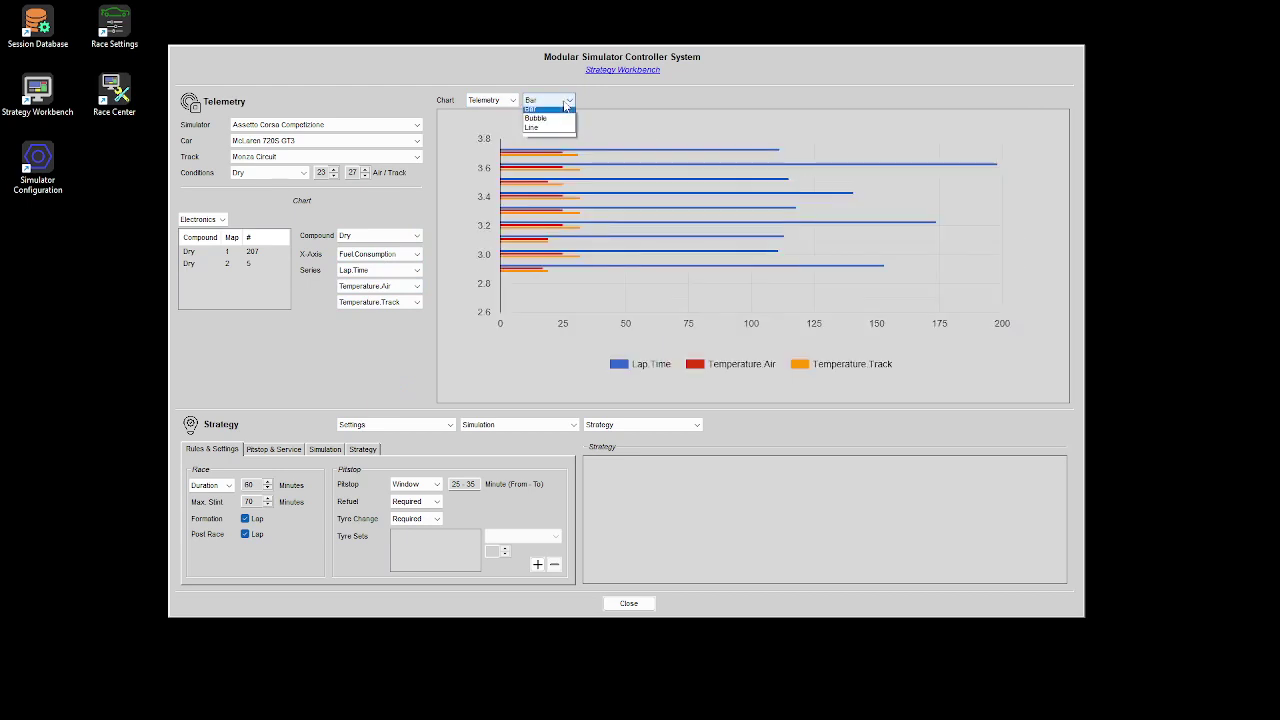
left_click(561, 132)
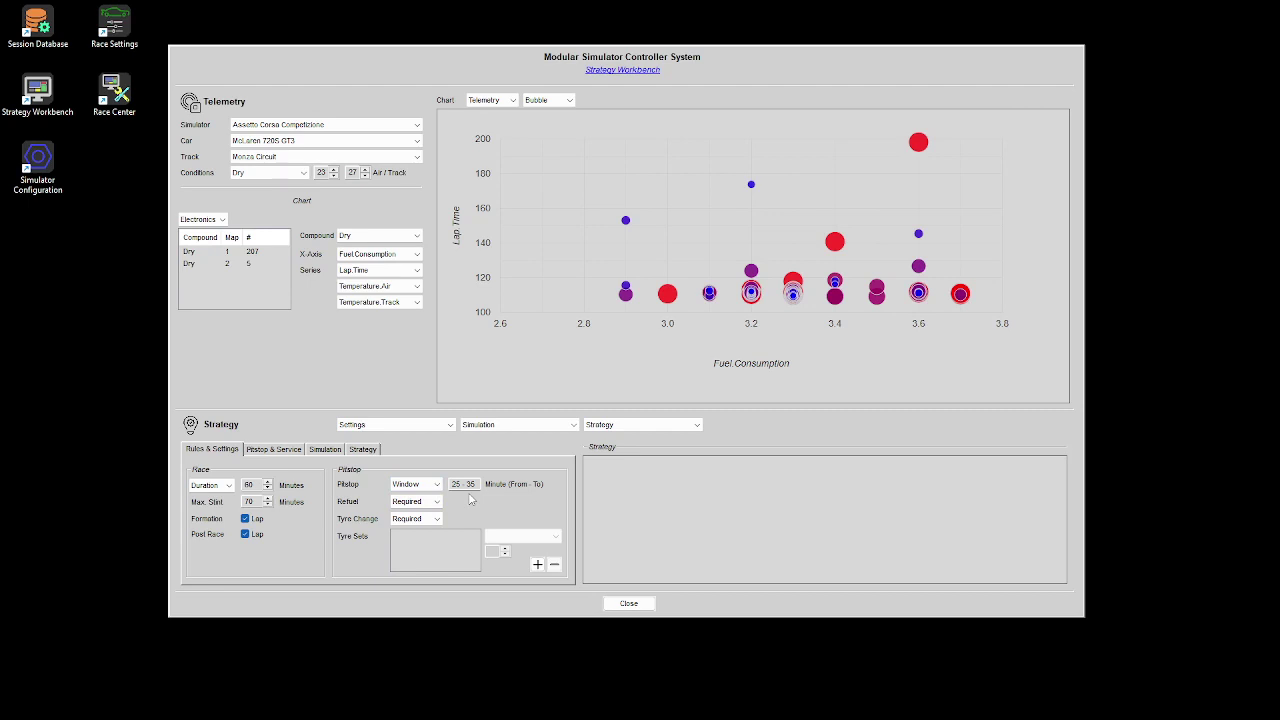
Set Tyre Change to Optional in the pitstop rules, and review the Pitstop & Service settings.
left_click(420, 521)
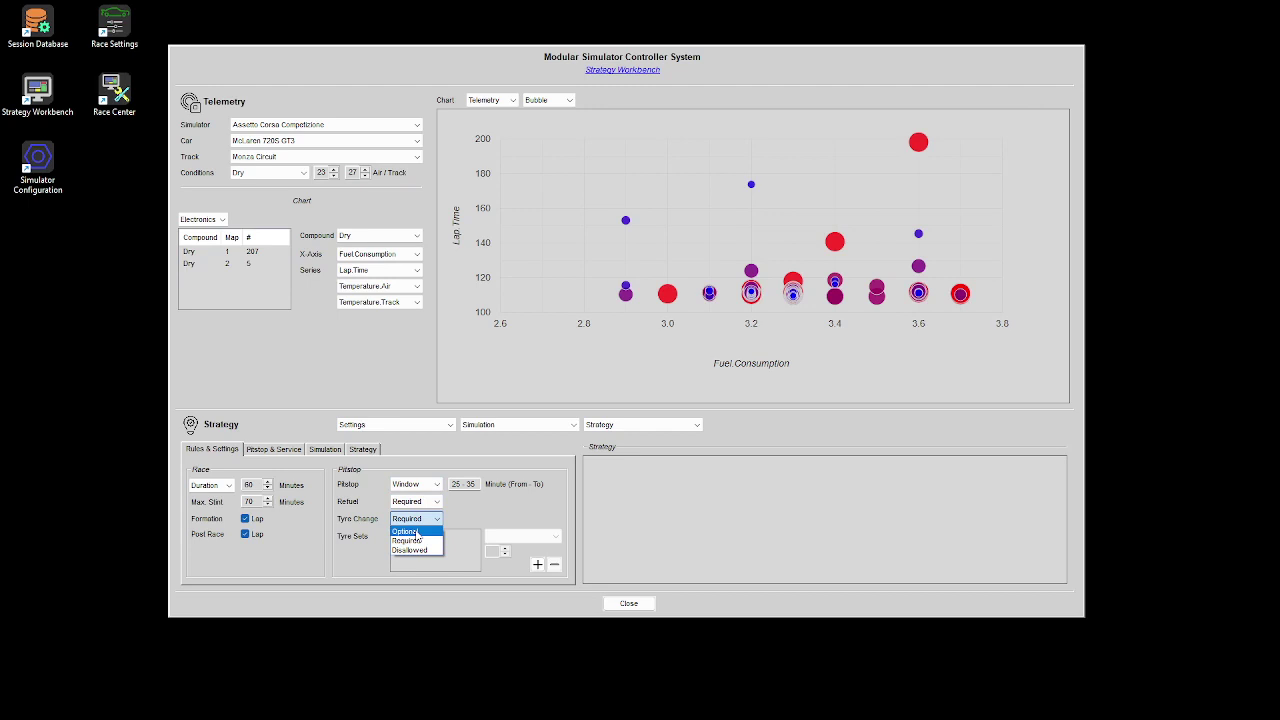
left_click(408, 531)
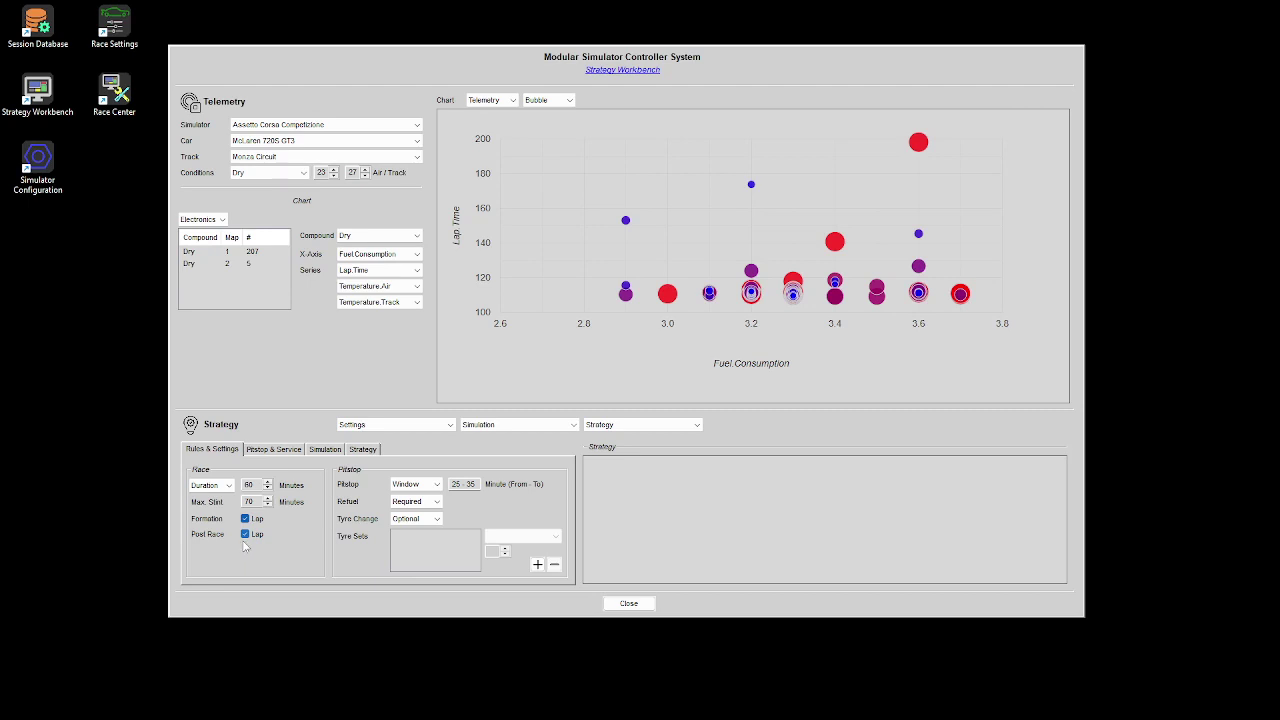
left_click(286, 451)
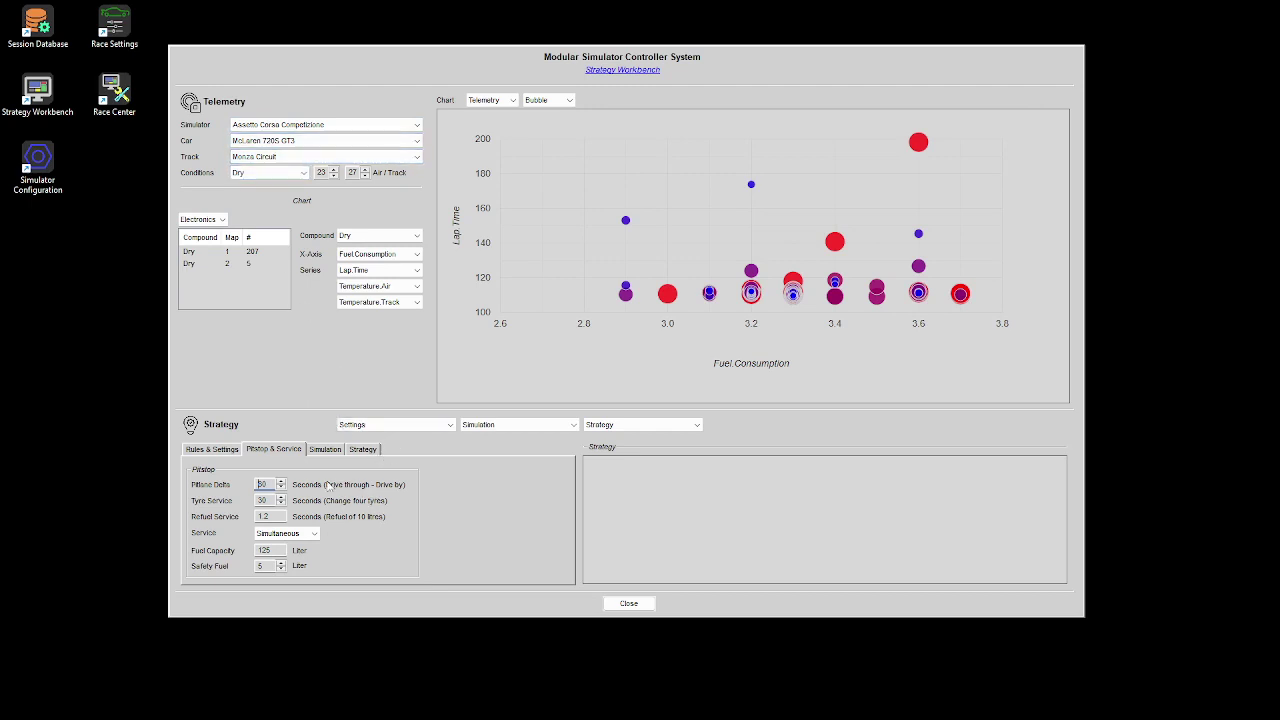
left_click(227, 451)
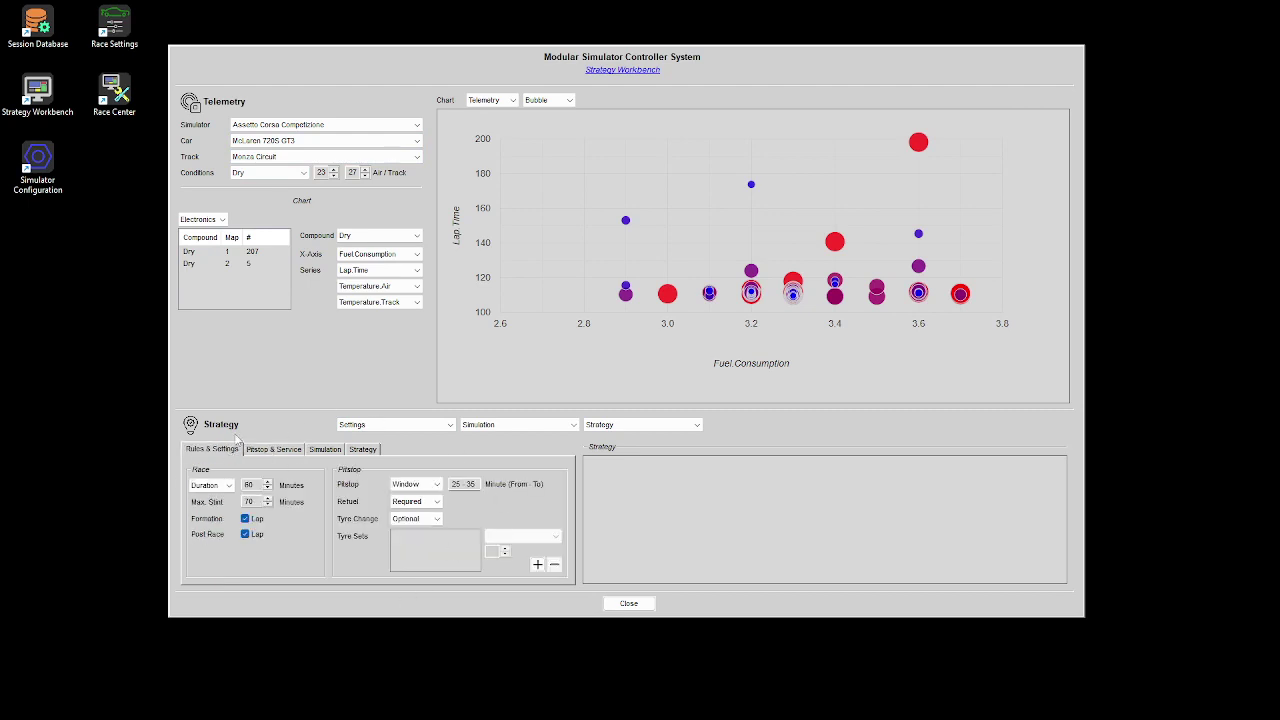
left_click(254, 452)
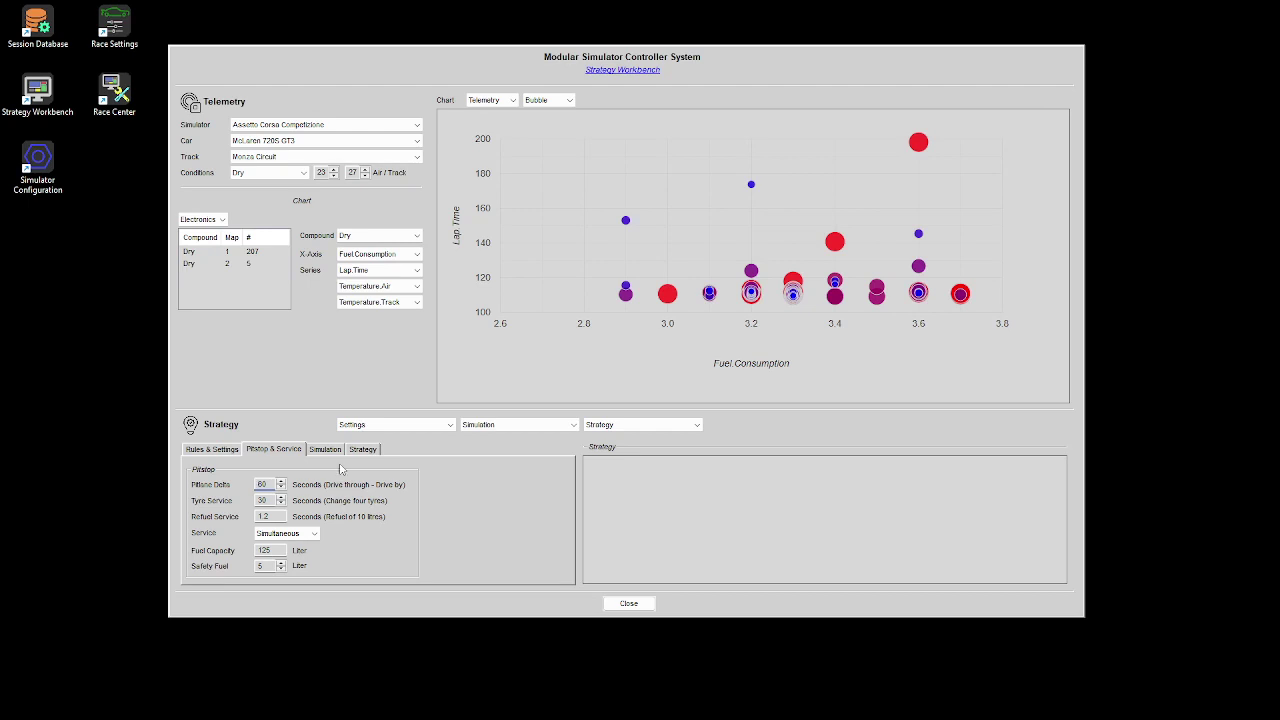
Check the strategy initialization options, review the Pitstop and Strategy values in the Race Settings application, and close it without saving.
left_click(378, 426)
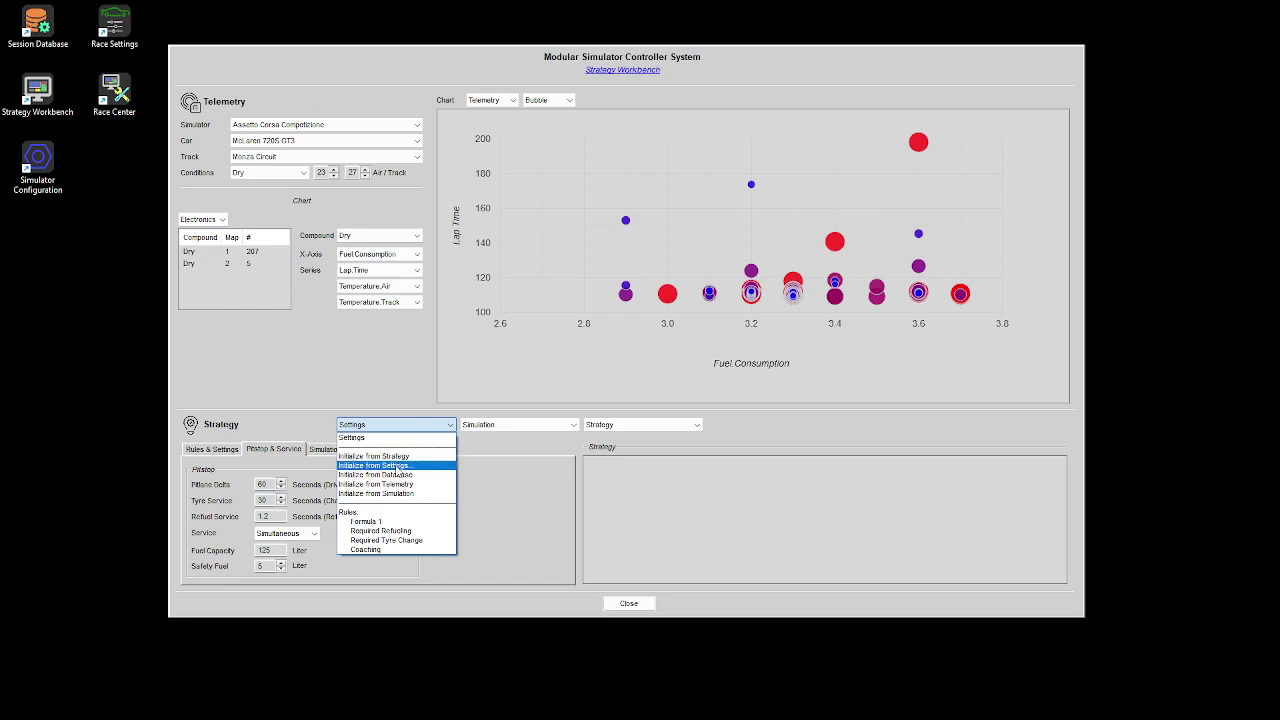
left_click(27, 350)
double_click(104, 35)
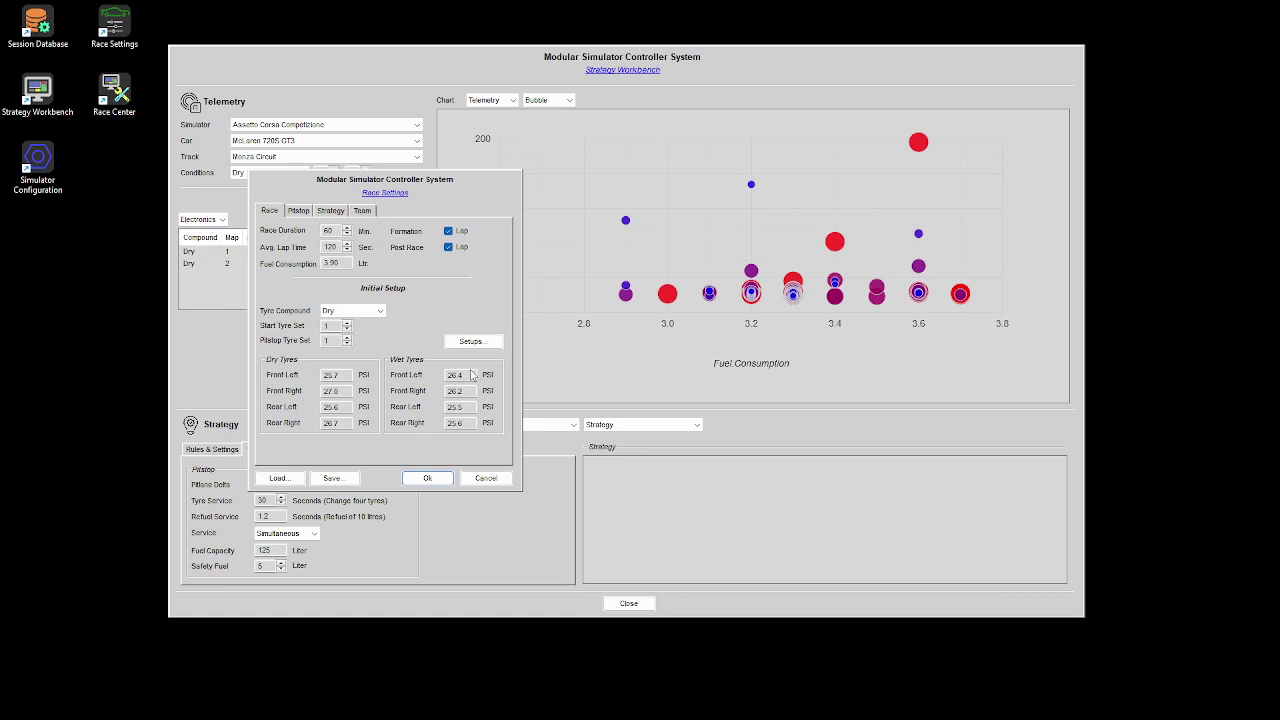
left_click(298, 211)
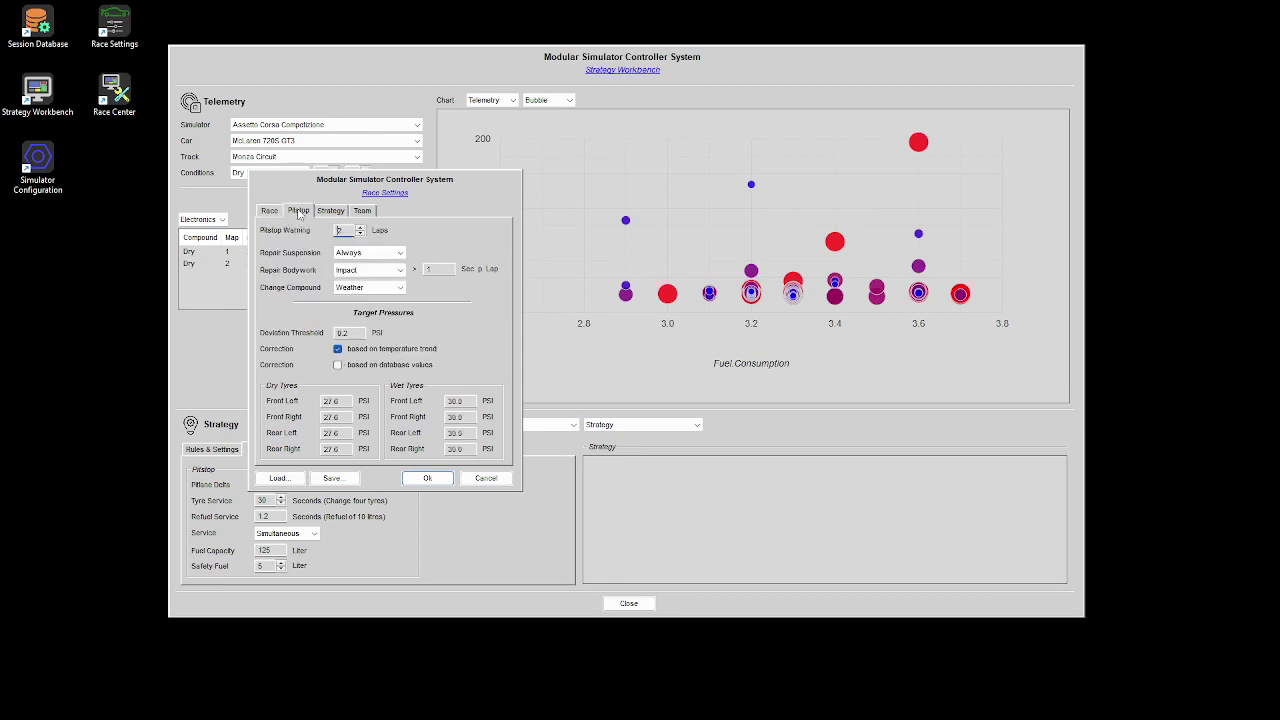
left_click(331, 211)
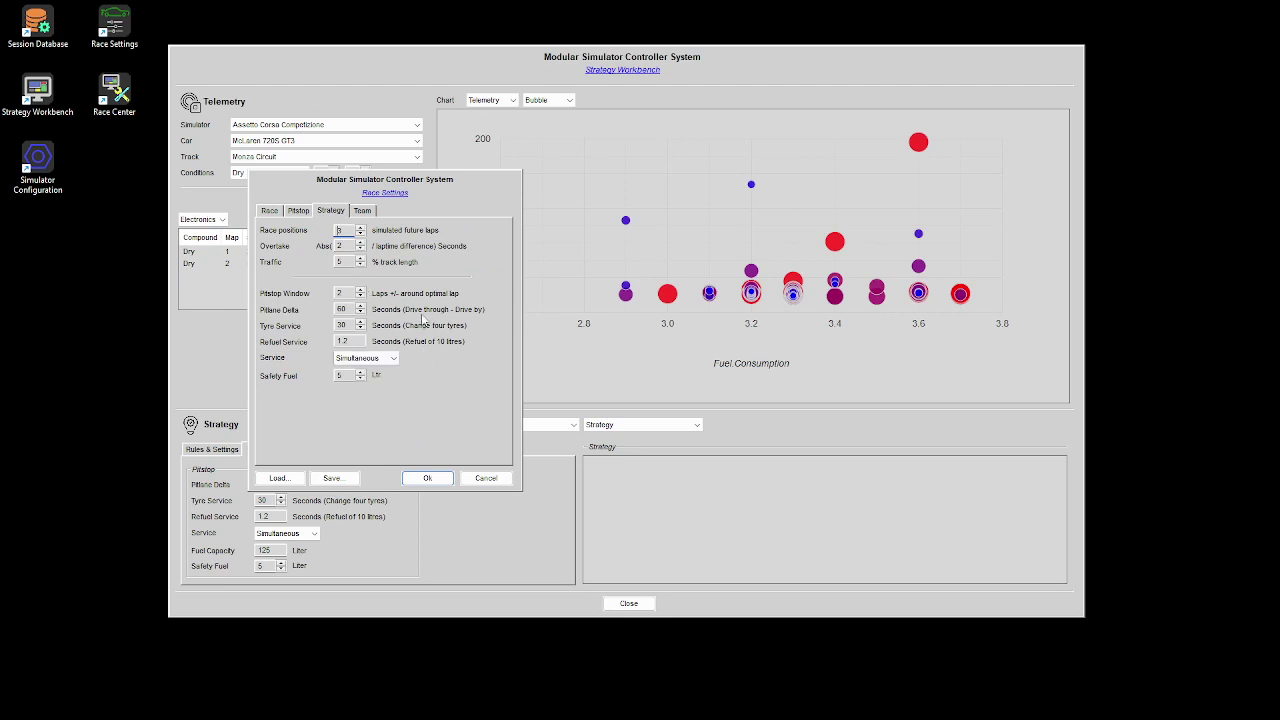
left_click_drag(358, 185, 103, 302)
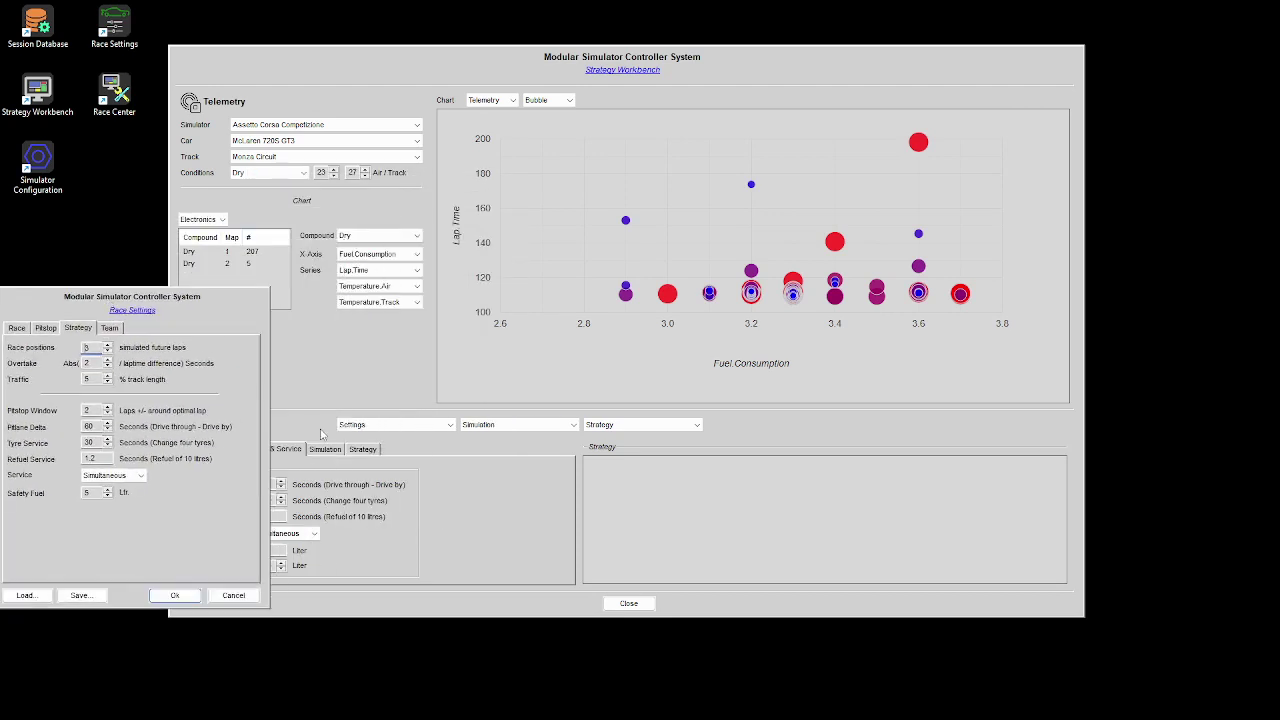
left_click(233, 596)
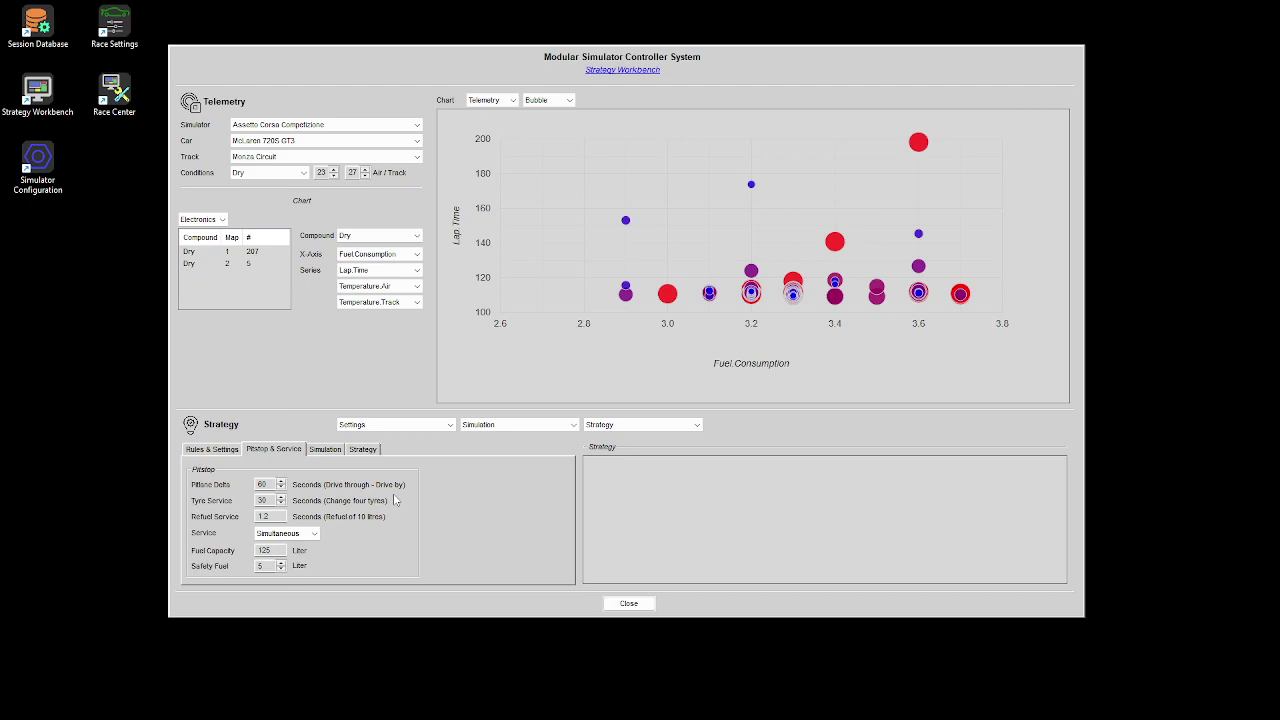
Open the Session Database and review the race settings stored for Assetto Corsa Competizione, both for all tracks and for Monza.
left_click(414, 428)
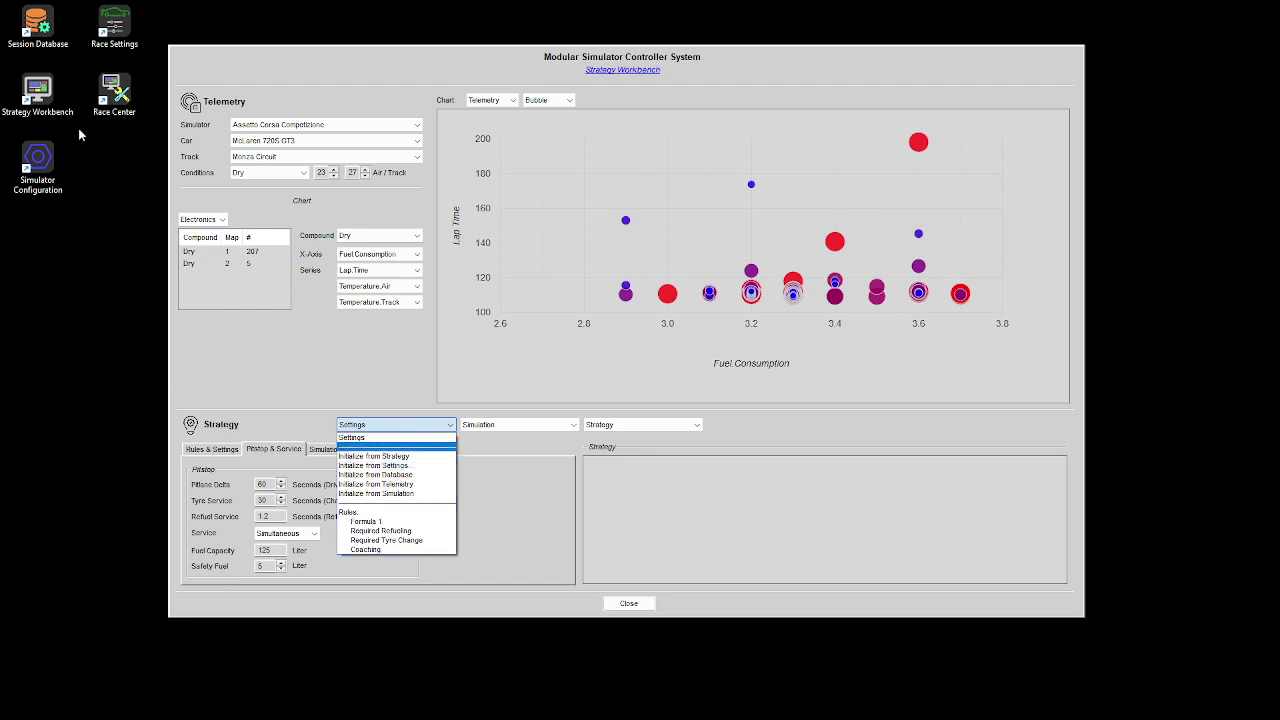
double_click(50, 32)
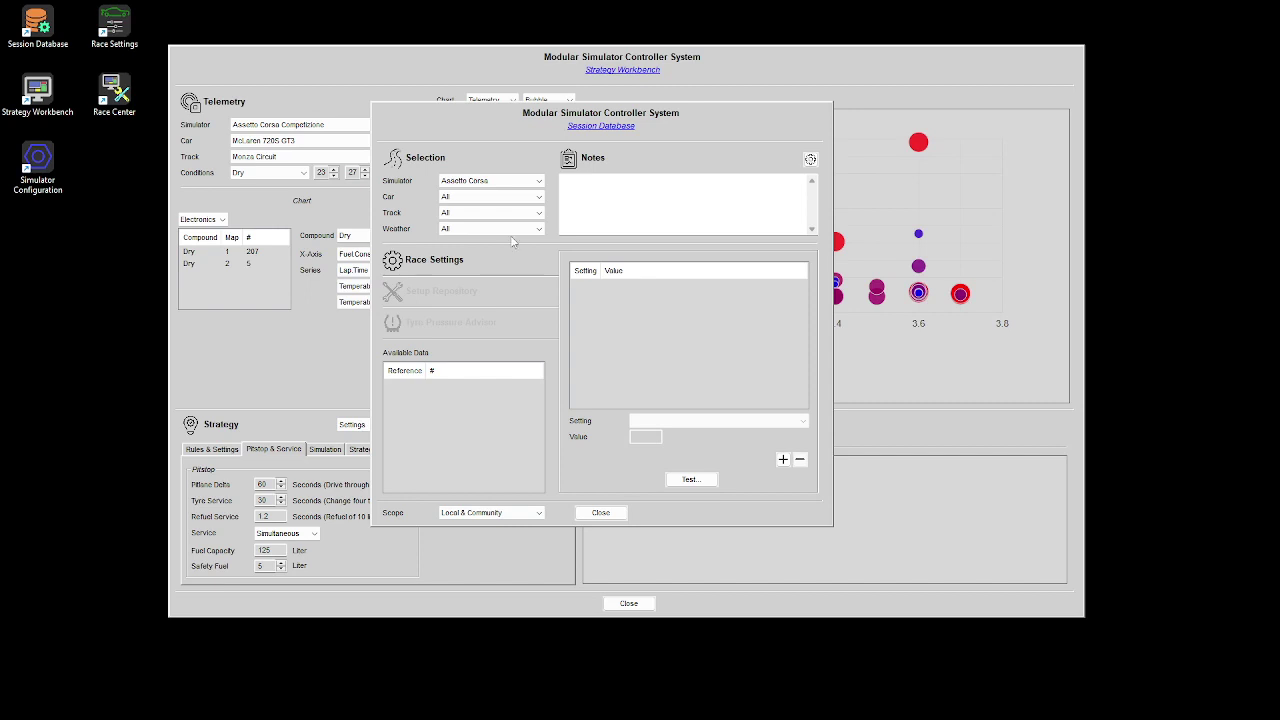
left_click(500, 182)
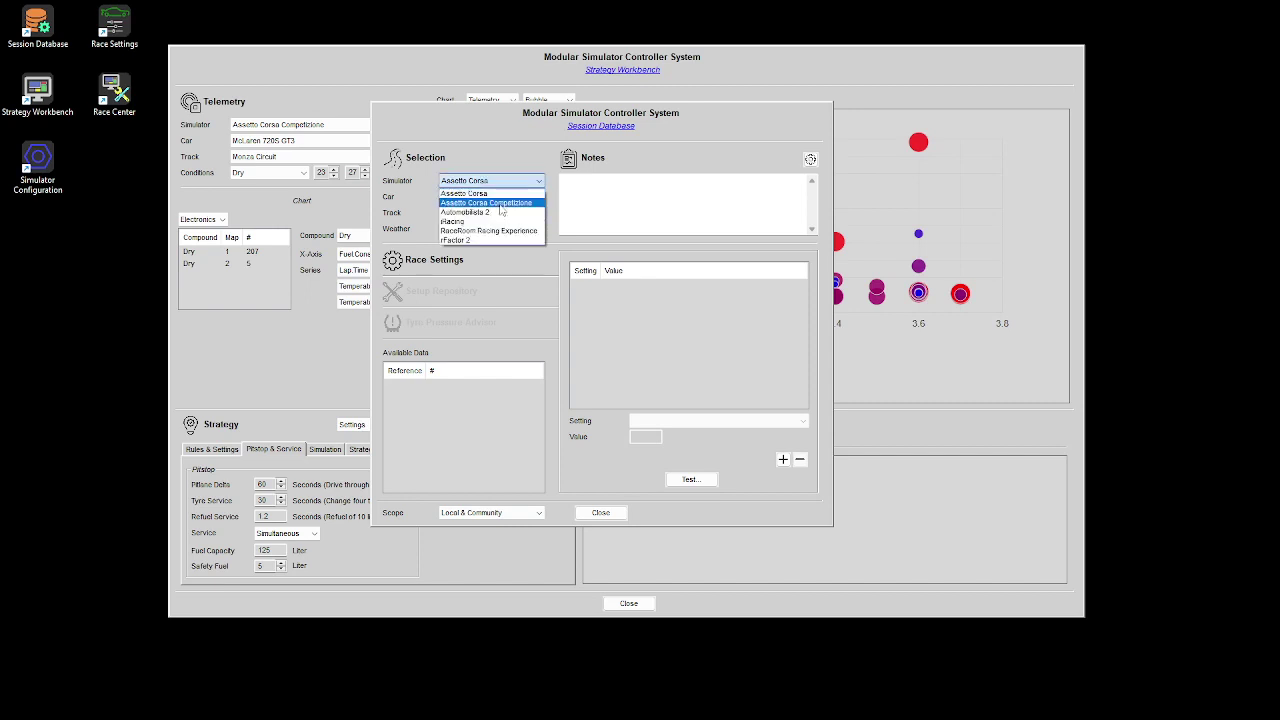
left_click(487, 203)
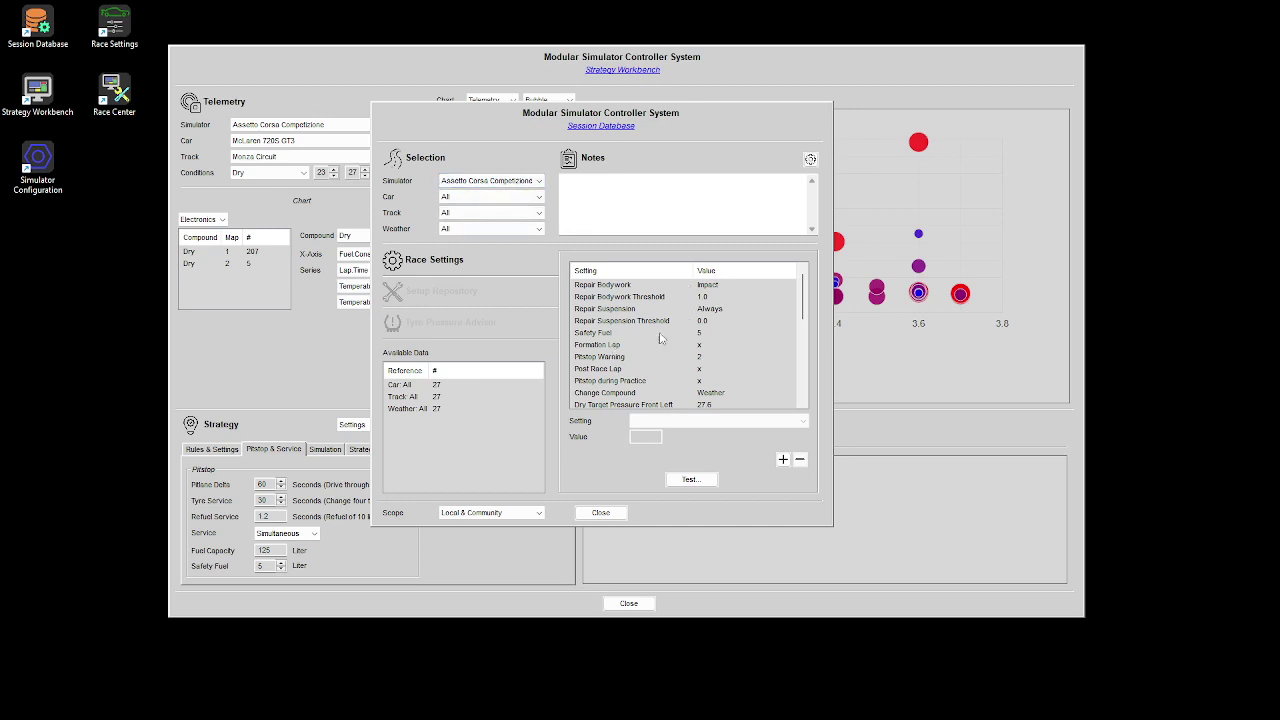
left_click_drag(802, 313, 802, 320)
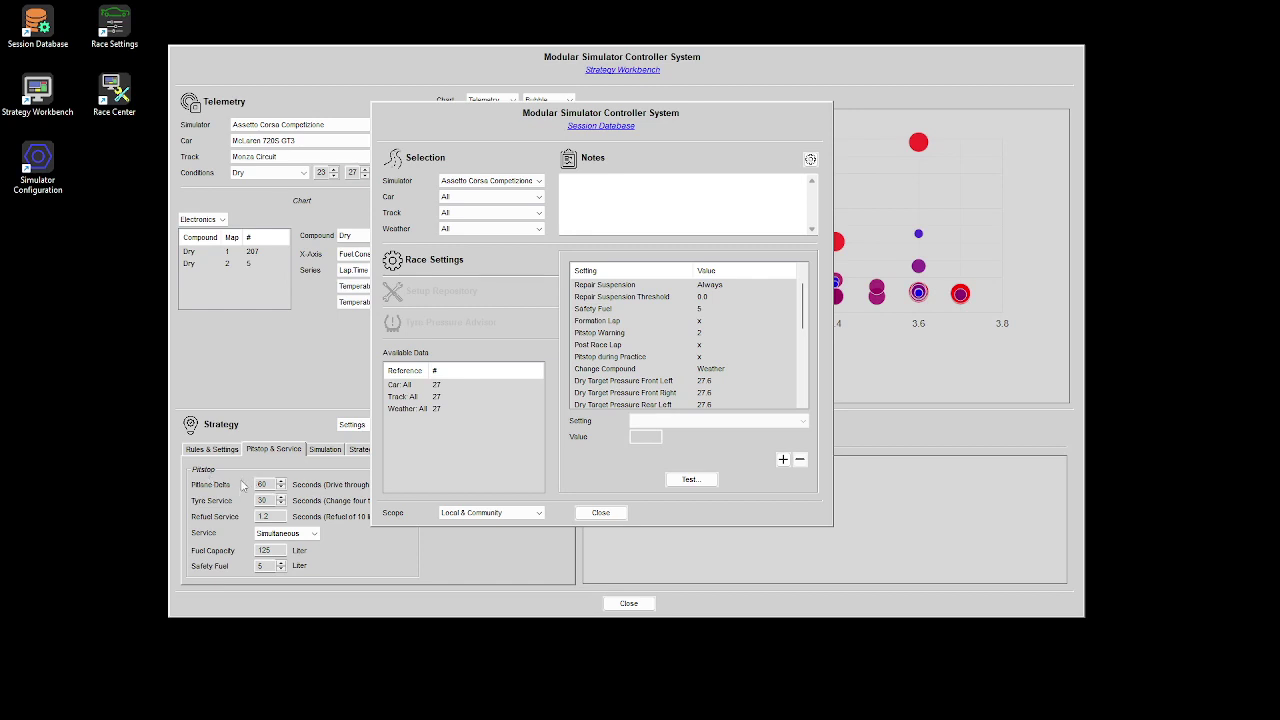
left_click(465, 213)
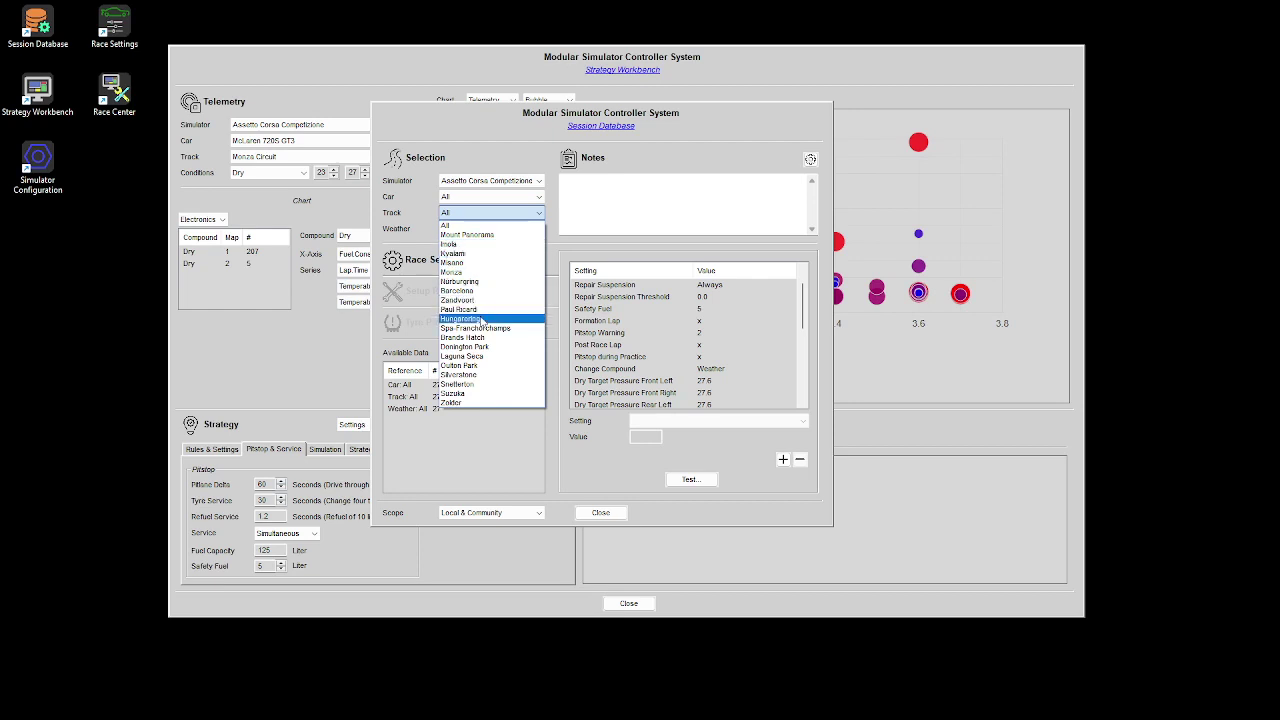
left_click(480, 272)
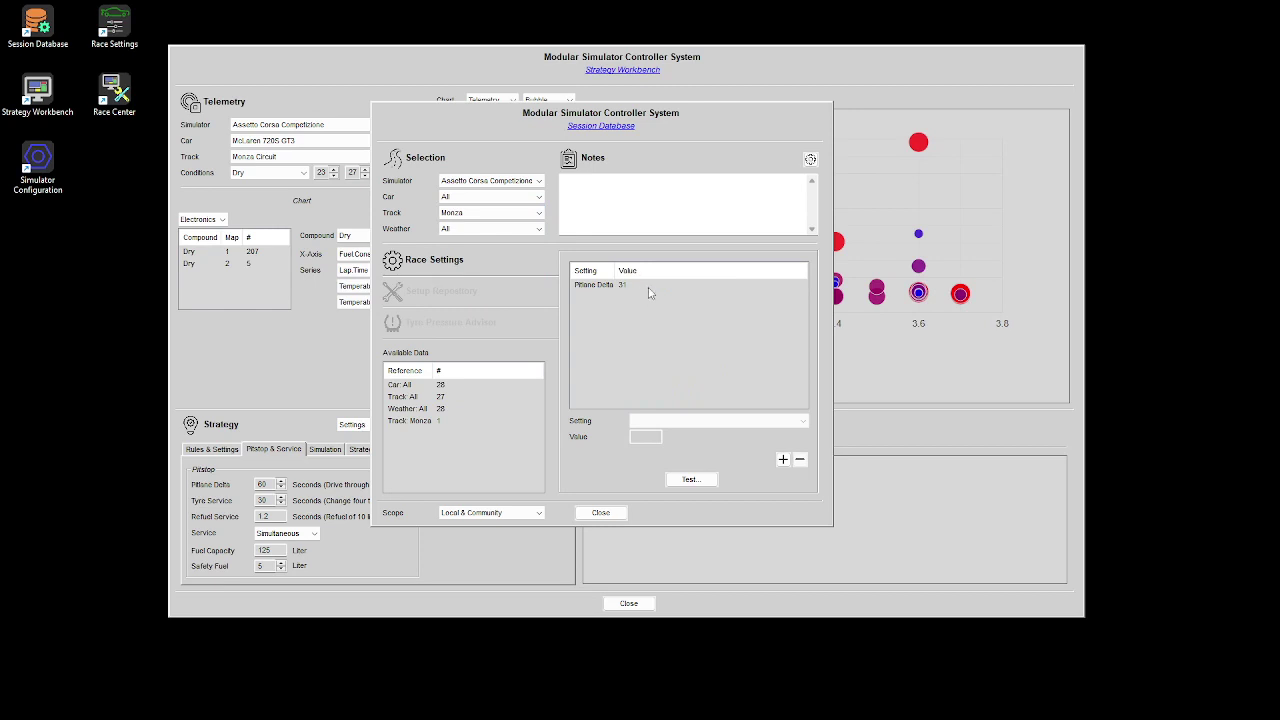
Initialize the Strategy Workbench settings from the database, compare the Pitlane Delta with the Session Database entry, and close the Session Database.
left_click(353, 426)
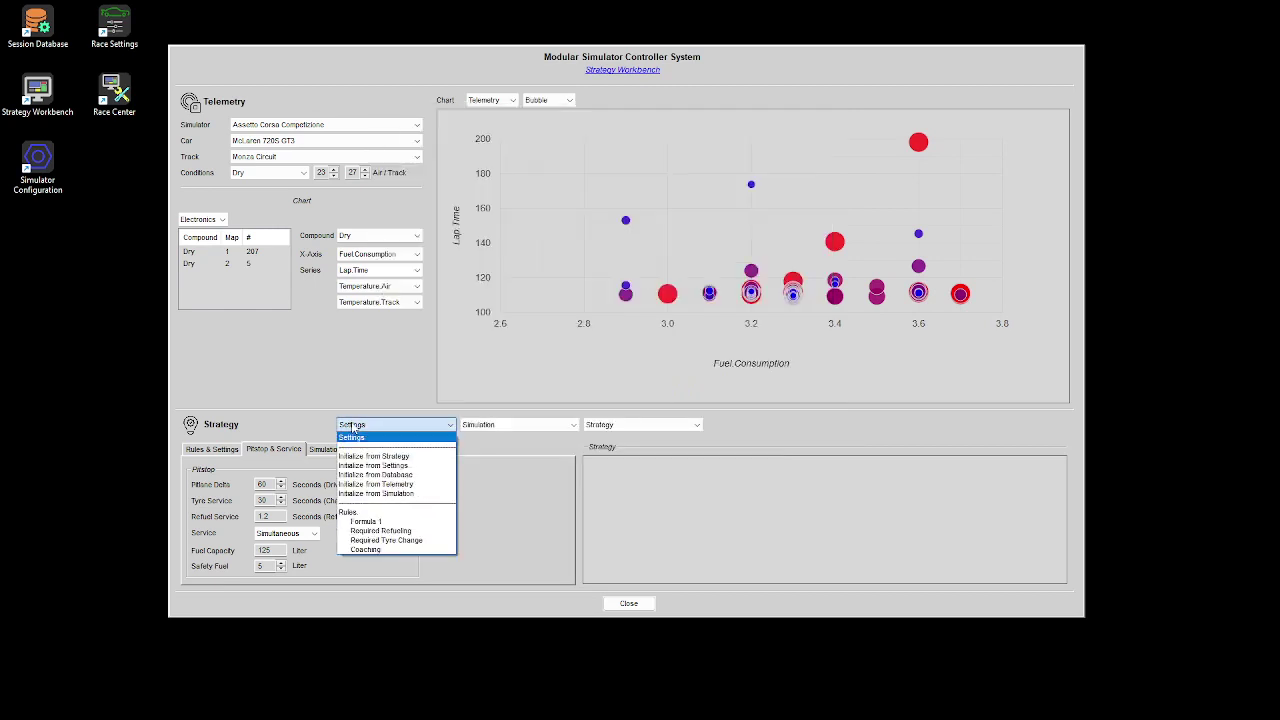
left_click(376, 475)
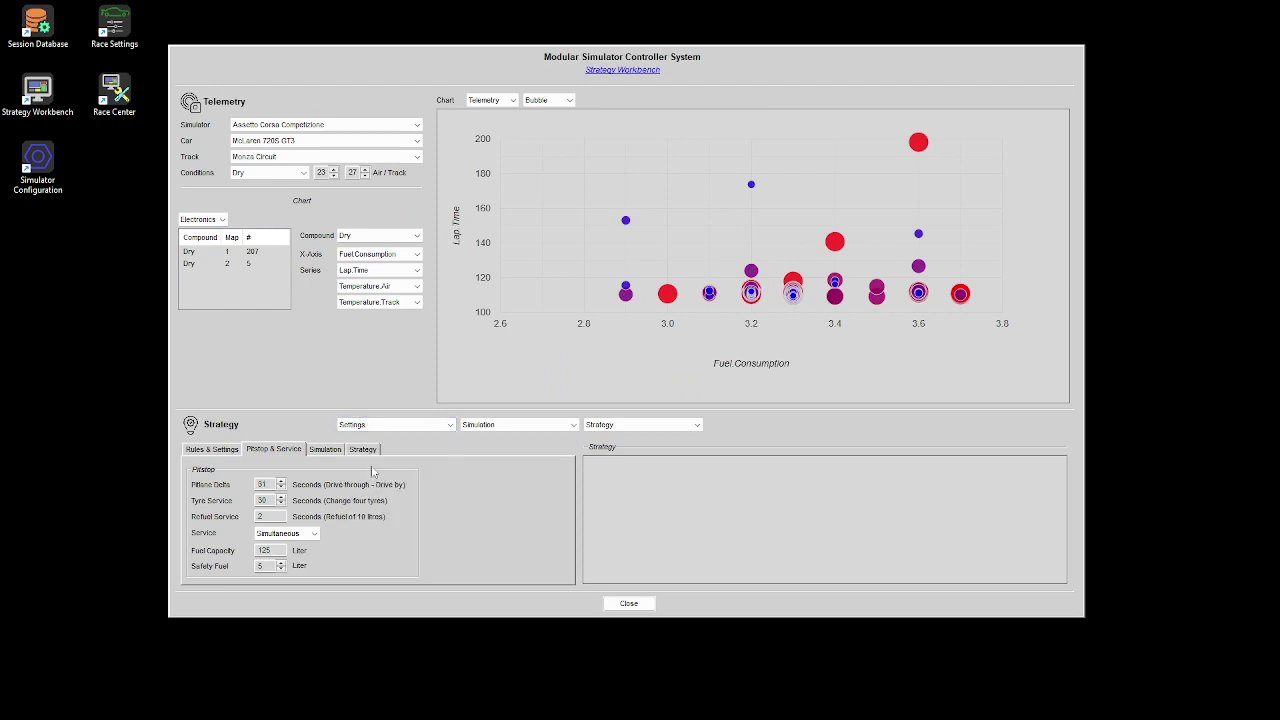
left_click(385, 425)
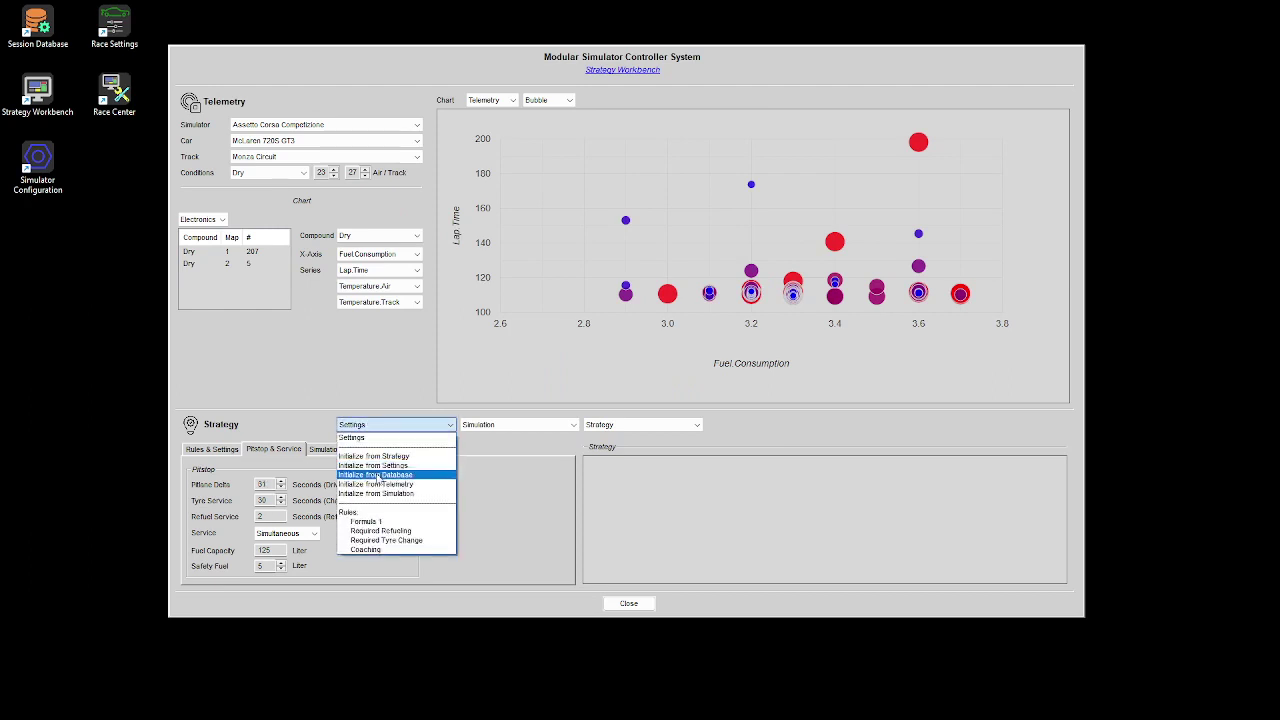
left_click(268, 482)
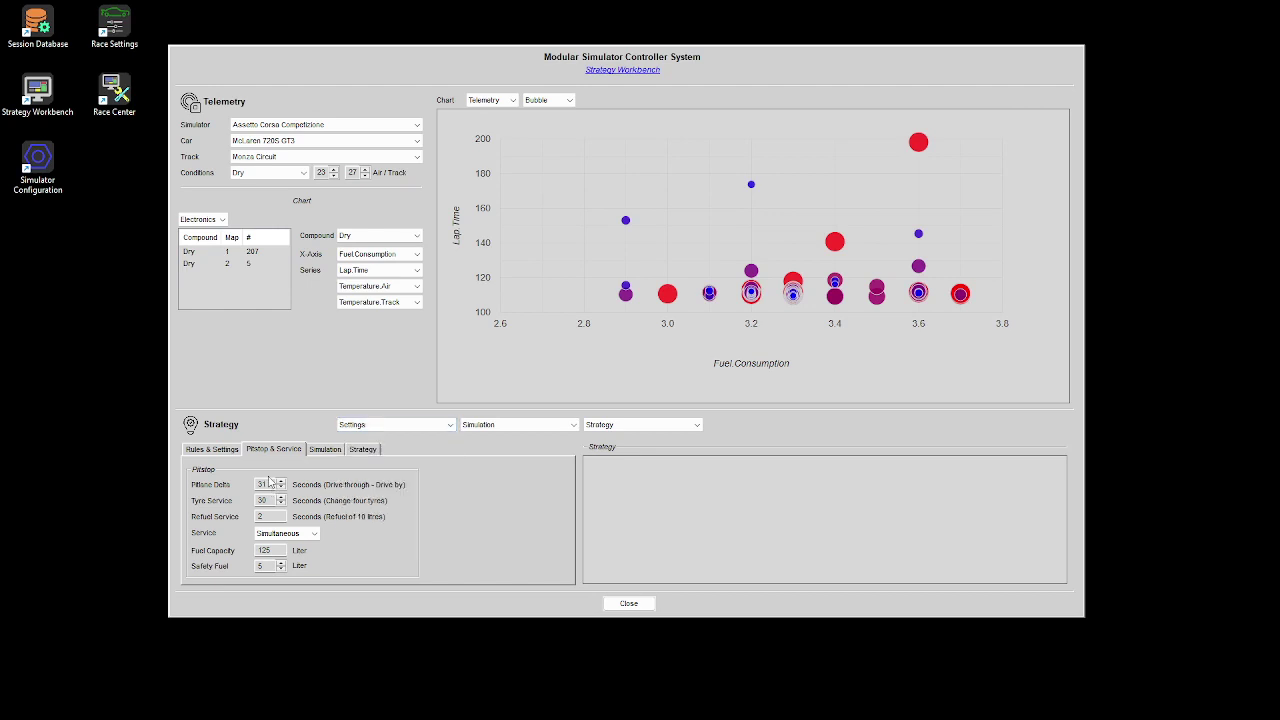
left_click(268, 482, "ctrl")
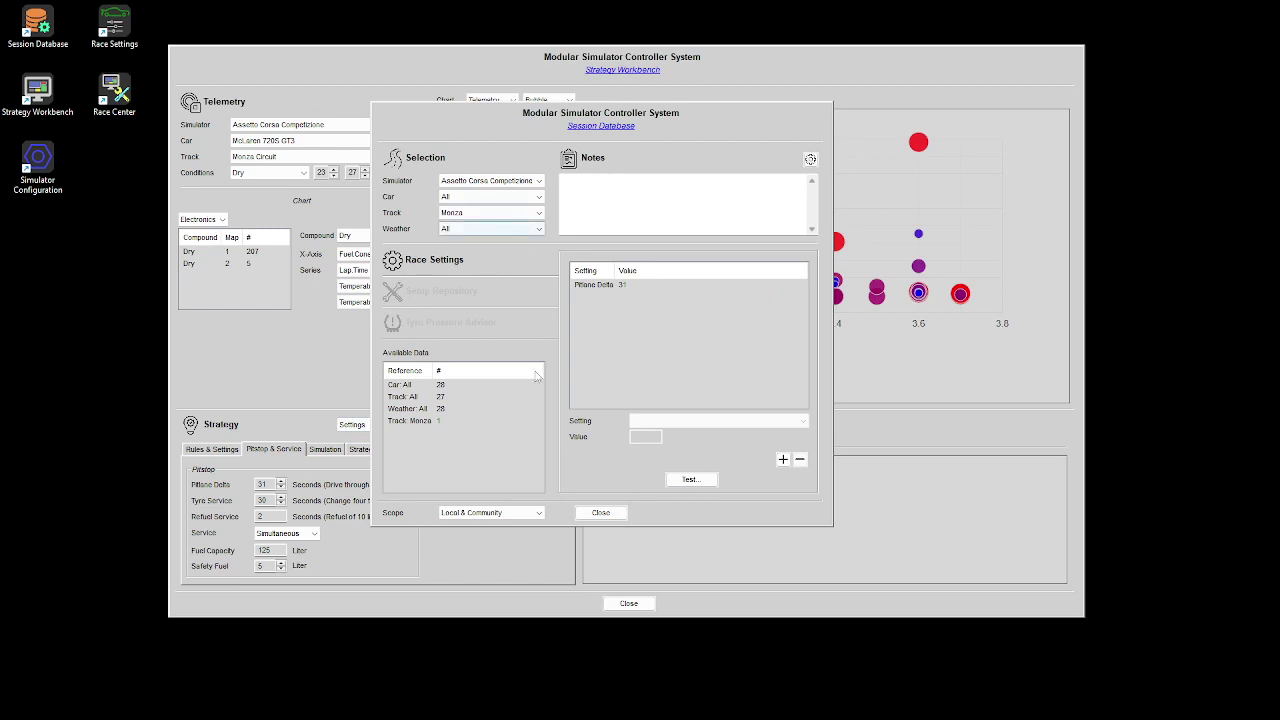
left_click(600, 513)
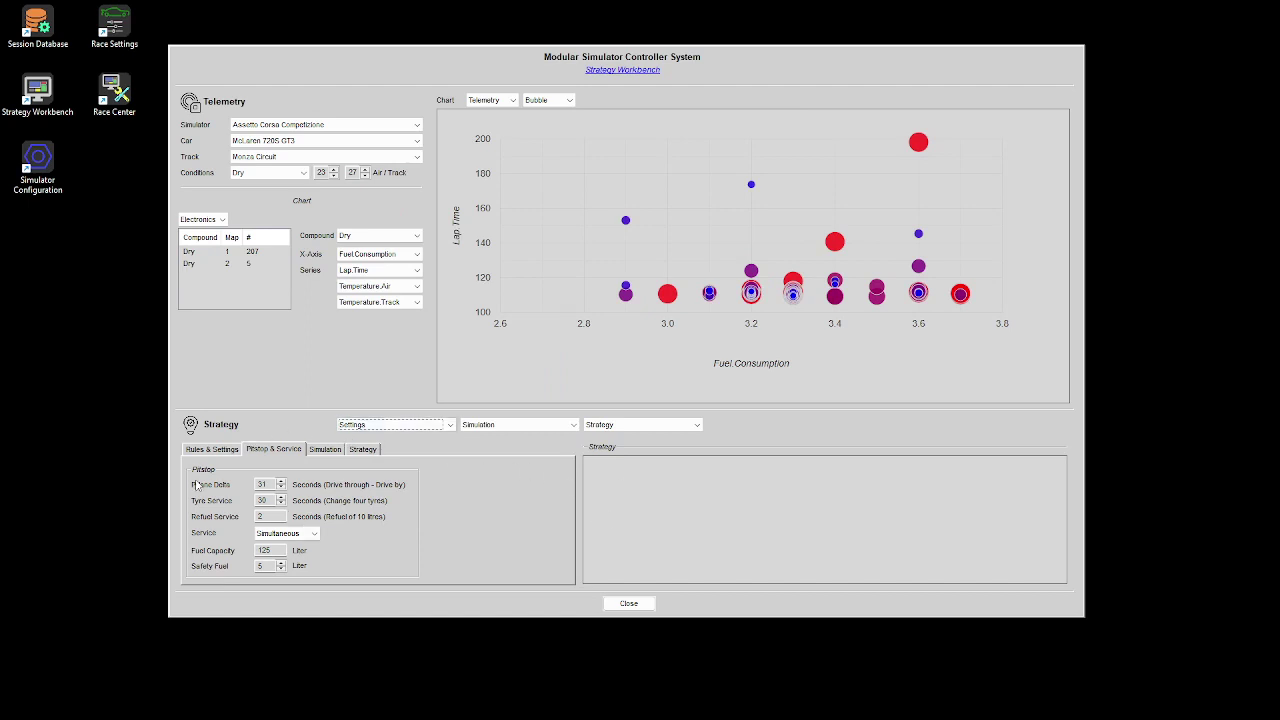
Show the strategy's simulation settings and set the data the simulation uses to Initial Conditions.
left_click(314, 452)
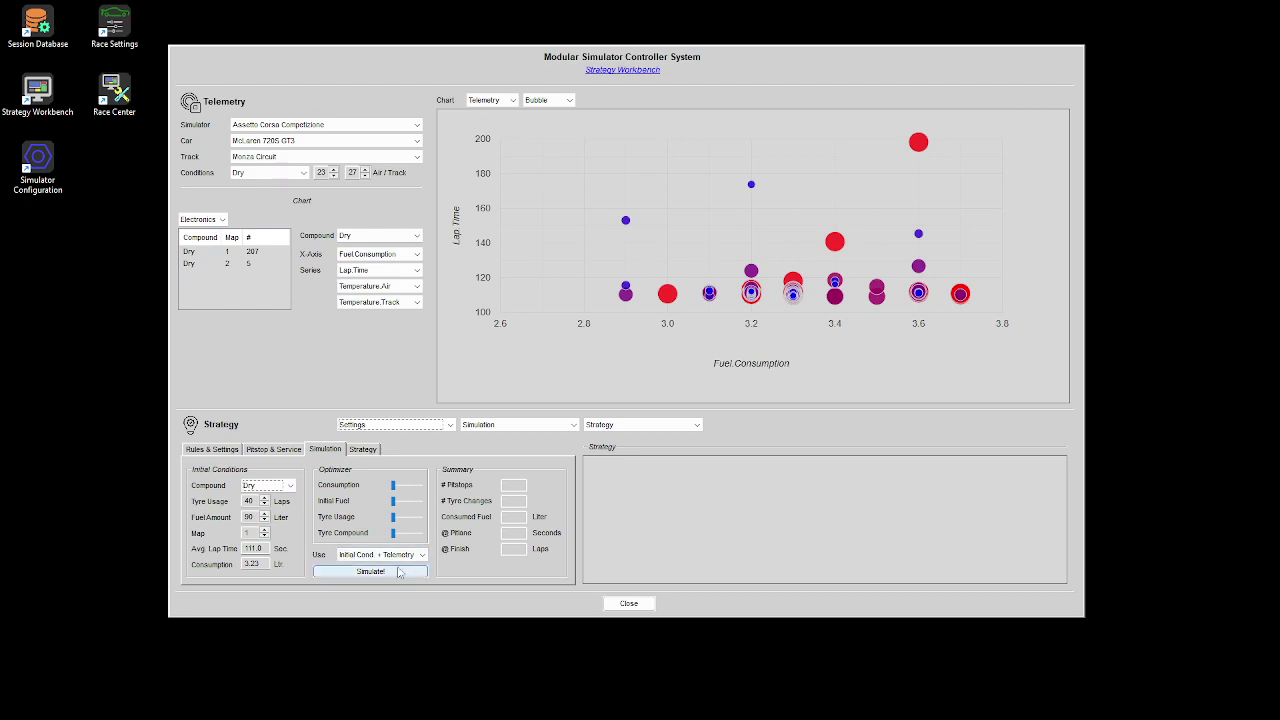
left_click(350, 555)
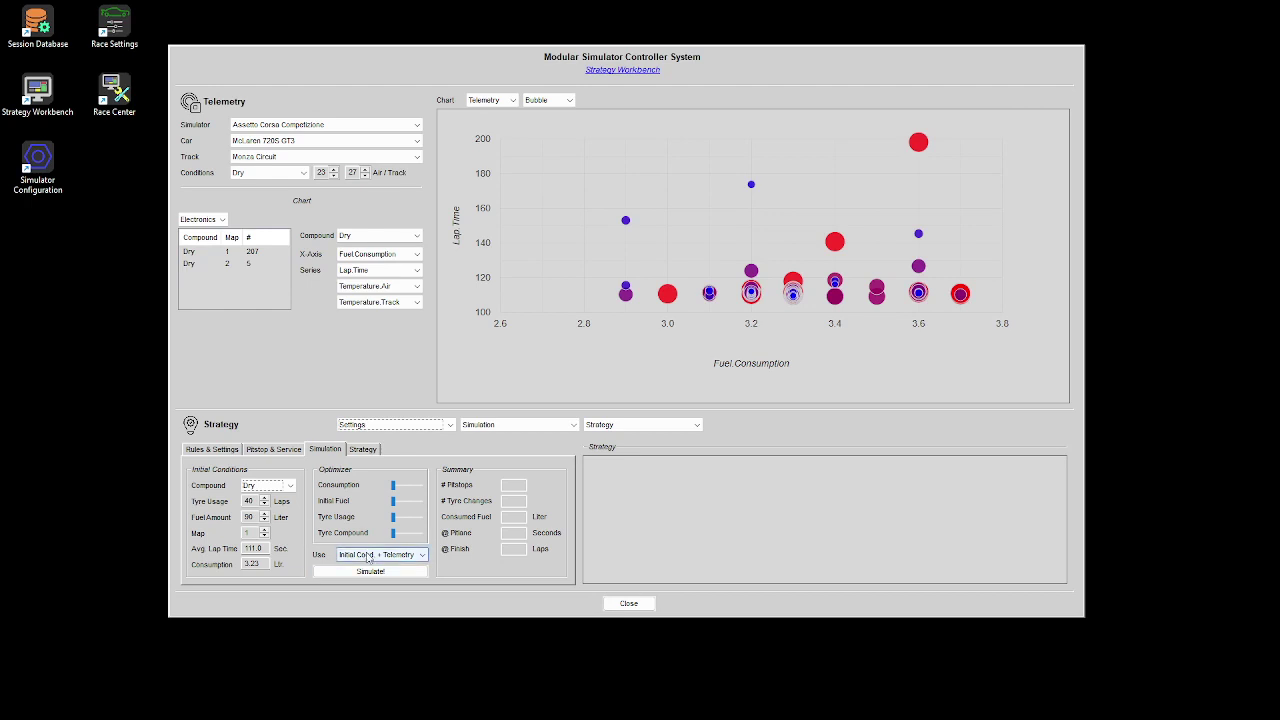
left_click(363, 567)
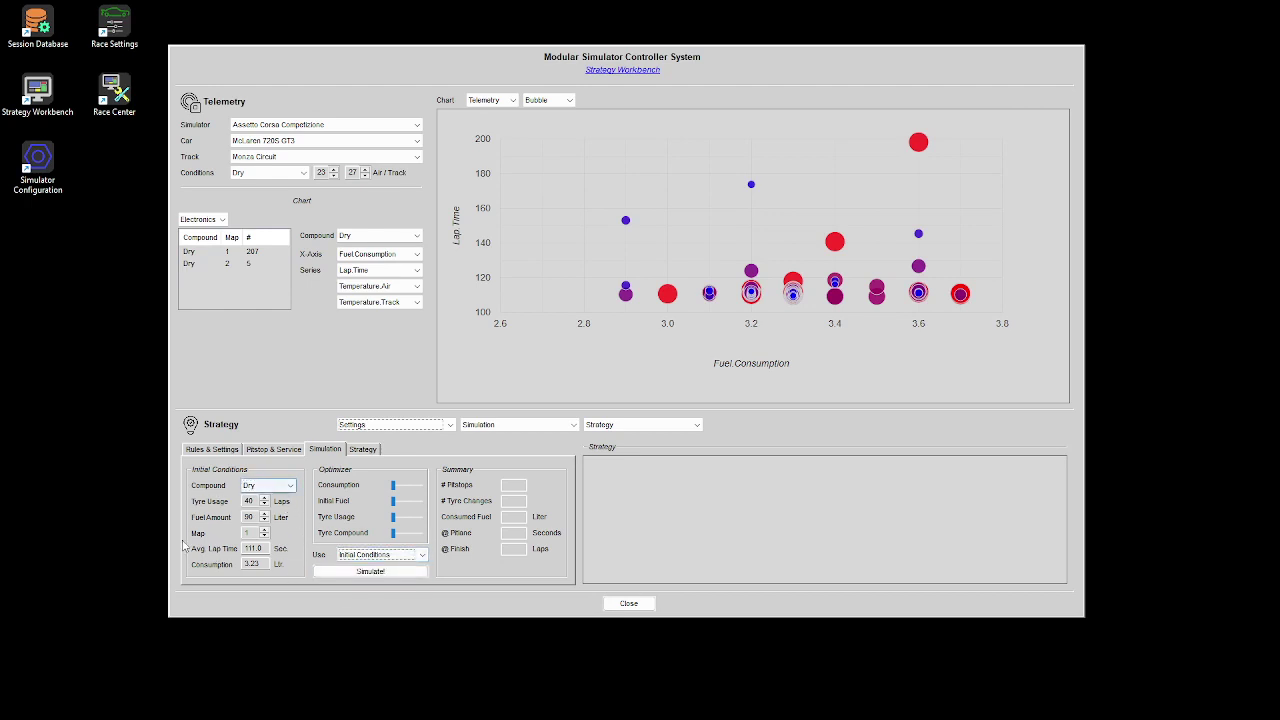
Try Telemetry Data and Initial Cond. + Telemetry as the simulation's data source, and return it to Initial Conditions.
left_click(364, 565)
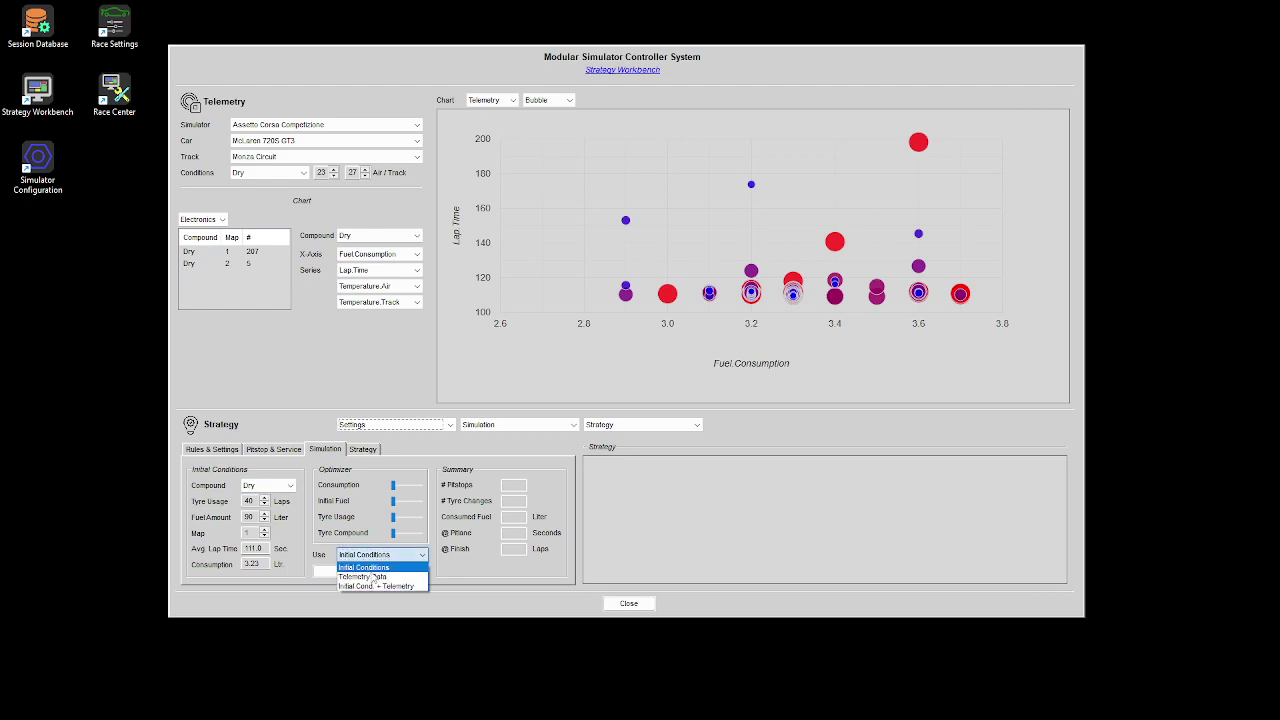
left_click(370, 575)
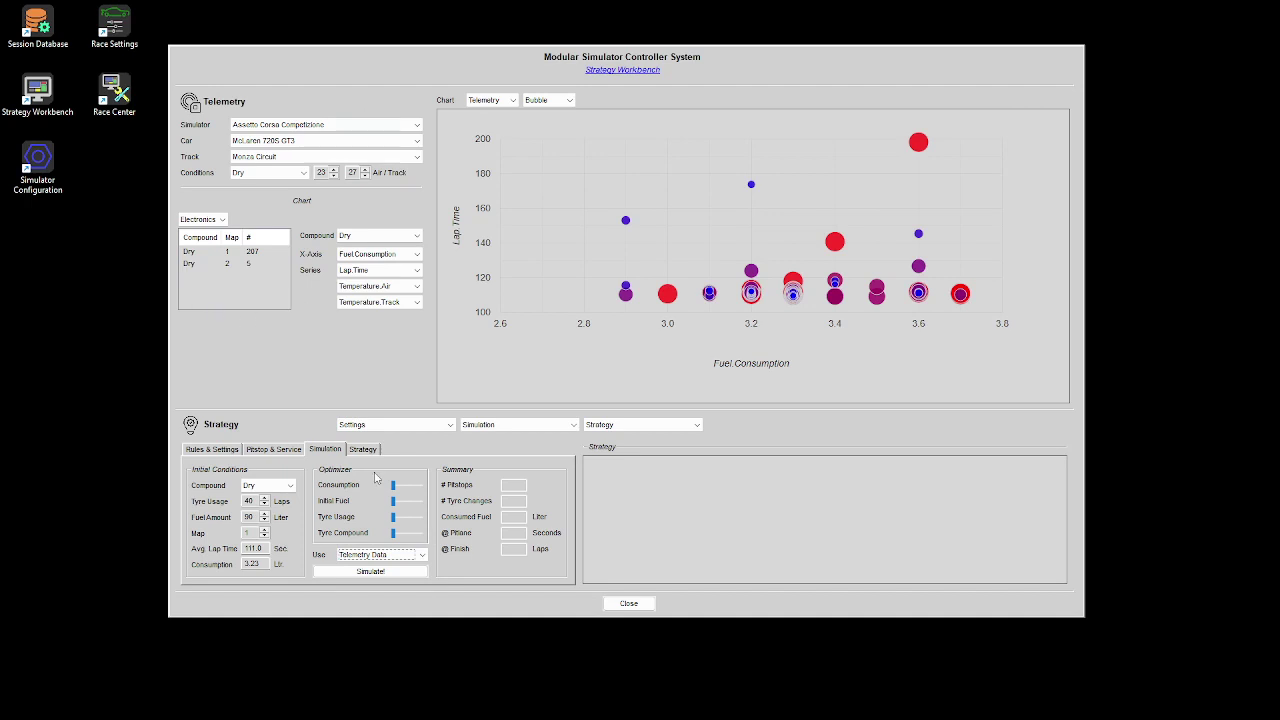
left_click(370, 556)
left_click(375, 586)
left_click(360, 558)
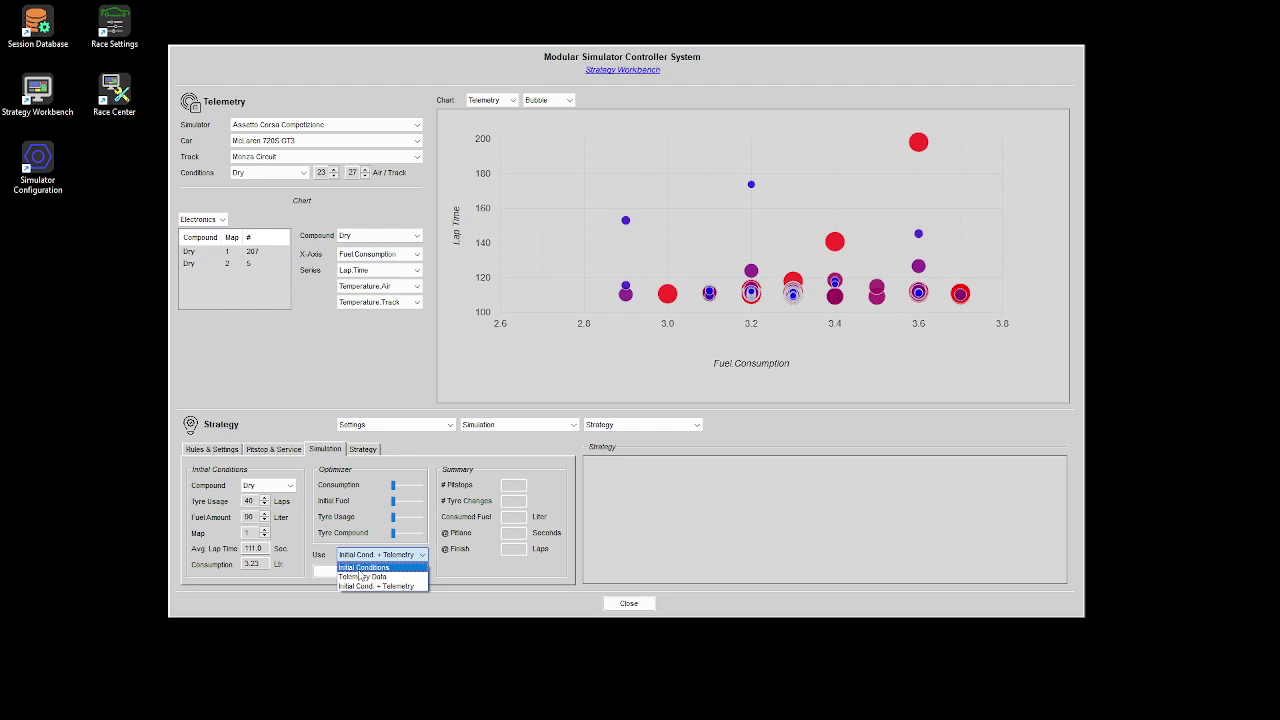
left_click(361, 568)
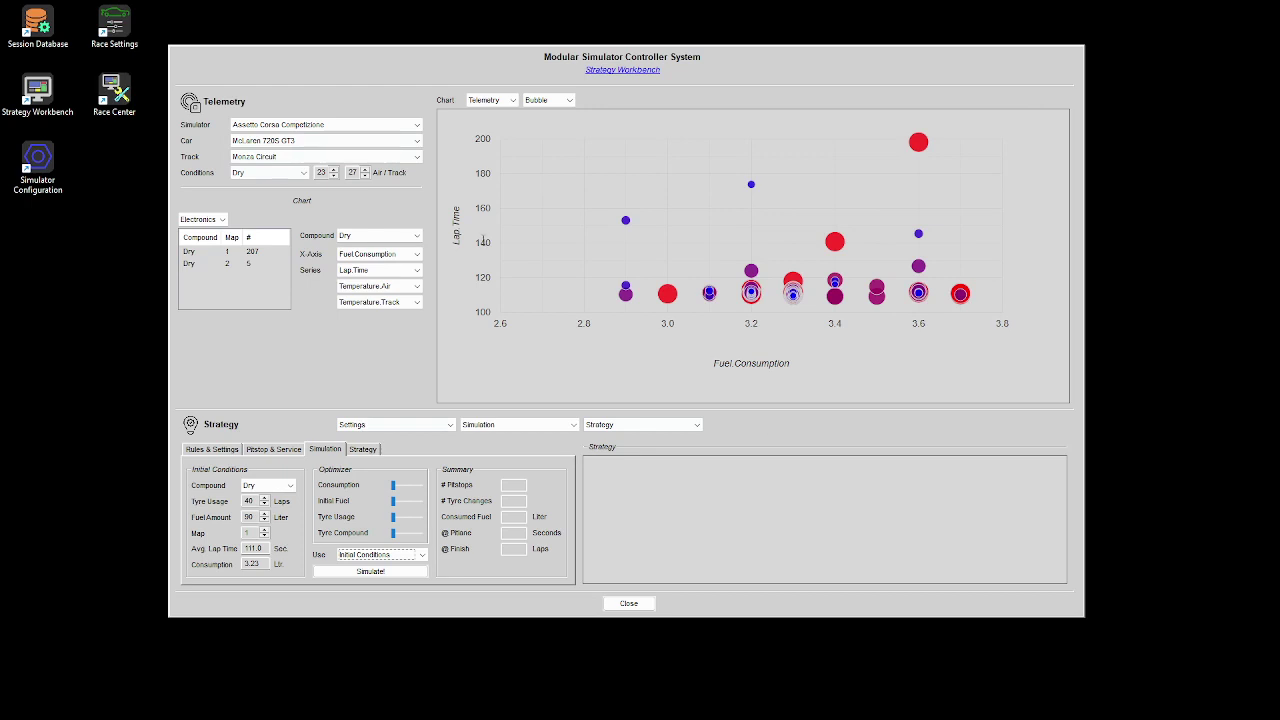
left_click(390, 570)
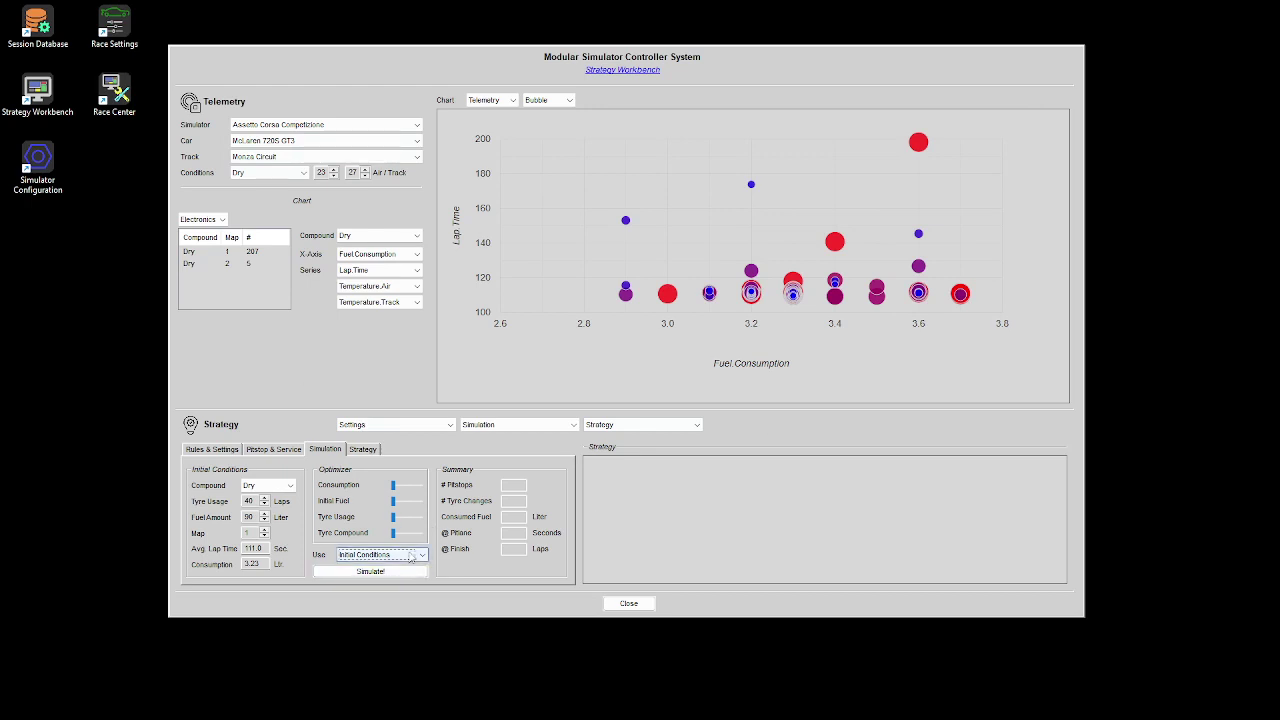
Set the data the simulation uses to Telemetry Data and run the strategy simulation.
left_click(364, 569)
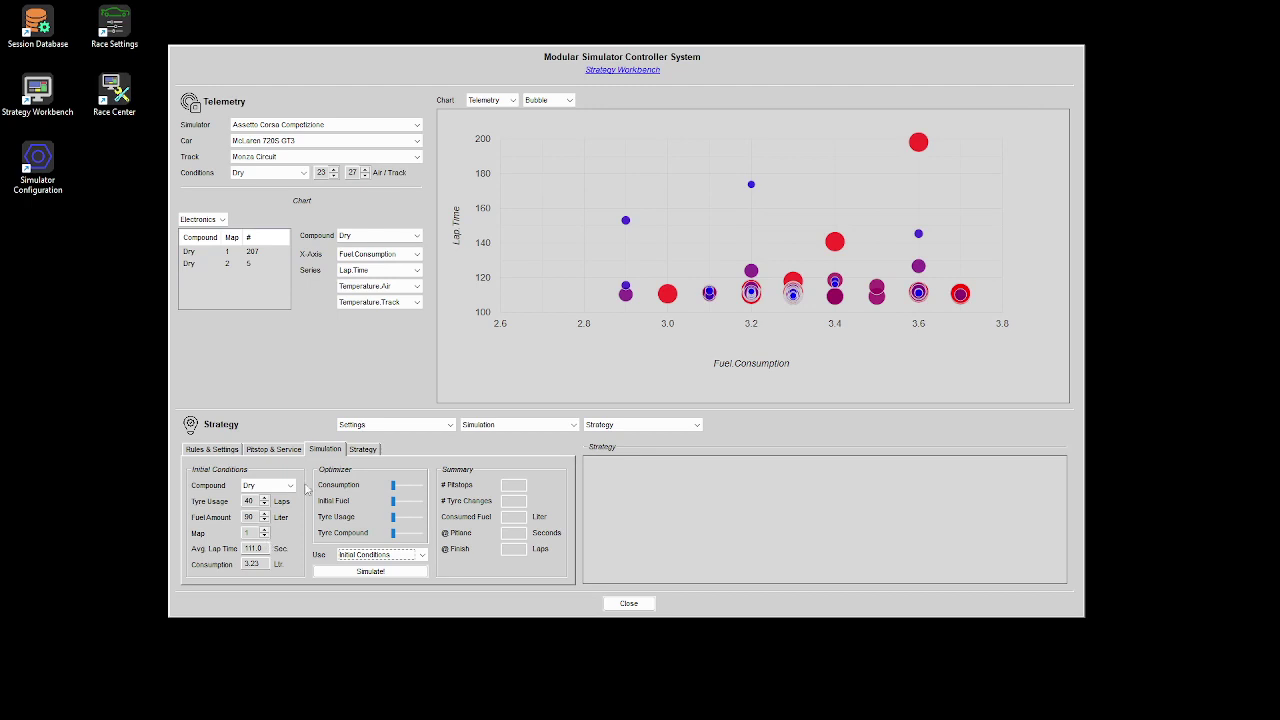
left_click_drag(262, 548, 238, 548)
left_click_drag(262, 564, 240, 564)
left_click(395, 554)
left_click(396, 578)
left_click(384, 556)
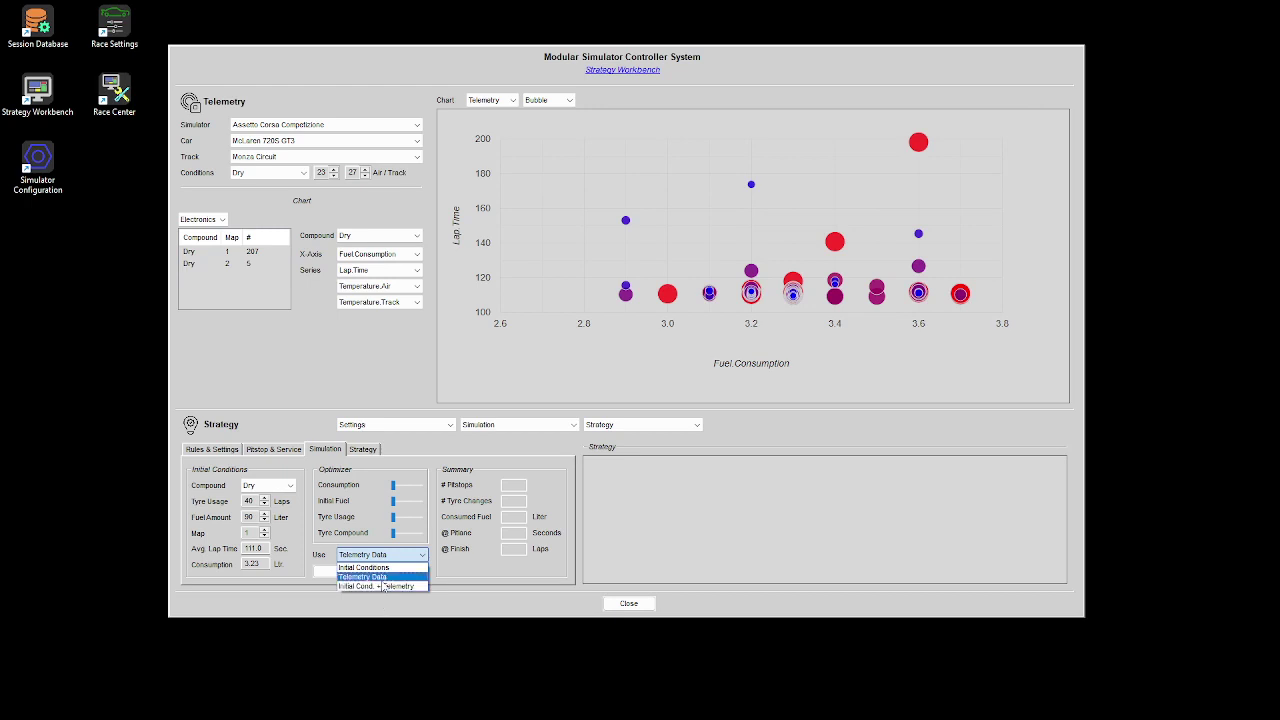
left_click(384, 577)
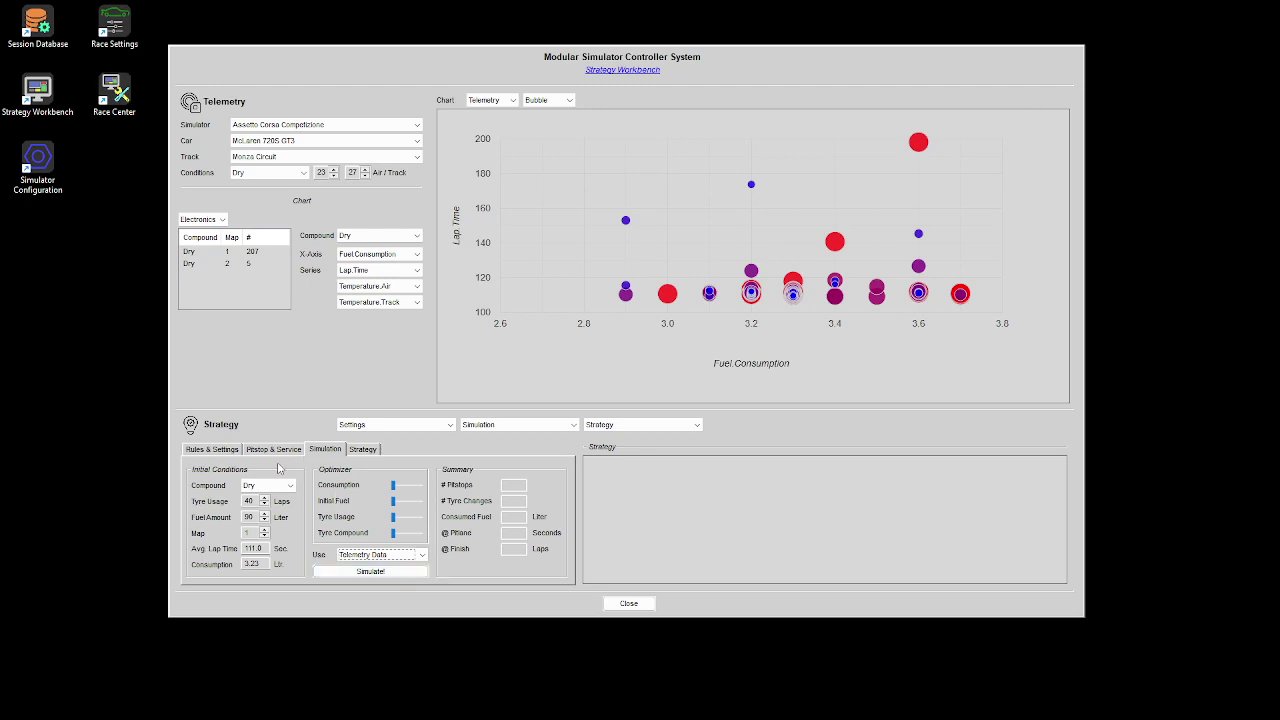
left_click(366, 573)
left_click(363, 574)
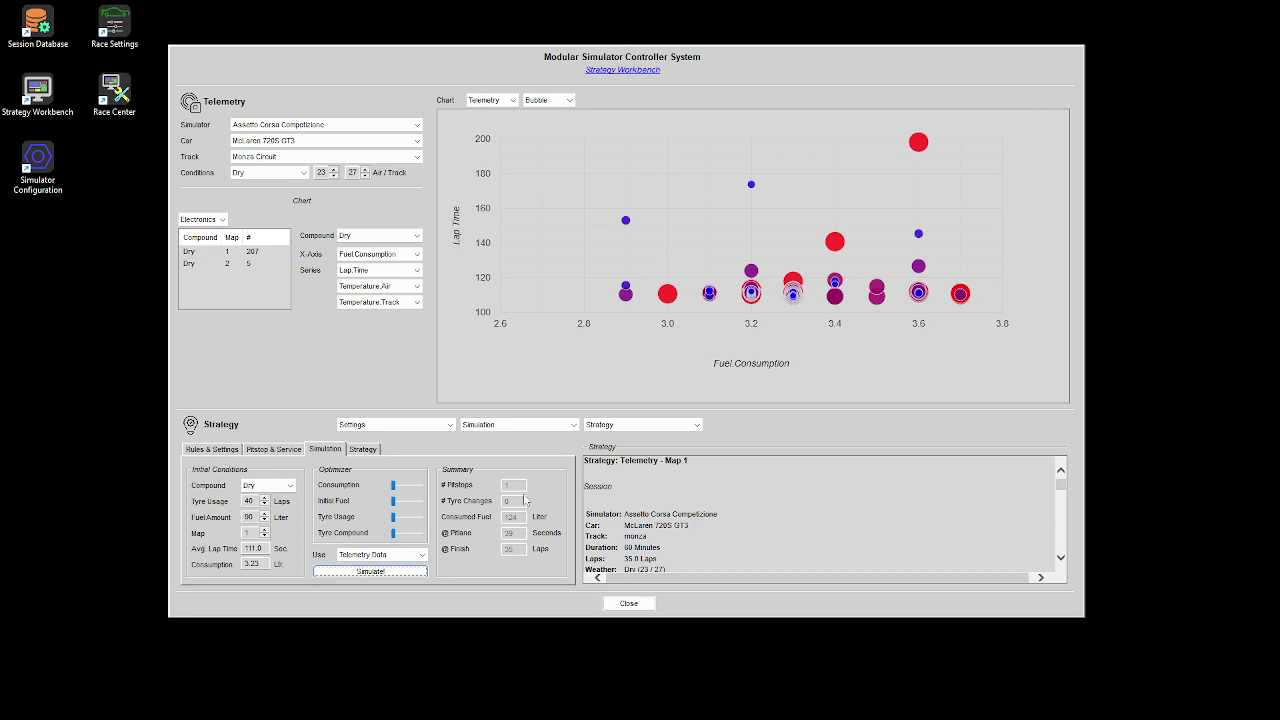
Compare the simulation summary with the pitstop rules and review the strategy report's stint table and Consumables chart.
left_click(221, 452)
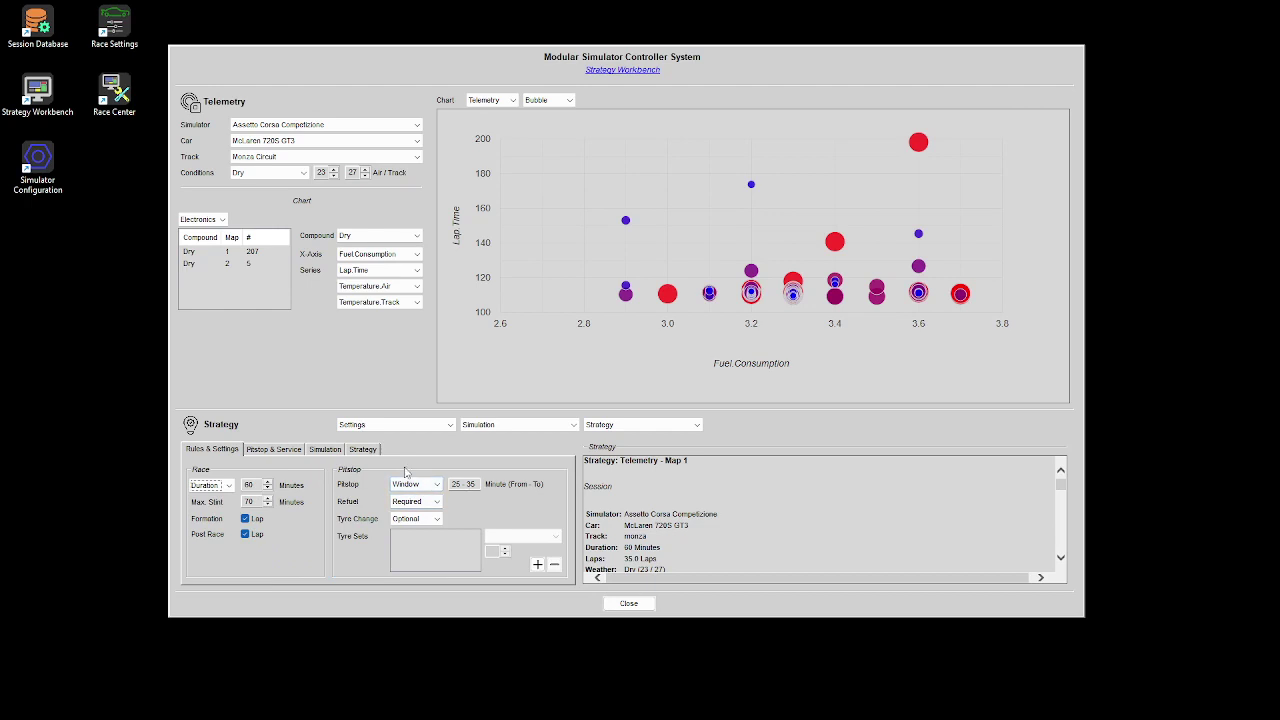
left_click(325, 450)
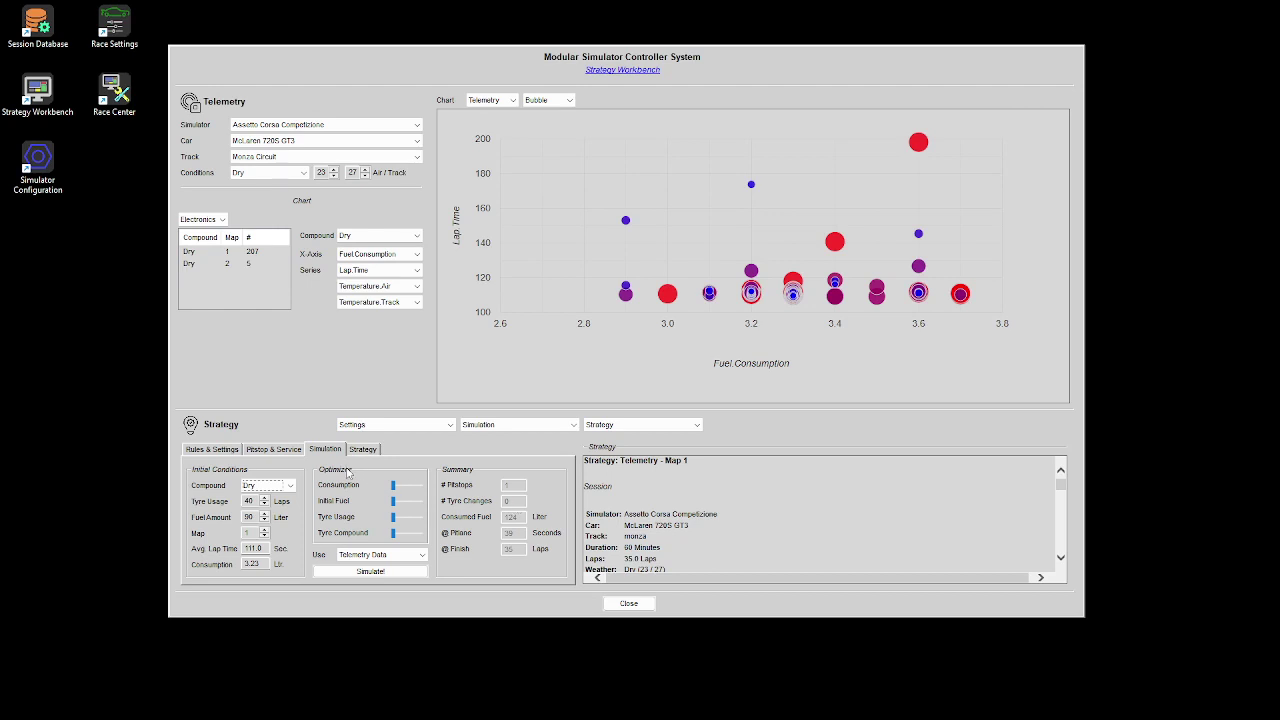
left_click(234, 449)
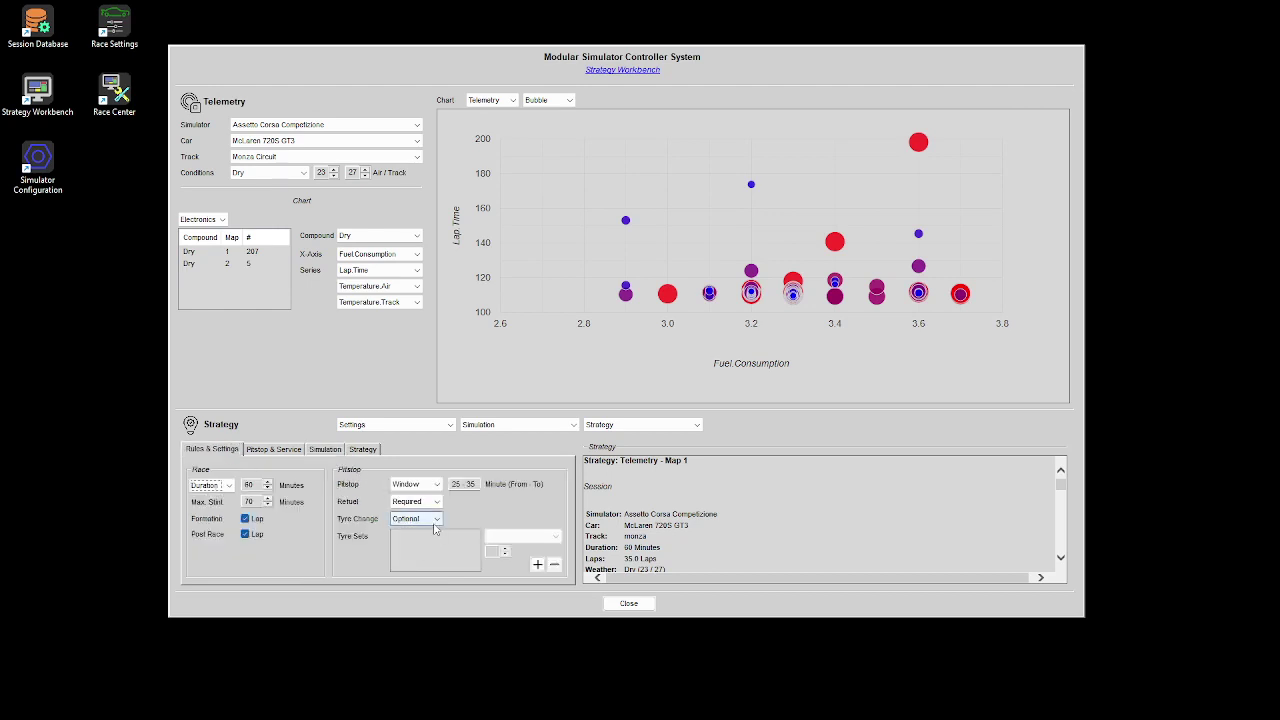
left_click(358, 453)
left_click(324, 449)
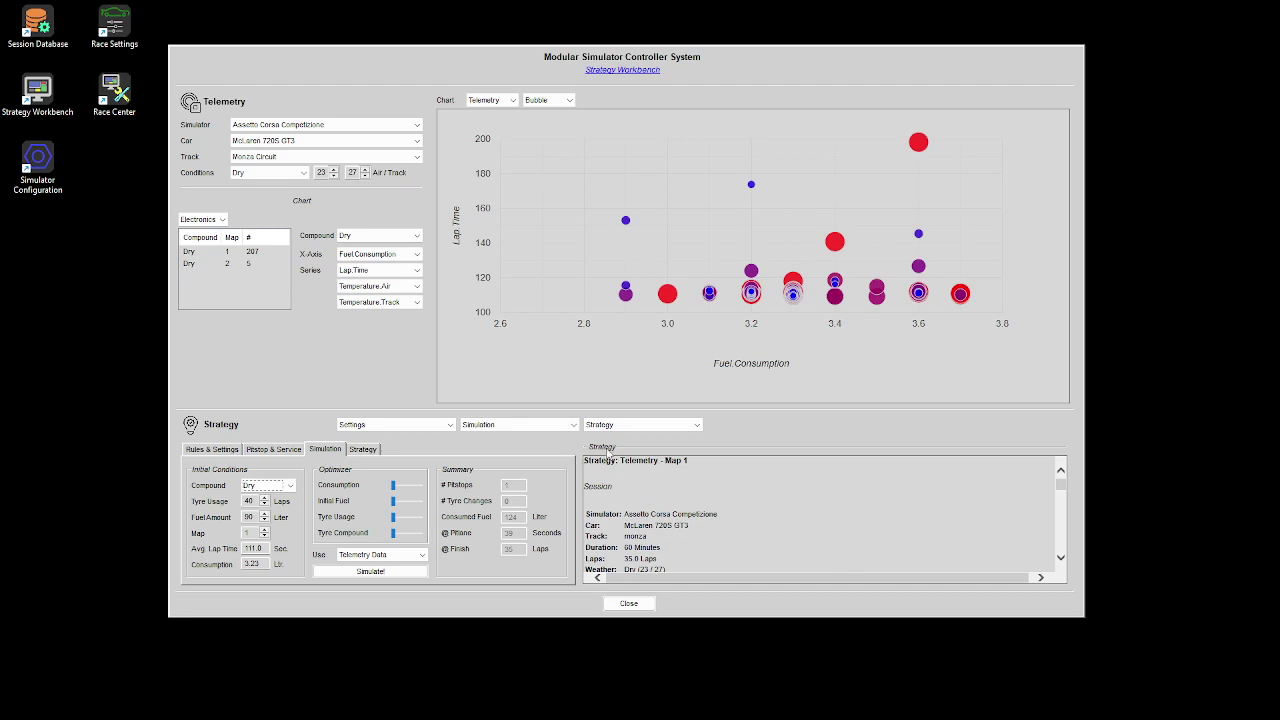
left_click(555, 427)
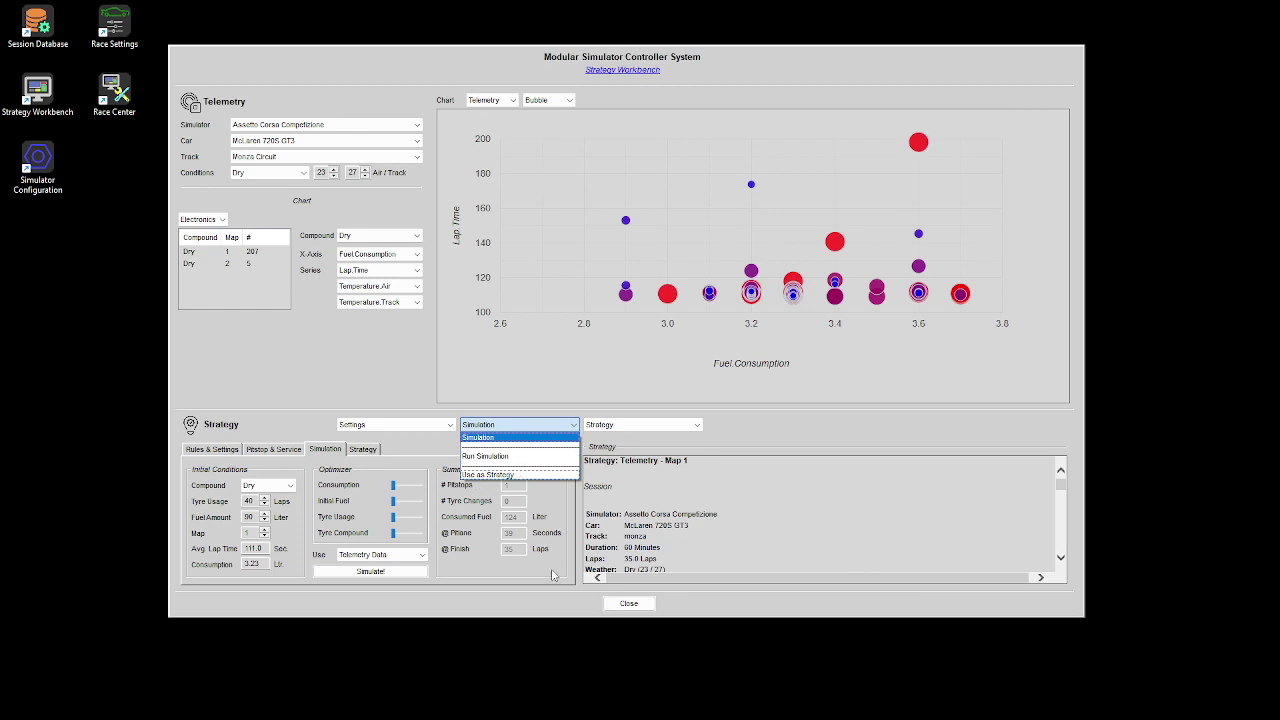
left_click(558, 507)
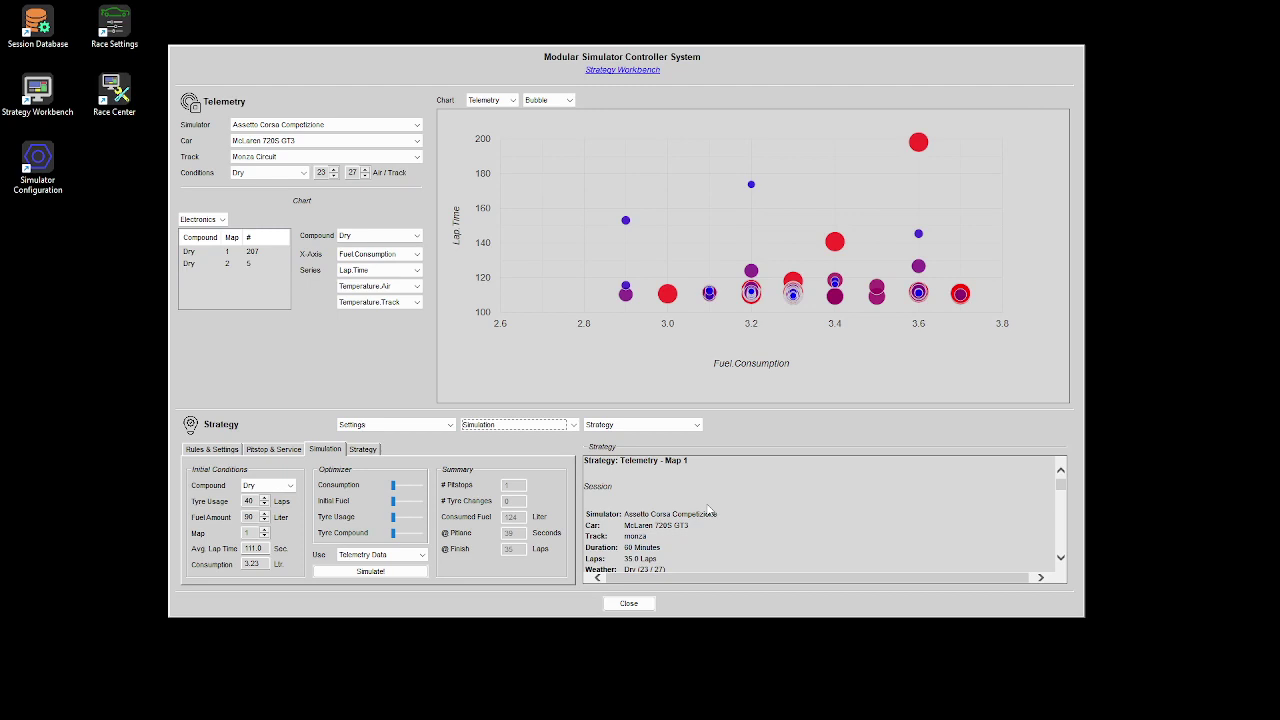
left_click_drag(1063, 485, 1061, 517)
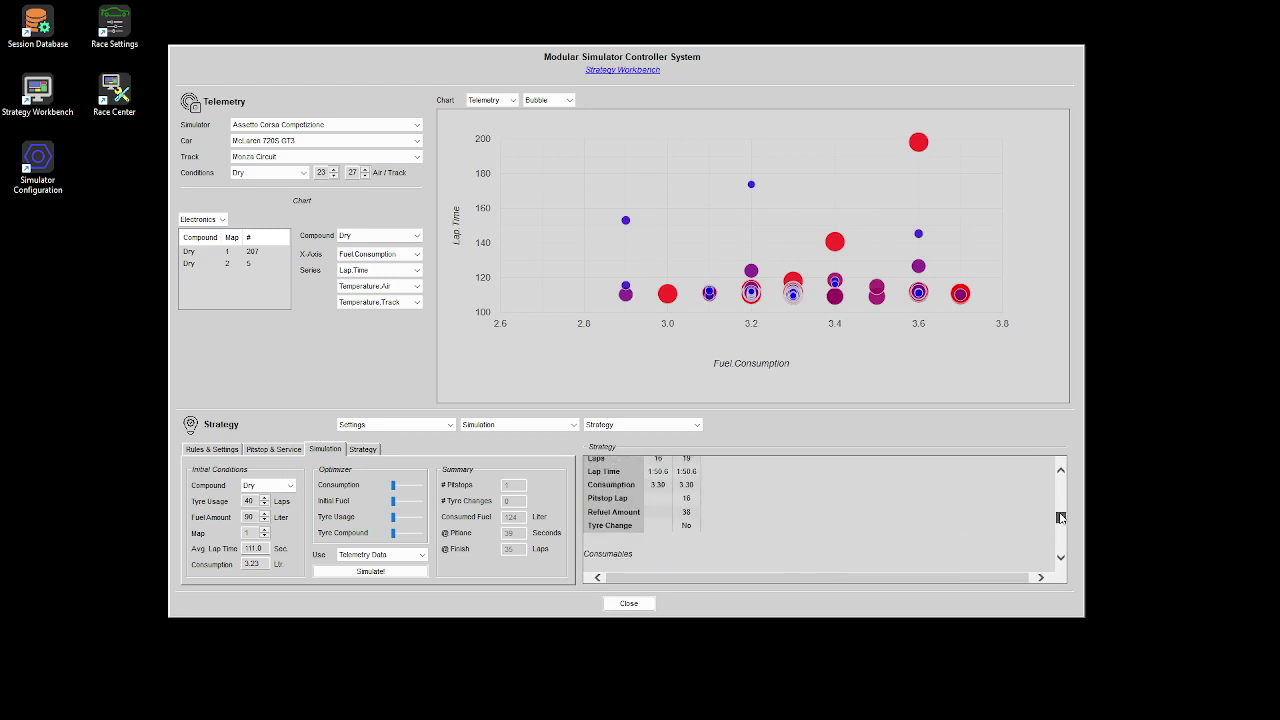
left_click_drag(1061, 517, 1061, 539)
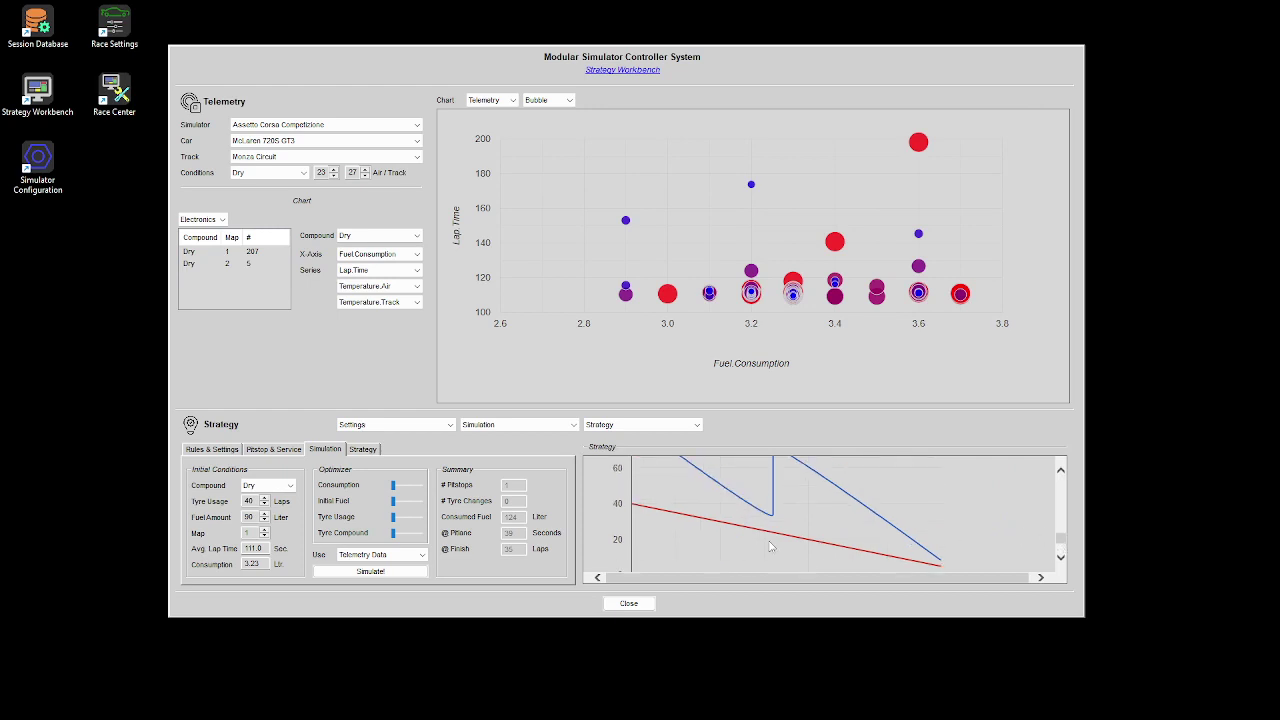
Set the pitstop Tyre Change rule to Required and rerun the strategy simulation.
left_click(216, 450)
left_click(408, 518)
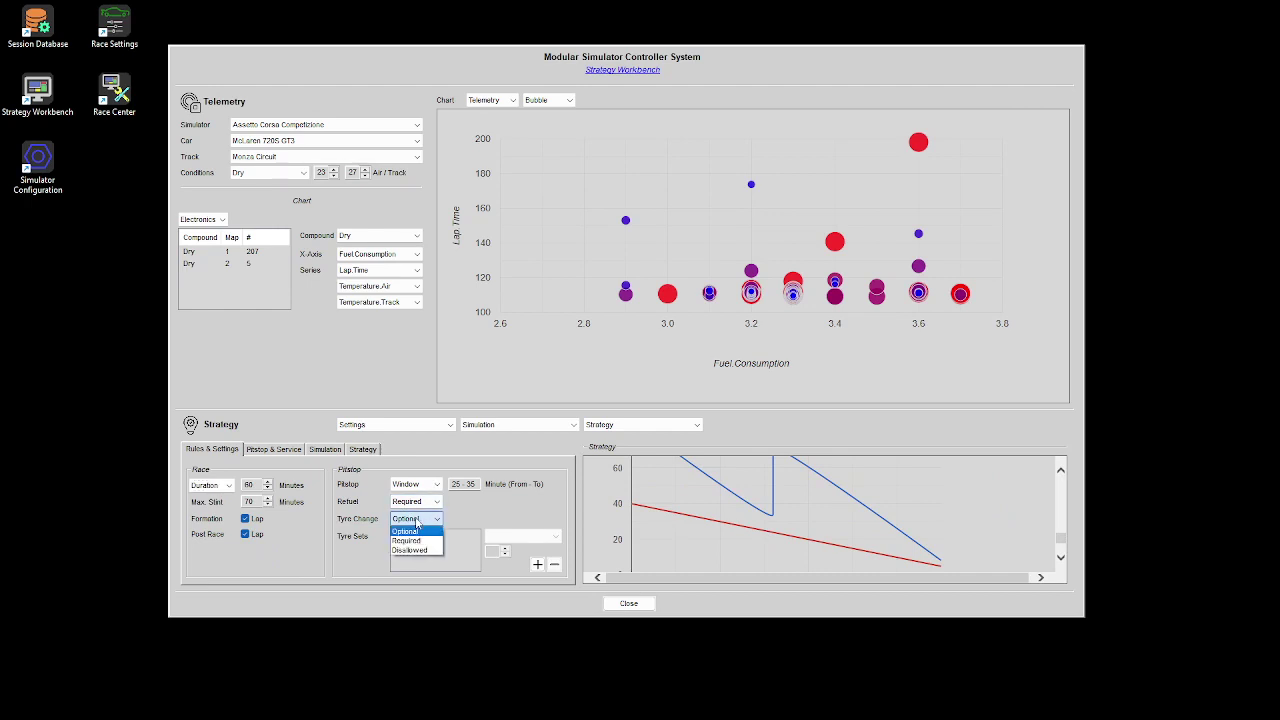
left_click(425, 543)
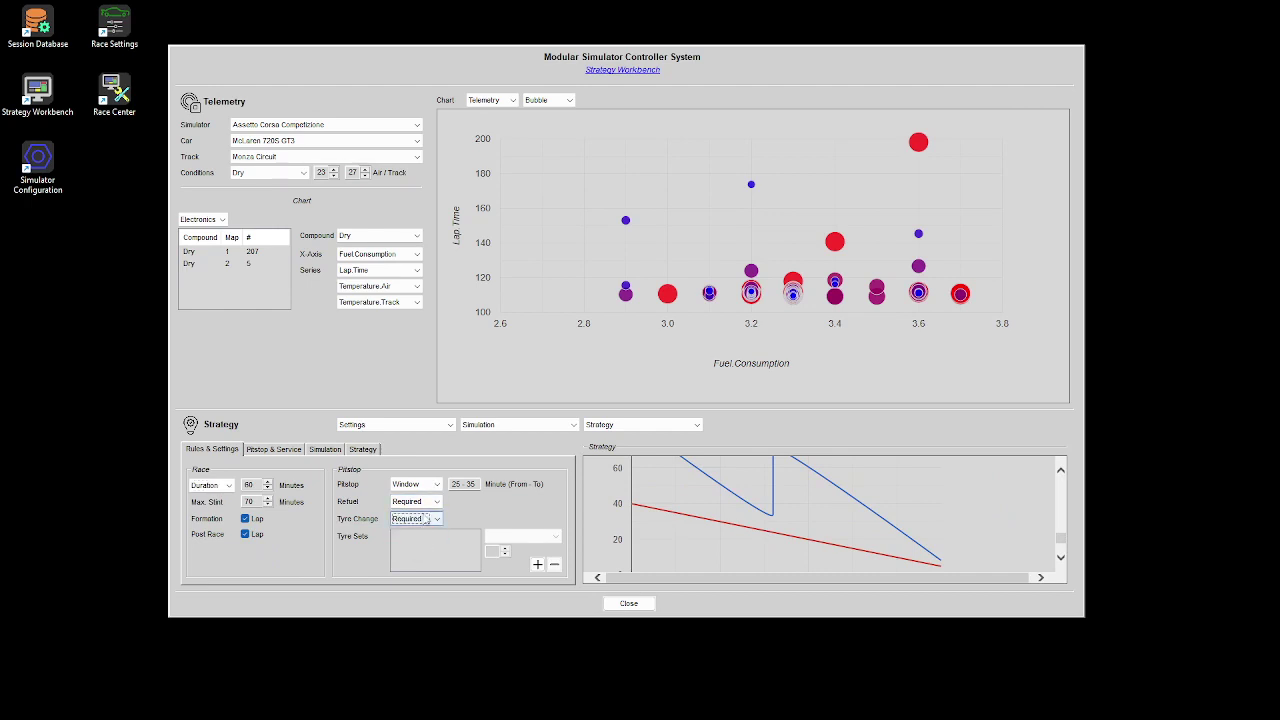
left_click(325, 449)
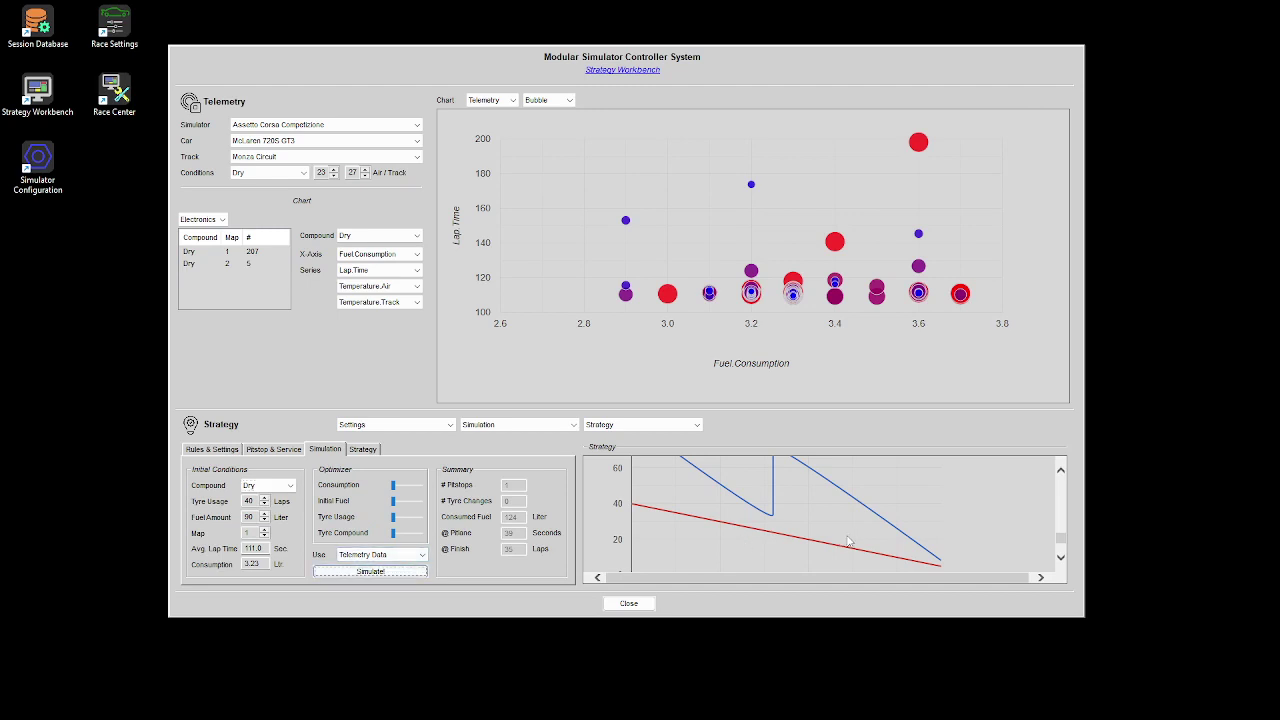
Examine the tyre change entry and Consumables chart in the strategy report, and check them against the race and pitstop rules.
scroll(869, 532, "down", 6)
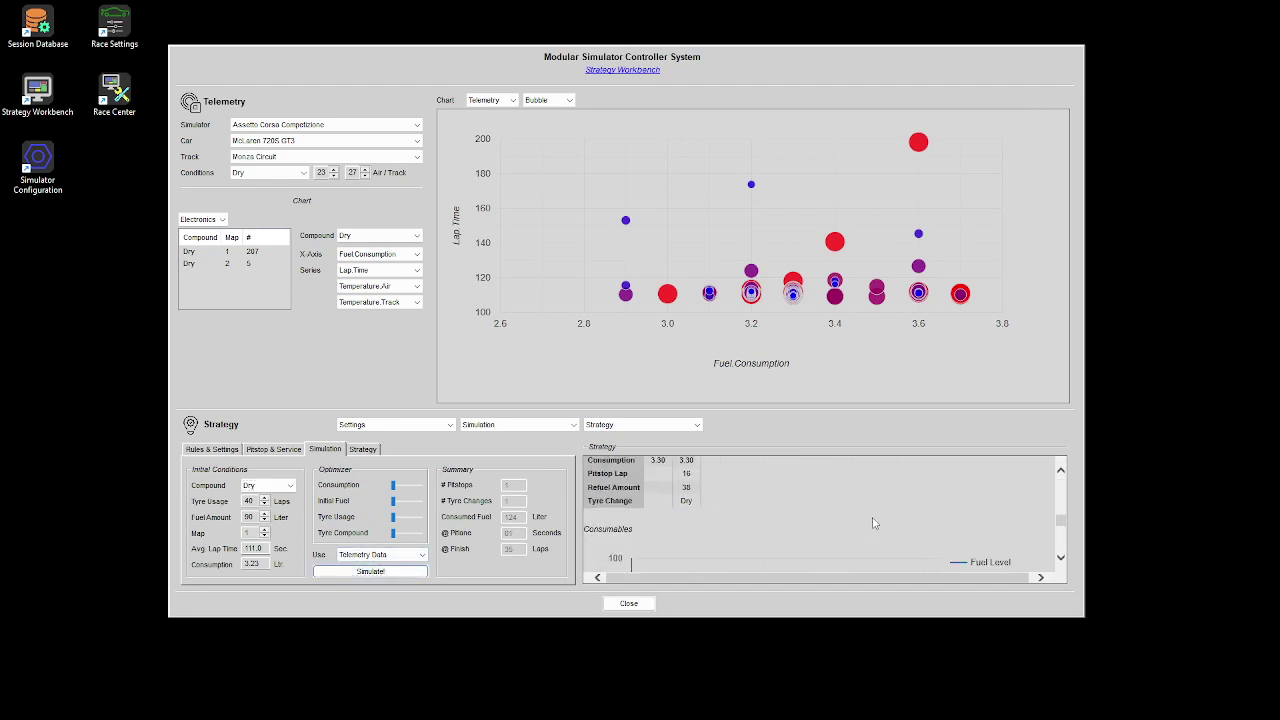
scroll(812, 543, "up", 3)
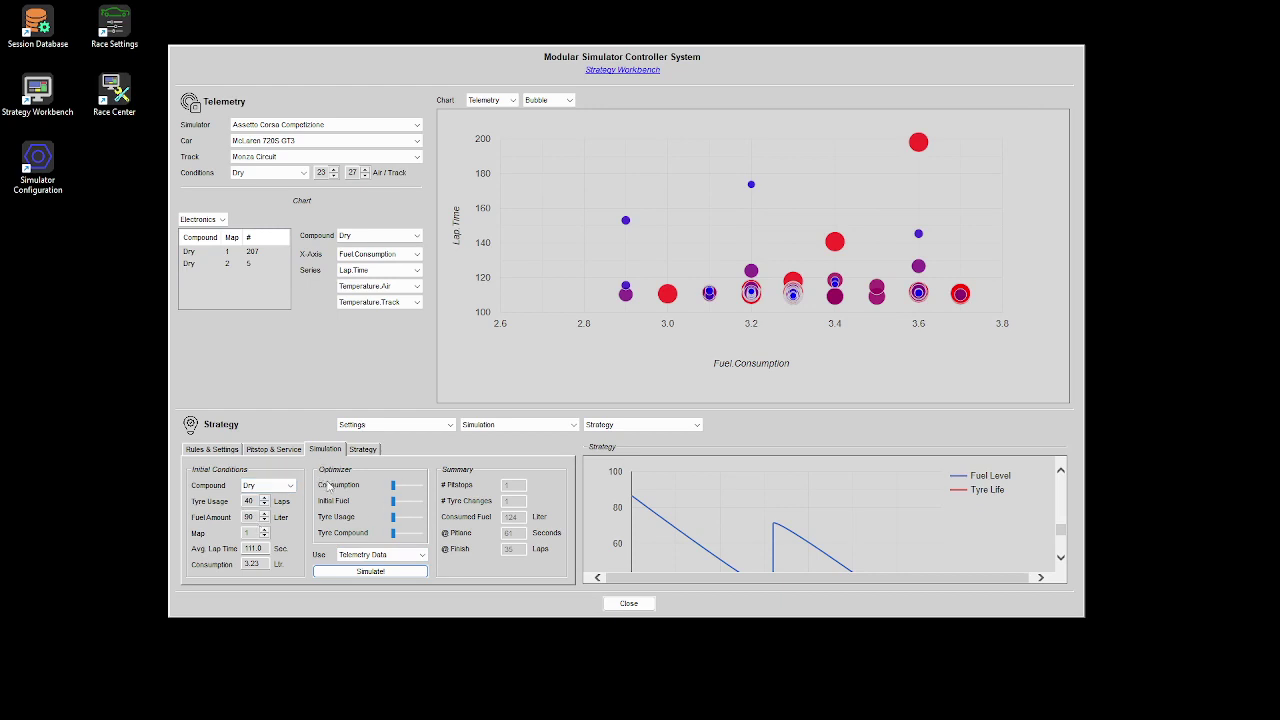
scroll(718, 513, "down", 3)
scroll(740, 529, "down", 2)
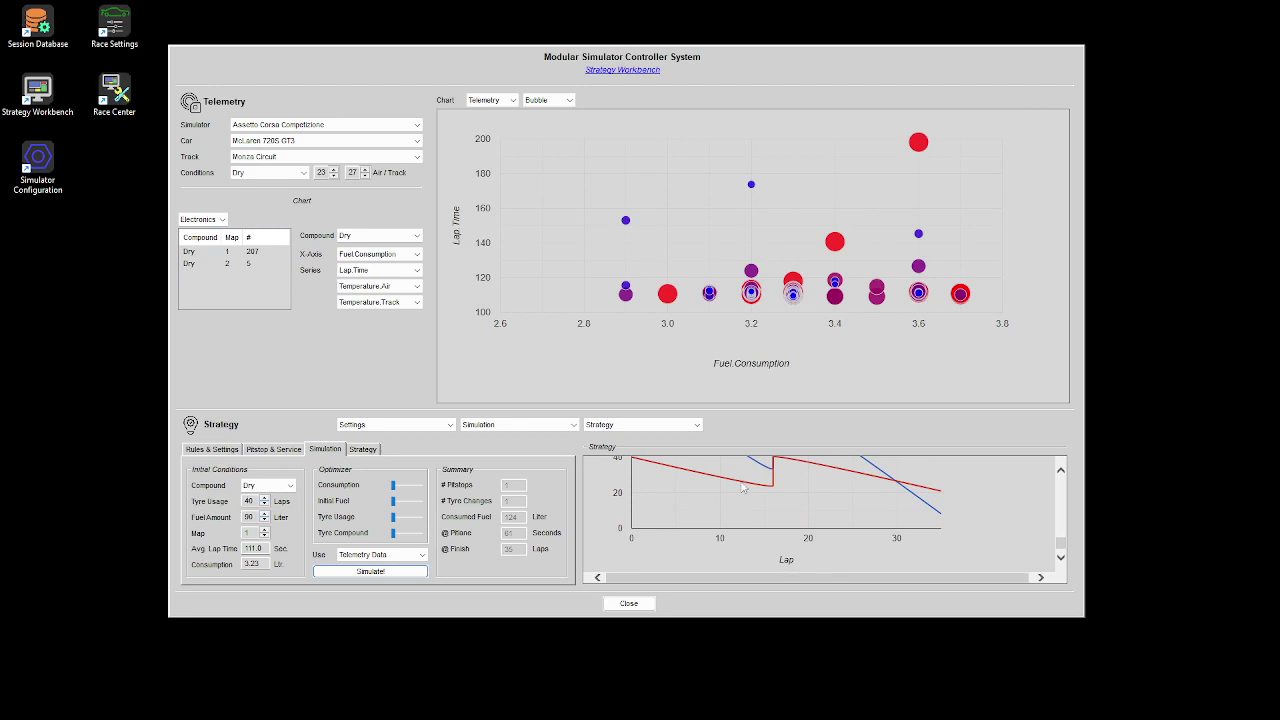
left_click(236, 451)
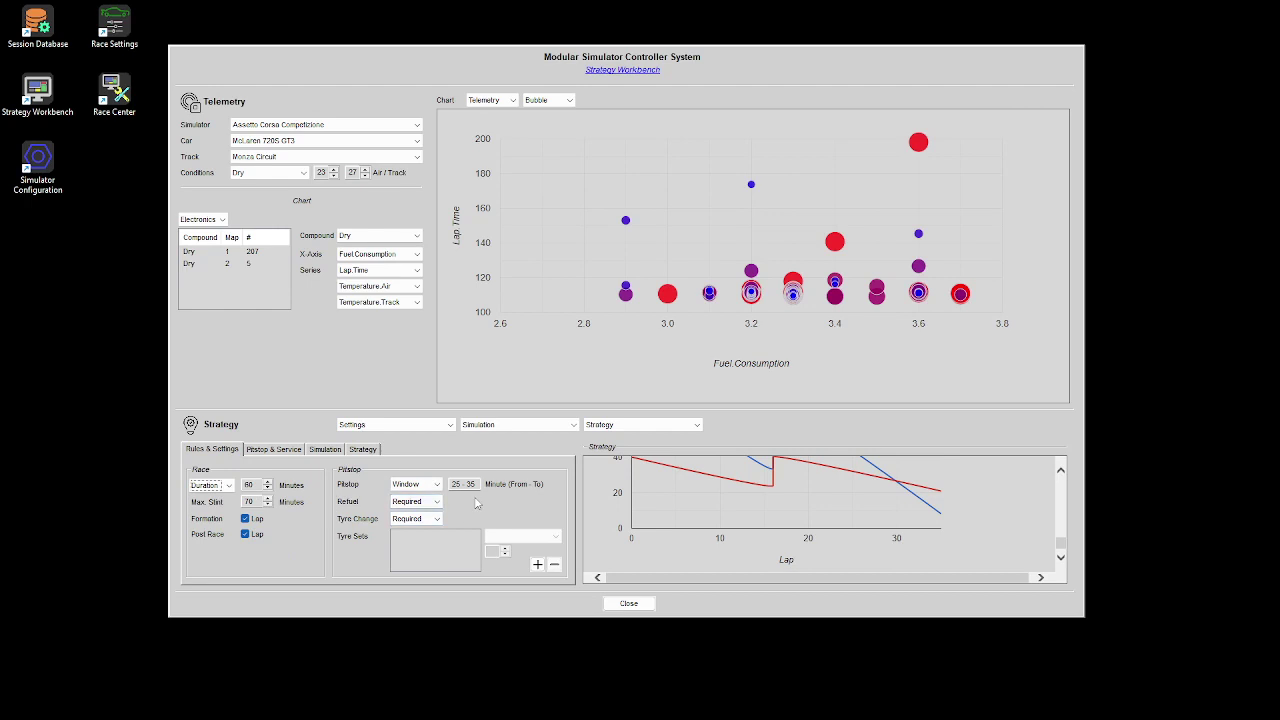
left_click(328, 451)
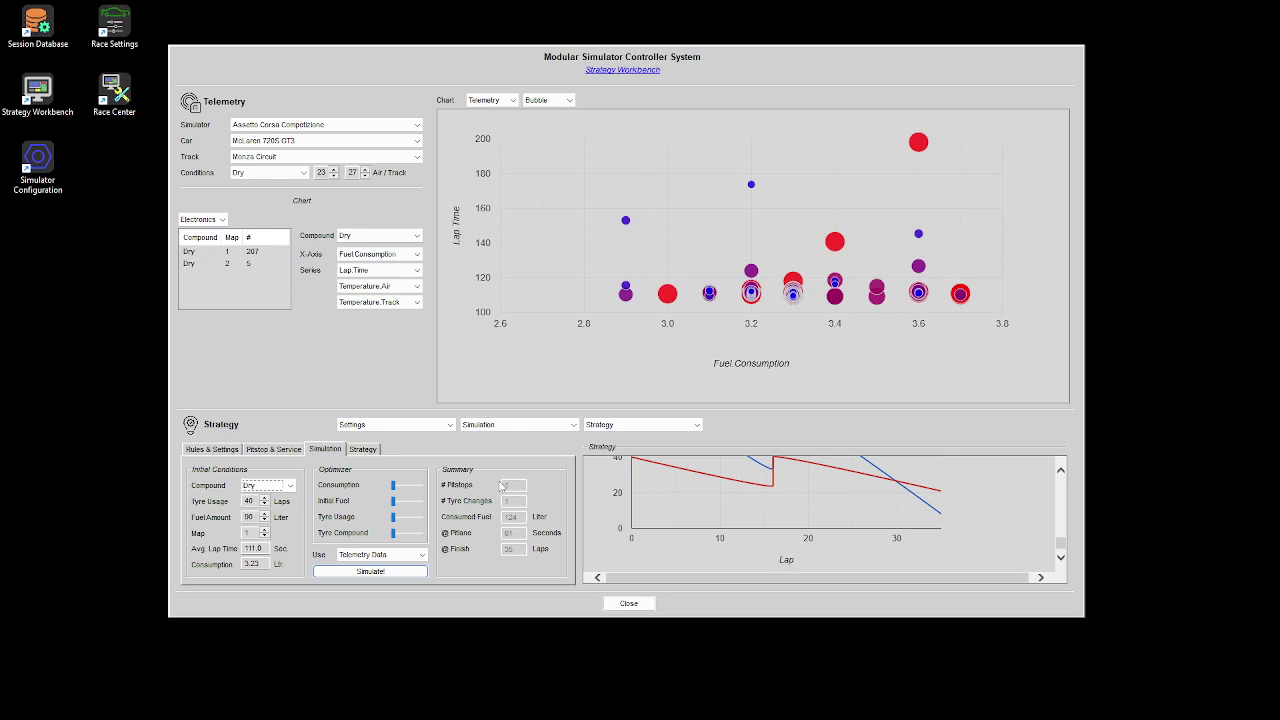
scroll(772, 518, "up", 3)
Keep the McLaren 720S GT3 as the car and switch the telemetry track to Mount Panorama Circuit.
left_click(268, 141)
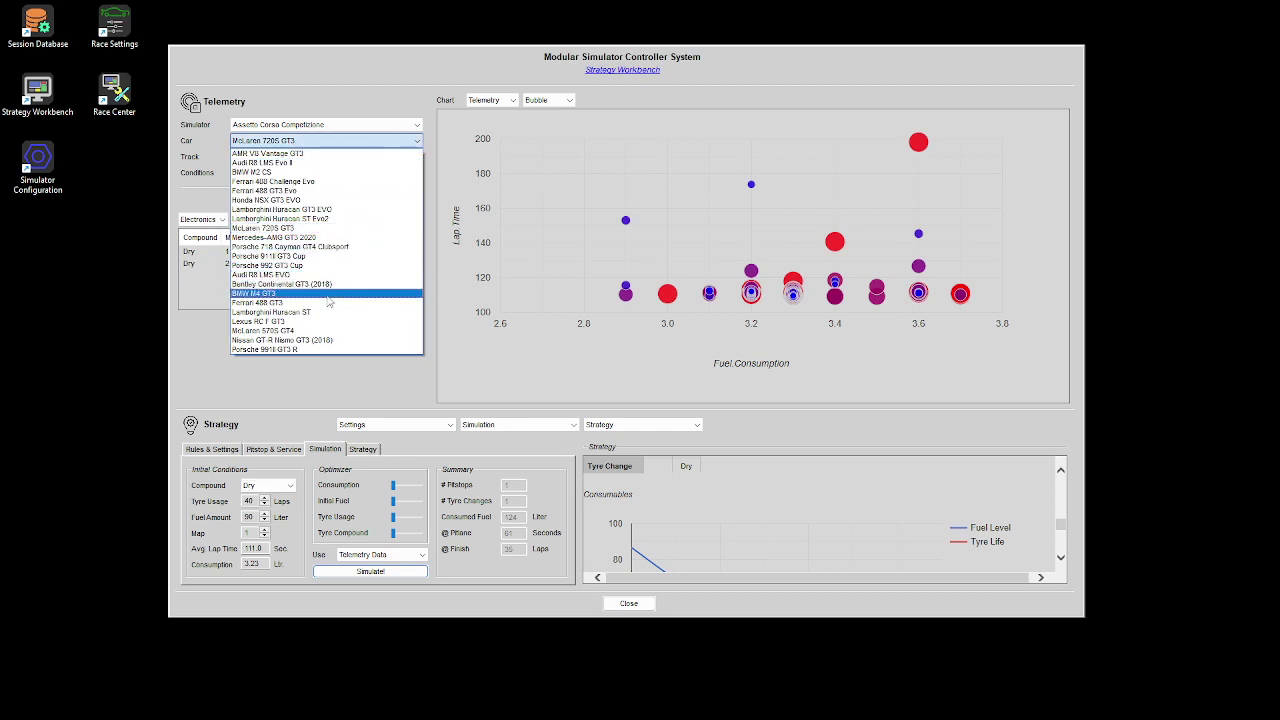
left_click(303, 229)
left_click(291, 157)
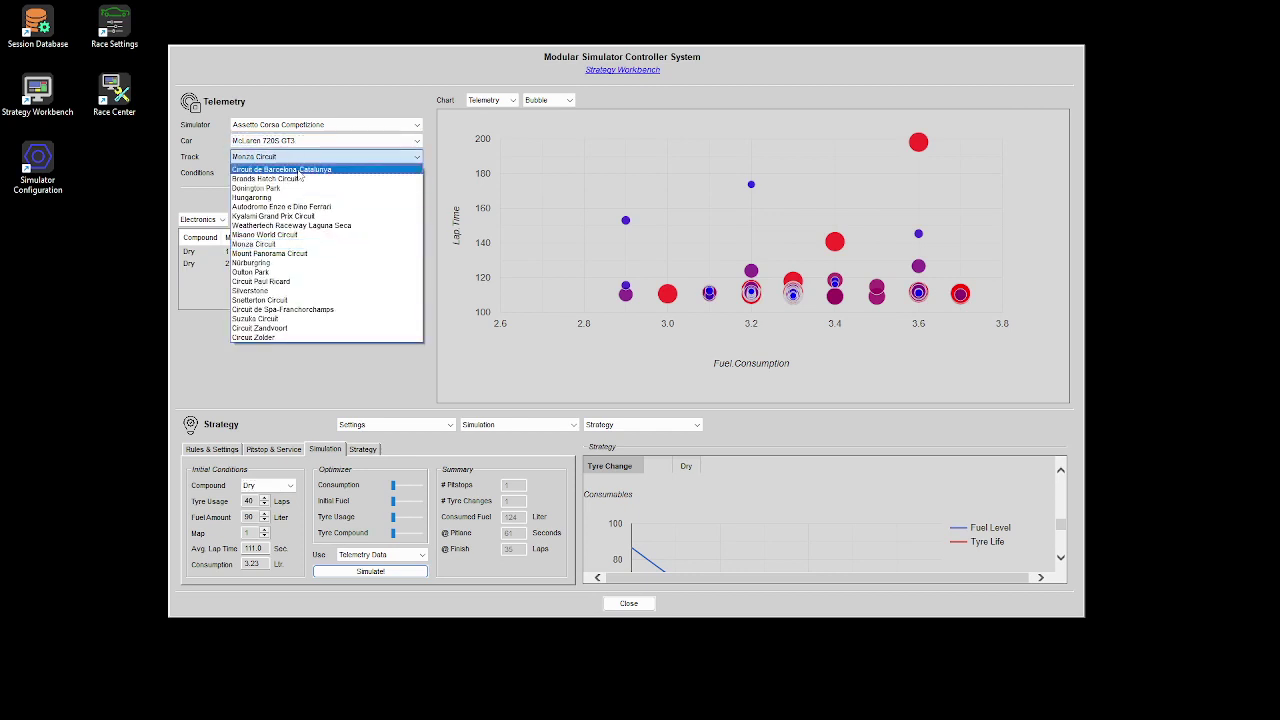
left_click(331, 262)
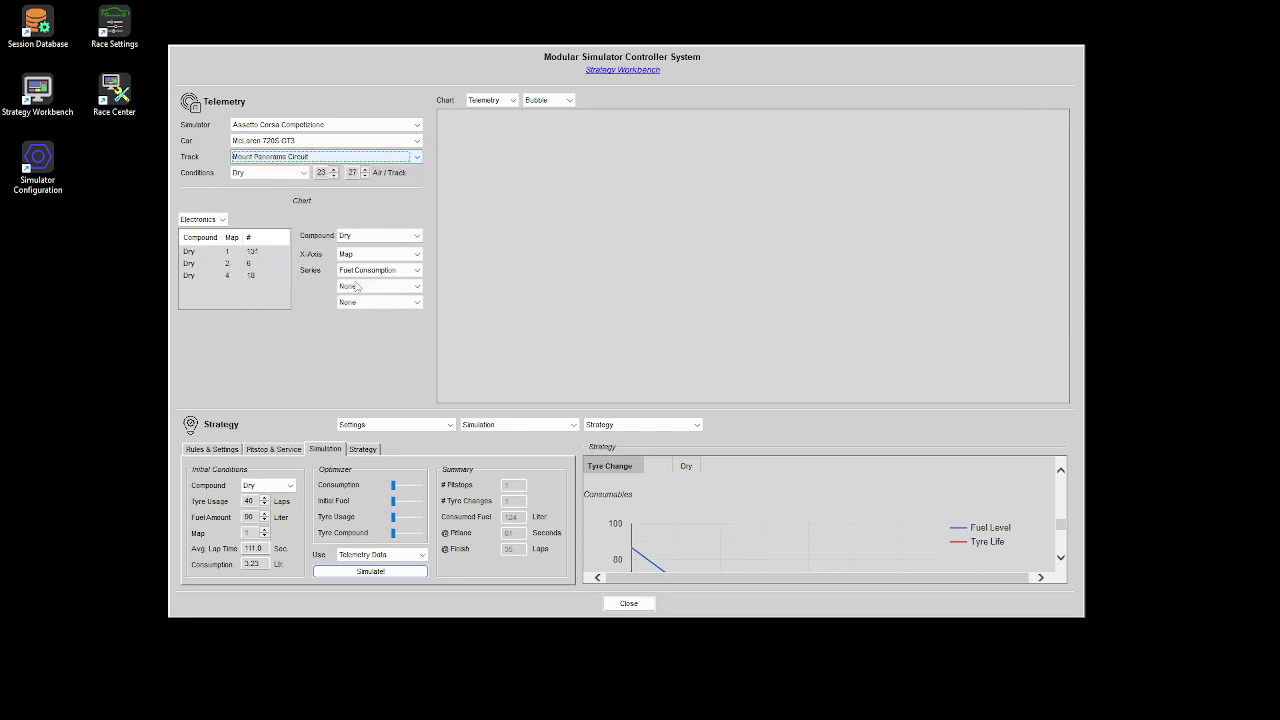
Set the race duration to 1440 minutes, the maximum stint to 65 minutes, and the Pitstop, Refuel and Tyre Change rules to Optional.
left_click(213, 450)
double_click(258, 486)
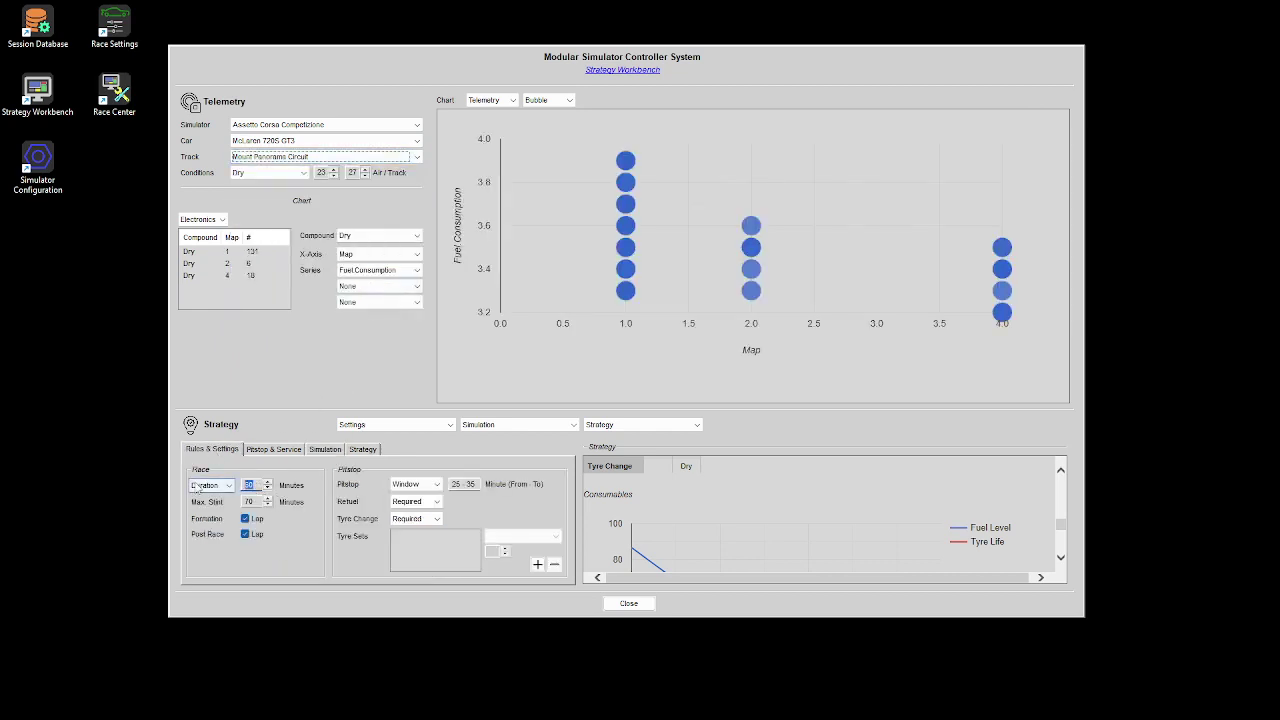
type("1440")
key("Tab")
type("65")
left_click(406, 486)
left_click(405, 496)
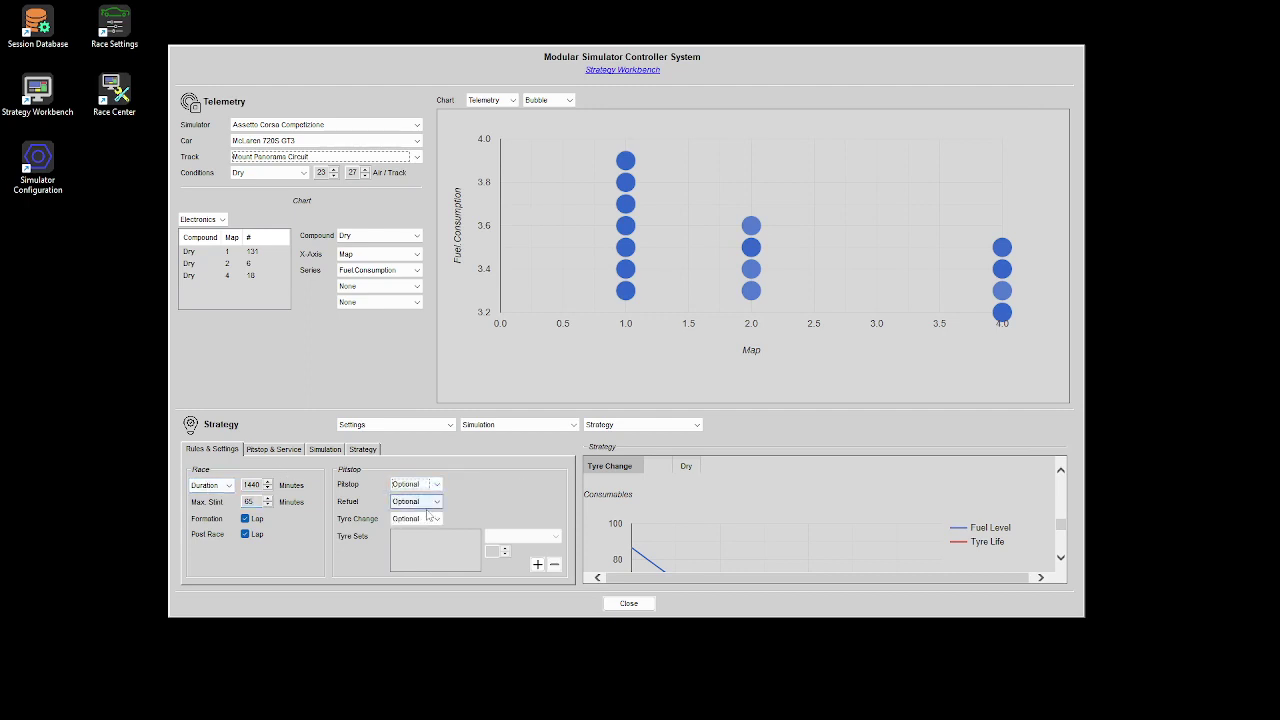
Show the pitstop and service settings and initialize them from the database for Mount Panorama.
left_click(287, 454)
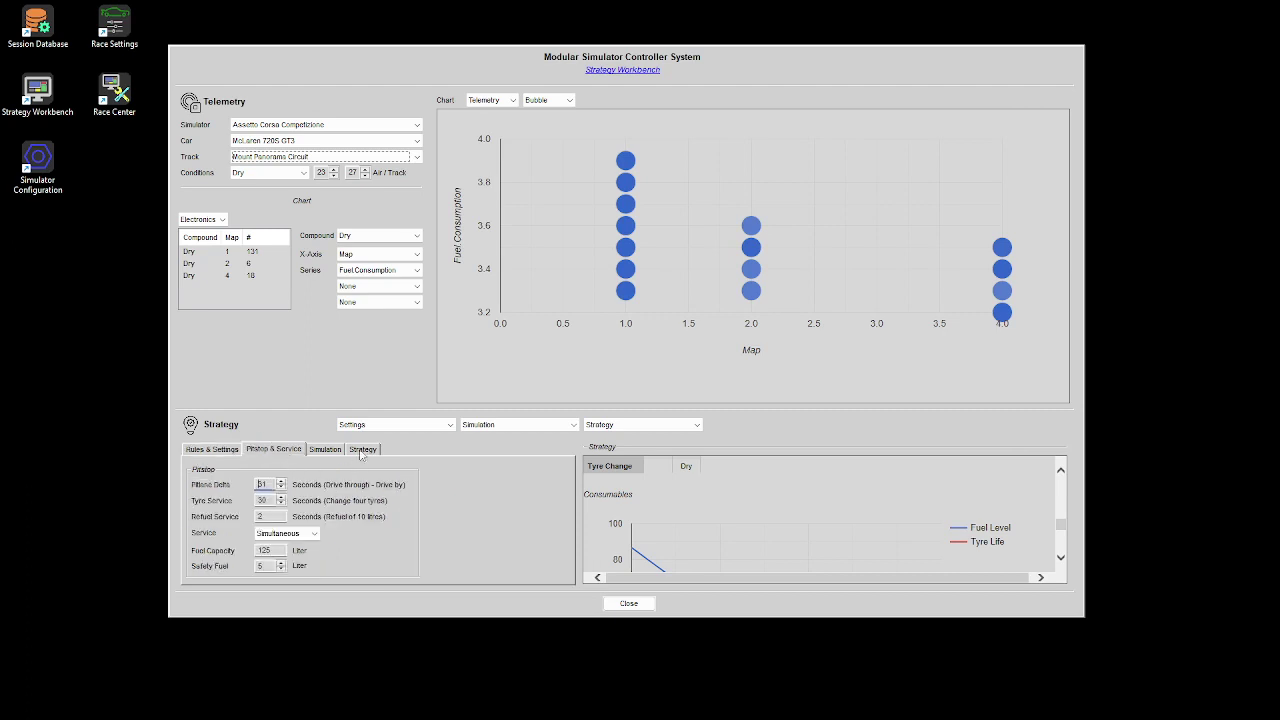
left_click(385, 426)
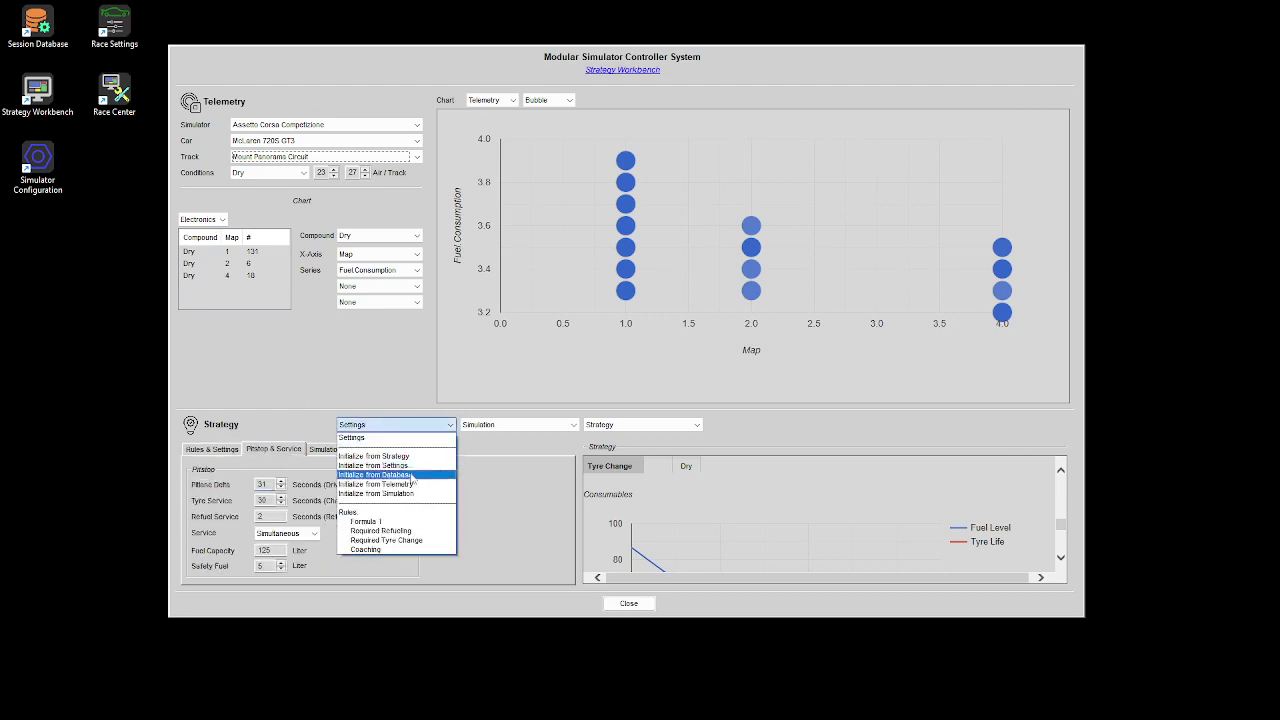
left_click(411, 476)
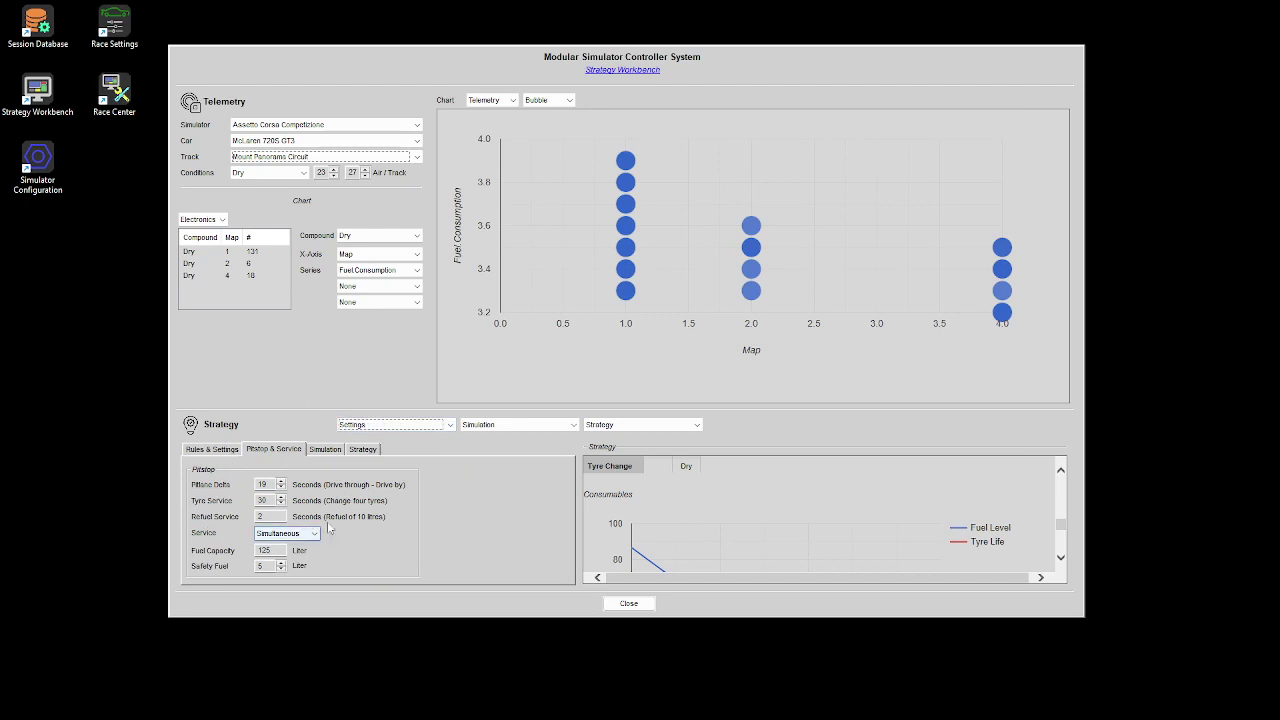
Run the simulation for the Mount Panorama race and review the resulting strategy's stint table and Consumables chart.
left_click(324, 449)
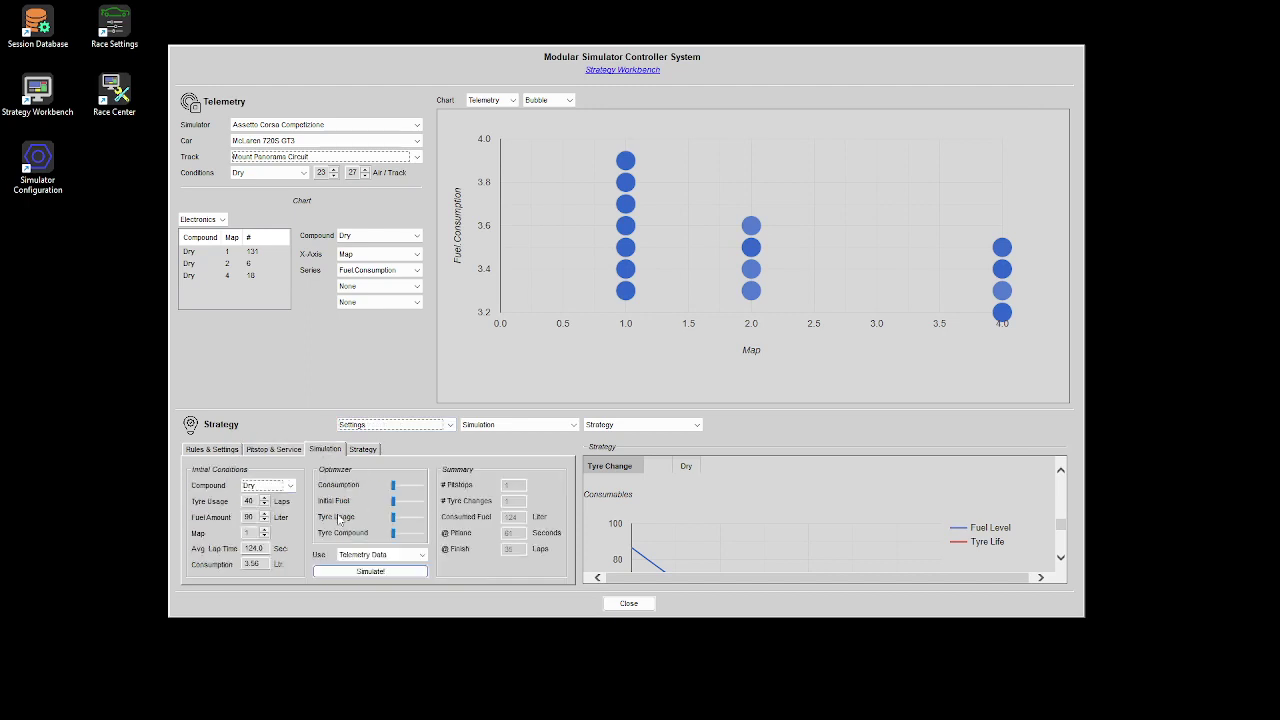
left_click(367, 575)
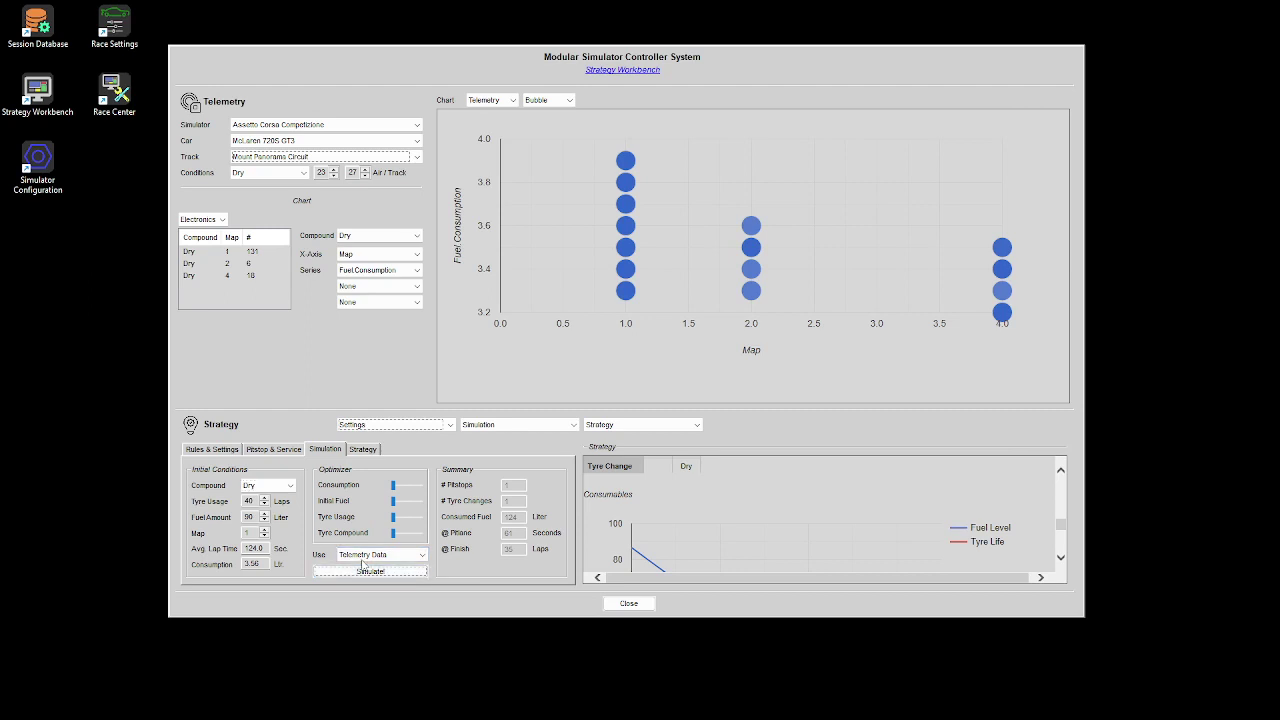
left_click(362, 568)
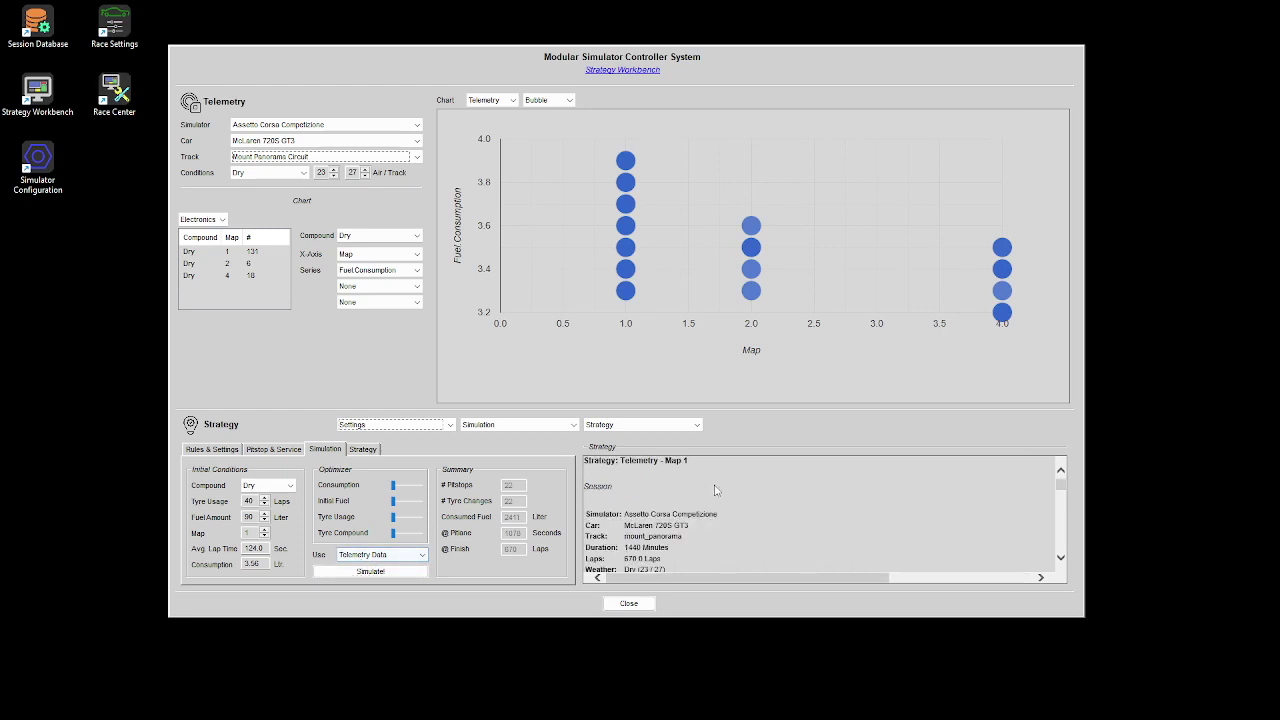
scroll(719, 493, "down", 5)
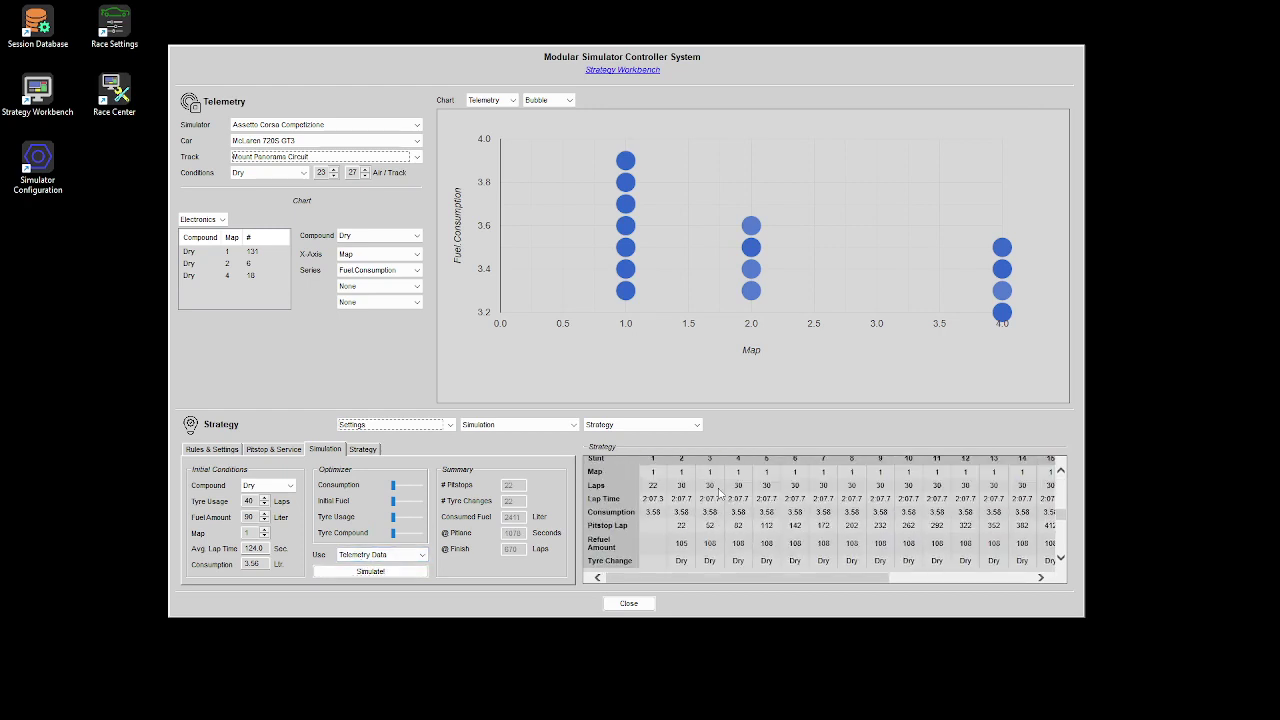
scroll(719, 493, "down", 1)
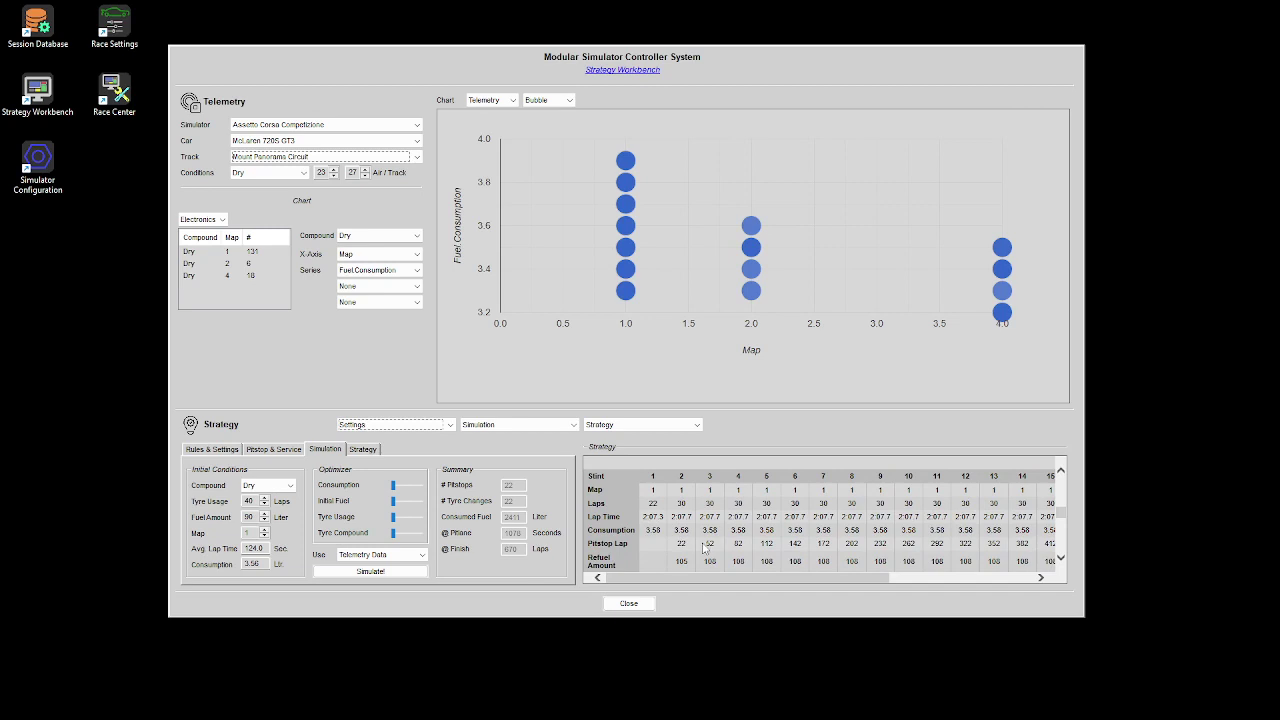
scroll(700, 561, "down", 5)
scroll(700, 561, "up", 2)
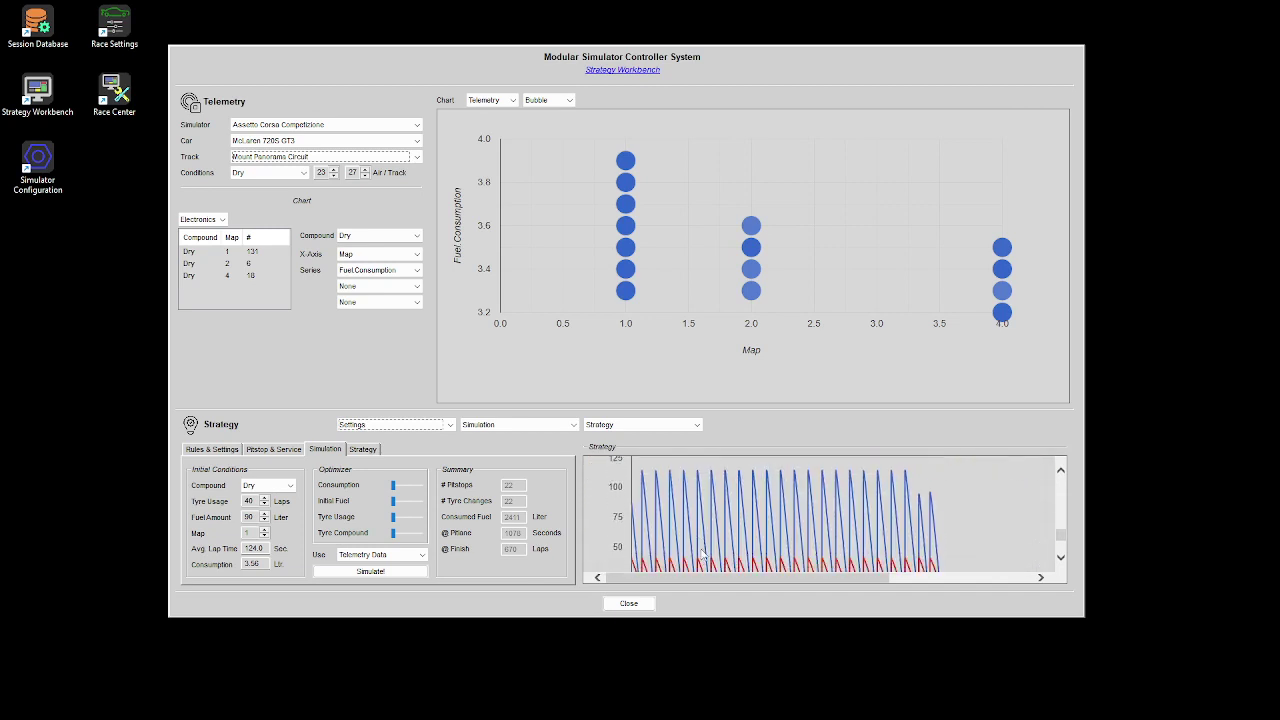
scroll(702, 553, "down", 2)
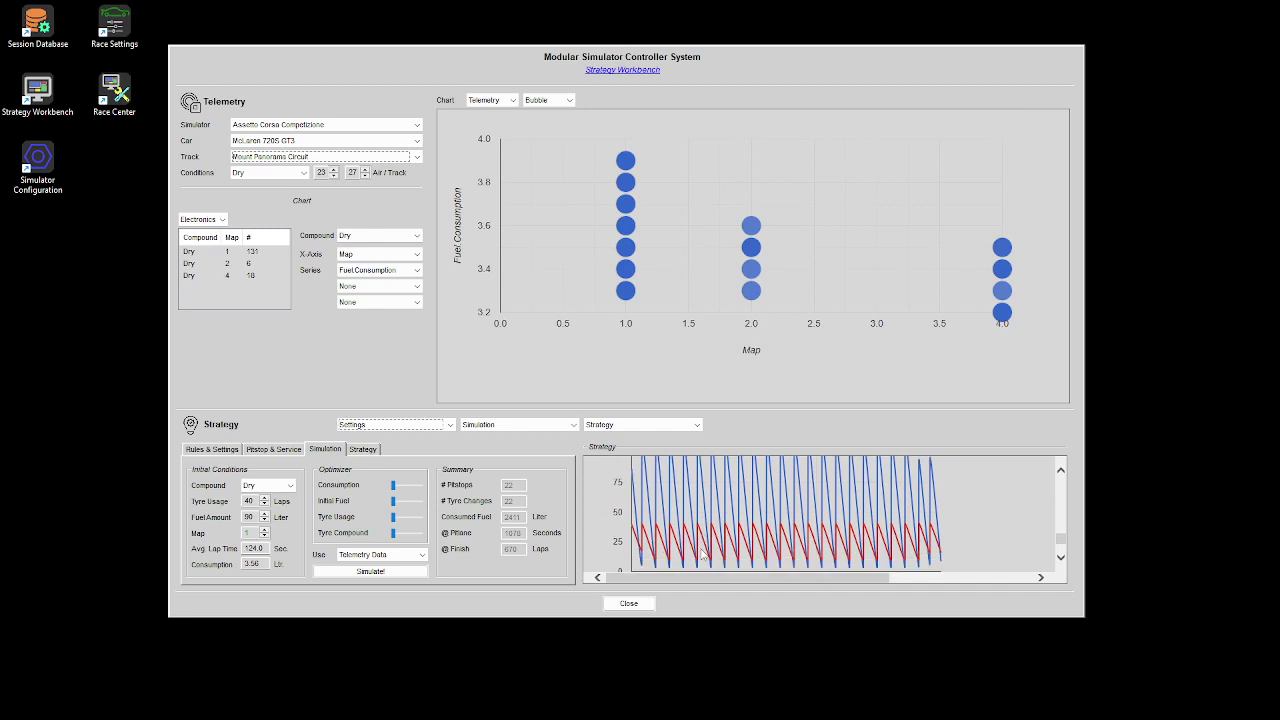
Examine the fuel level and tyre life curves across all stints in the Mount Panorama strategy's Consumables chart.
scroll(870, 548, "up", 1)
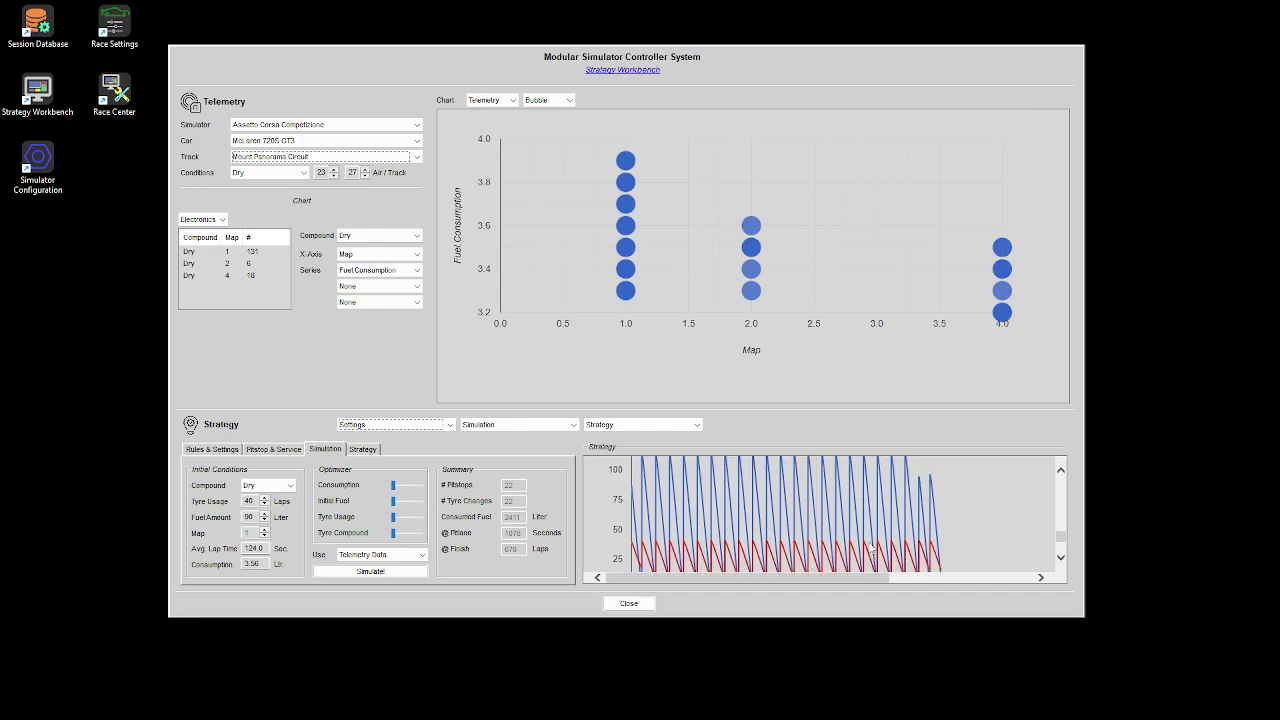
scroll(870, 548, "up", 1)
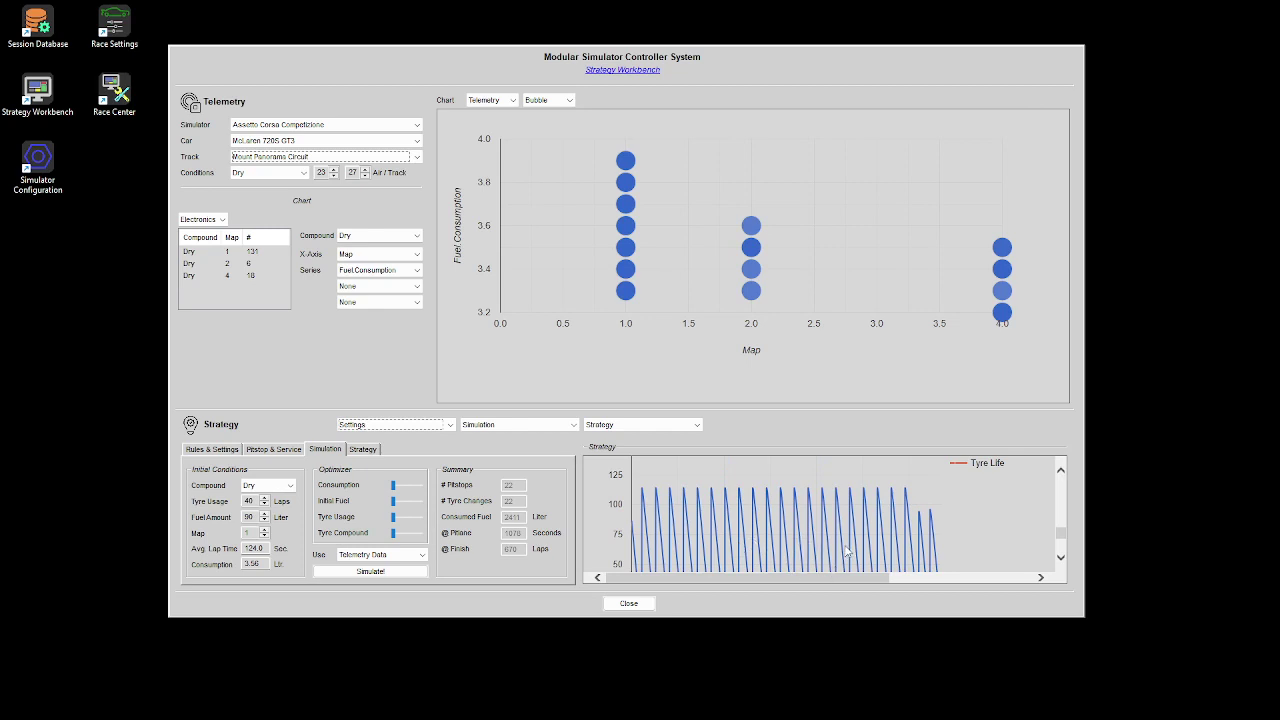
scroll(949, 540, "down", 3)
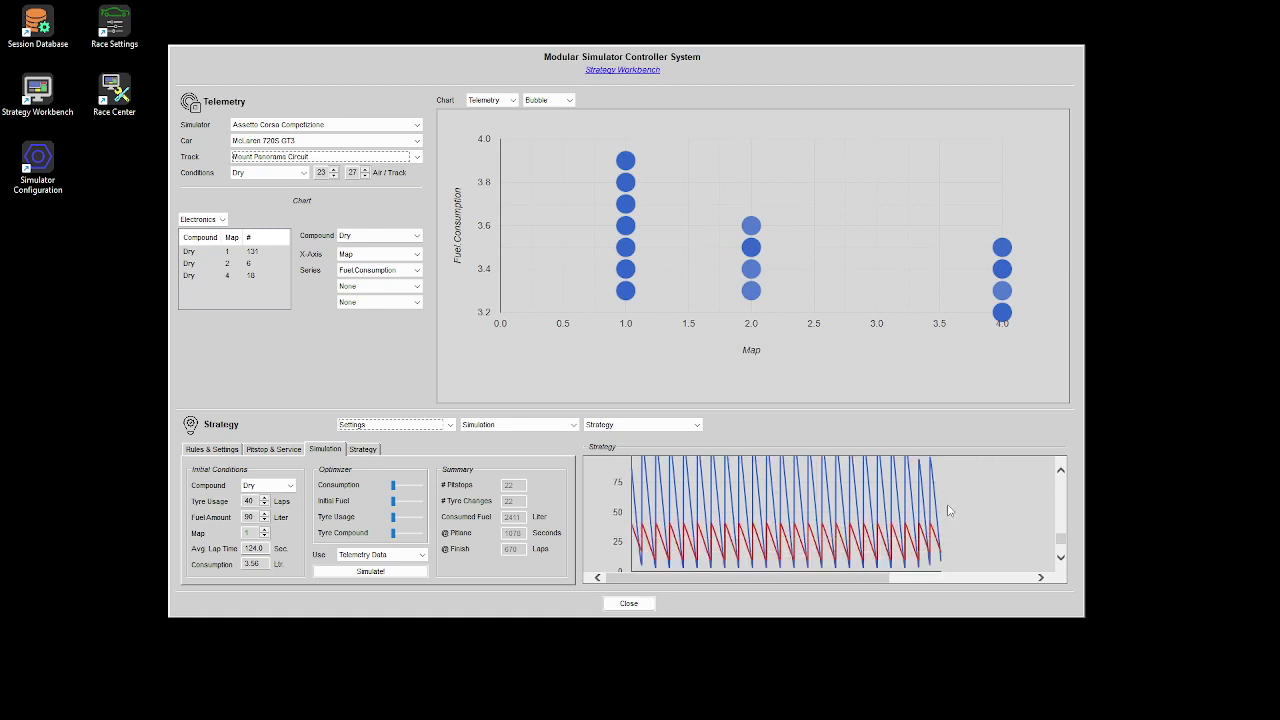
scroll(949, 511, "up", 1)
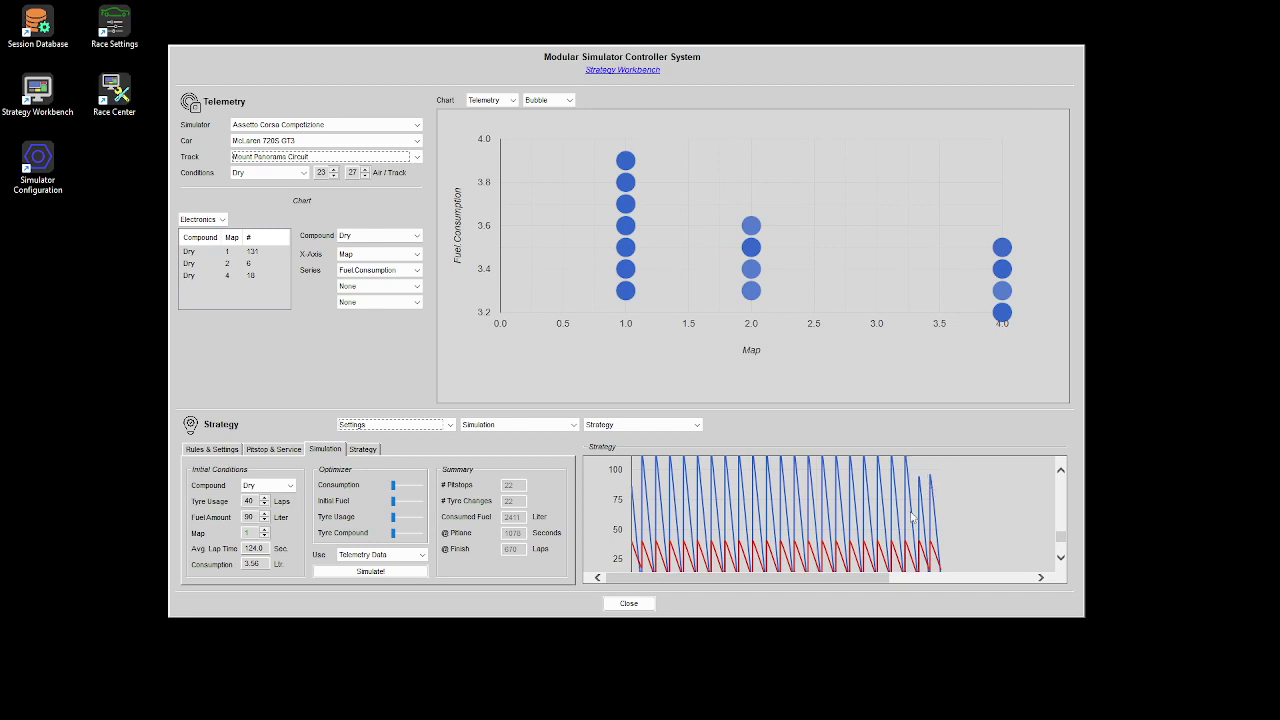
scroll(898, 525, "up", 1)
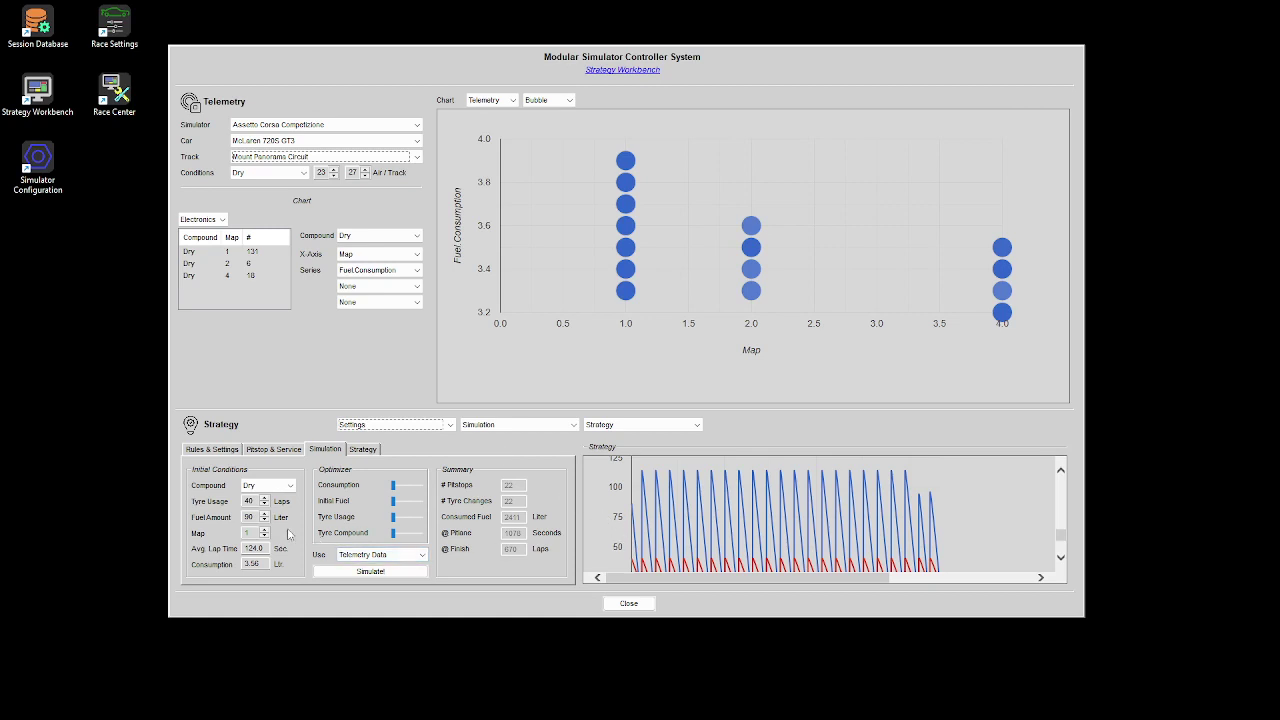
Raise the Initial Fuel optimizer partway and rerun the simulation for the 24-hour Mount Panorama race.
double_click(249, 516)
scroll(803, 547, "down", 1)
scroll(817, 538, "up", 1)
left_click(393, 503)
left_click_drag(396, 506, 406, 505)
left_click(340, 572)
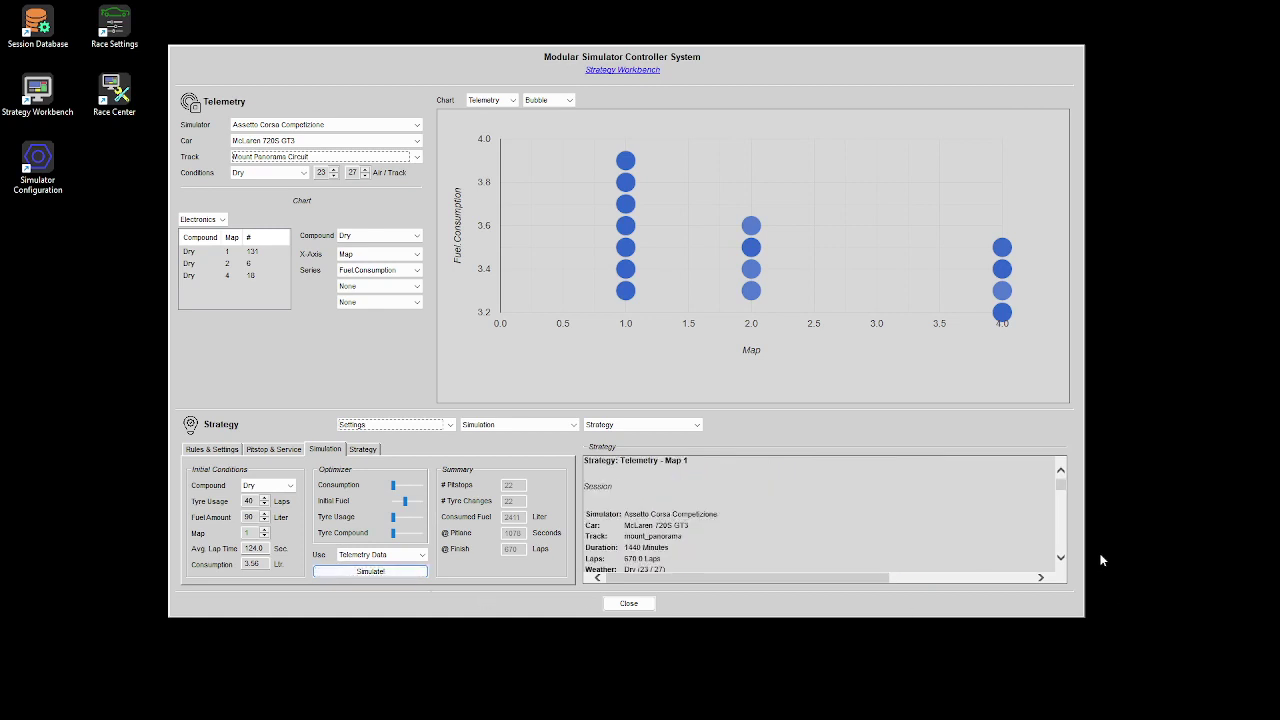
Examine the new strategy's stint table and the fuel levels of its first and last stints in the Consumables chart.
scroll(909, 515, "down", 10)
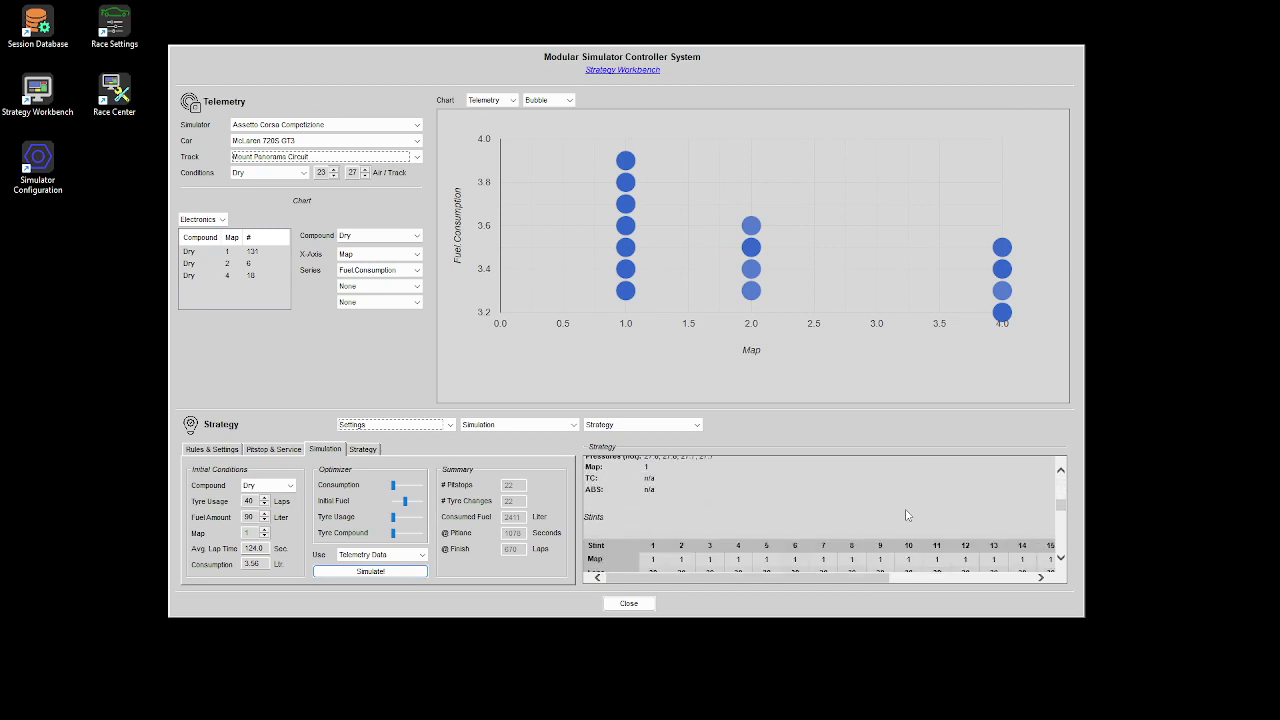
scroll(906, 509, "down", 5)
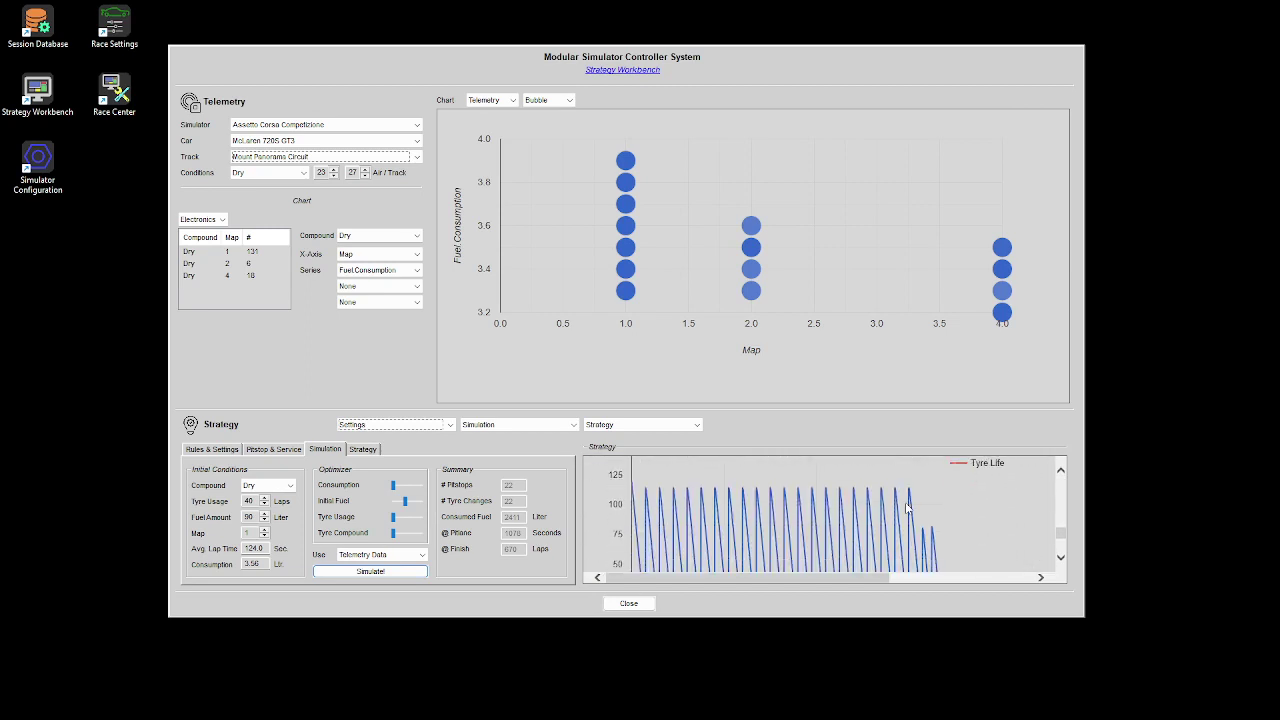
scroll(891, 518, "up", 2)
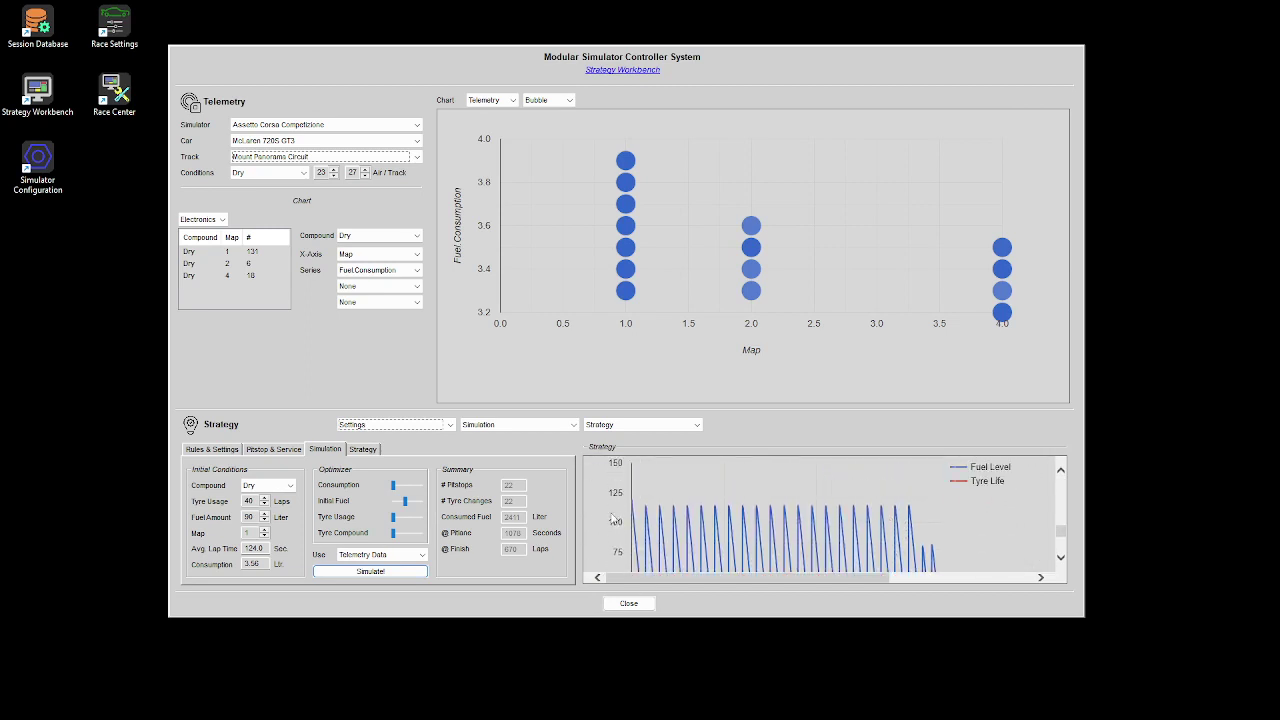
mouse_move(635, 505)
scroll(730, 545, "down", 4)
scroll(712, 530, "up", 4)
mouse_move(912, 507)
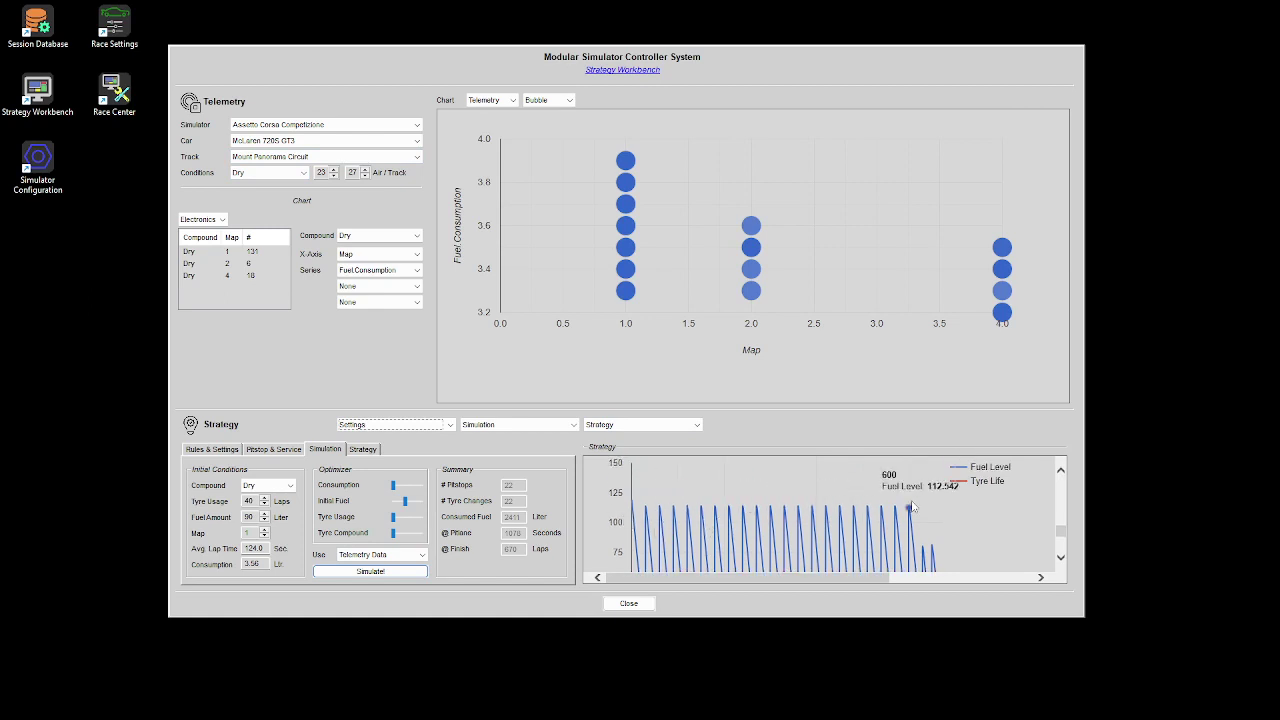
scroll(956, 540, "down", 3)
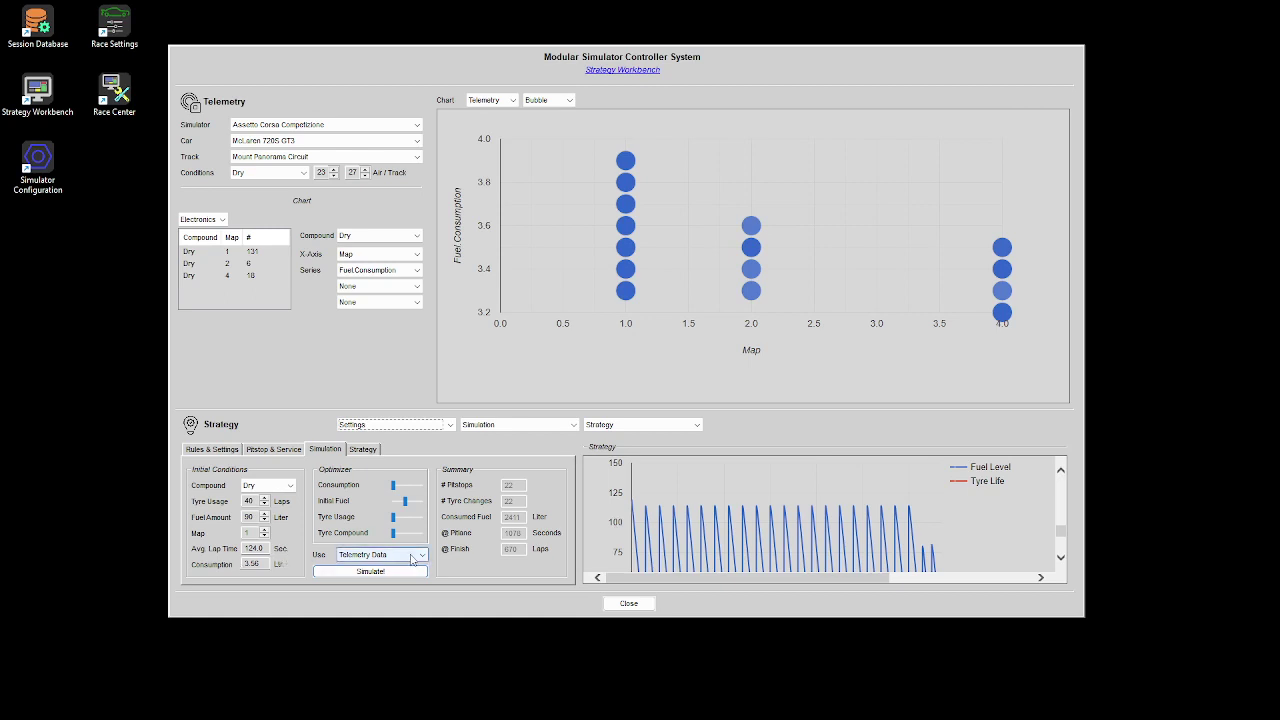
scroll(657, 533, "down", 1)
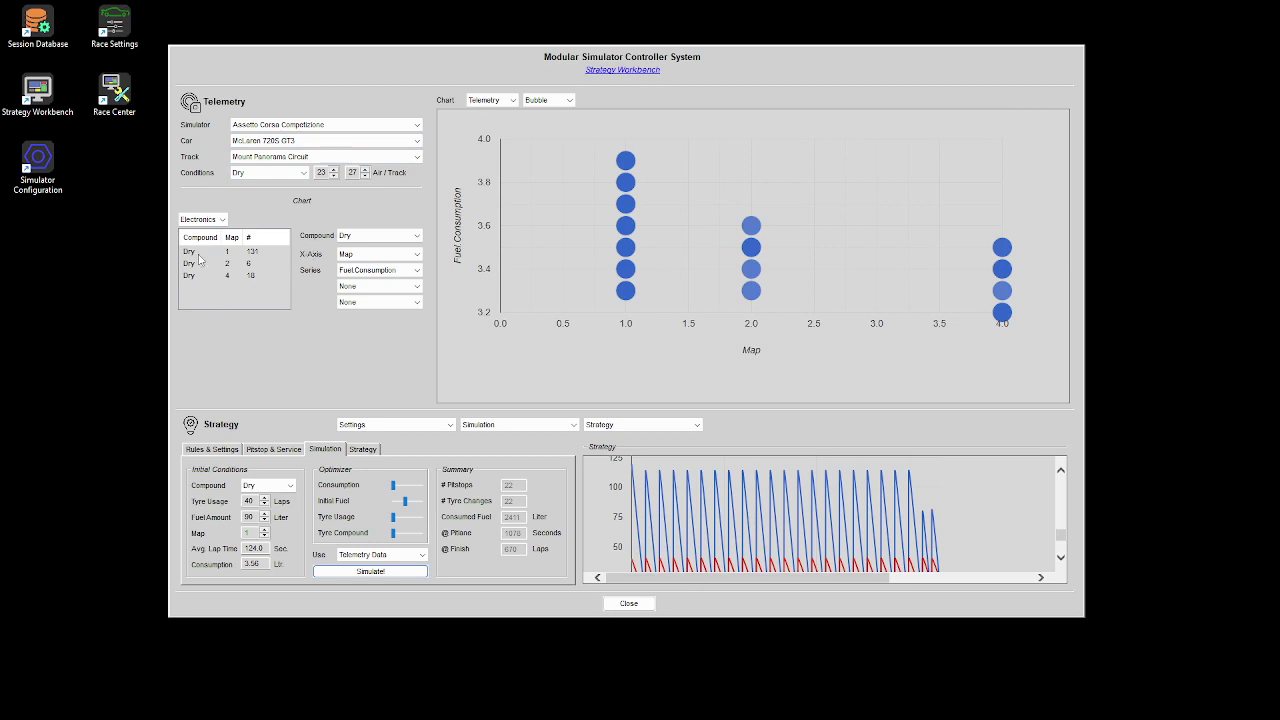
Switch the telemetry data to Tyres and plot only Lap.Time against Tyre.Laps, with the second series set to None.
left_click(202, 219)
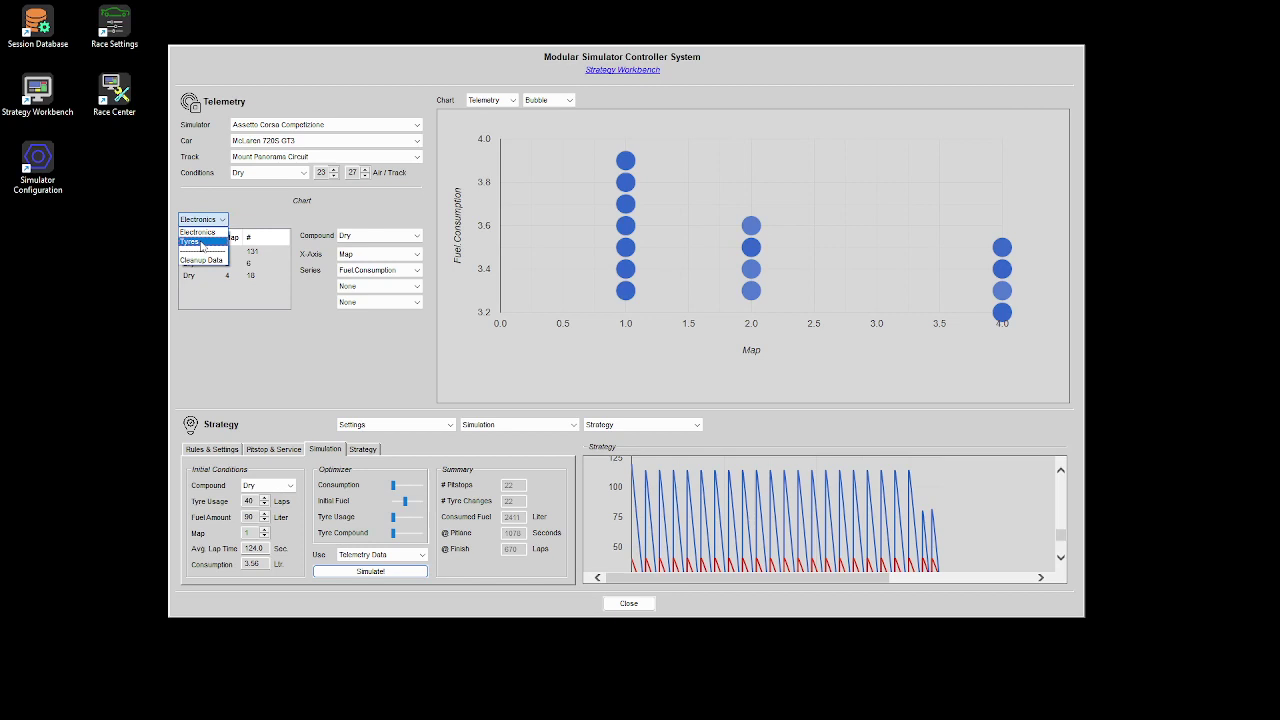
left_click(202, 242)
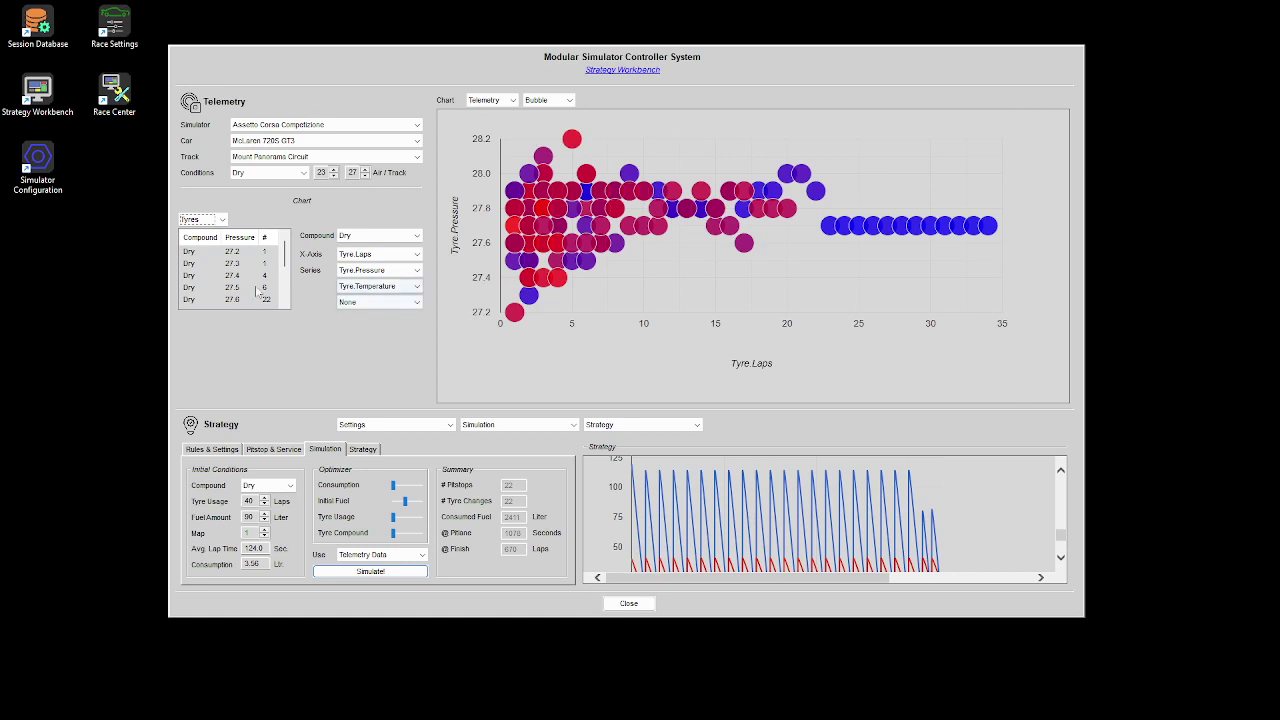
left_click(368, 271)
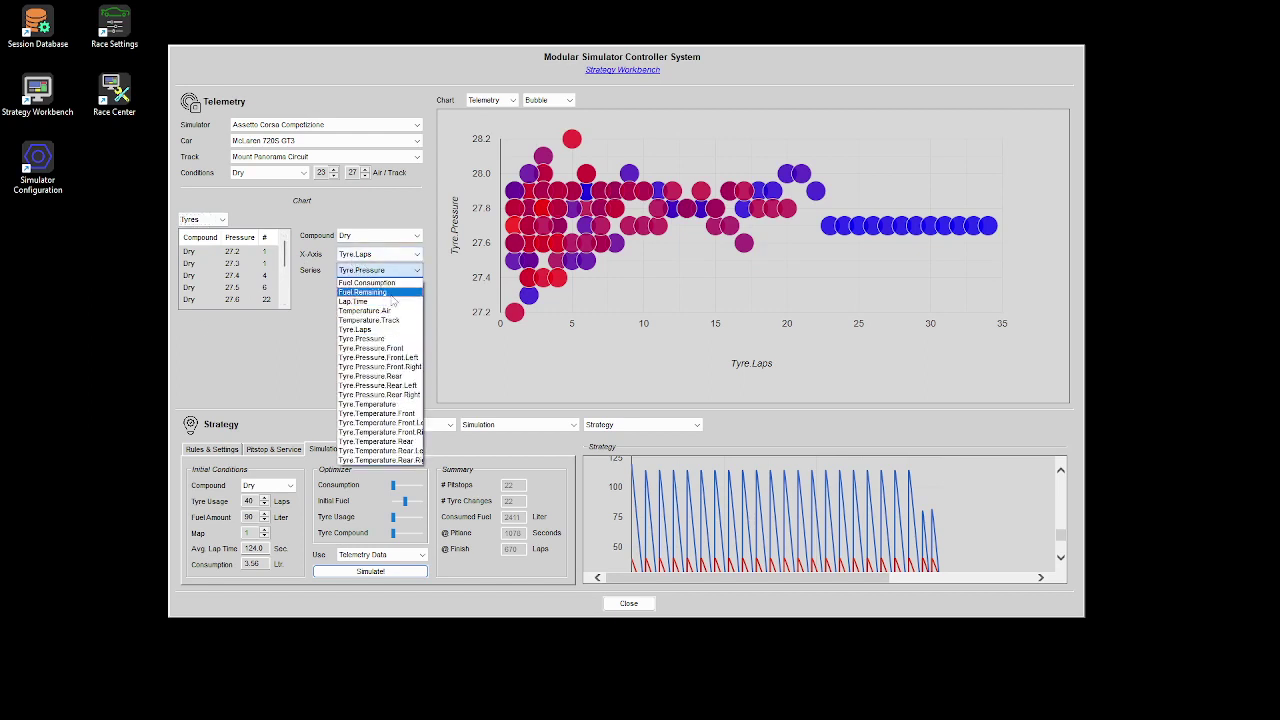
left_click(393, 302)
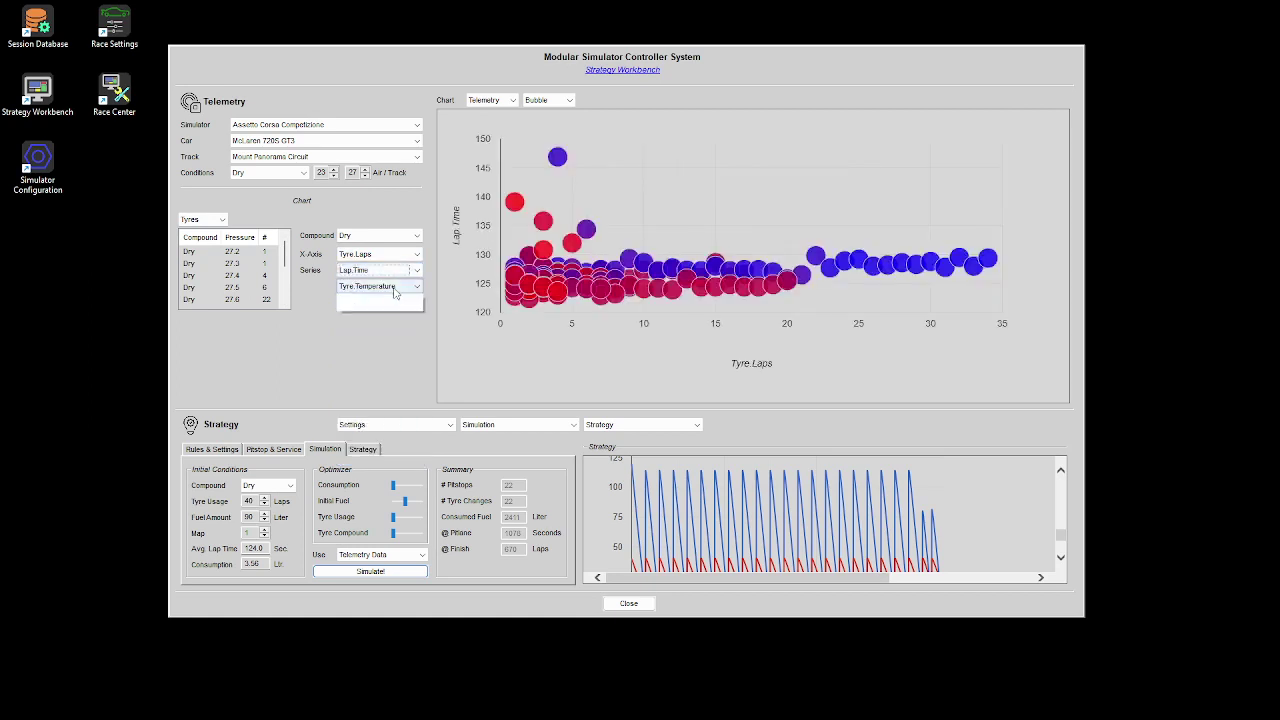
left_click(396, 287)
left_click(398, 299)
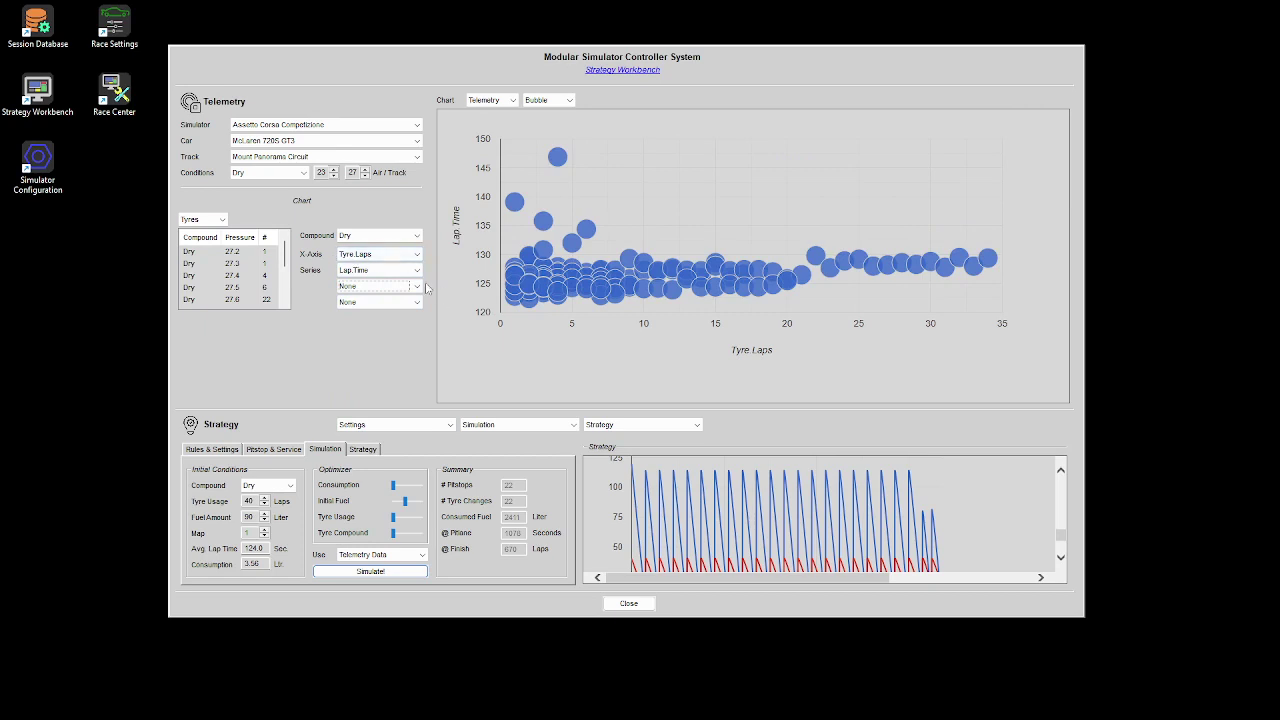
Inspect the lap time points in the telemetry chart and view the available data options, keeping Tyres selected.
mouse_move(595, 281)
mouse_move(522, 258)
left_click(202, 222)
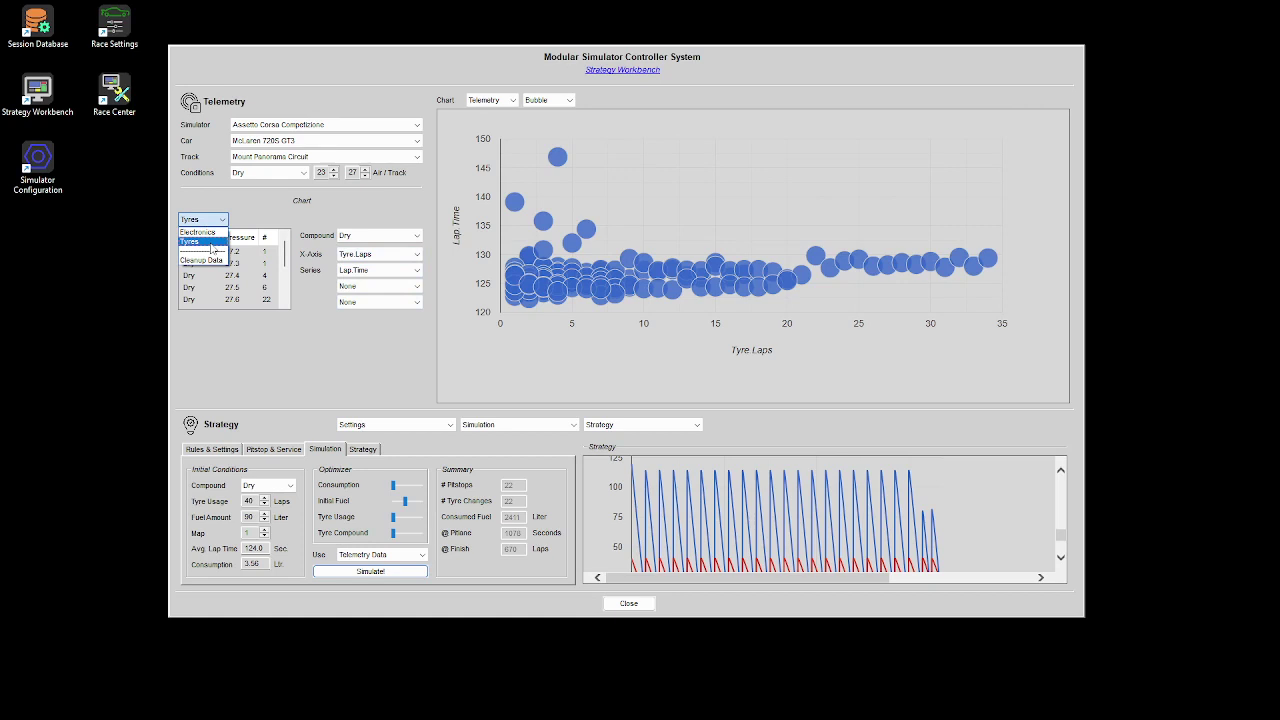
left_click(212, 242)
left_click(222, 221)
left_click(205, 243)
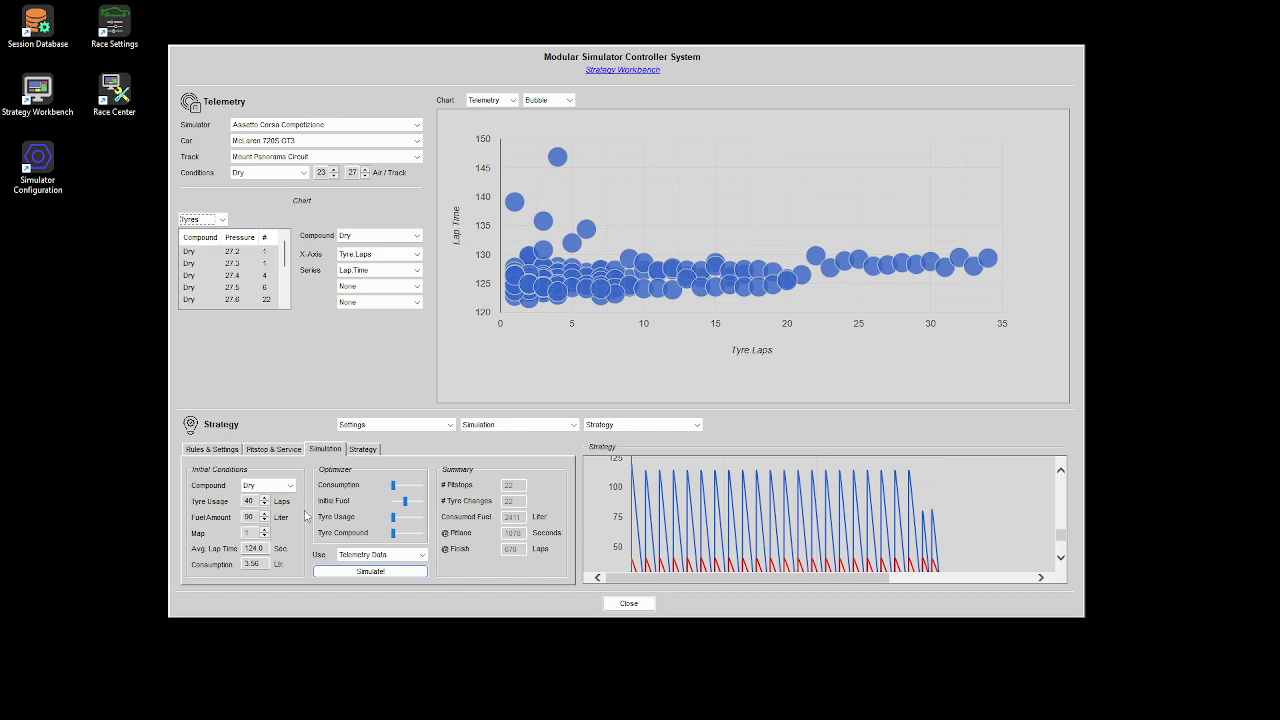
Examine the fuel level and tyre life curves and the pitstop laps and refuel amounts in the 24-hour strategy.
scroll(652, 526, "up", 1)
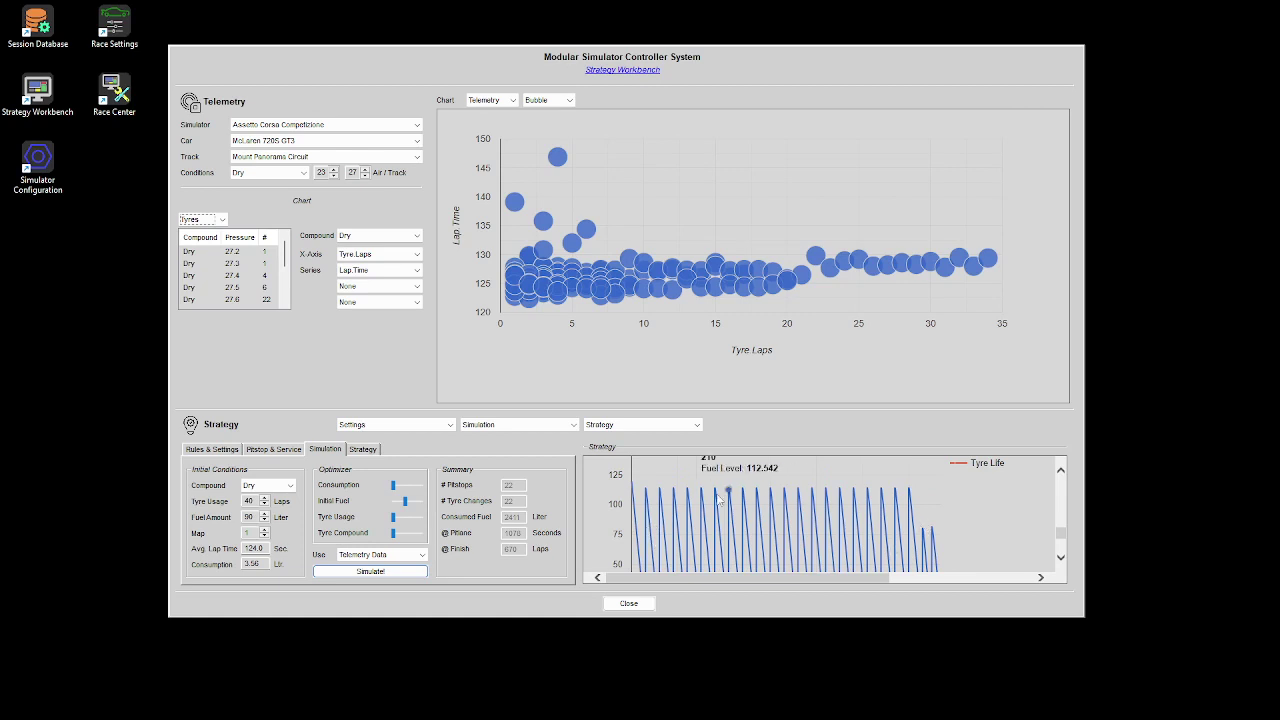
mouse_move(632, 486)
scroll(668, 512, "down", 2)
scroll(668, 511, "down", 1)
scroll(668, 511, "up", 3)
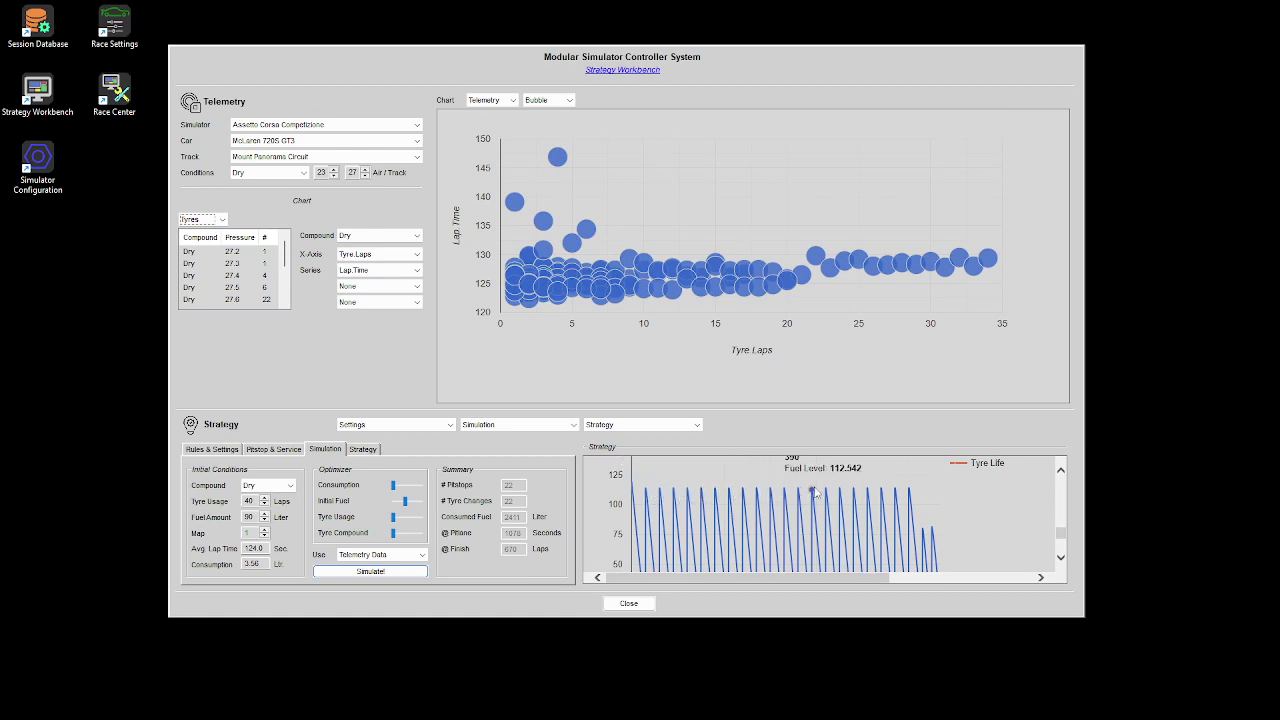
scroll(898, 516, "down", 5)
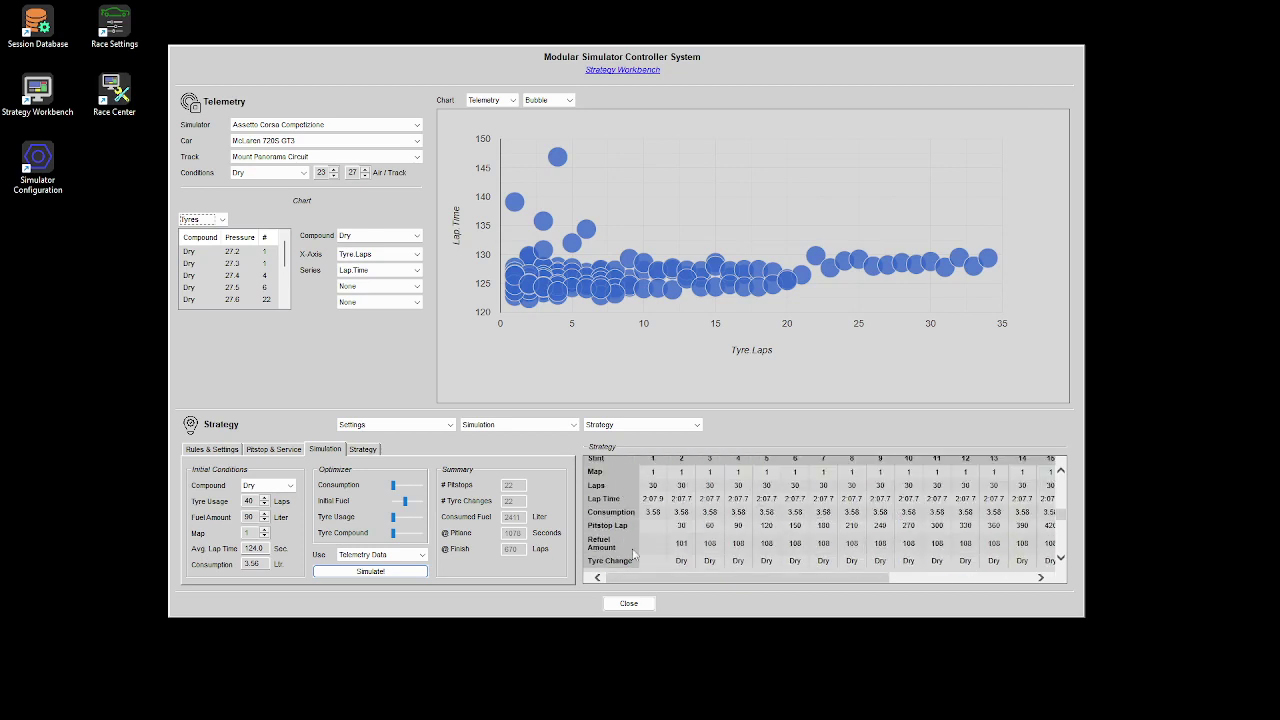
scroll(662, 557, "down", 2)
scroll(662, 557, "down", 2)
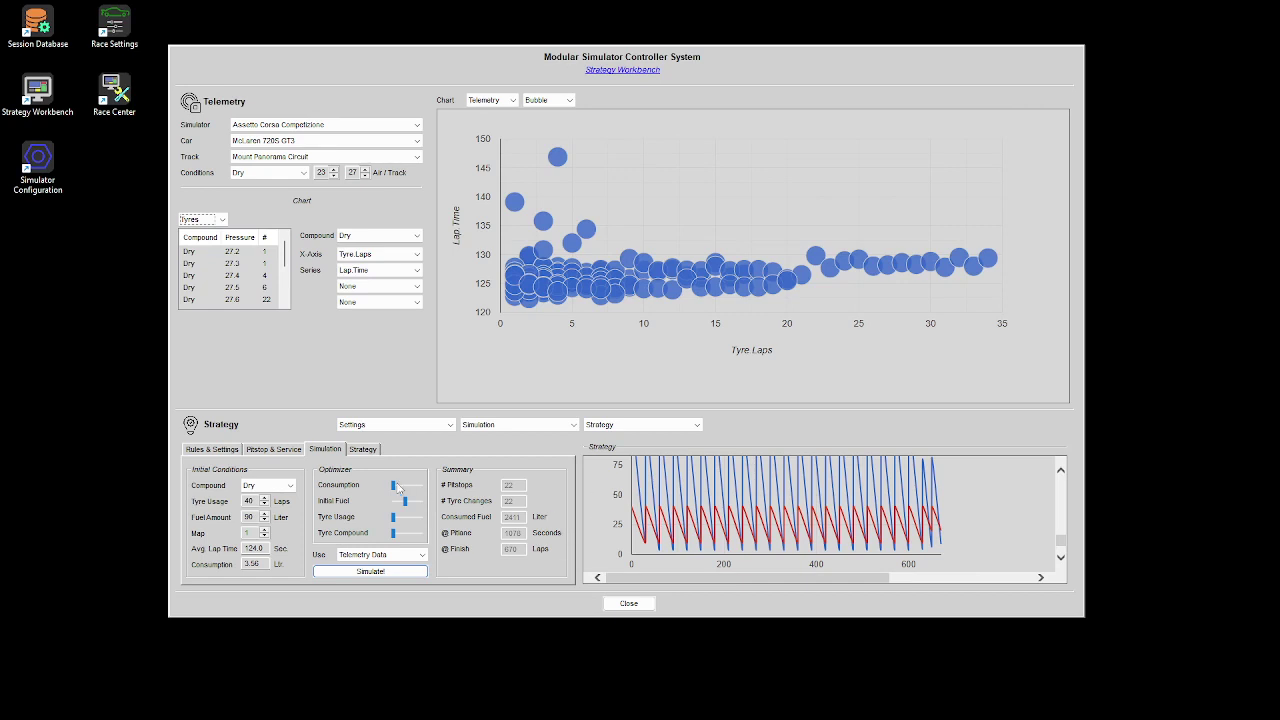
Set the race duration to 240 minutes, then run the simulation and view the resulting strategy's Consumables chart.
left_click(220, 451)
double_click(252, 484)
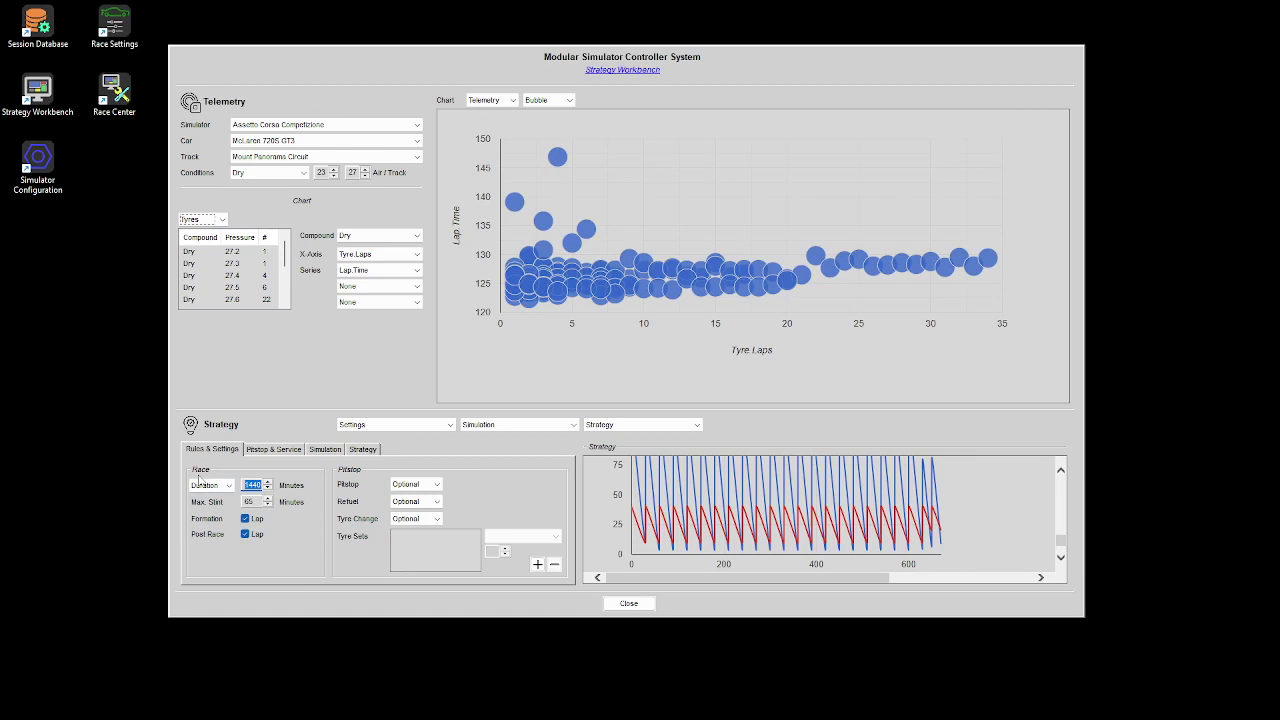
type("2")
left_click(328, 452)
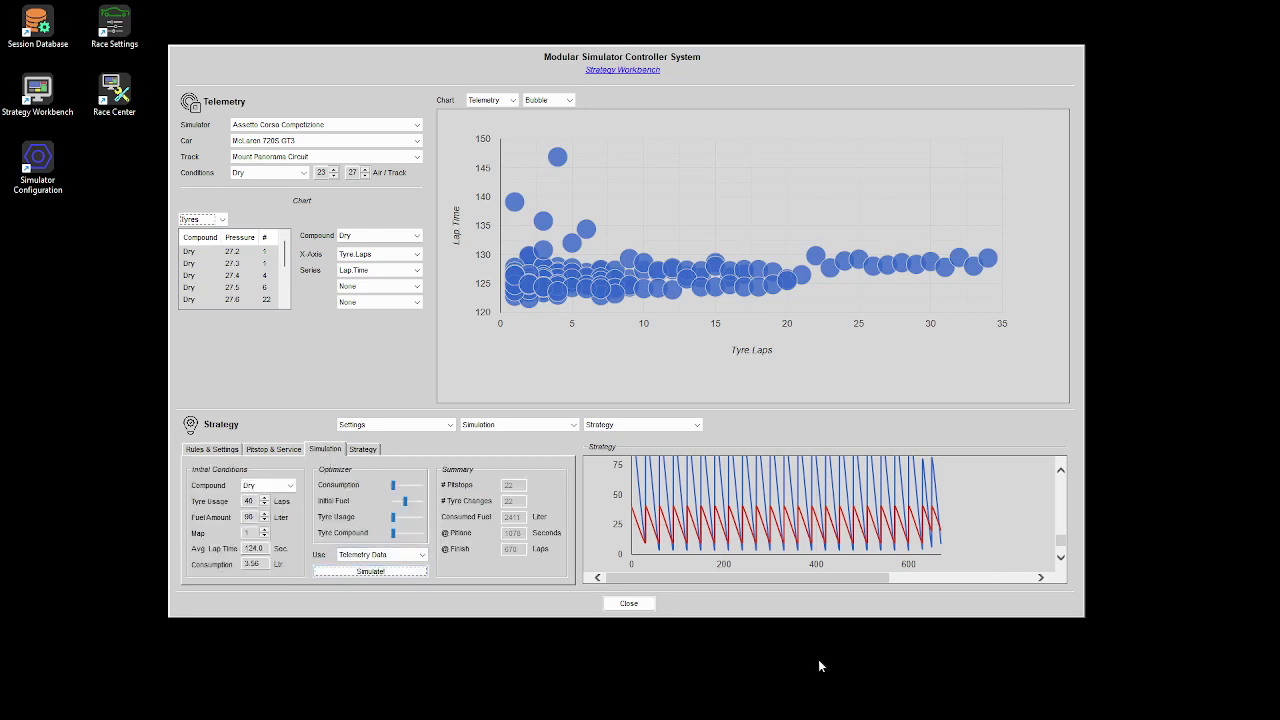
left_click(398, 519)
scroll(931, 539, "down", 10)
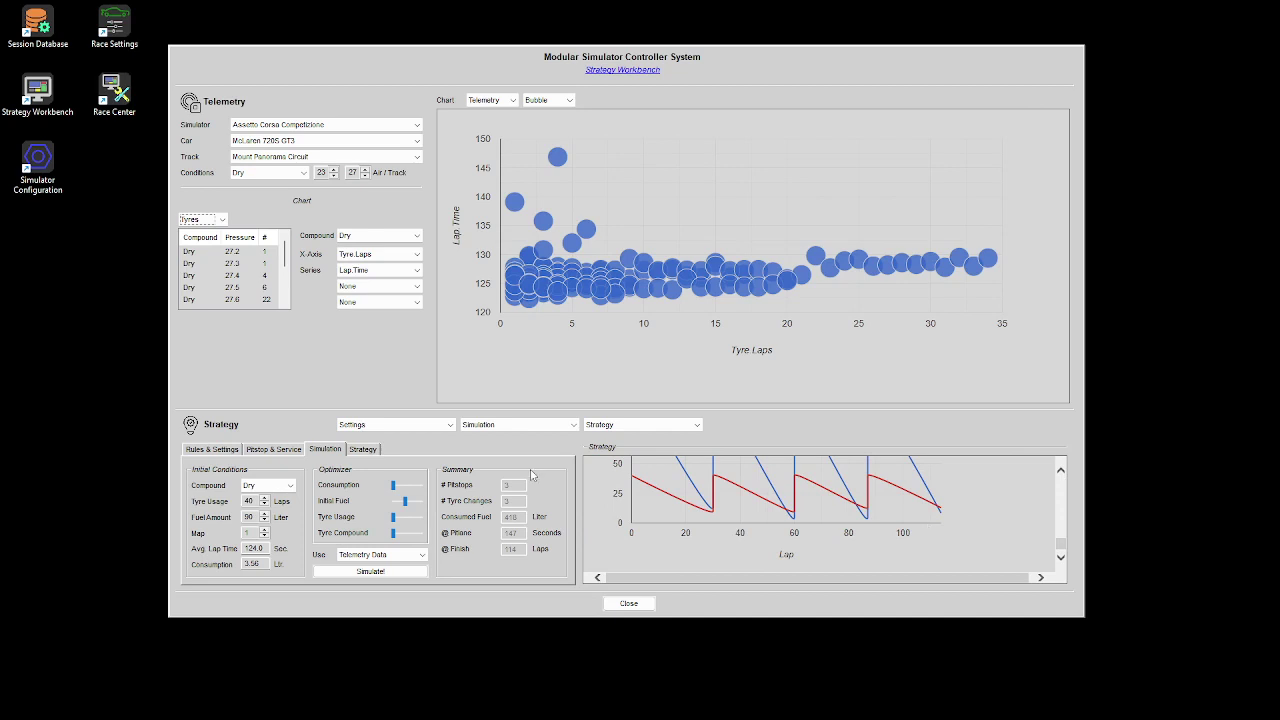
Reset the Initial Fuel optimizer to its minimum, rerun the simulation and review the stint table and Consumables chart.
left_click_drag(405, 500, 383, 505)
left_click(377, 572)
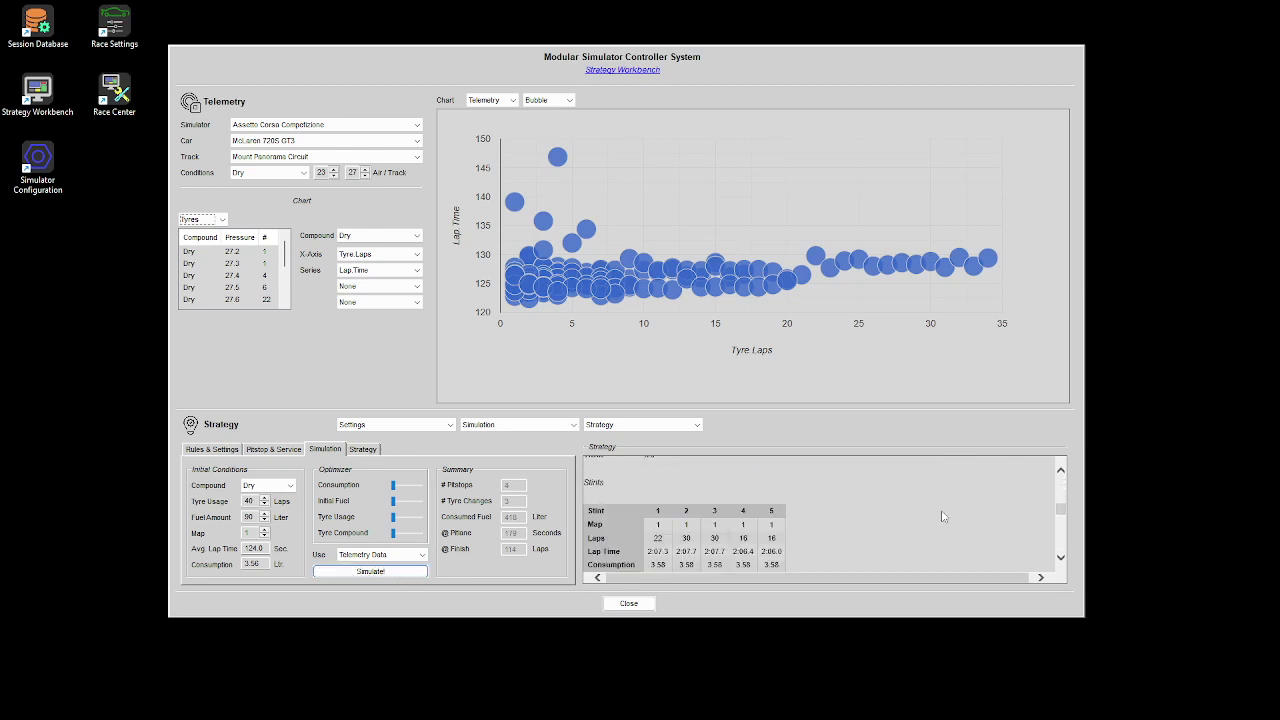
scroll(949, 514, "up", 1)
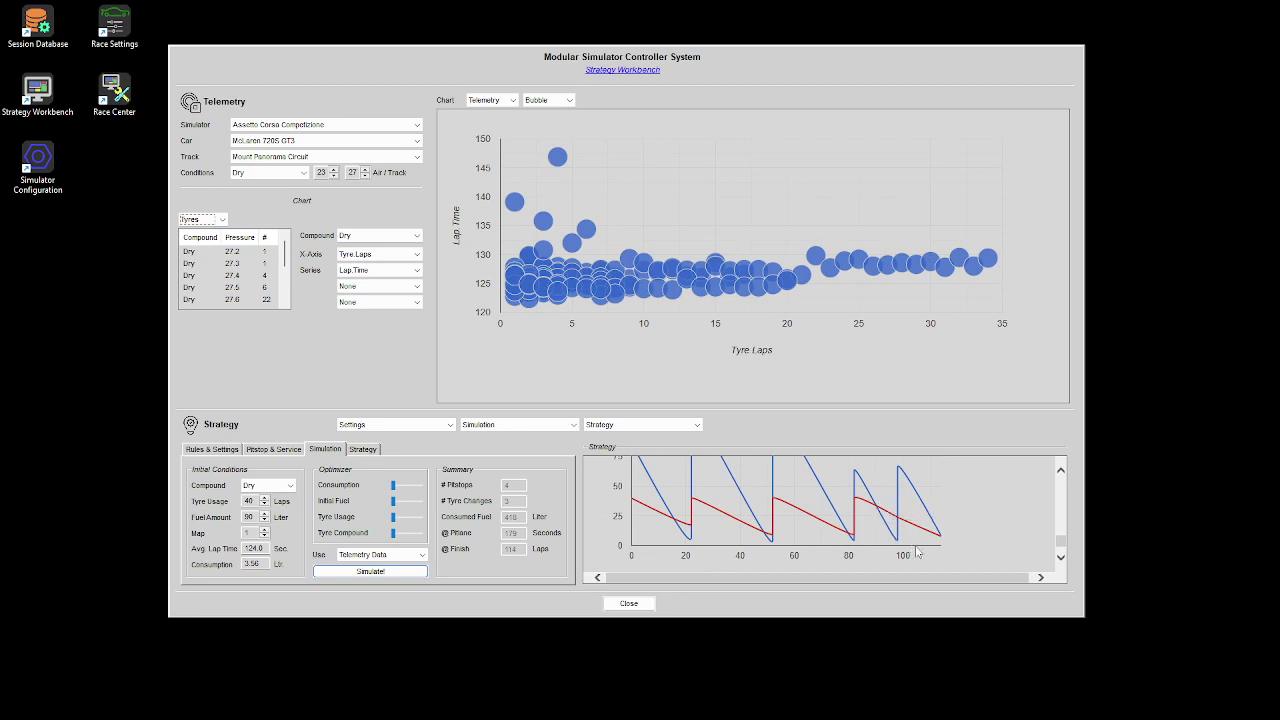
scroll(916, 550, "up", 3)
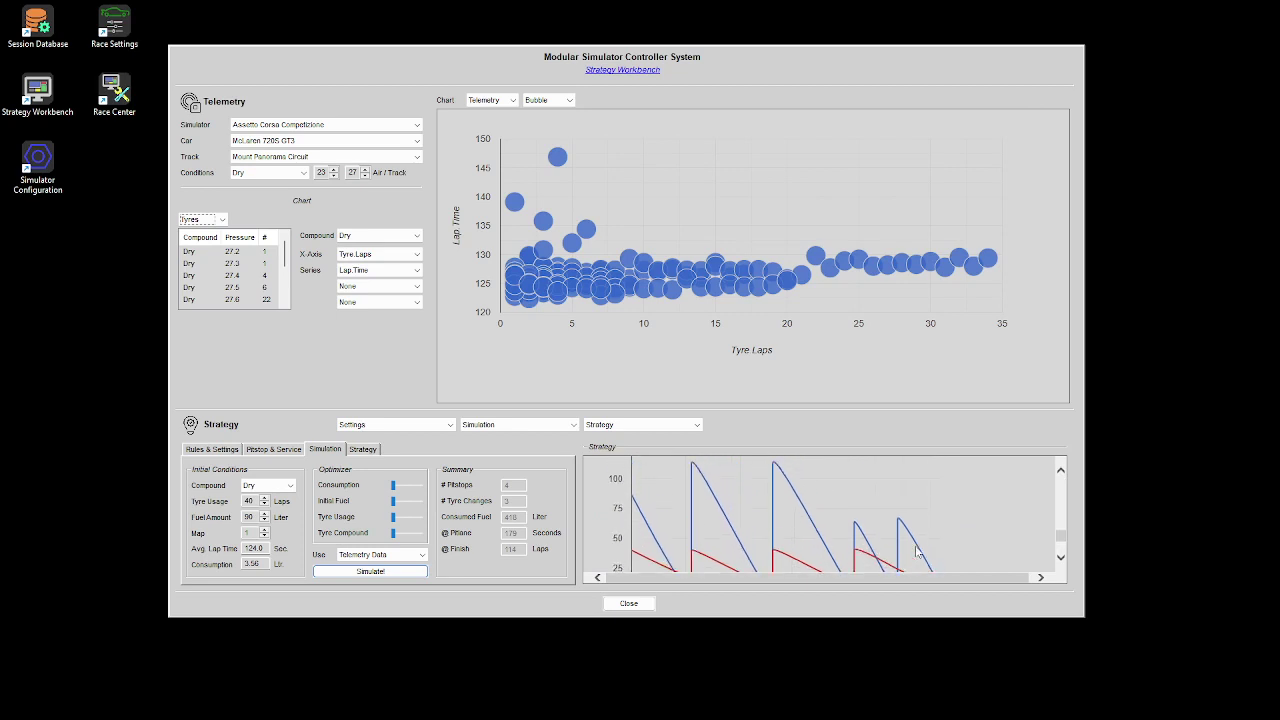
scroll(916, 550, "down", 3)
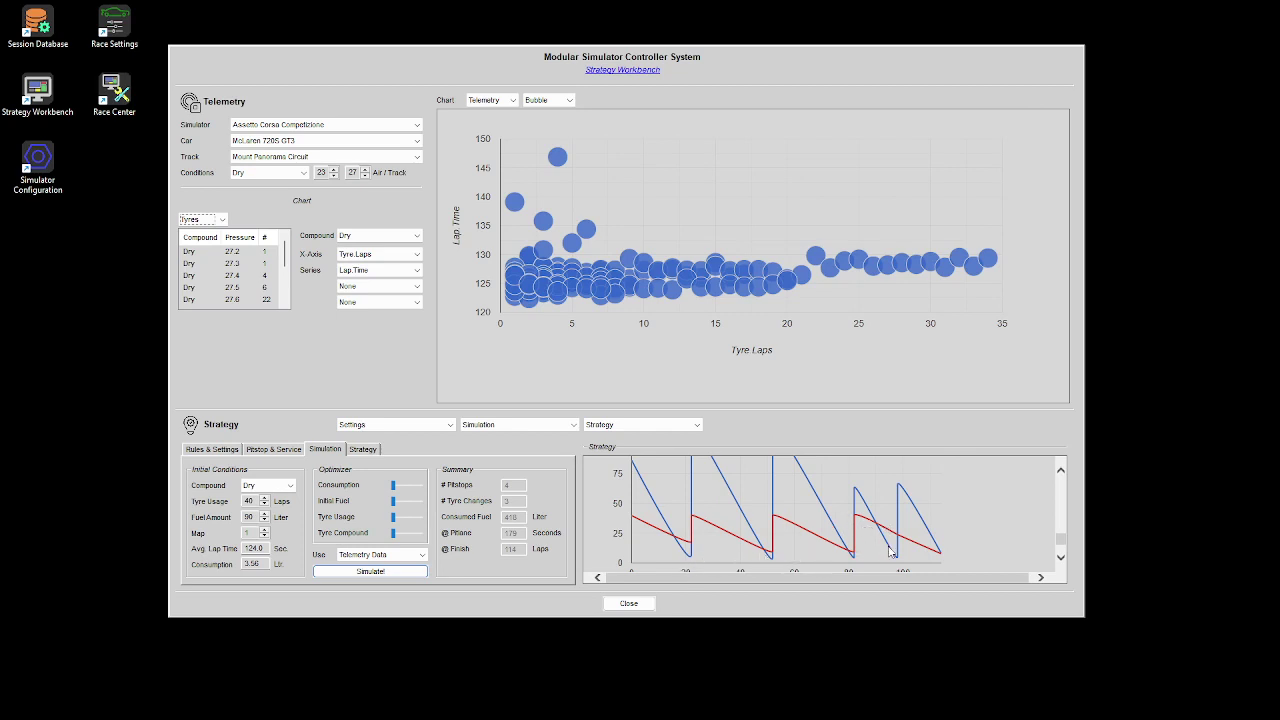
Raise the Tyre Usage optimizer partway, rerun the 240-minute simulation and review the Consumables chart.
left_click(403, 516)
left_click(421, 574)
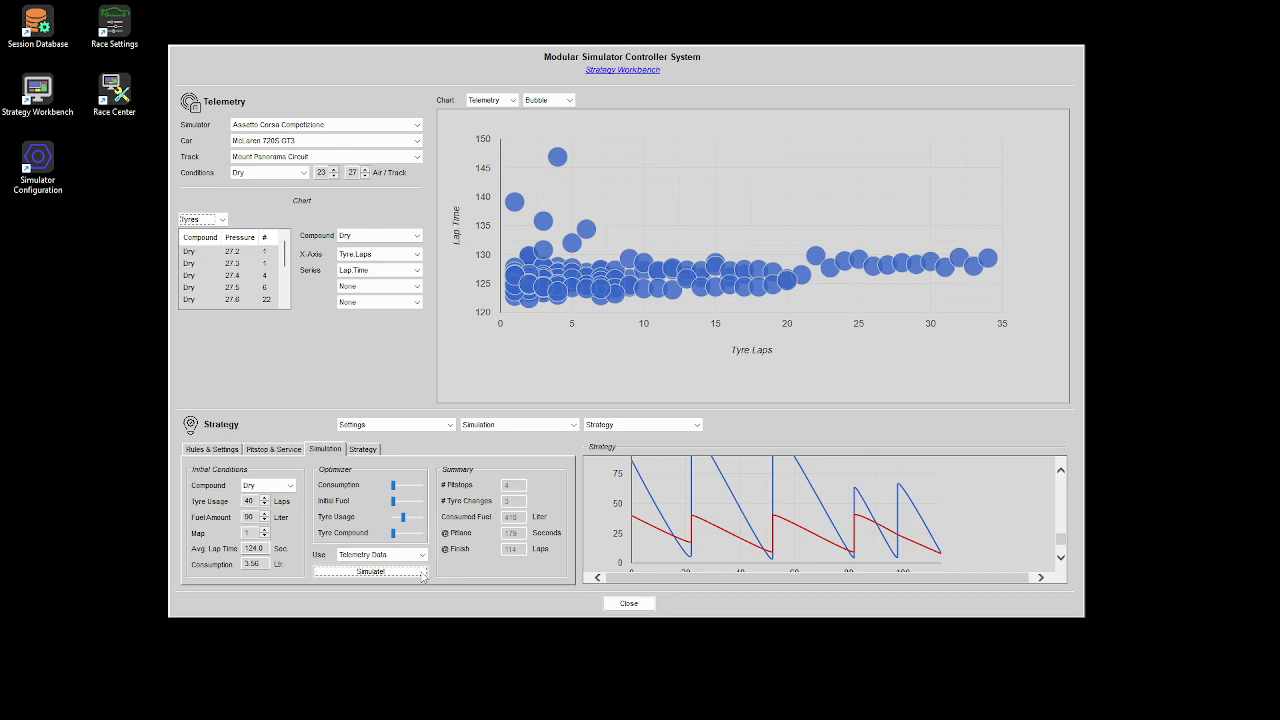
left_click(421, 574)
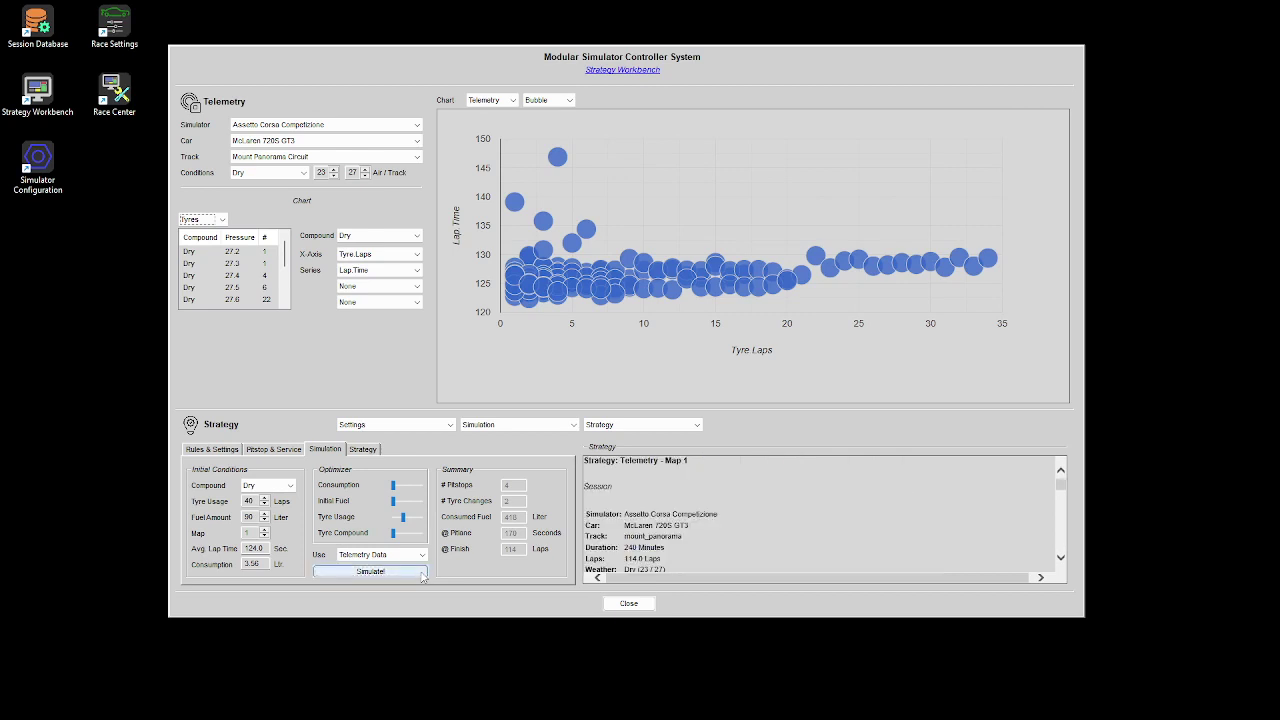
scroll(918, 494, "down", 5)
scroll(918, 494, "down", 5)
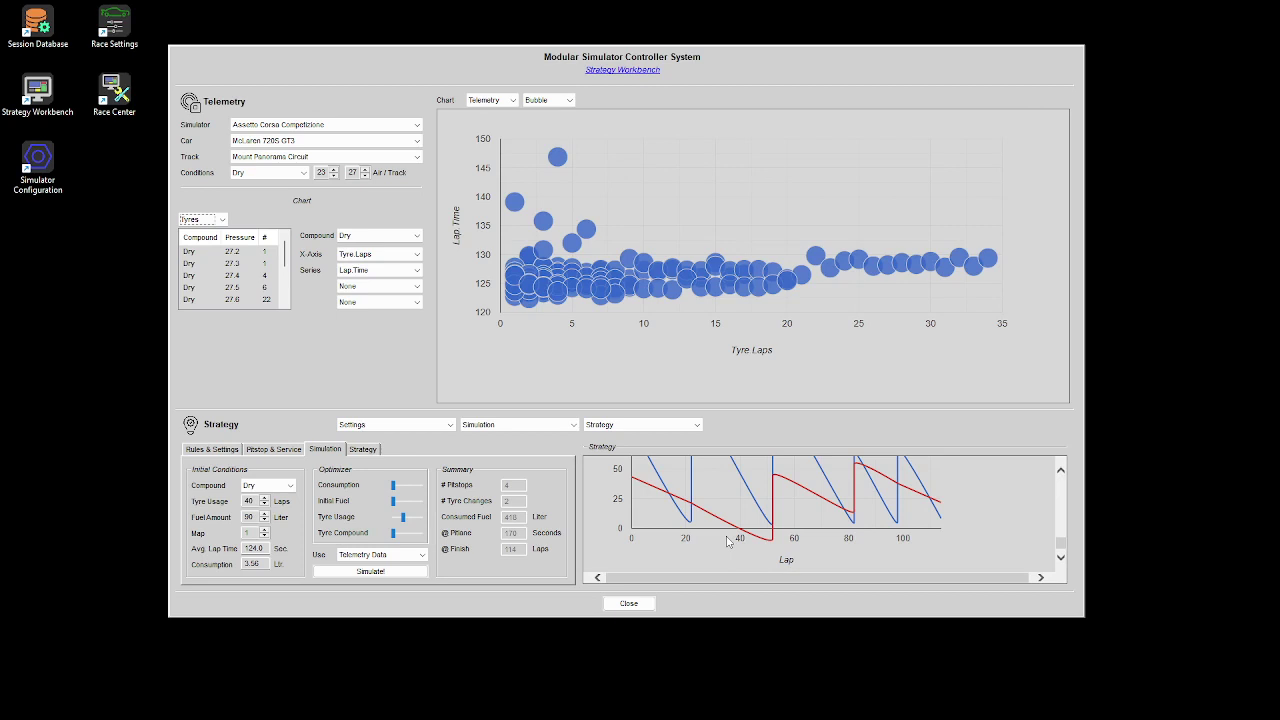
scroll(728, 541, "up", 3)
scroll(728, 541, "up", 2)
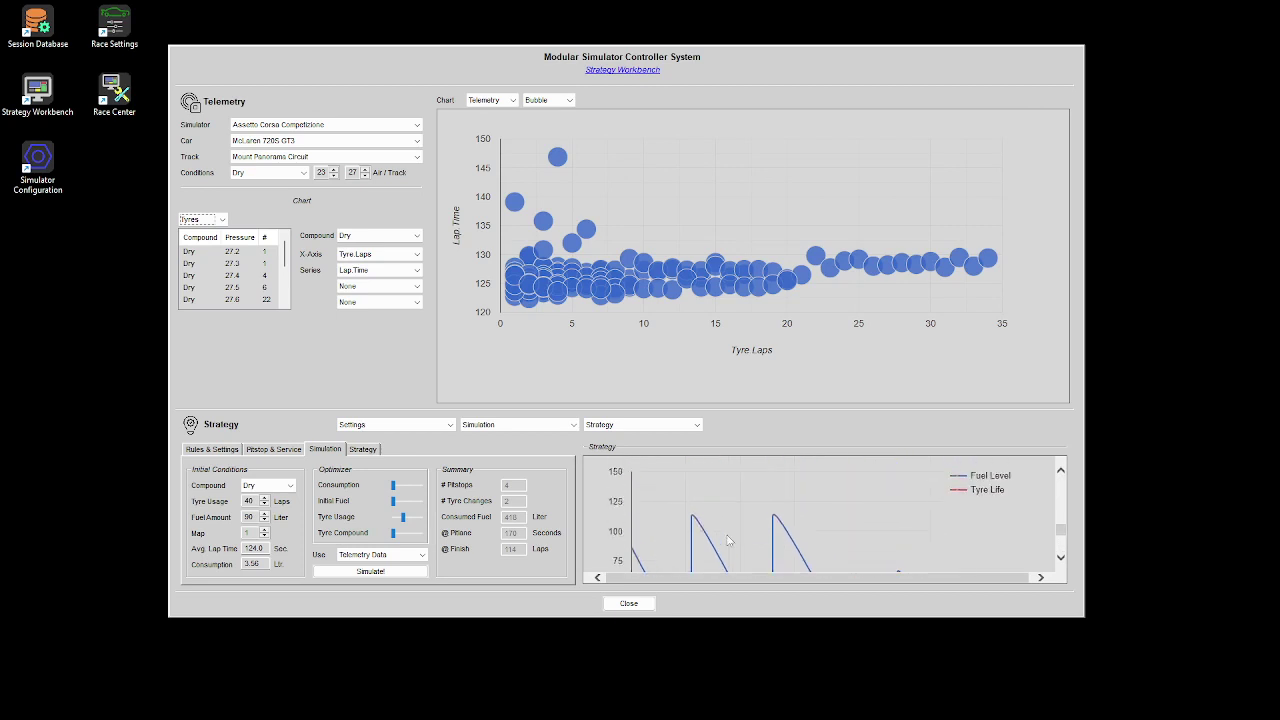
scroll(728, 541, "down", 3)
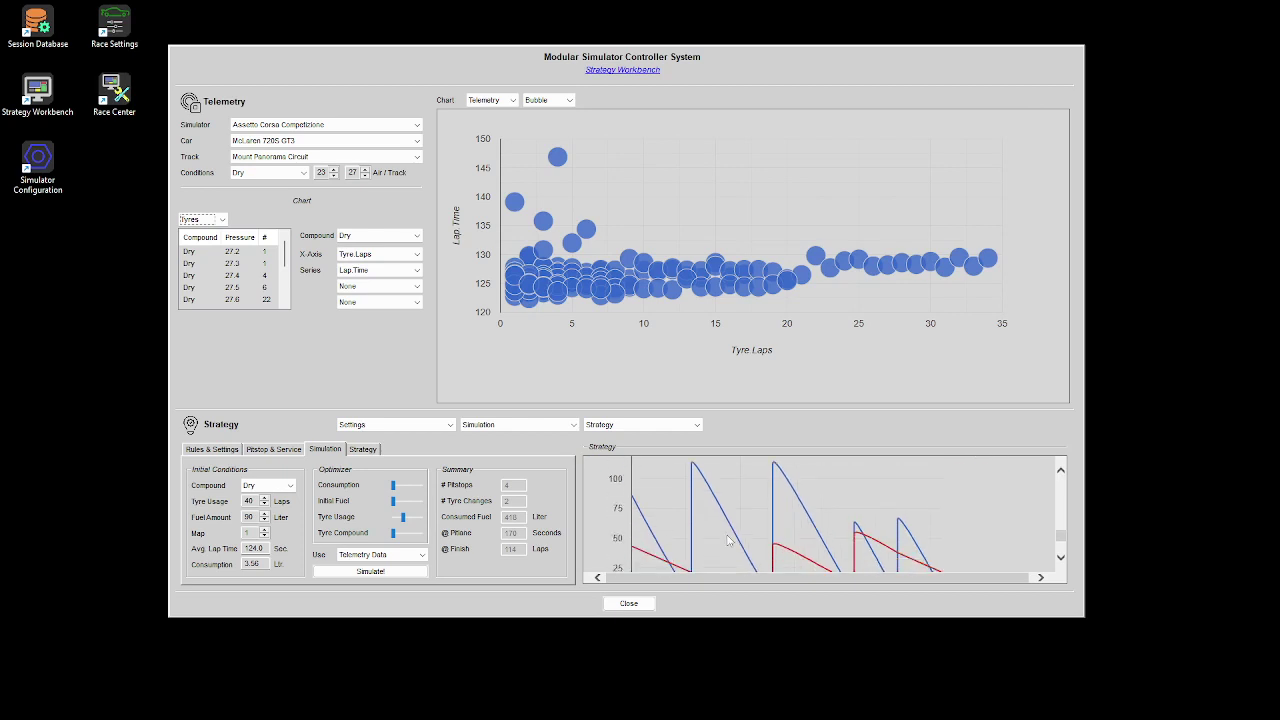
Examine the 240-minute strategy's Consumables curves together with the pitstop laps, refuel amounts and tyre changes in the stint table.
scroll(728, 541, "up", 1)
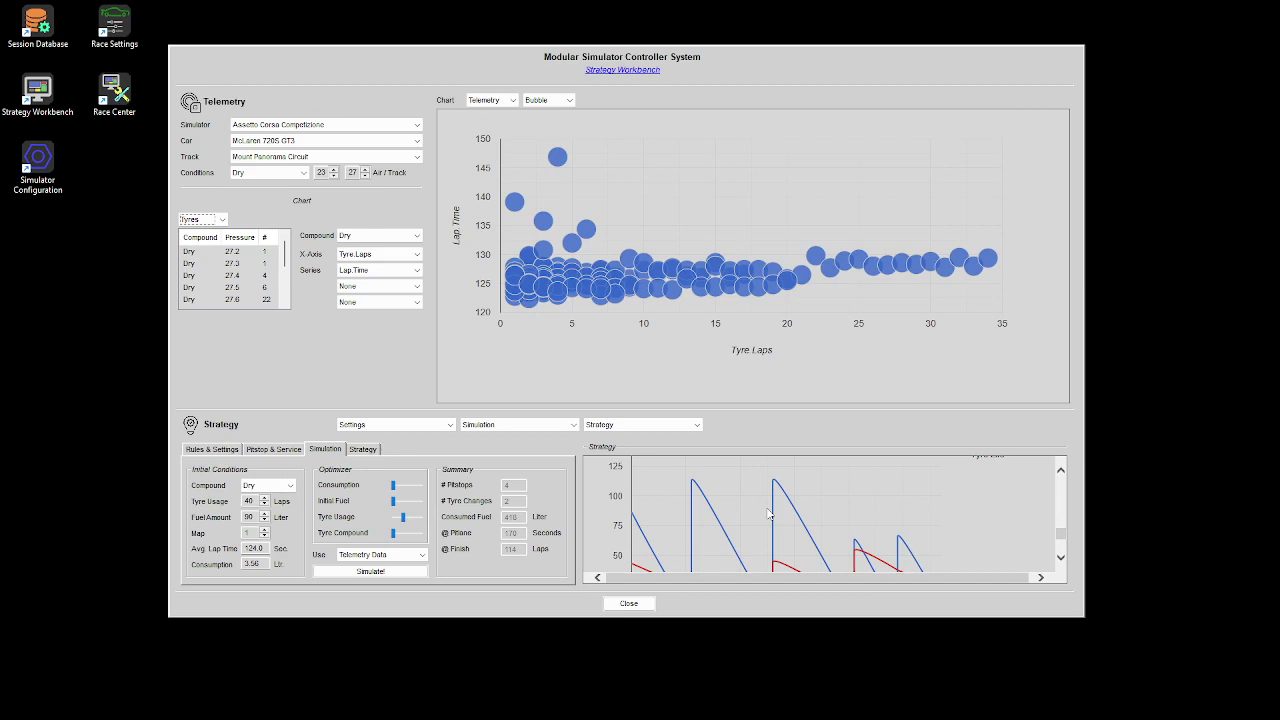
scroll(757, 535, "down", 3)
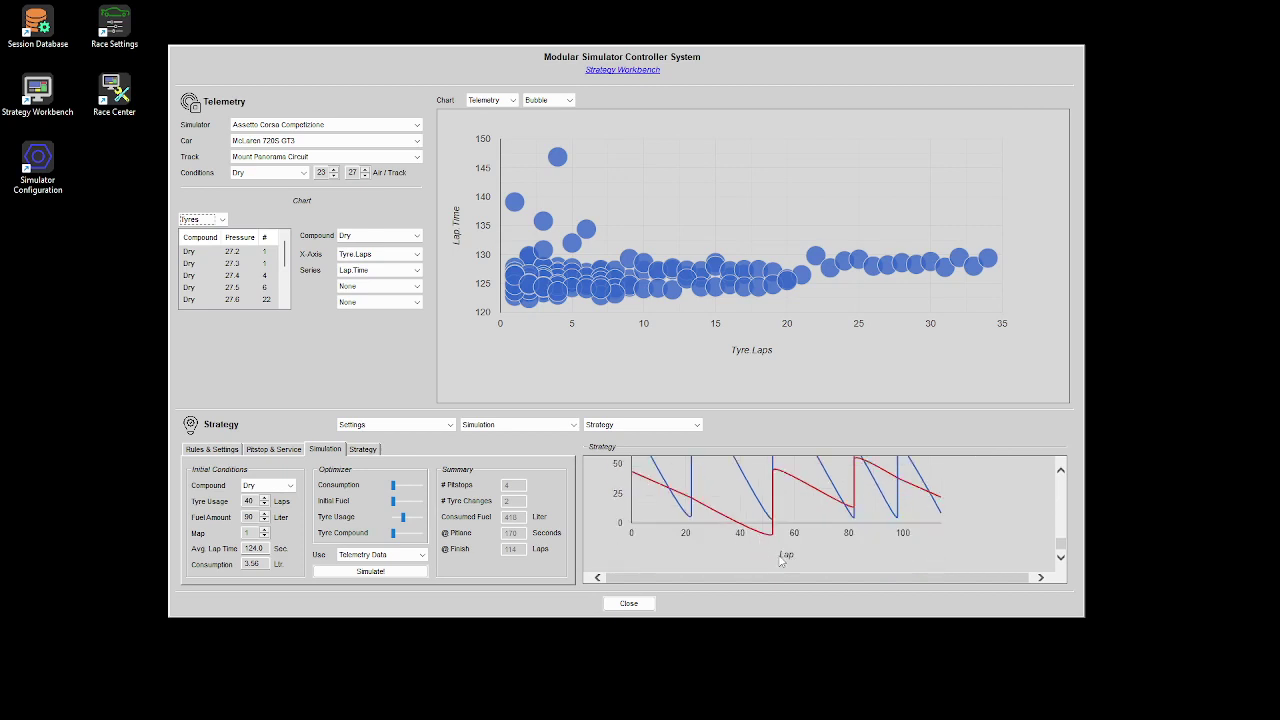
scroll(781, 561, "down", 5)
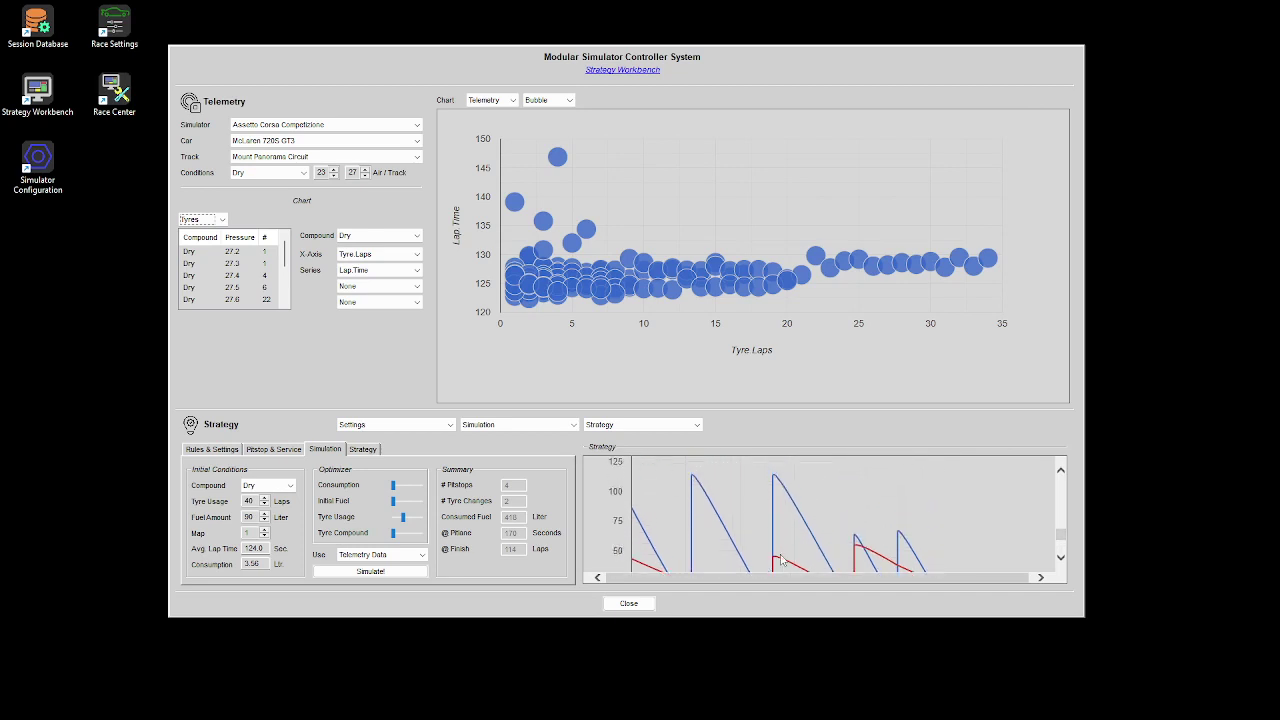
scroll(781, 561, "up", 1)
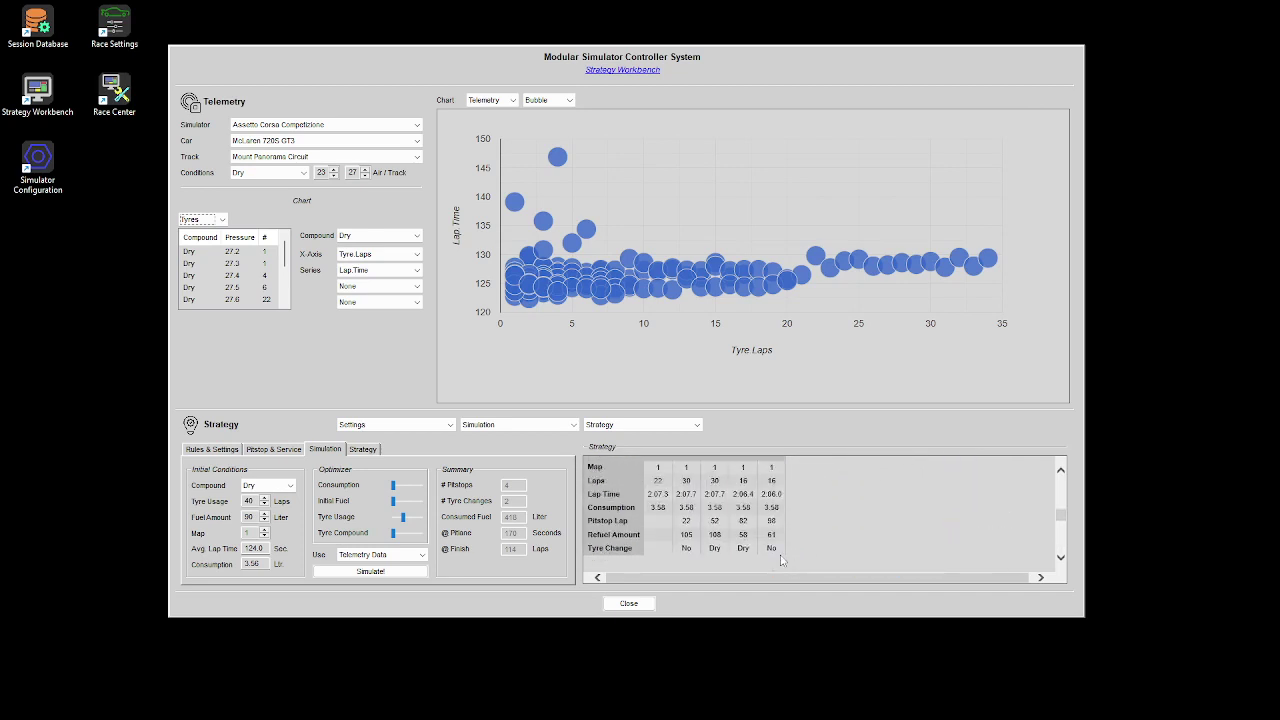
scroll(781, 561, "up", 1)
scroll(781, 561, "down", 1)
scroll(781, 561, "up", 1)
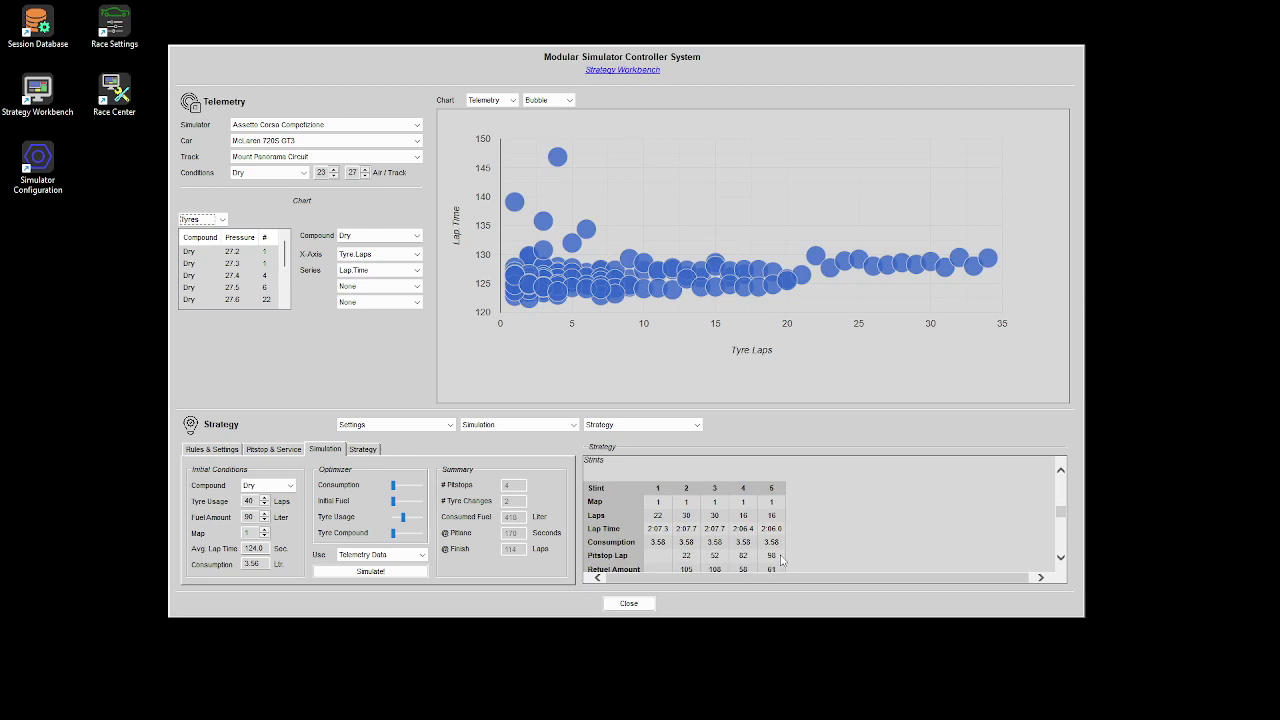
scroll(781, 561, "down", 2)
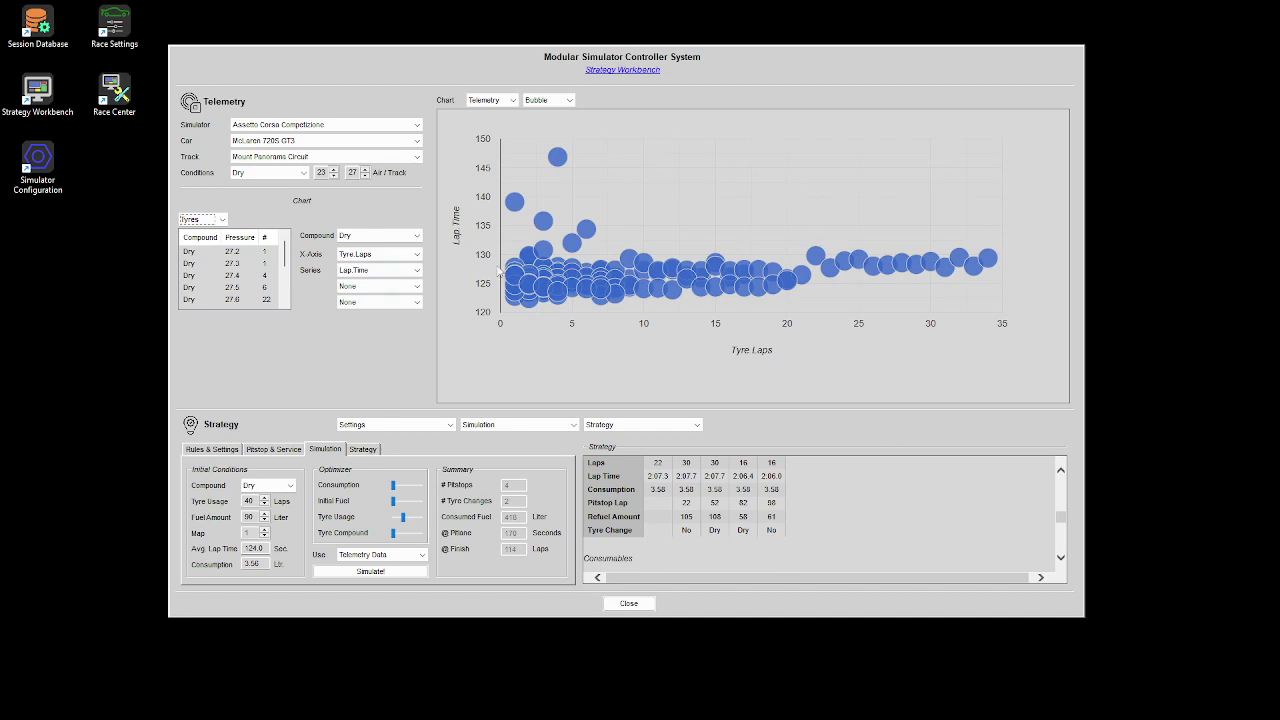
scroll(818, 524, "down", 3)
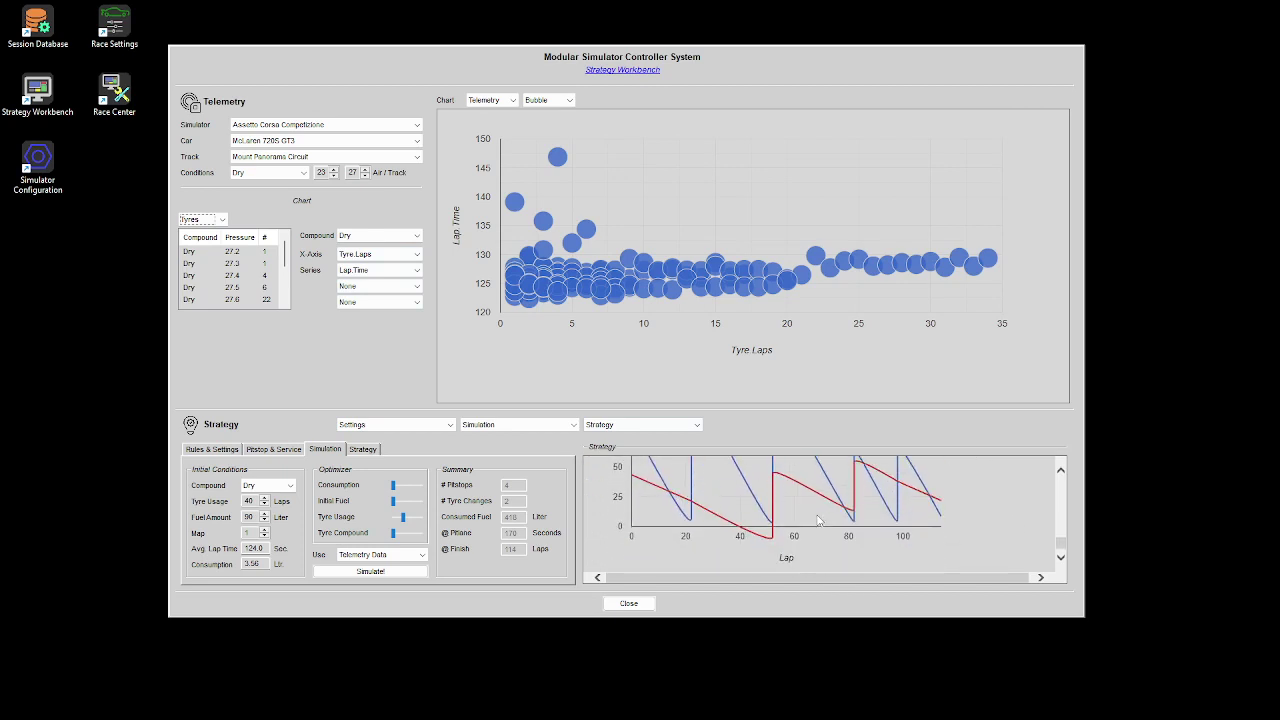
scroll(830, 515, "up", 3)
right_click(852, 499)
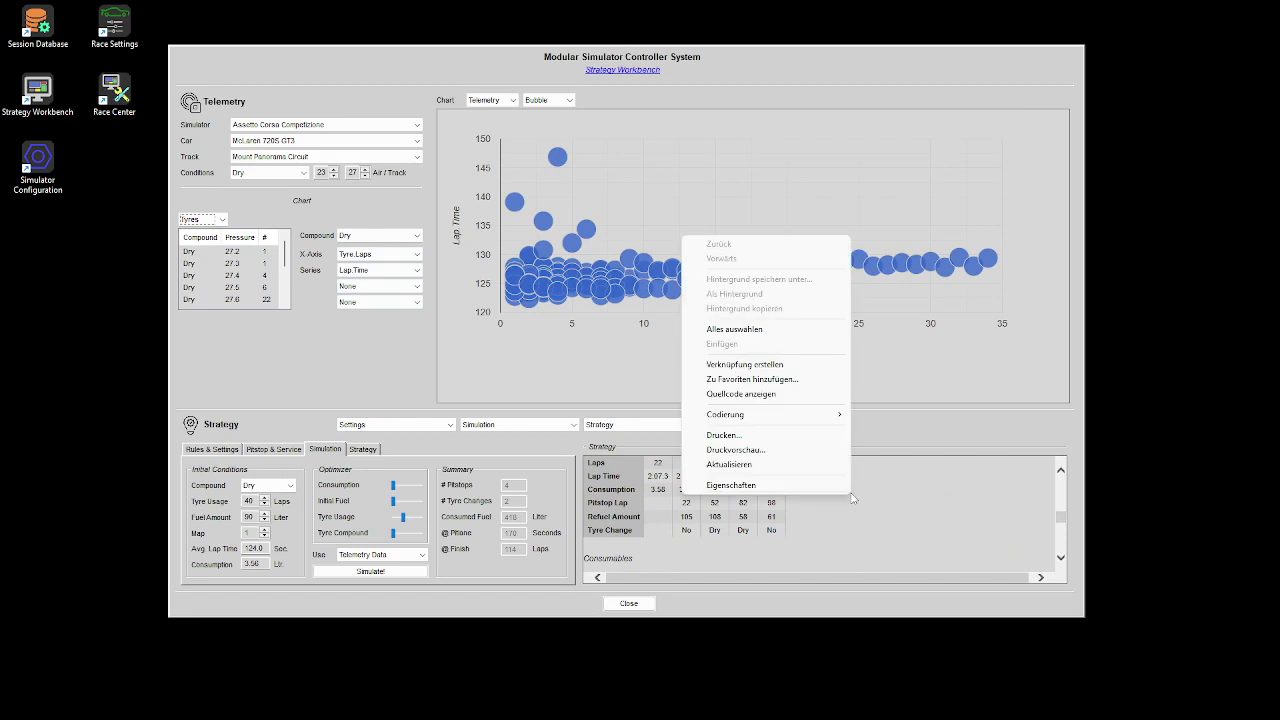
left_click(905, 490)
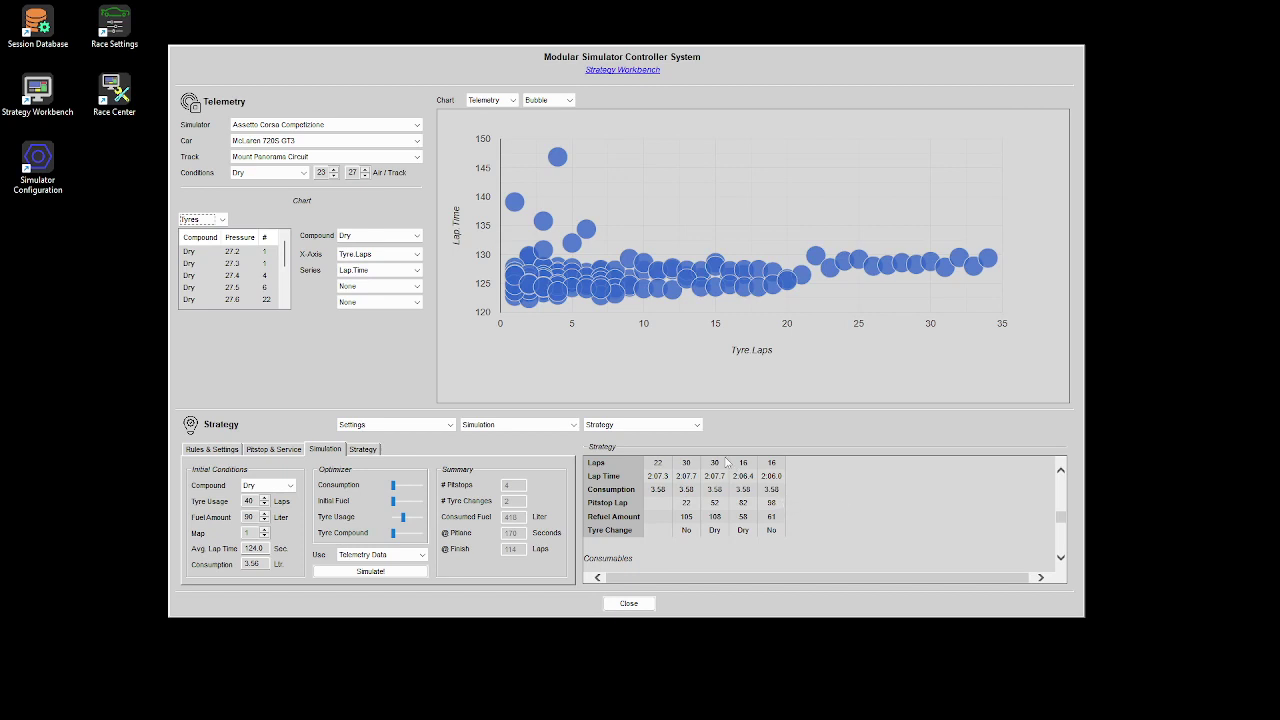
Review the available strategy commands, including Compare Strategies and Set as Race Strategy, and display the race rules and pitstop settings.
left_click(648, 425)
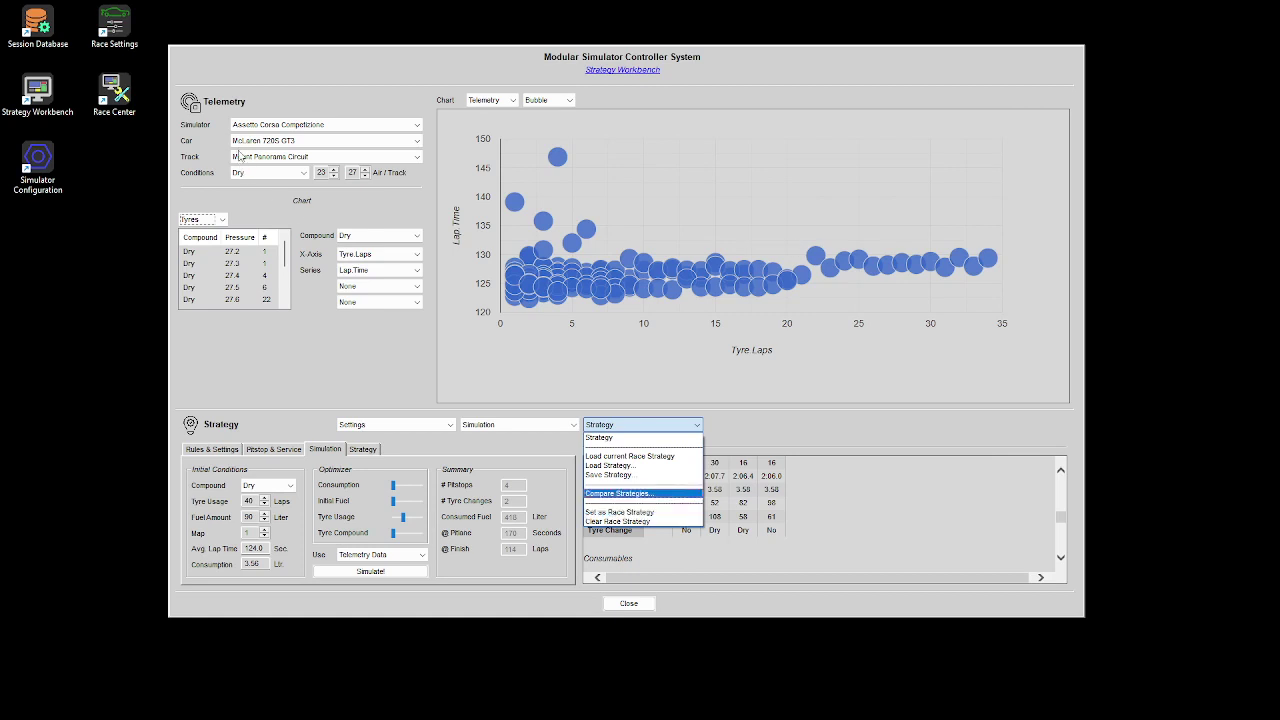
left_click(228, 452)
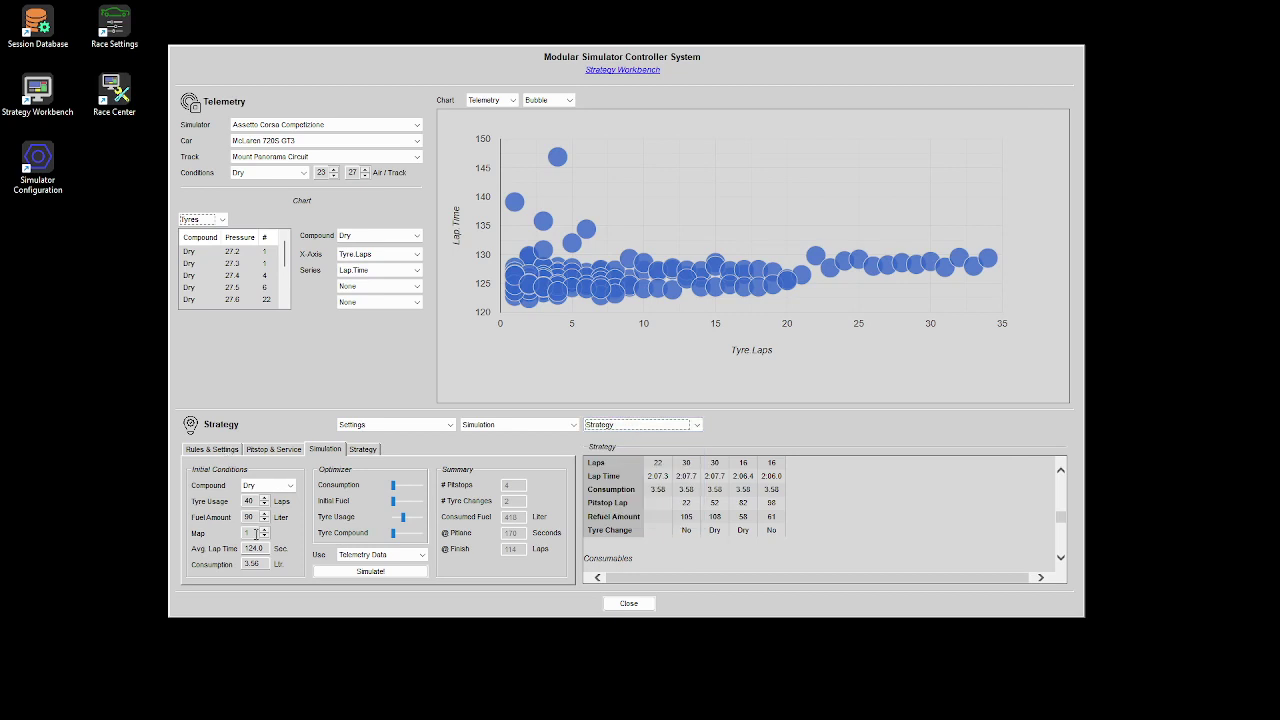
left_click(213, 451)
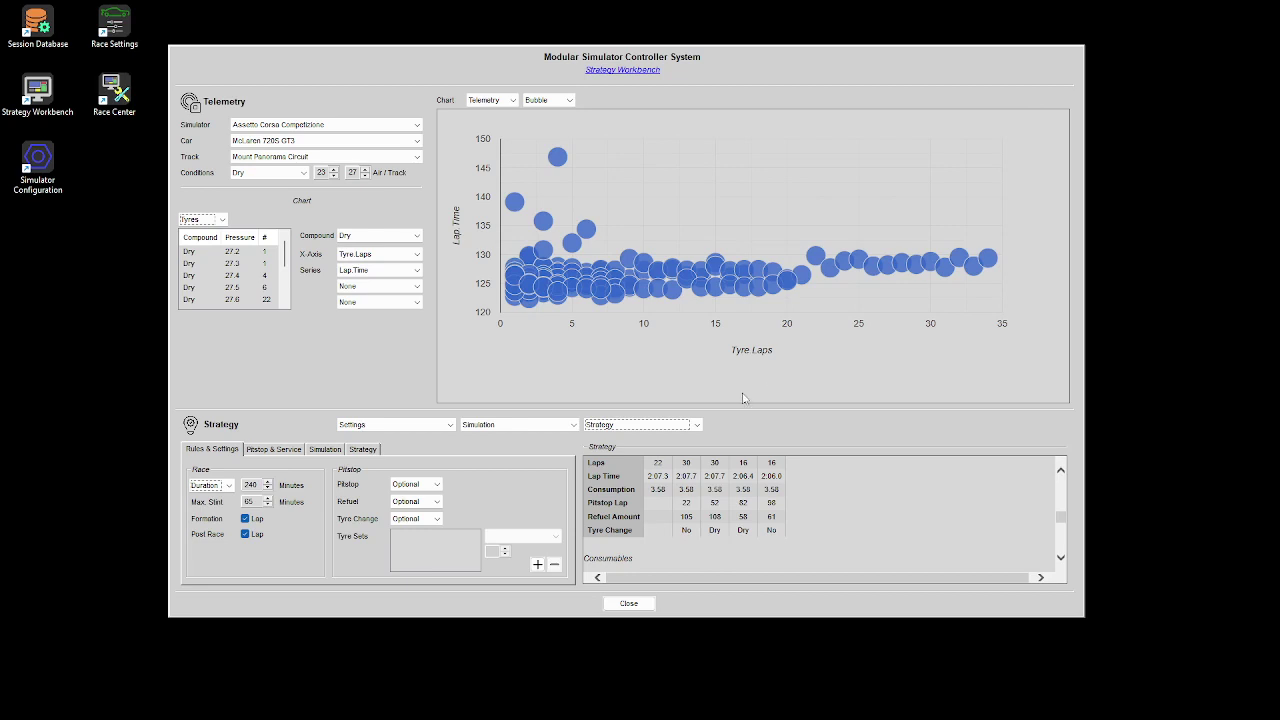
left_click(697, 426)
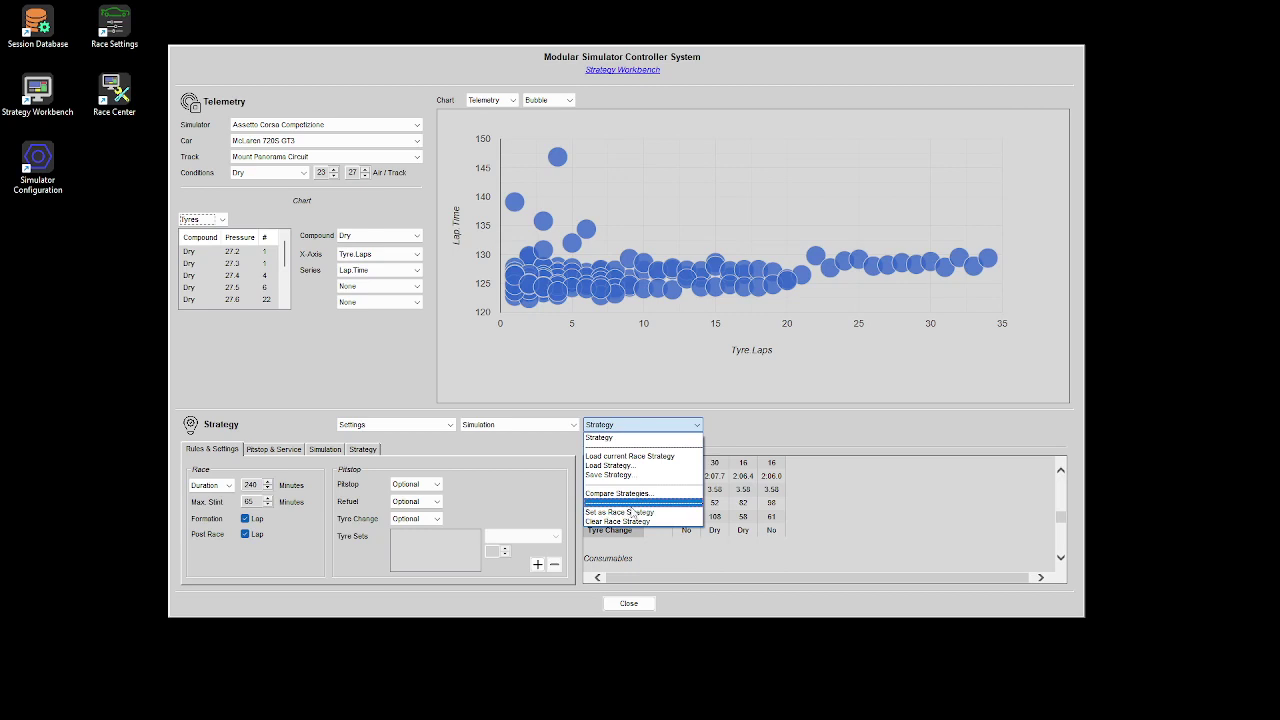
left_click(730, 440)
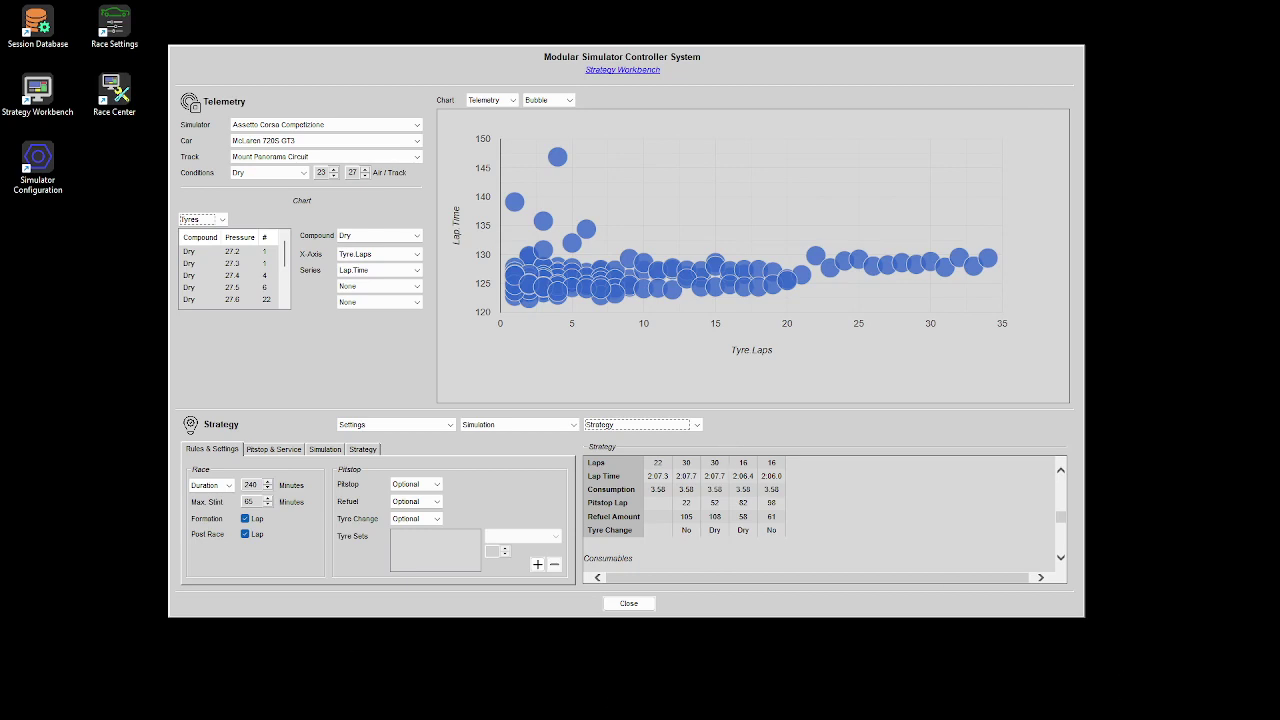
Switch to Race Center and display the Strategy Summary for the 6H Barcelona session down to its Consumables chart.
left_click_drag(1030, 715, 735, 94)
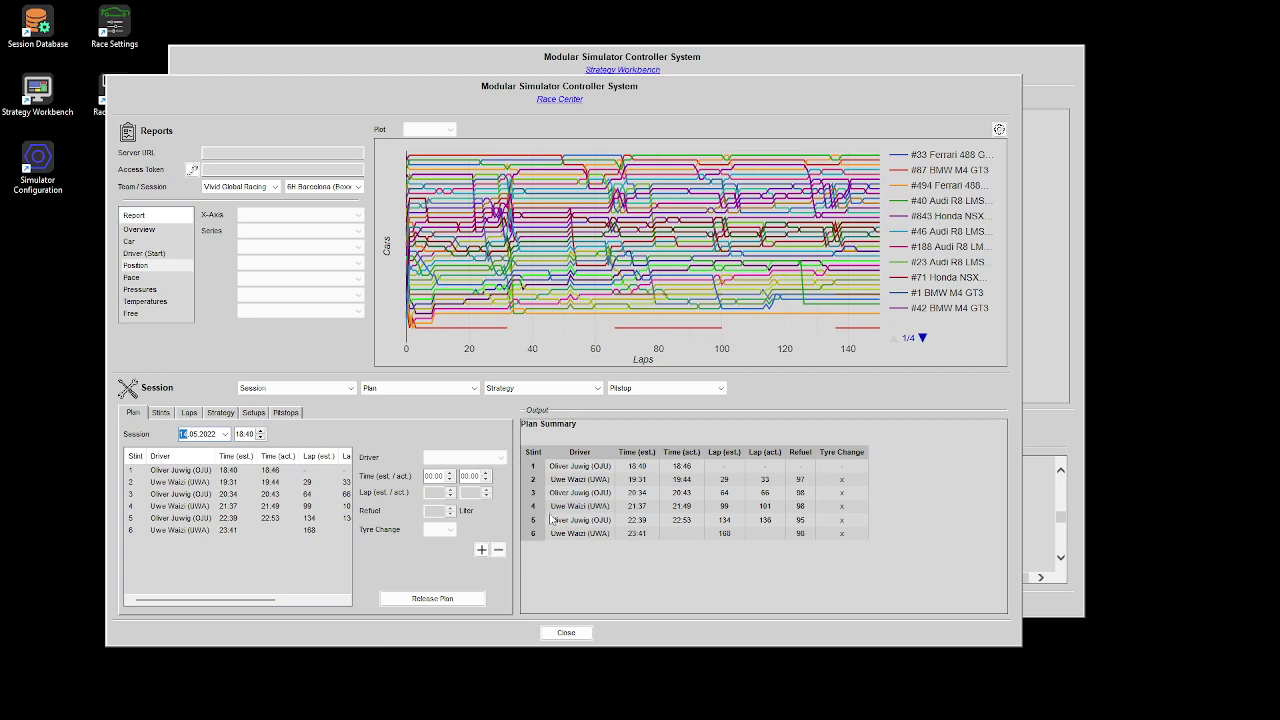
left_click(584, 398)
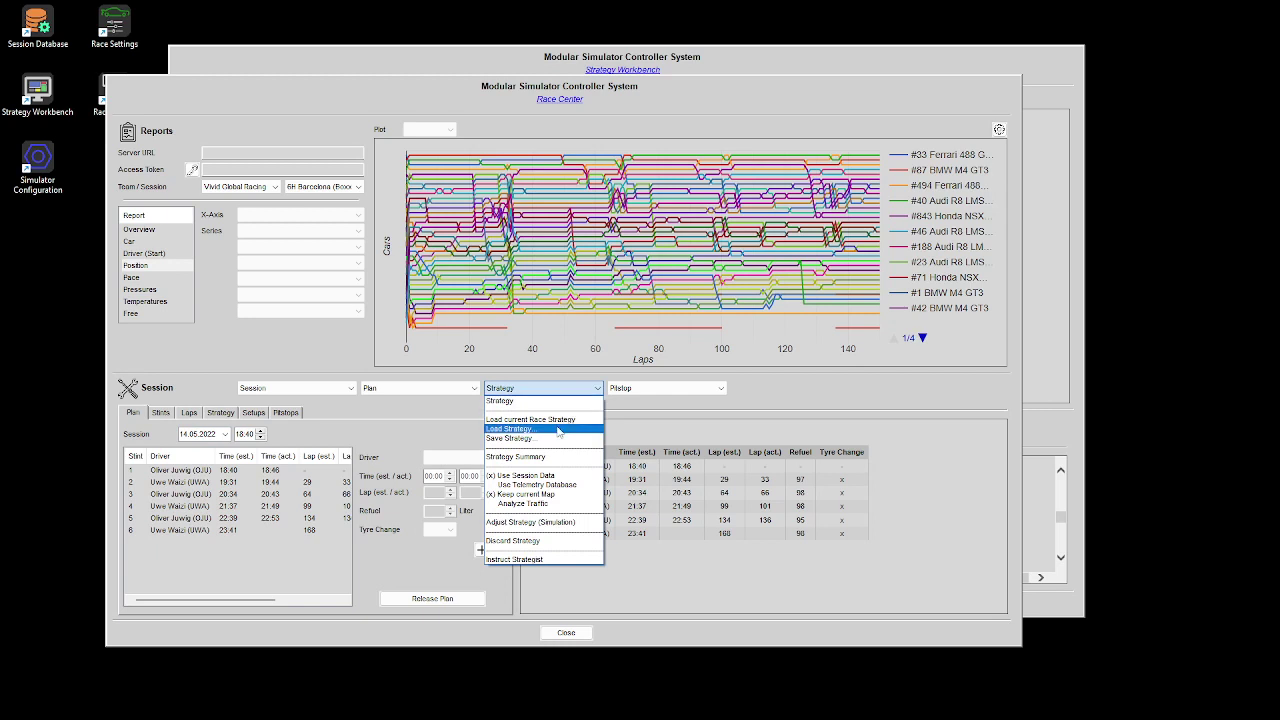
left_click(548, 458)
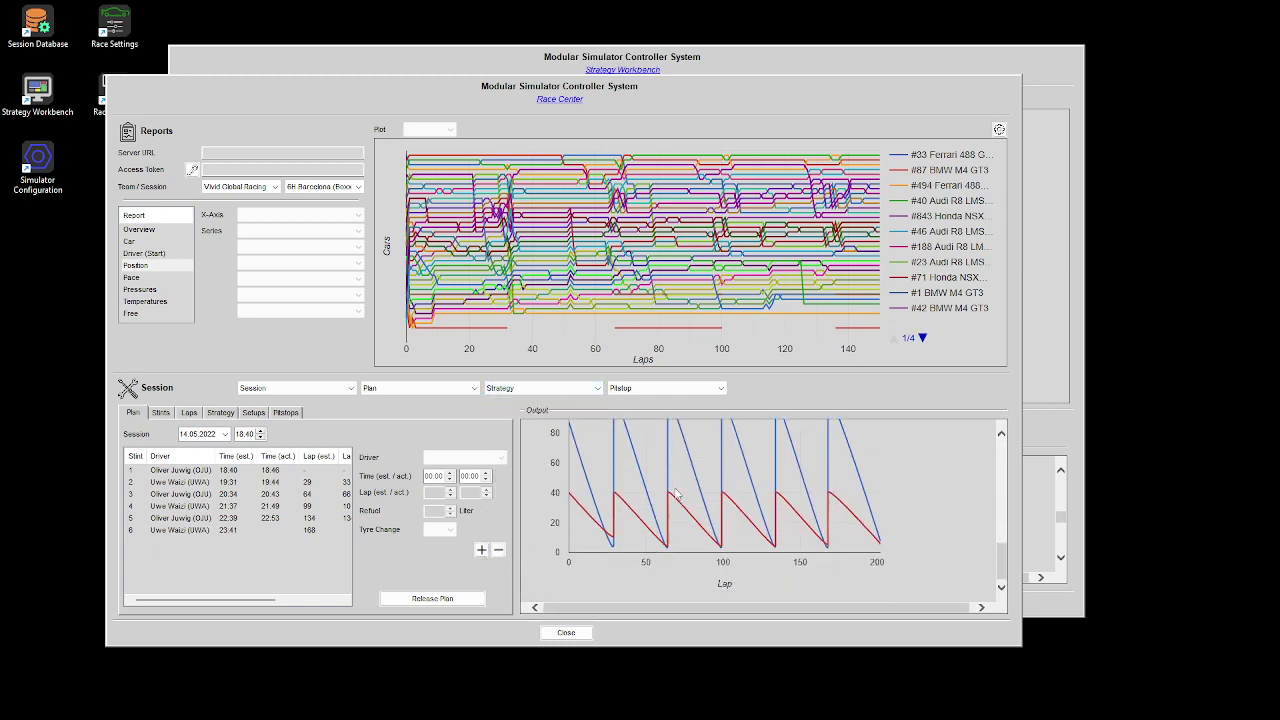
scroll(676, 492, "down", 2)
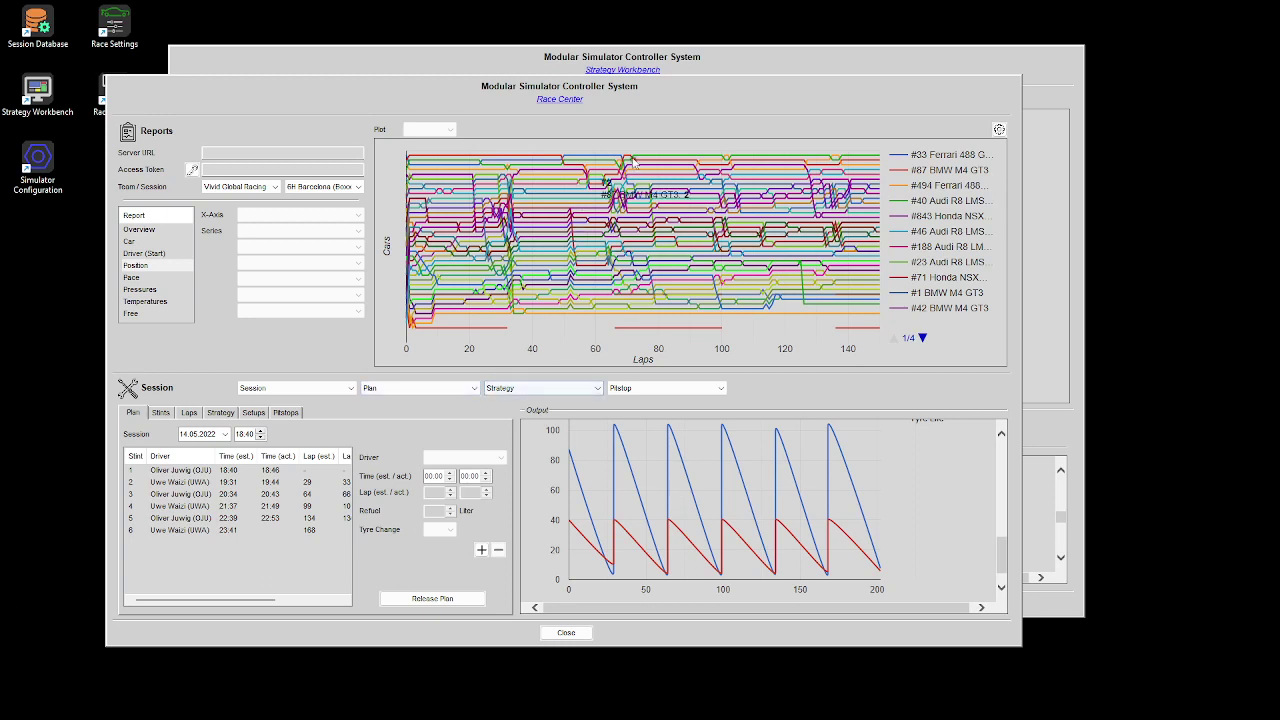
Look back at the Strategy Workbench, return to Race Center and review the strategy simulation settings and the recorded laps down to the last one.
left_click_drag(657, 88, 651, 102)
left_click(661, 57)
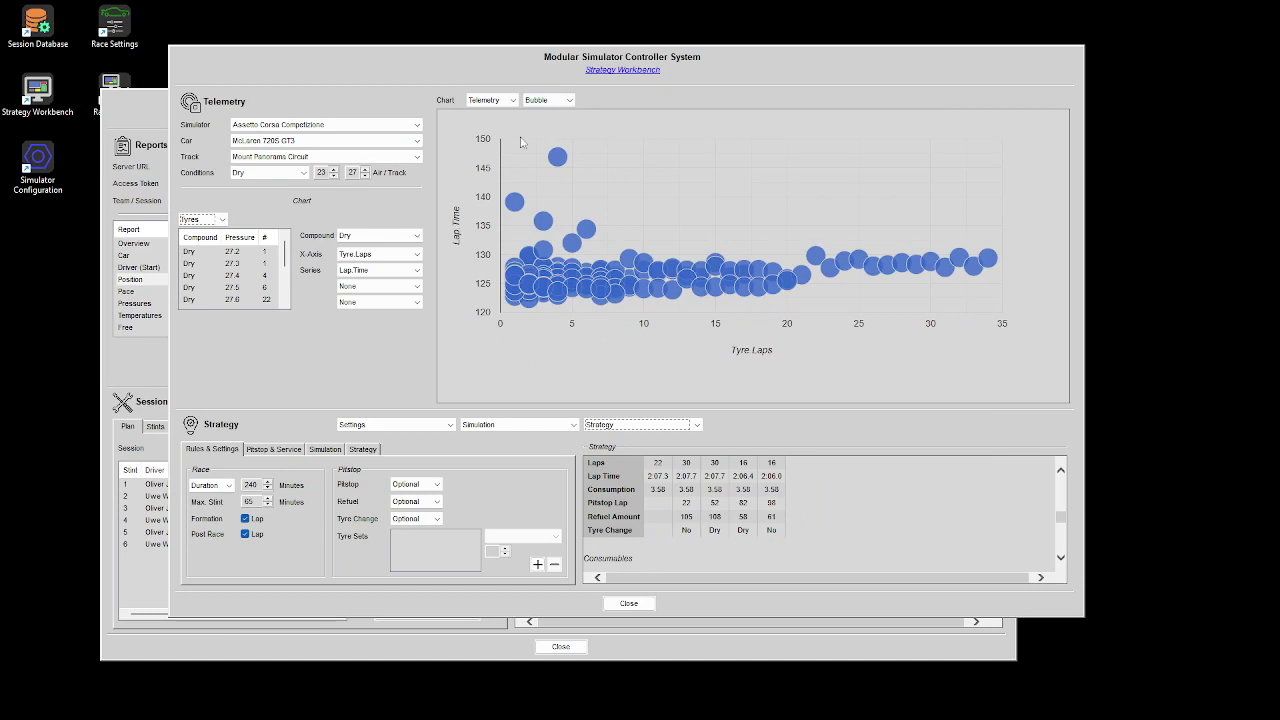
left_click(137, 372)
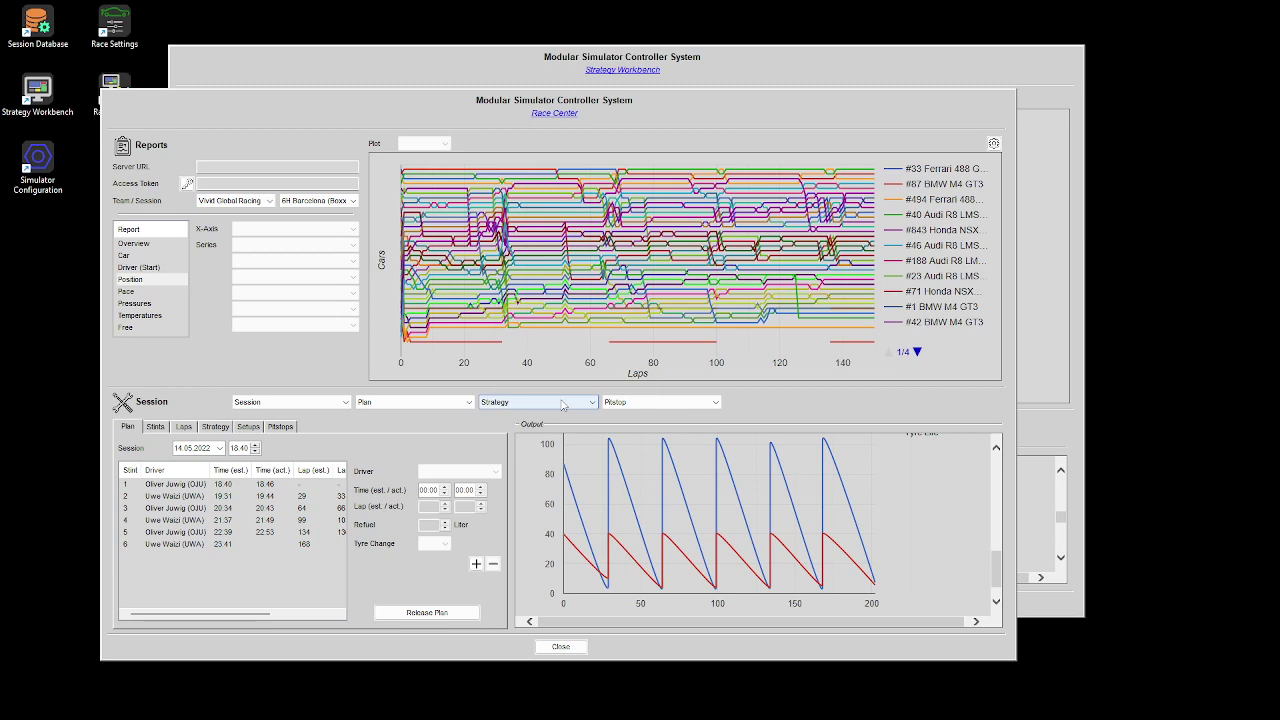
left_click(227, 428)
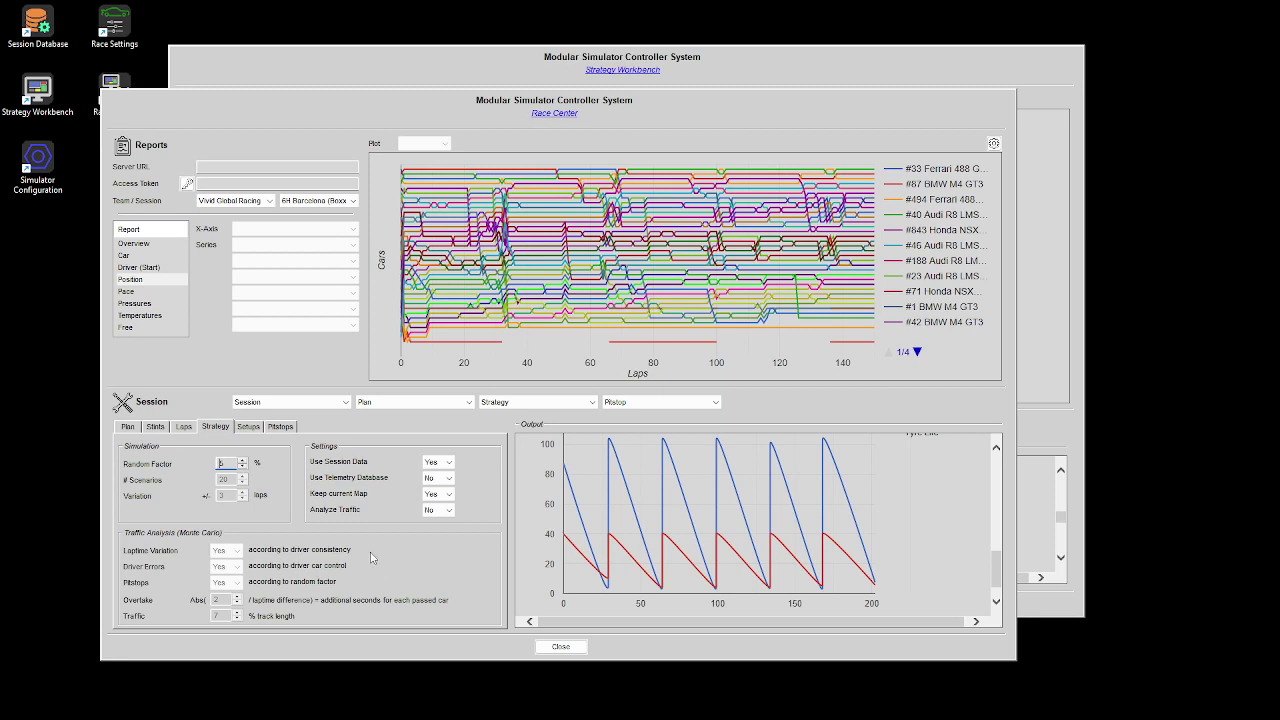
left_click(184, 427)
scroll(360, 570, "down", 20)
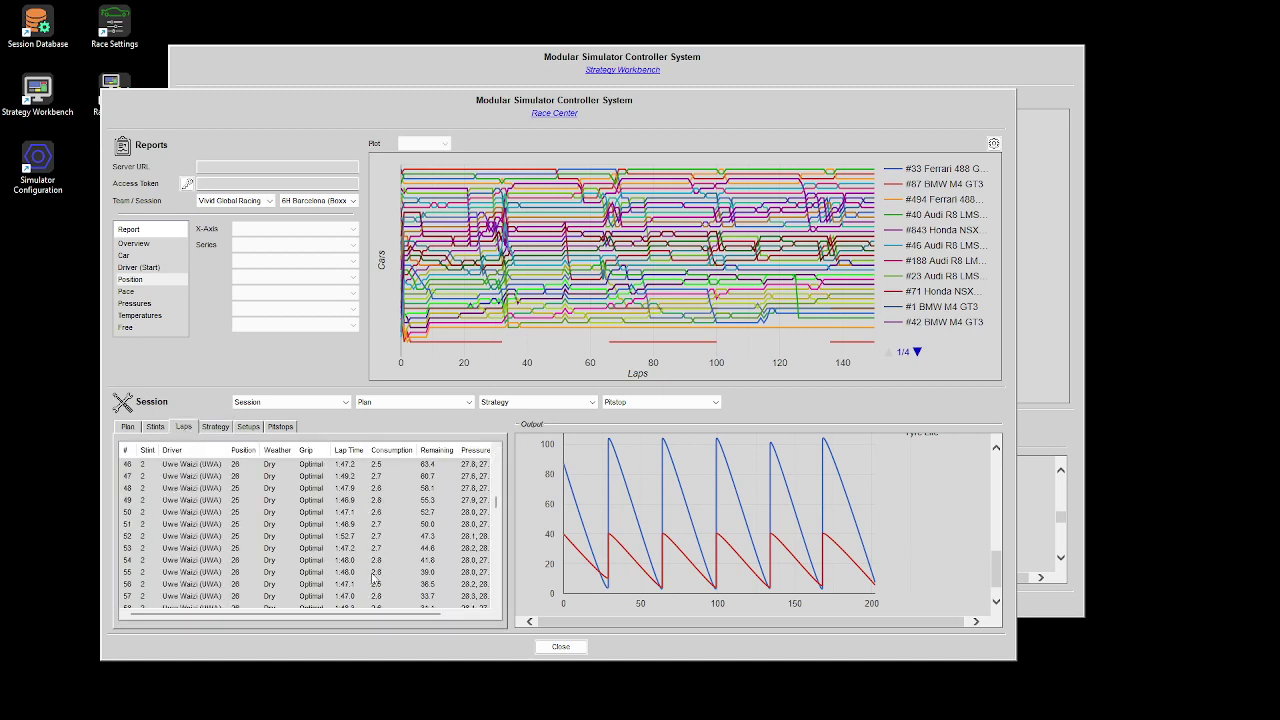
scroll(372, 578, "down", 20)
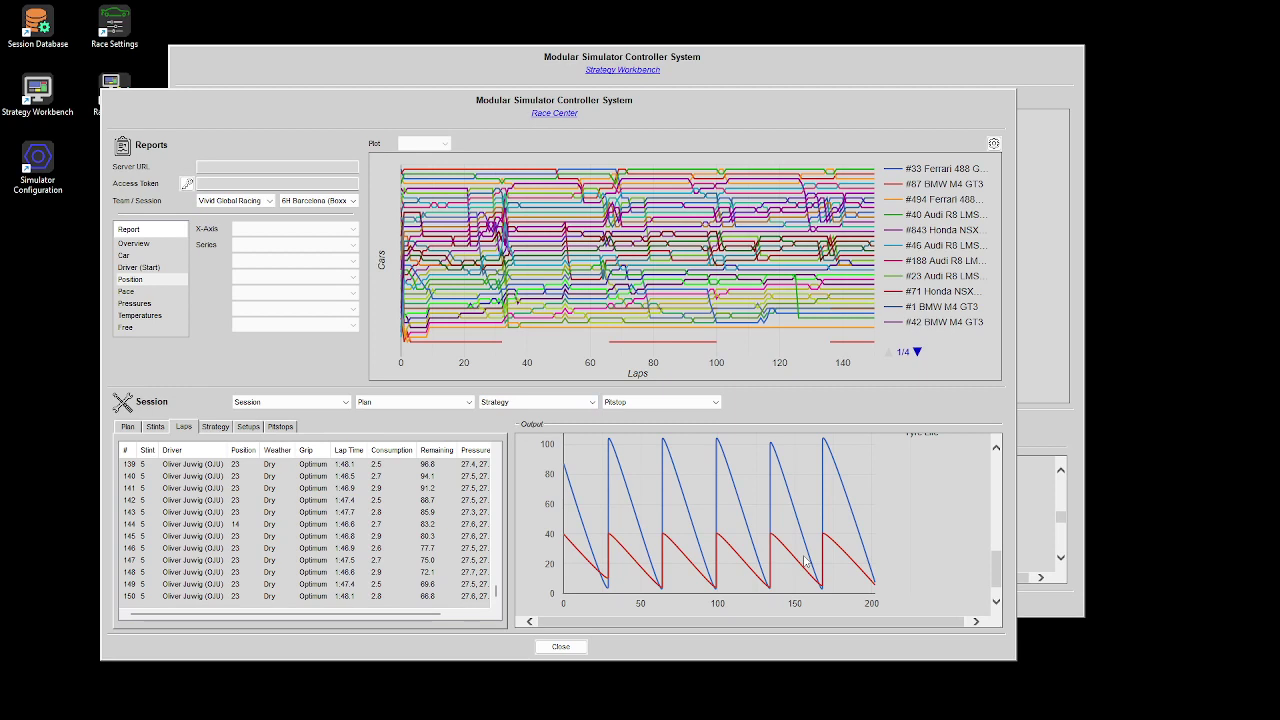
Run Adjust Strategy (Simulation) with the session data and show the adjusted strategy's Consumables chart.
left_click(217, 427)
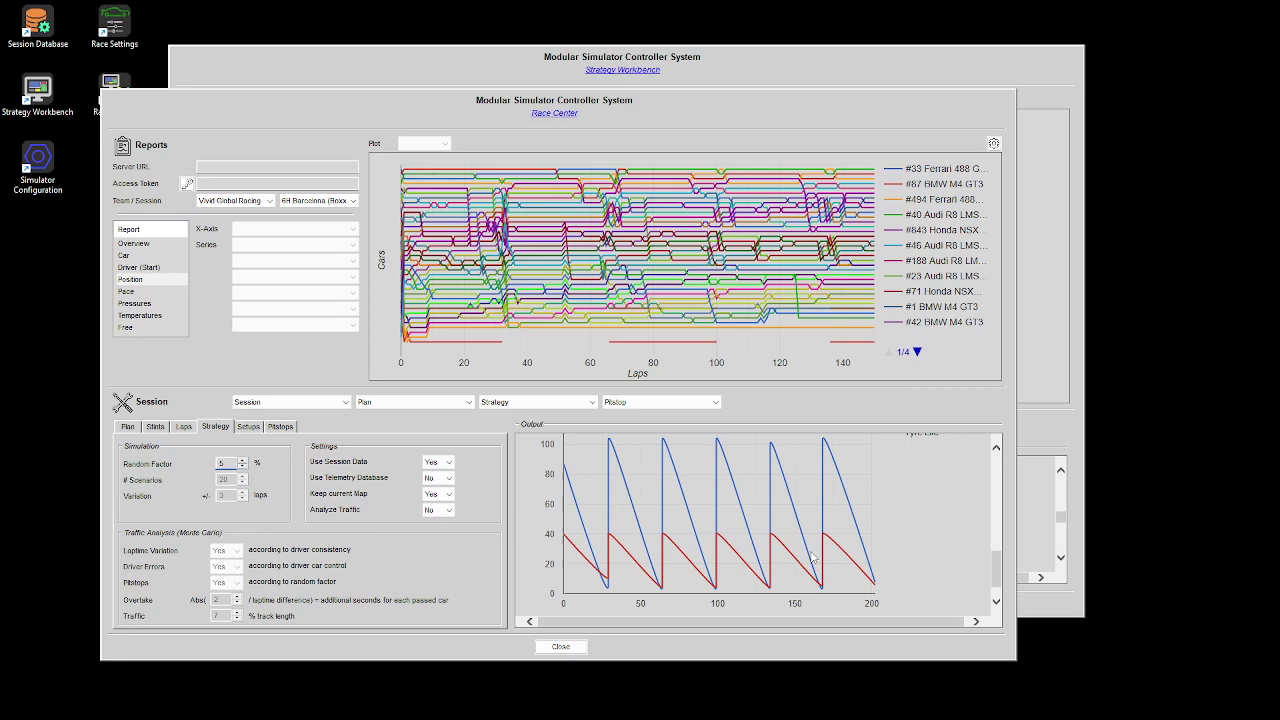
left_click(529, 404)
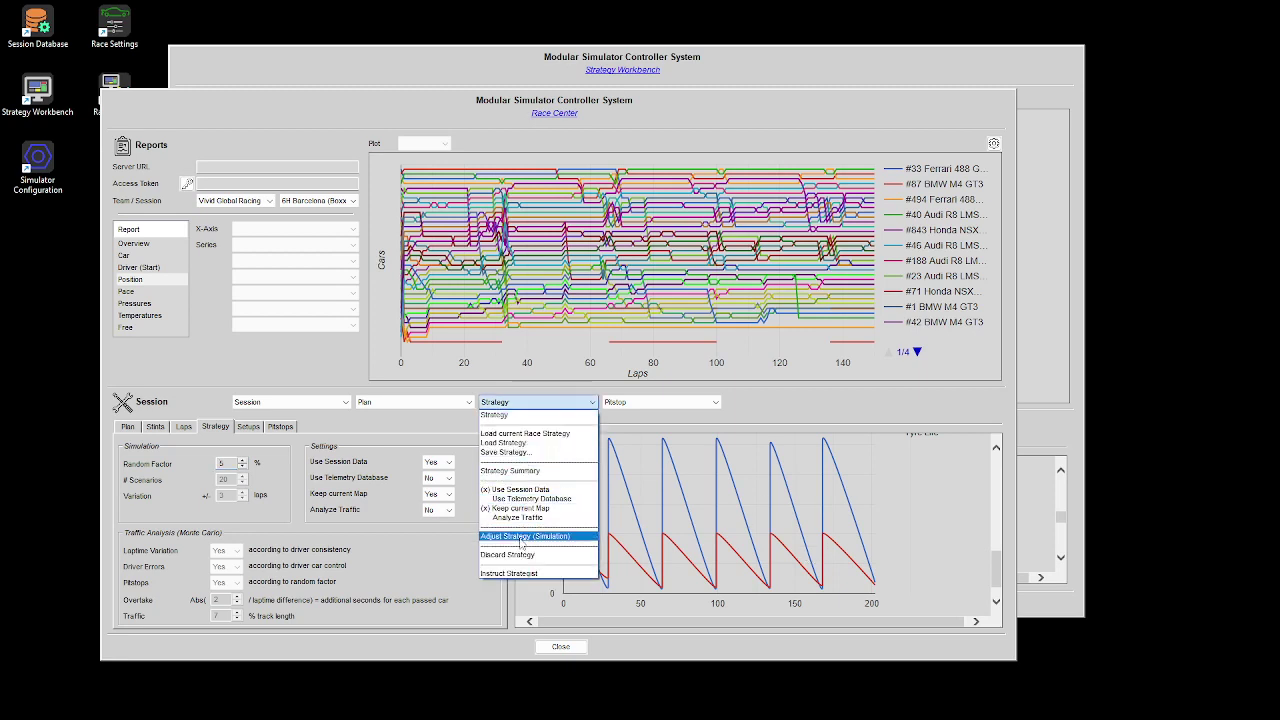
left_click(521, 536)
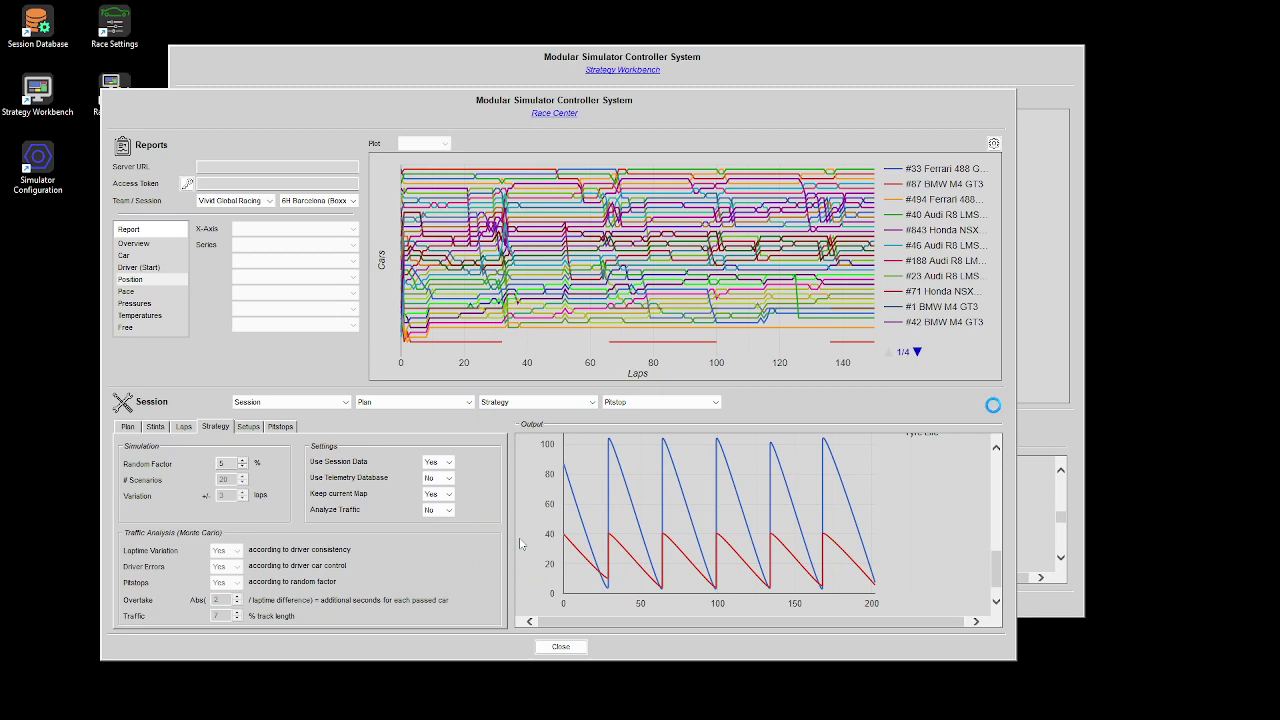
scroll(676, 537, "down", 5)
scroll(676, 537, "down", 10)
scroll(676, 537, "down", 1)
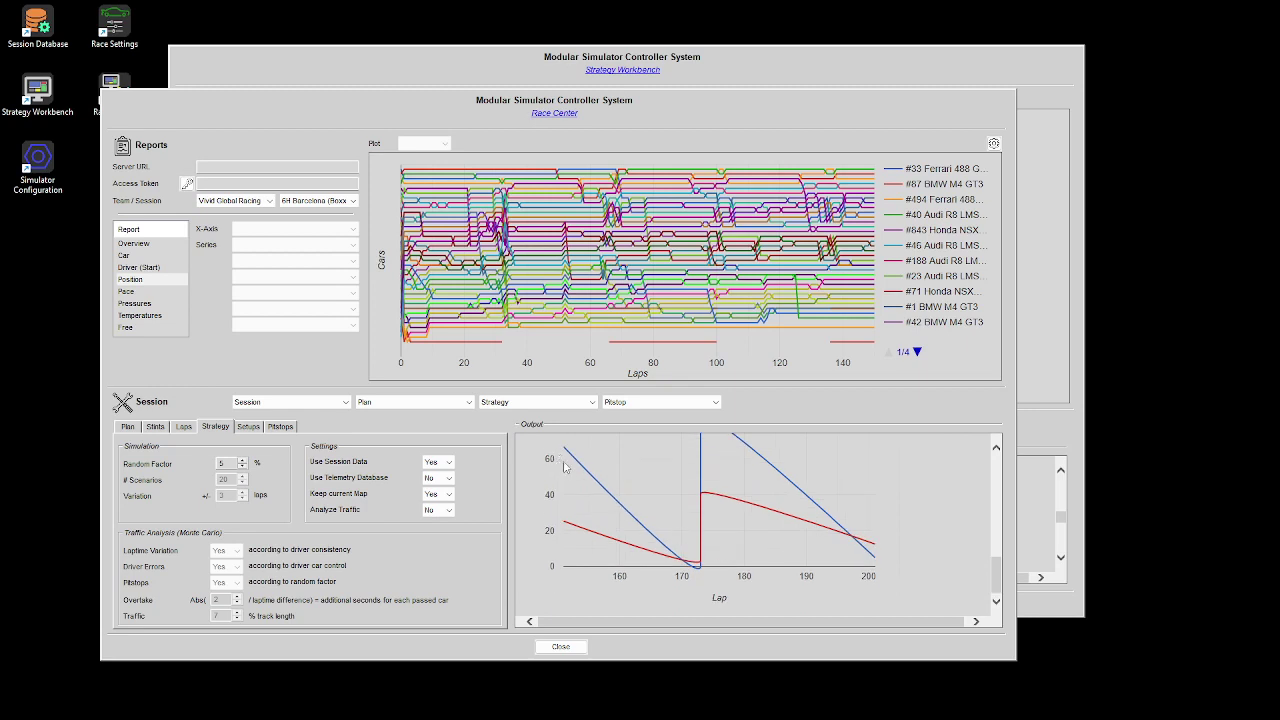
Compare the adjusted strategy's fuel and tyre curves with the last recorded laps and check its stint table.
scroll(561, 487, "up", 1)
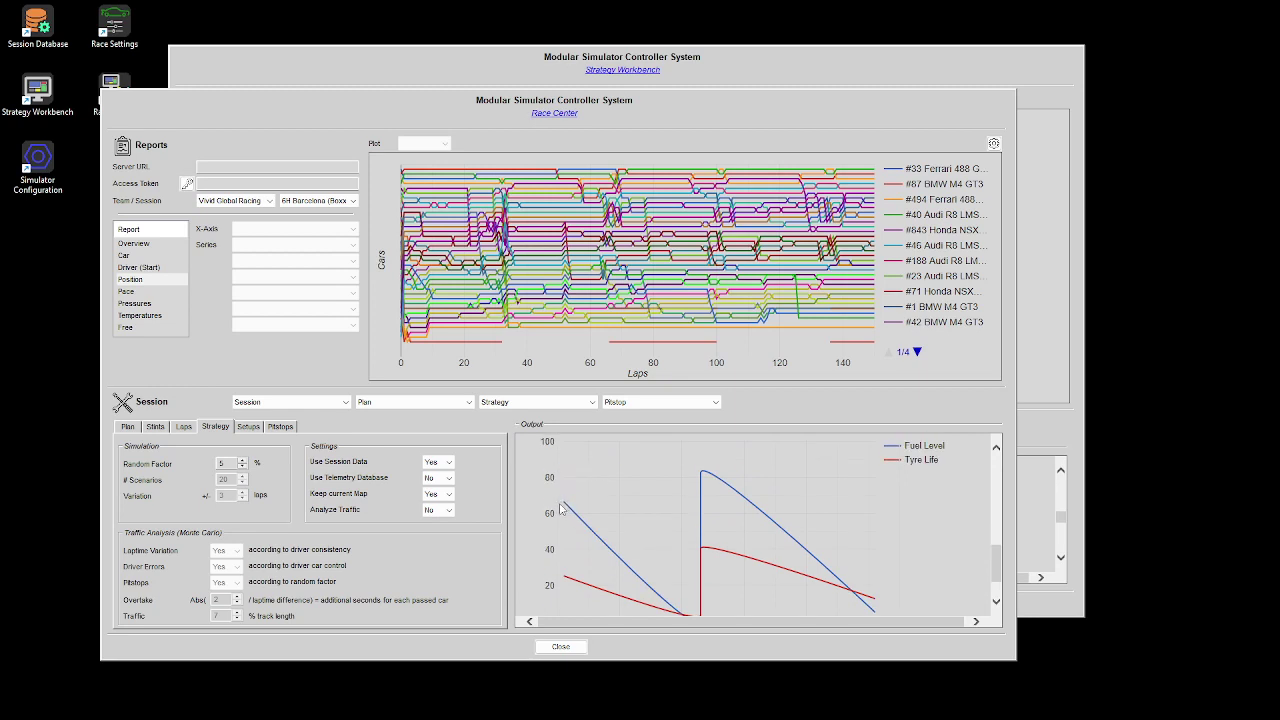
mouse_move(571, 512)
mouse_move(566, 585)
scroll(567, 584, "down", 1)
scroll(567, 584, "up", 1)
left_click(184, 427)
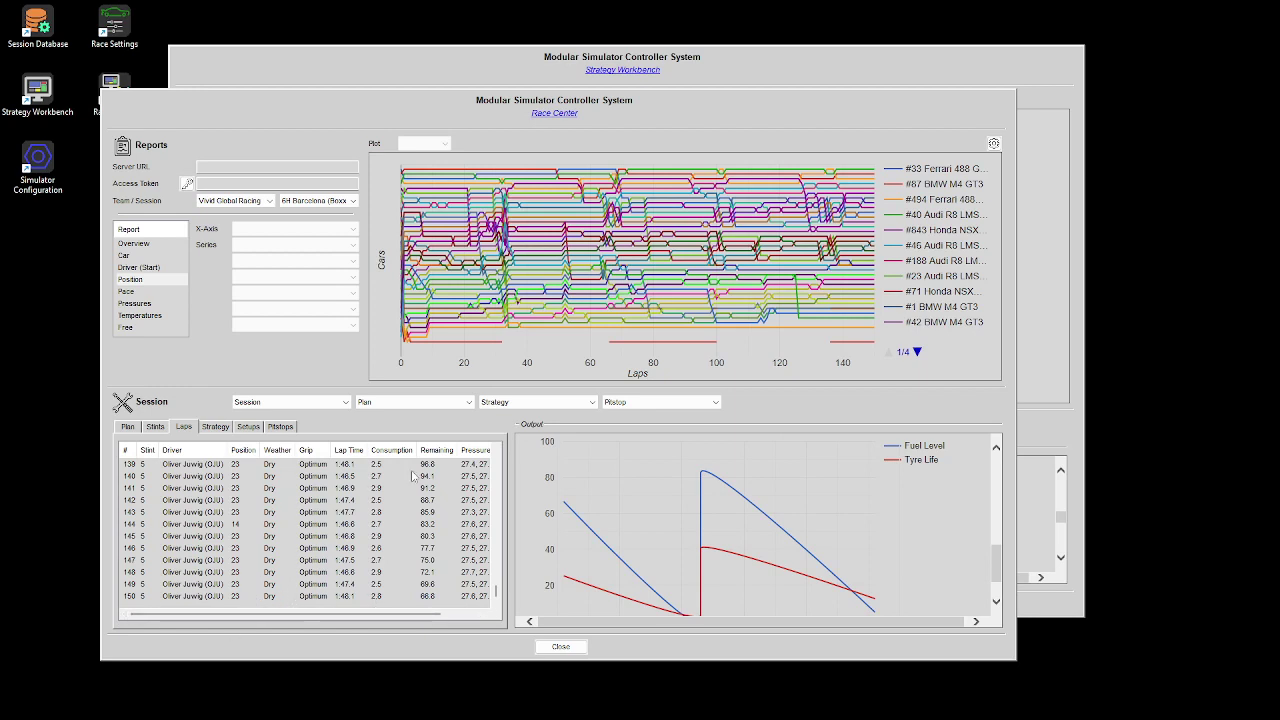
left_click(213, 428)
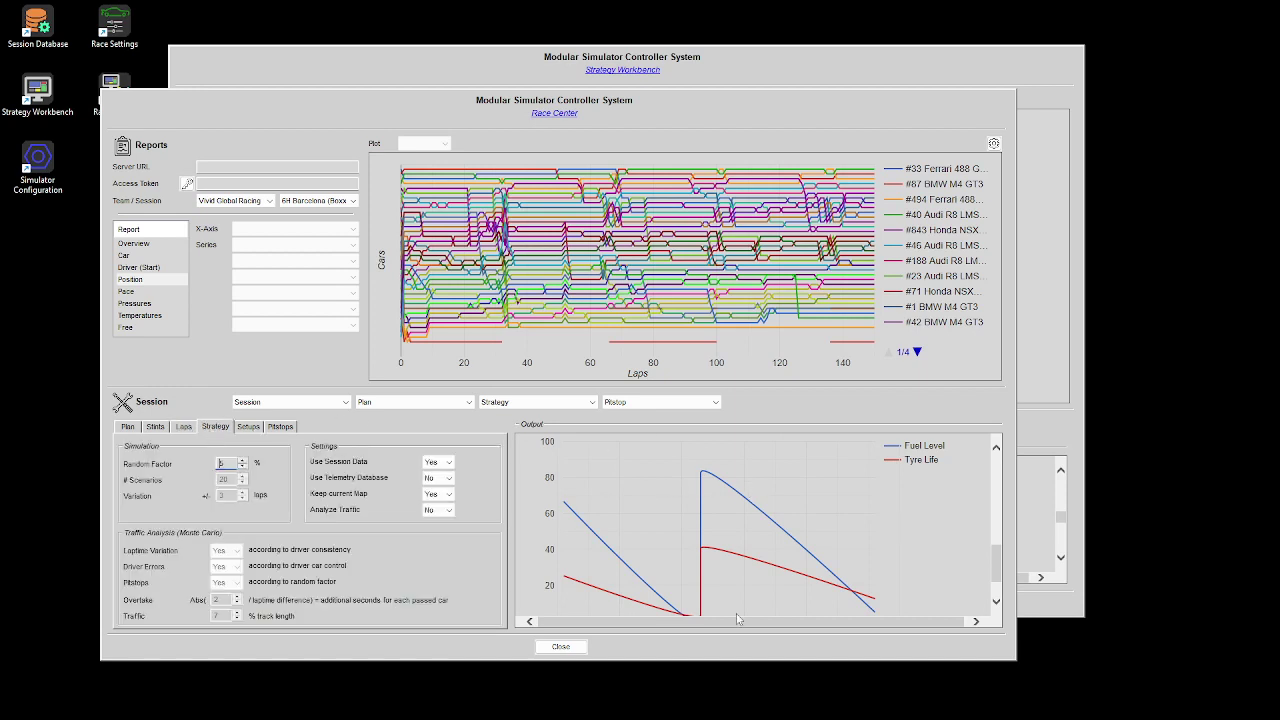
scroll(813, 577, "up", 5)
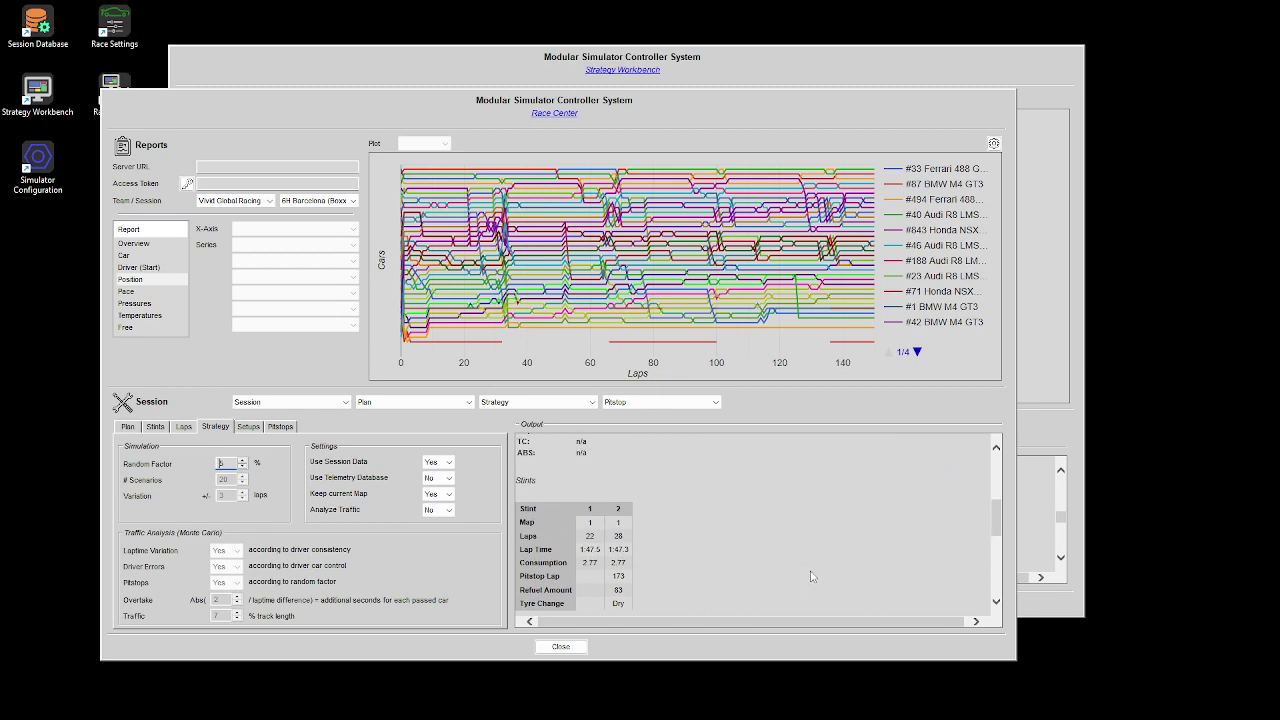
scroll(812, 577, "down", 3)
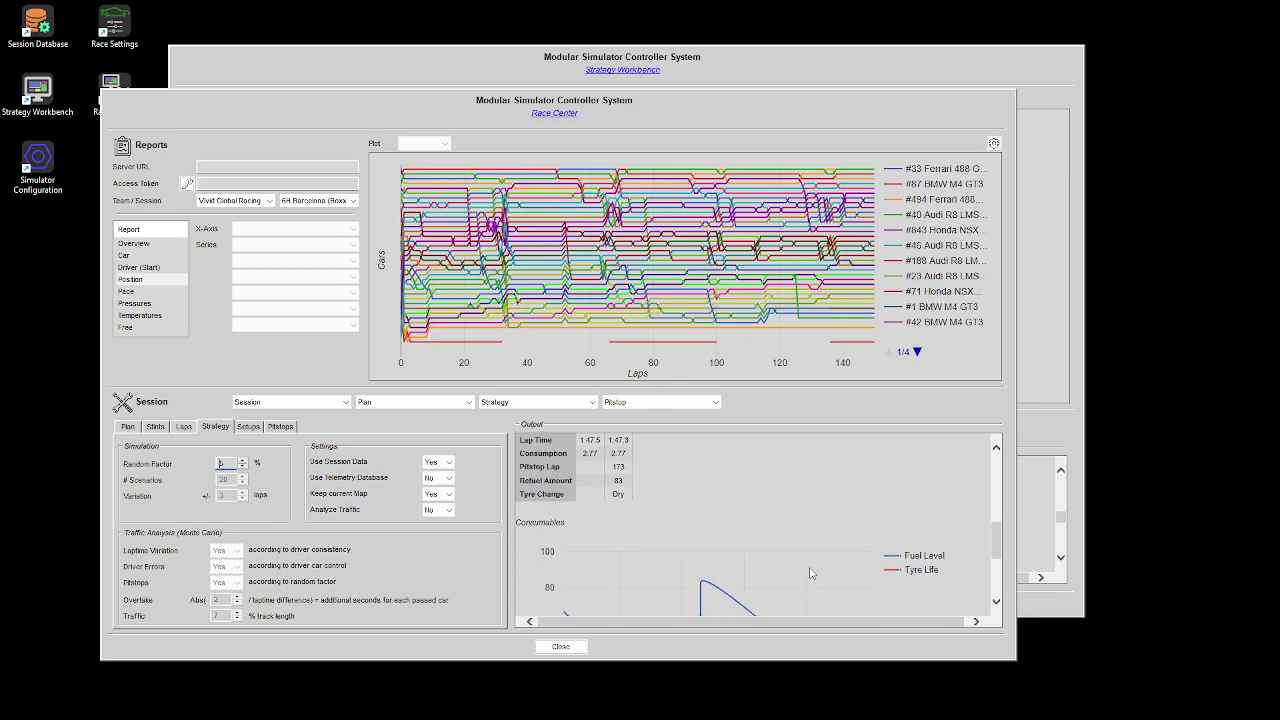
Check the tyre life at the pitstop lap in Race Center's Consumables chart and return to the Strategy Workbench.
left_click(487, 55)
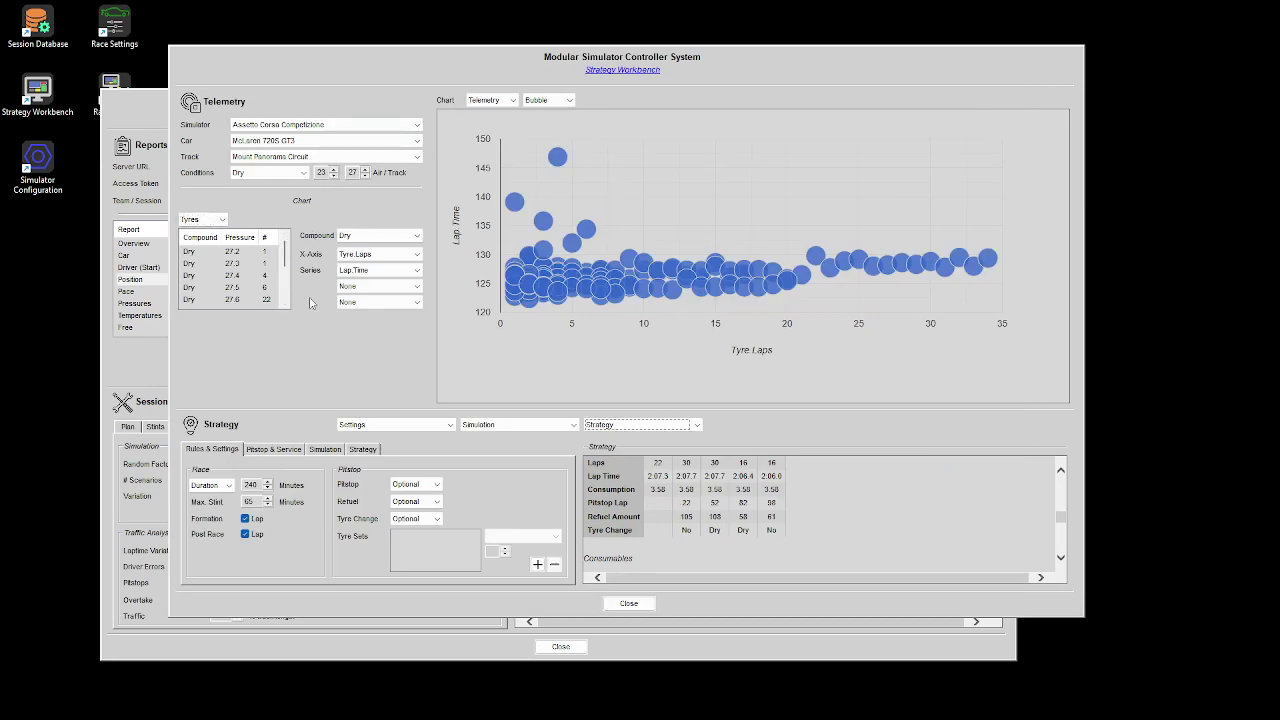
left_click(663, 655)
scroll(760, 588, "down", 5)
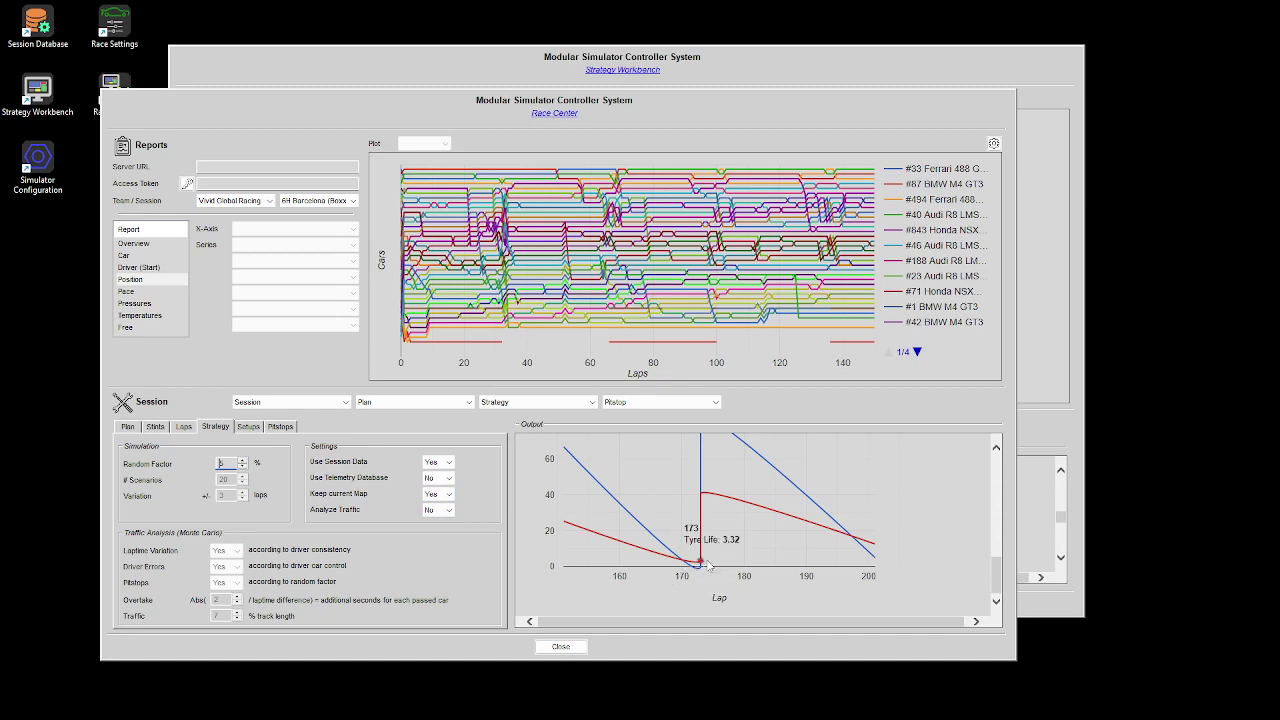
mouse_move(699, 565)
left_click(673, 62)
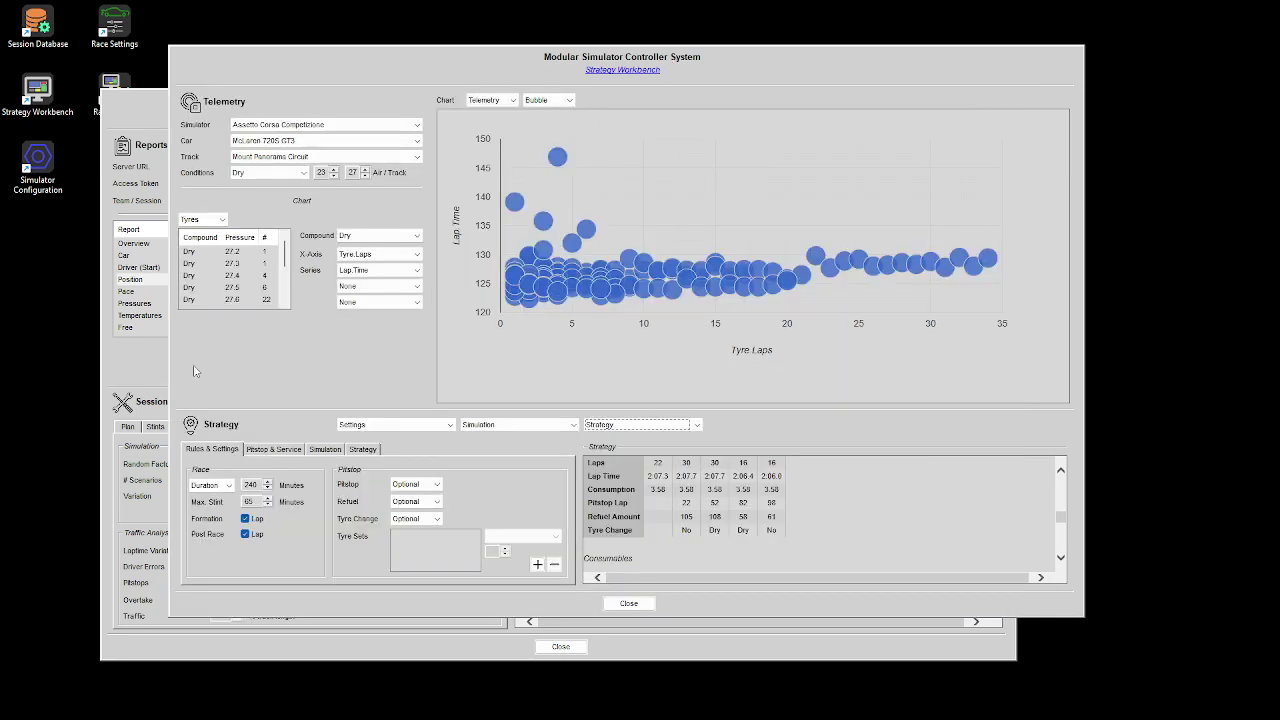
Return to the Strategy Workbench, look over the simulated Mount Panorama strategy's session data and save the strategy as Test.
left_click(152, 371)
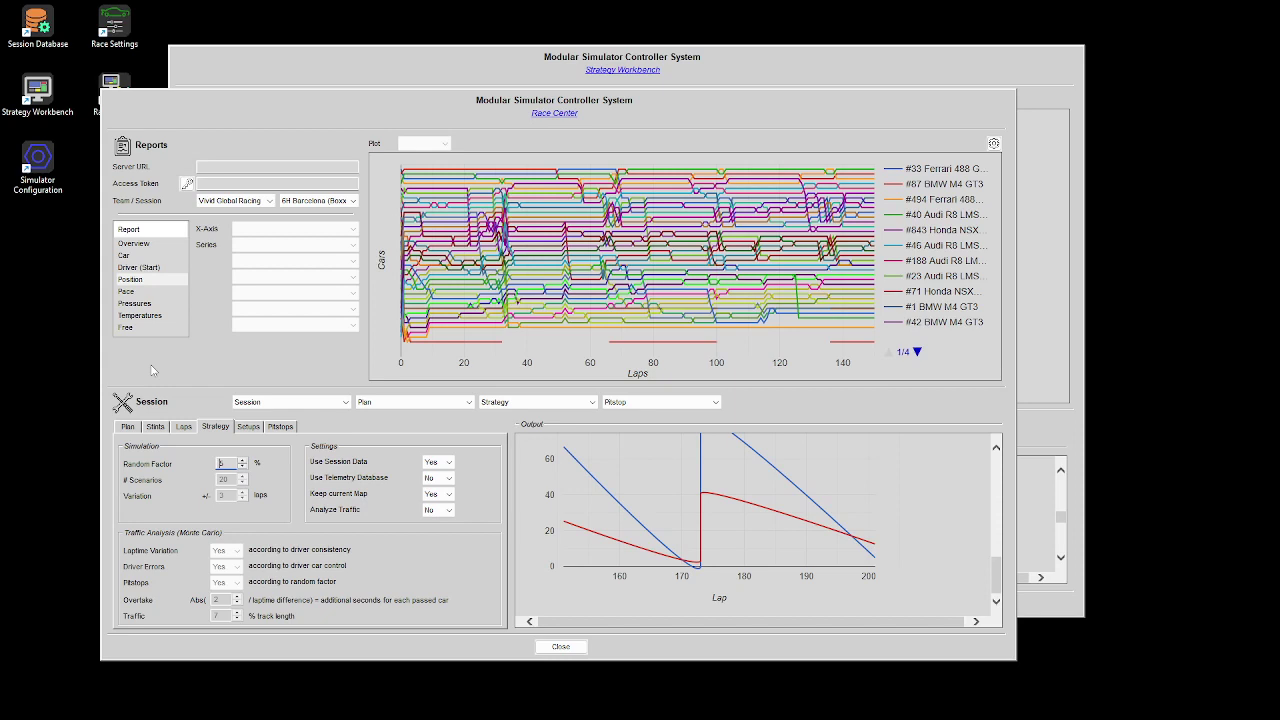
left_click(474, 62)
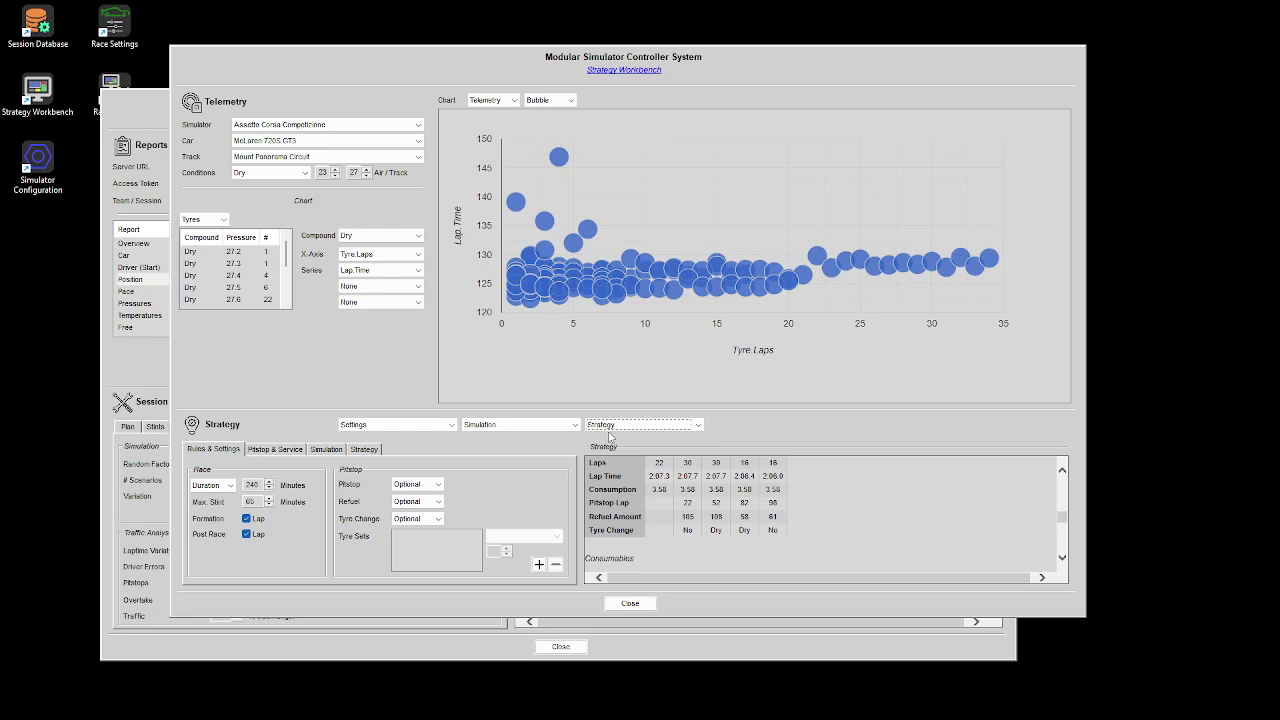
scroll(700, 507, "up", 5)
scroll(698, 508, "up", 3)
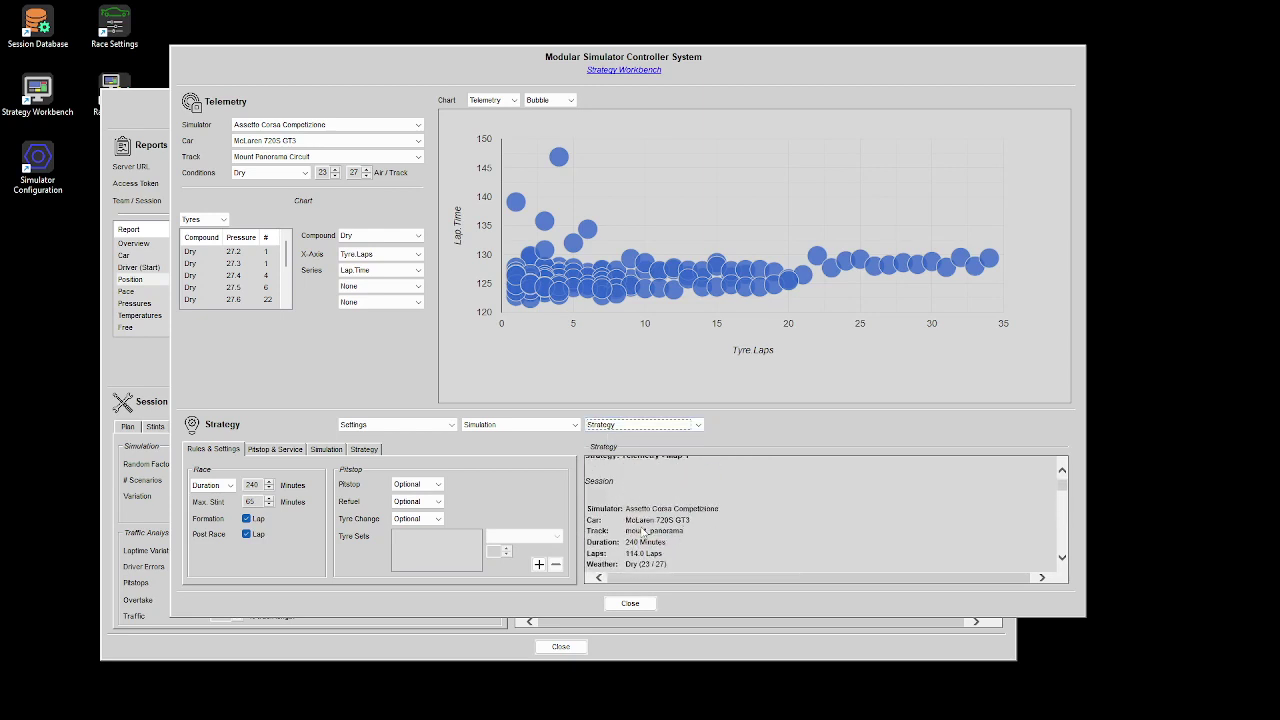
left_click(642, 426)
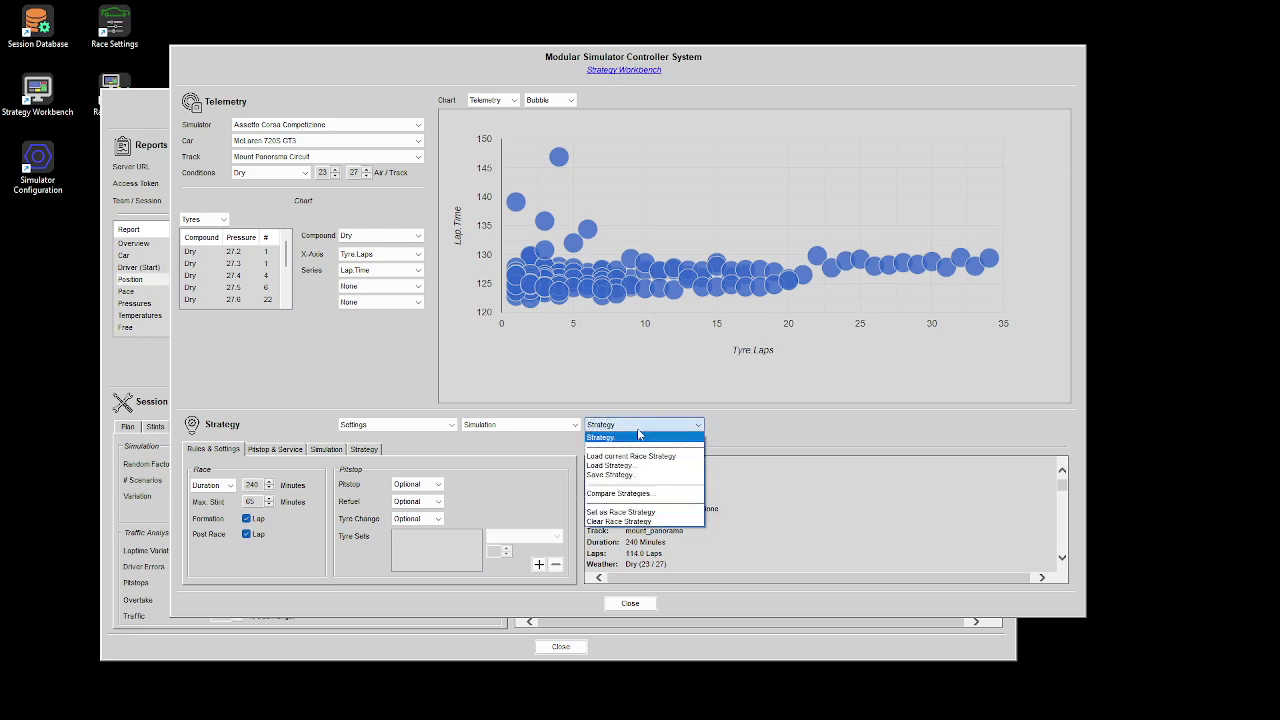
left_click(641, 476)
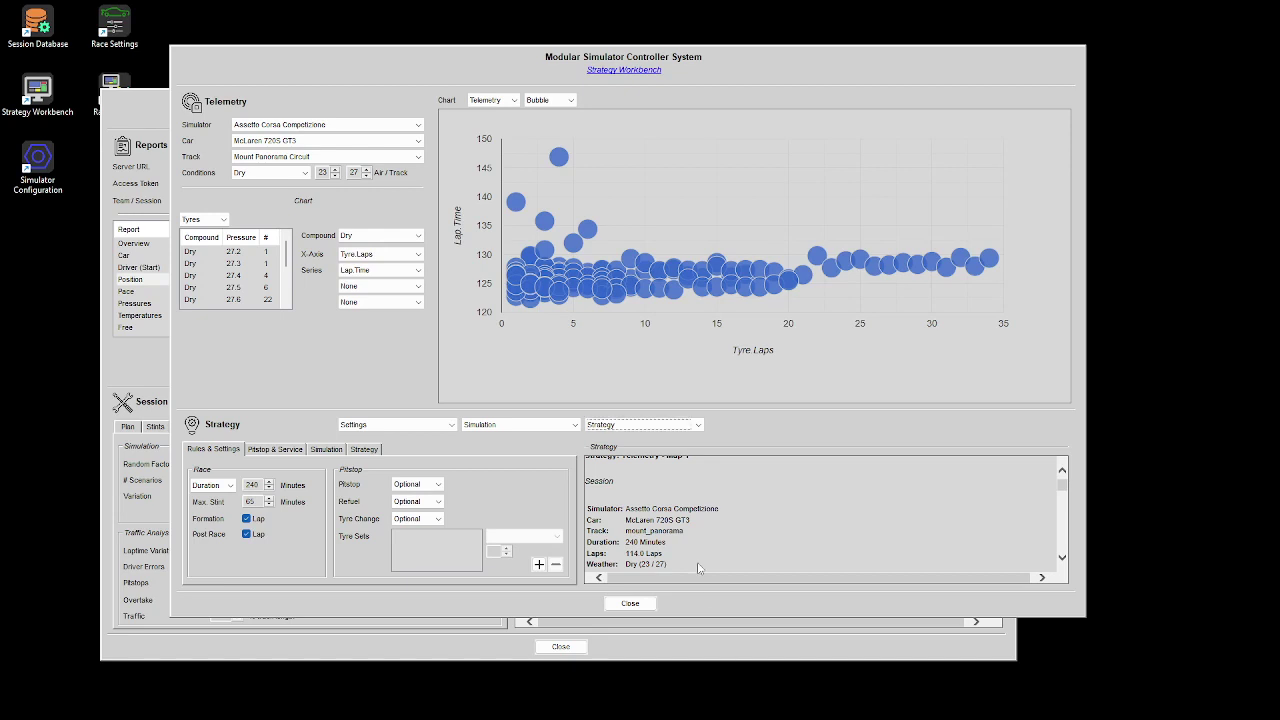
Load the saved strategy Test in Race Center and review its session data and Consumables chart.
left_click(740, 648)
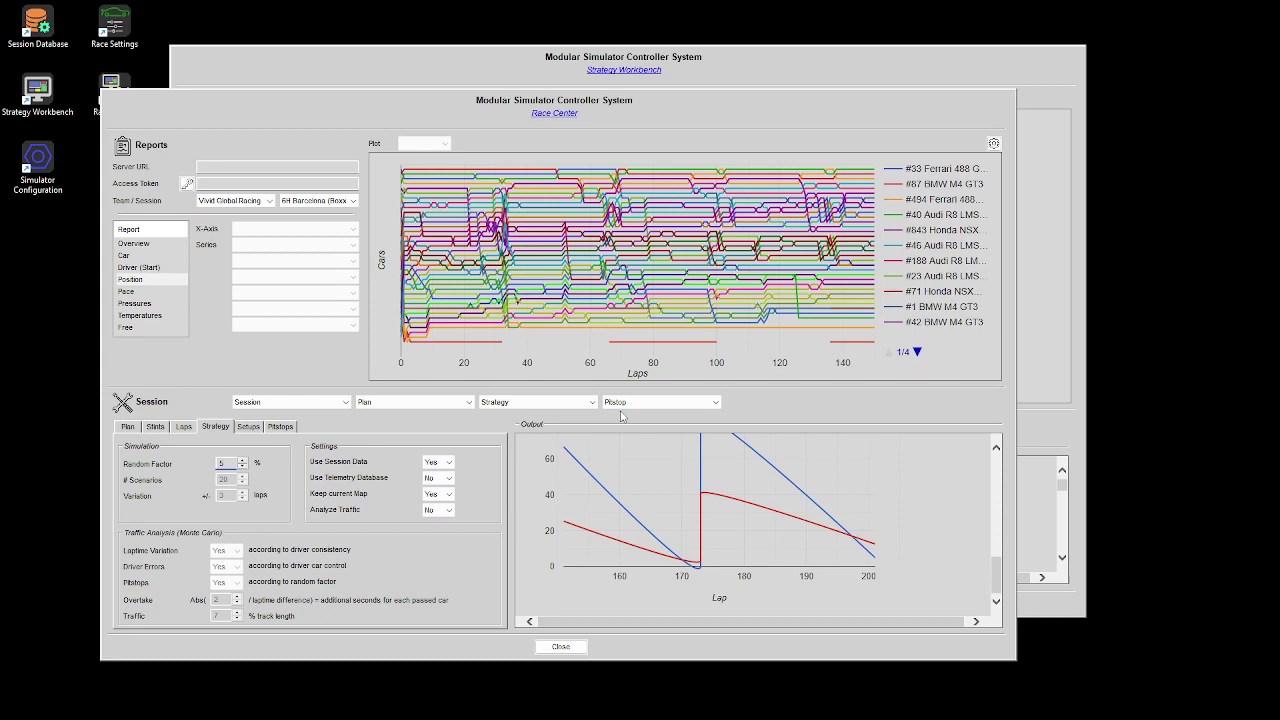
left_click(530, 405)
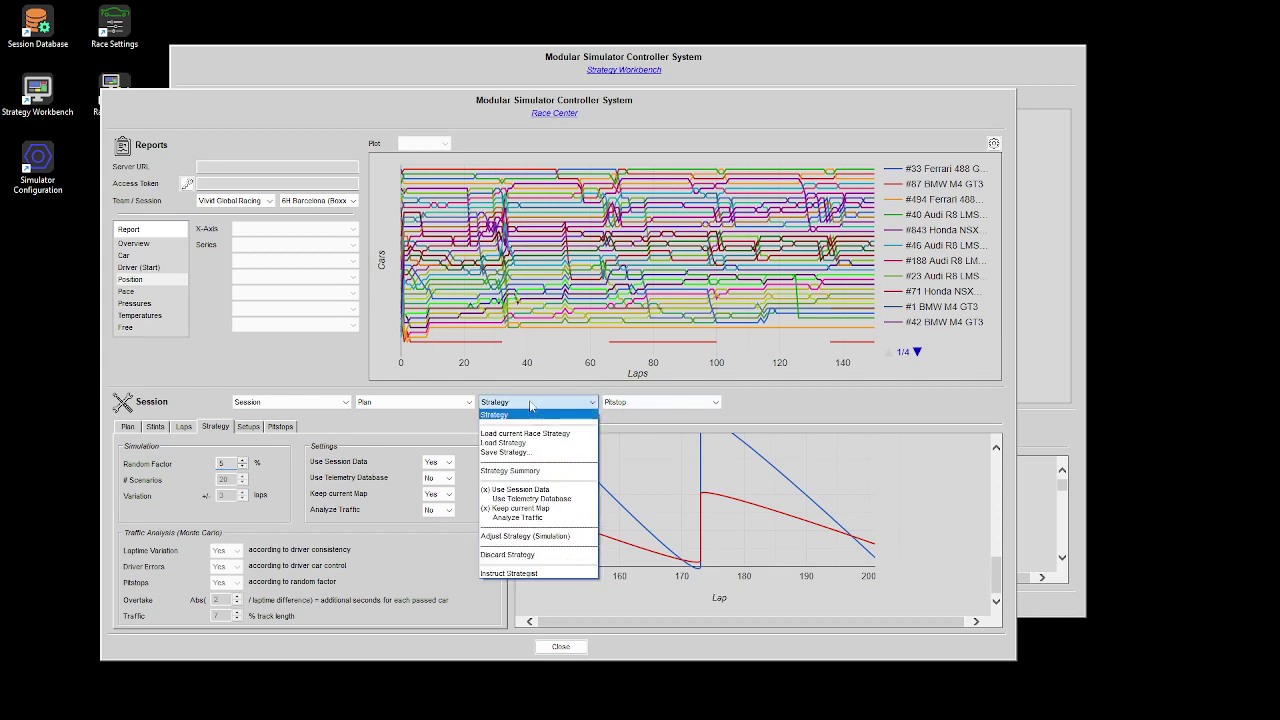
left_click(540, 453)
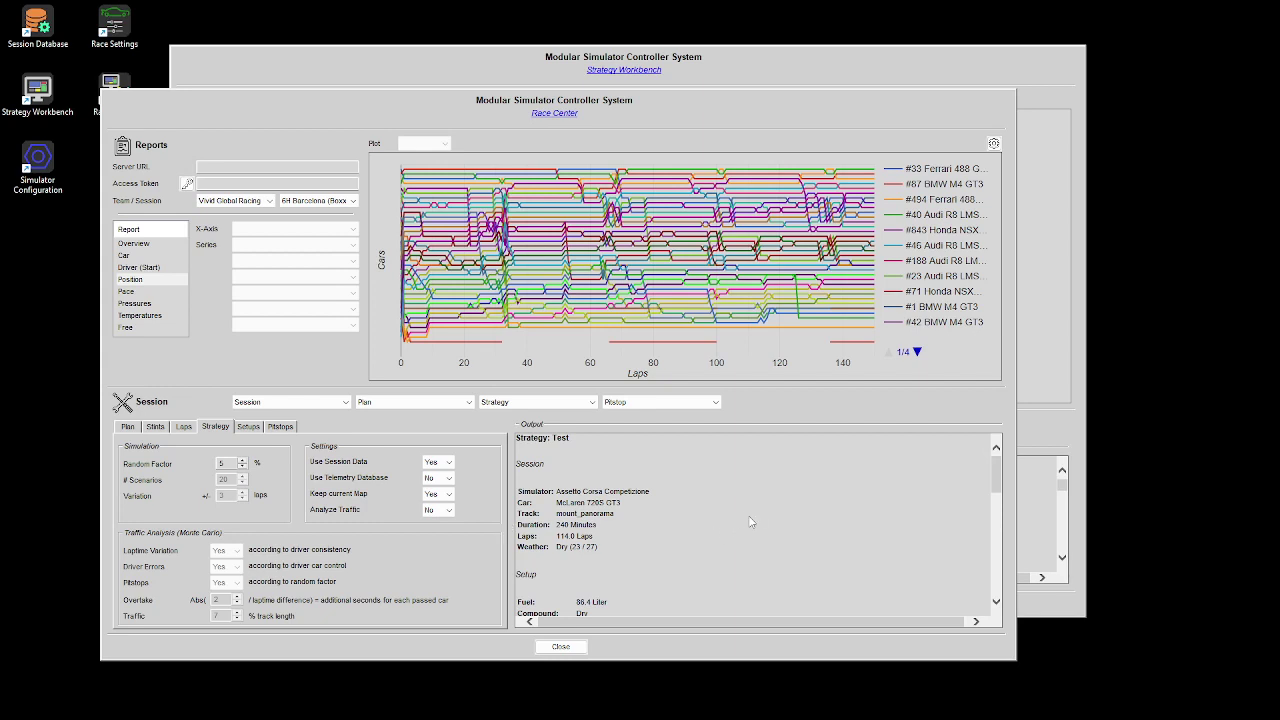
scroll(749, 519, "down", 10)
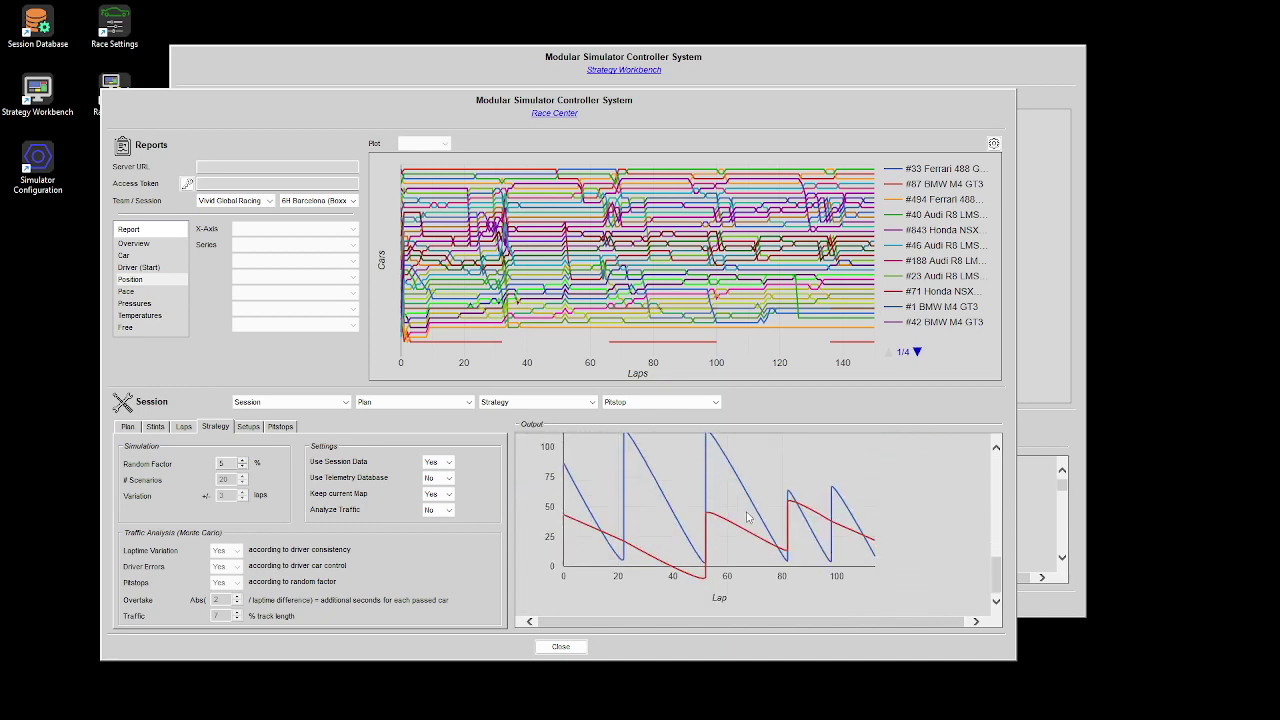
scroll(802, 534, "up", 3)
scroll(802, 534, "up", 8)
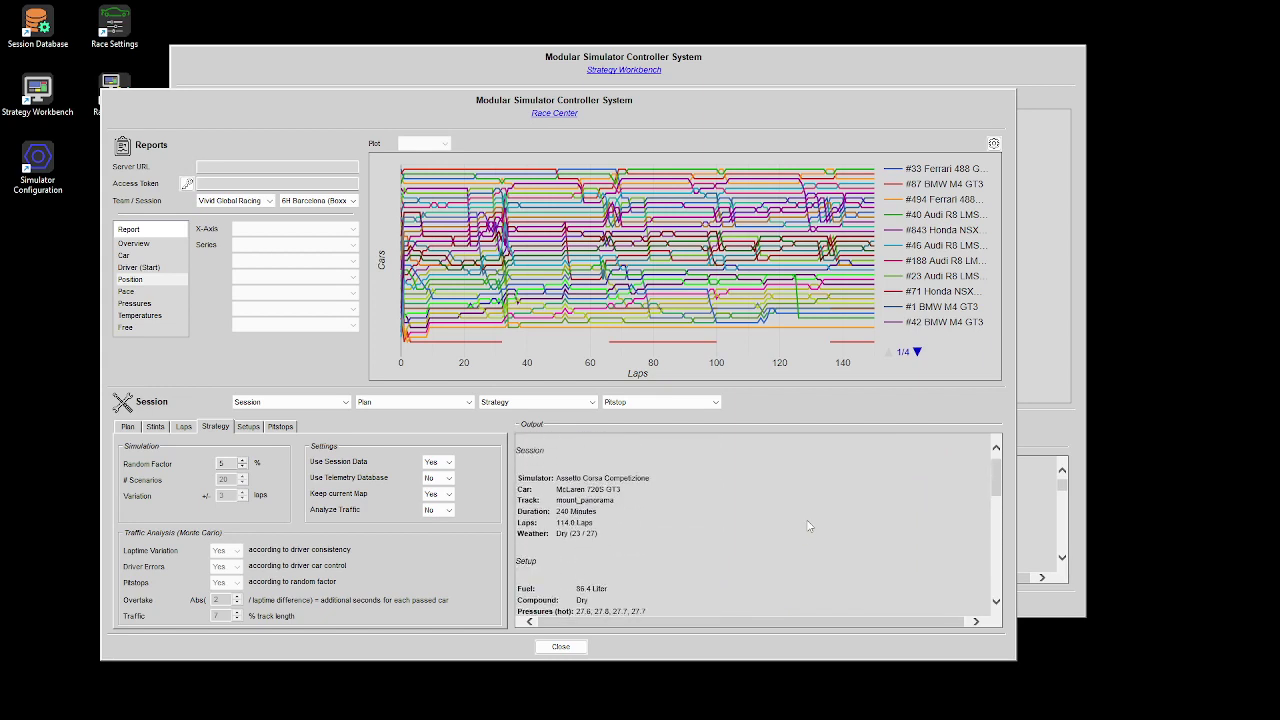
Switch back to the Strategy Workbench and select rFactor 2 as simulator with the Unknown car and Unknown track for the telemetry.
left_click(397, 62)
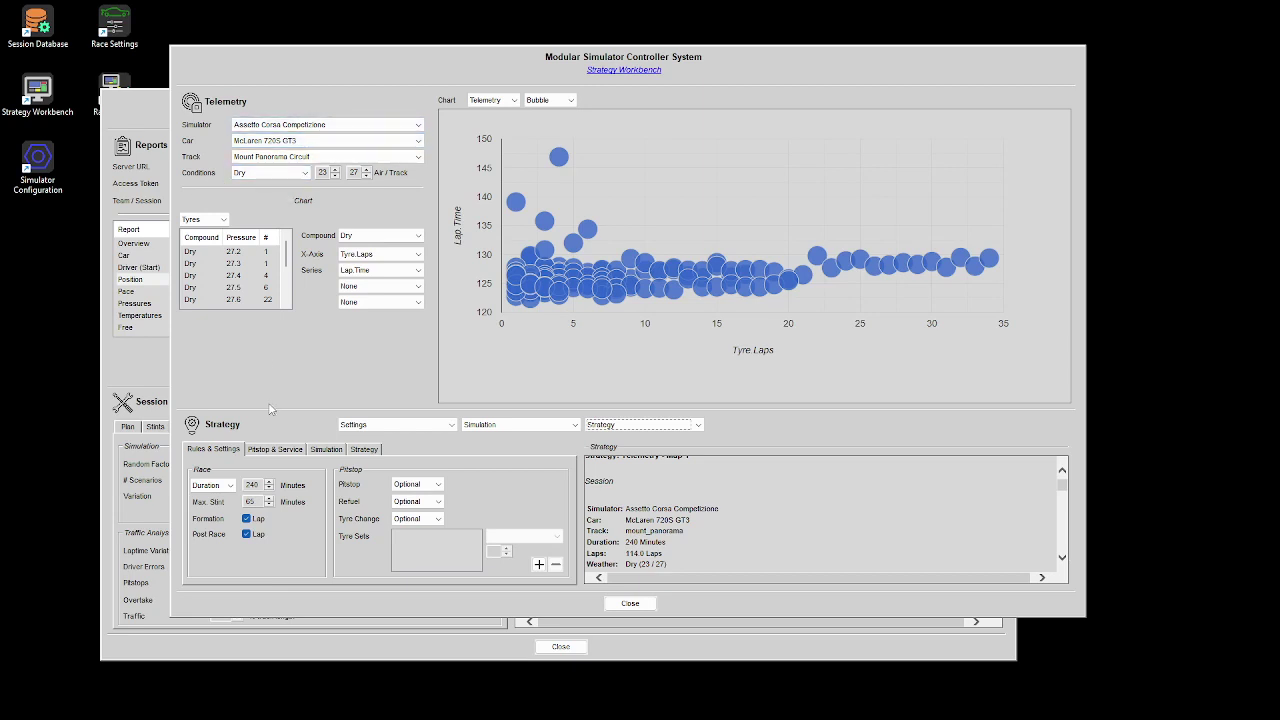
left_click(300, 125)
left_click(295, 185)
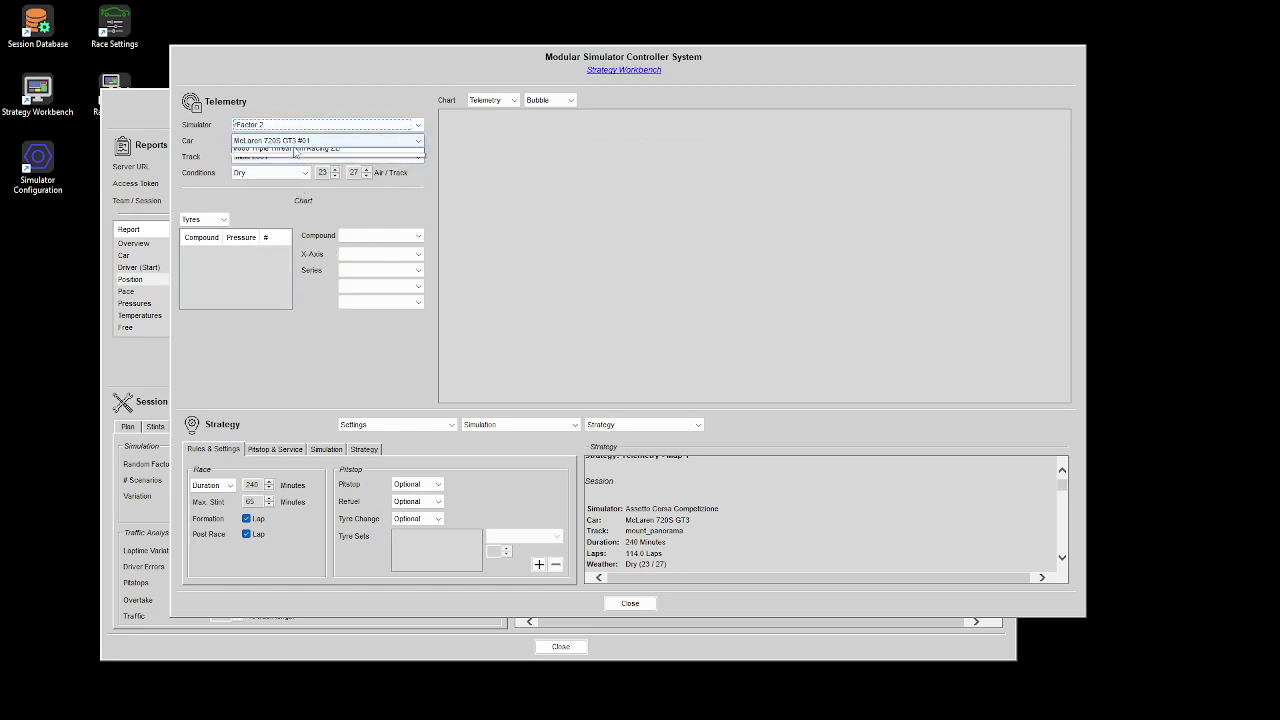
left_click(298, 141)
left_click(296, 163)
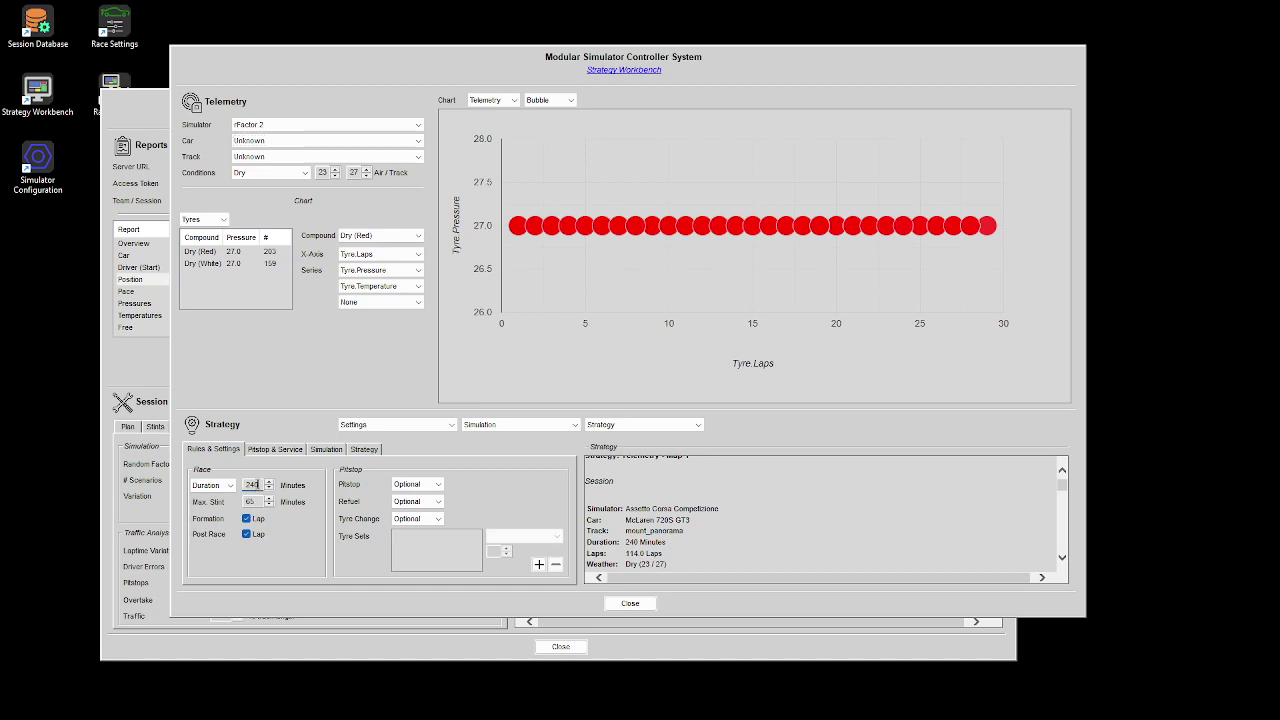
Set the race duration to 180 minutes and the maximum stint to 200 minutes.
double_click(252, 485)
type("180")
key("Tab")
type("2000")
Define the available tyre sets as 2 sets of Dry (Red) and 1 set of Dry (White).
left_click(539, 564)
left_click(492, 540)
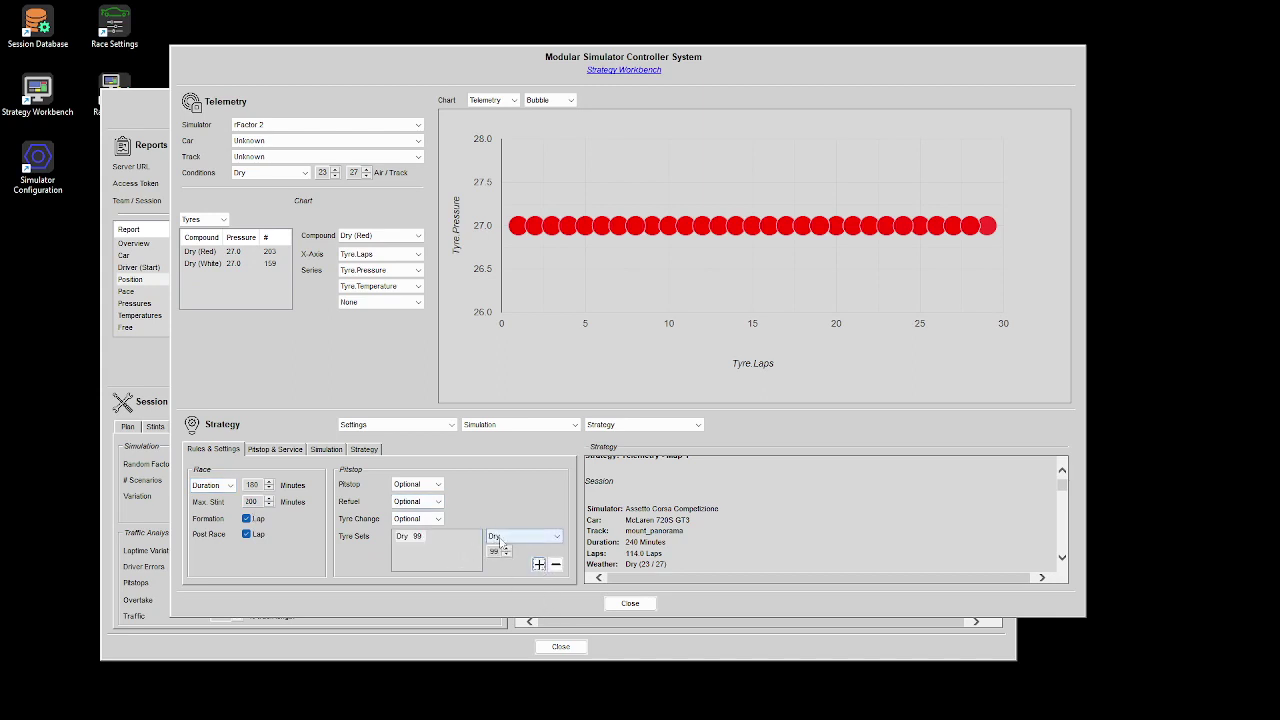
left_click(534, 578)
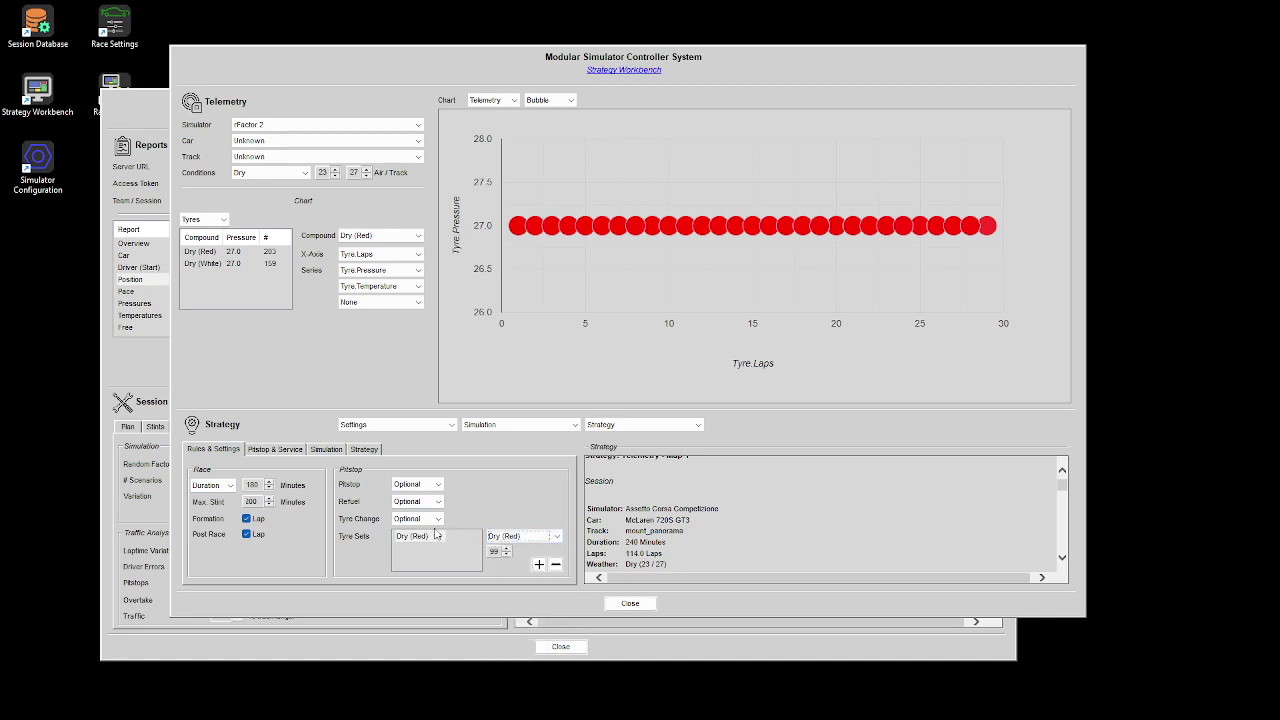
double_click(494, 552)
type("2")
left_click(538, 565)
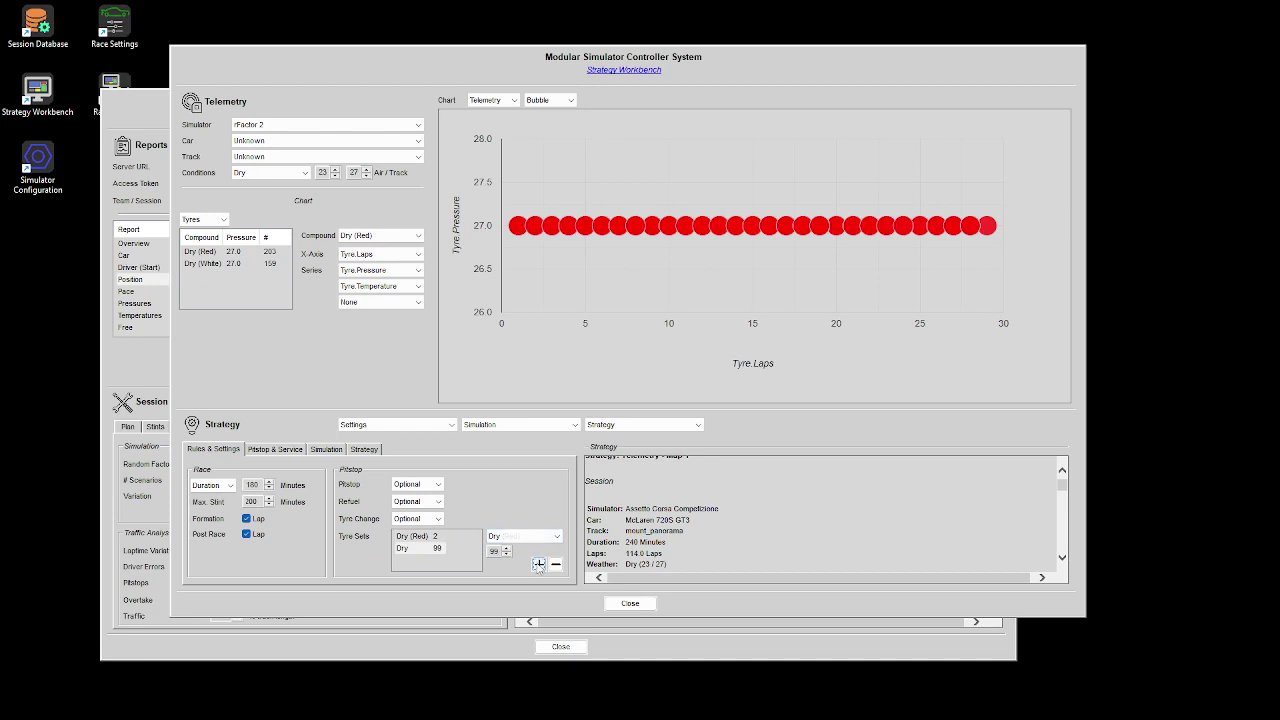
left_click(495, 541)
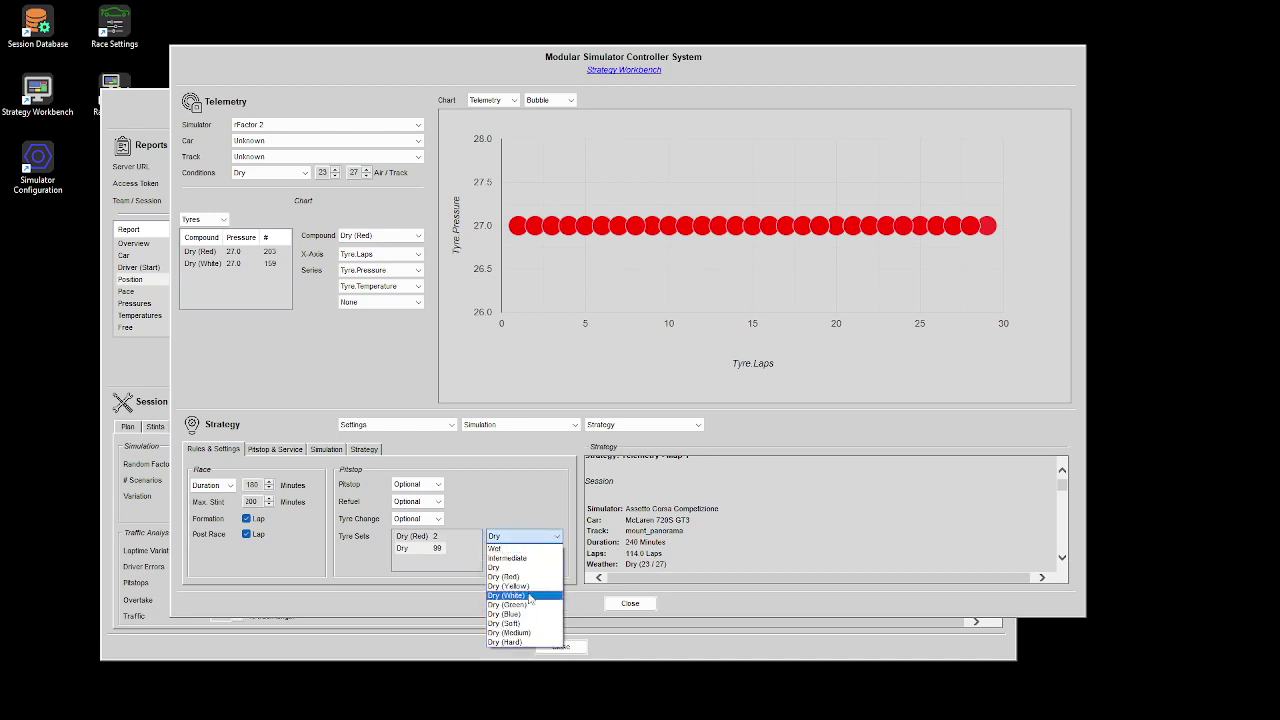
left_click(530, 597)
double_click(493, 551)
type("1")
key("Tab")
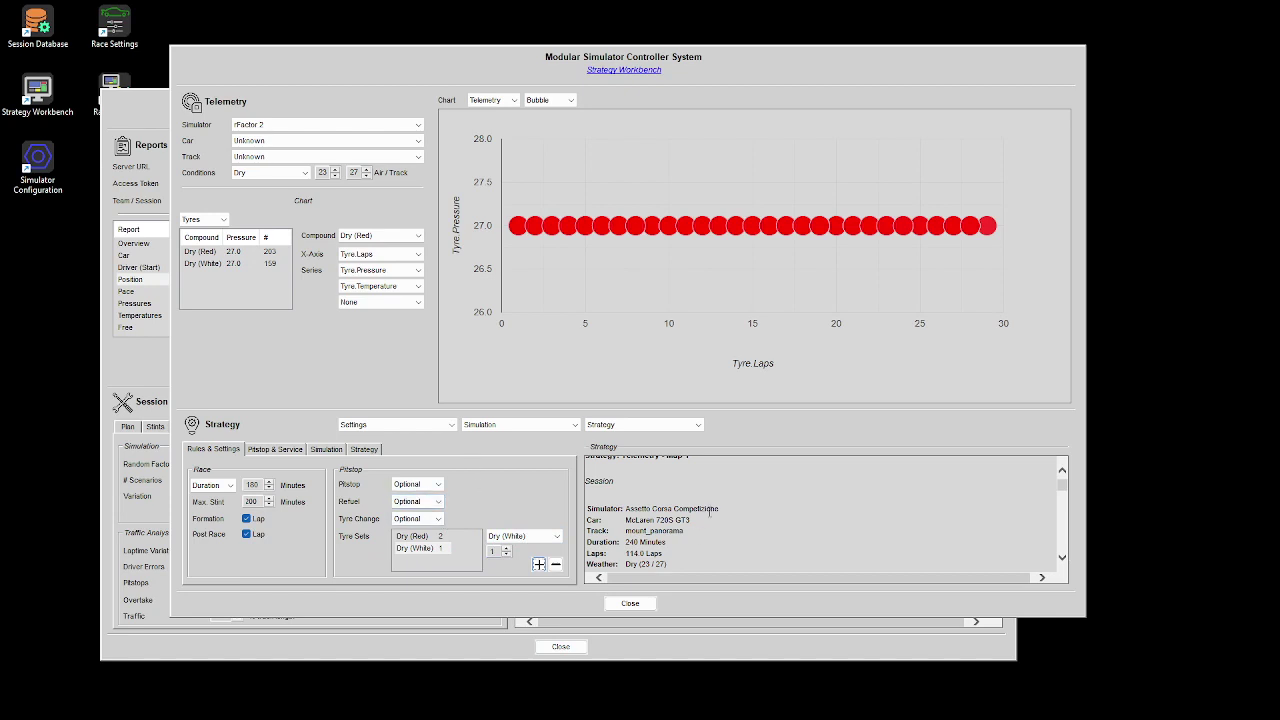
Try to simulate the race with Dry as the initial compound and recheck the defined tyre sets.
left_click(322, 453)
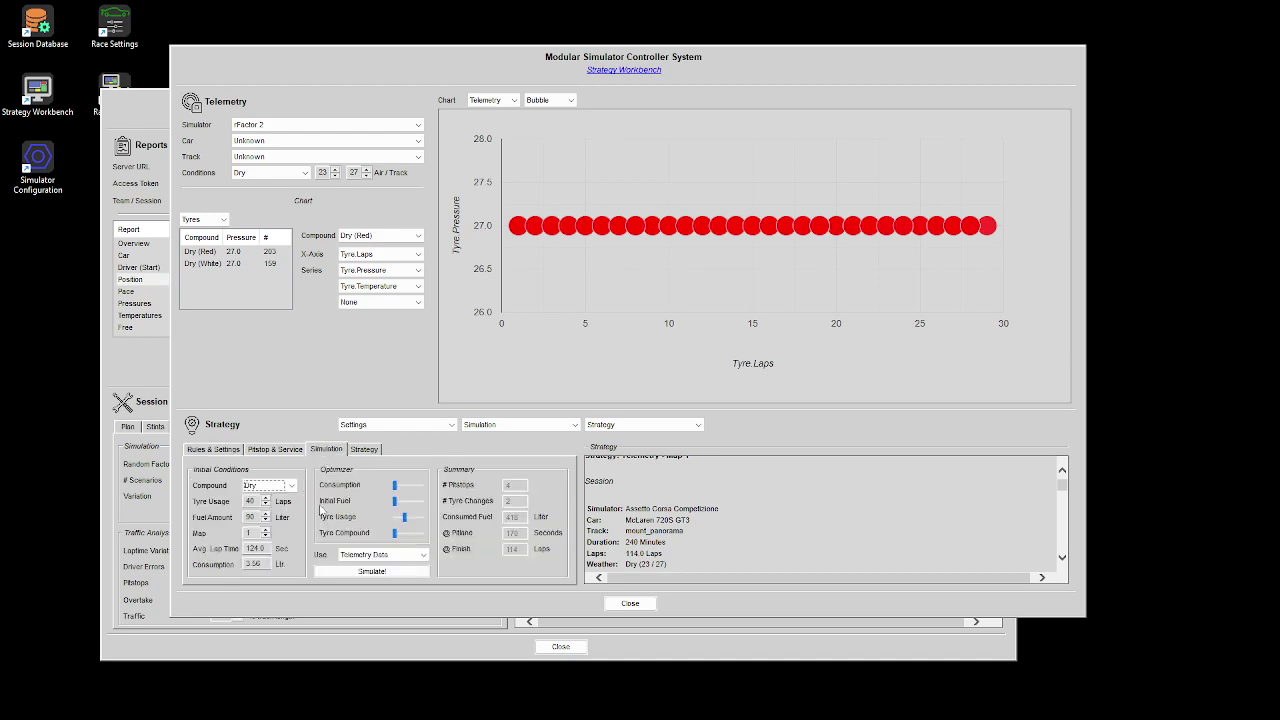
left_click(385, 570)
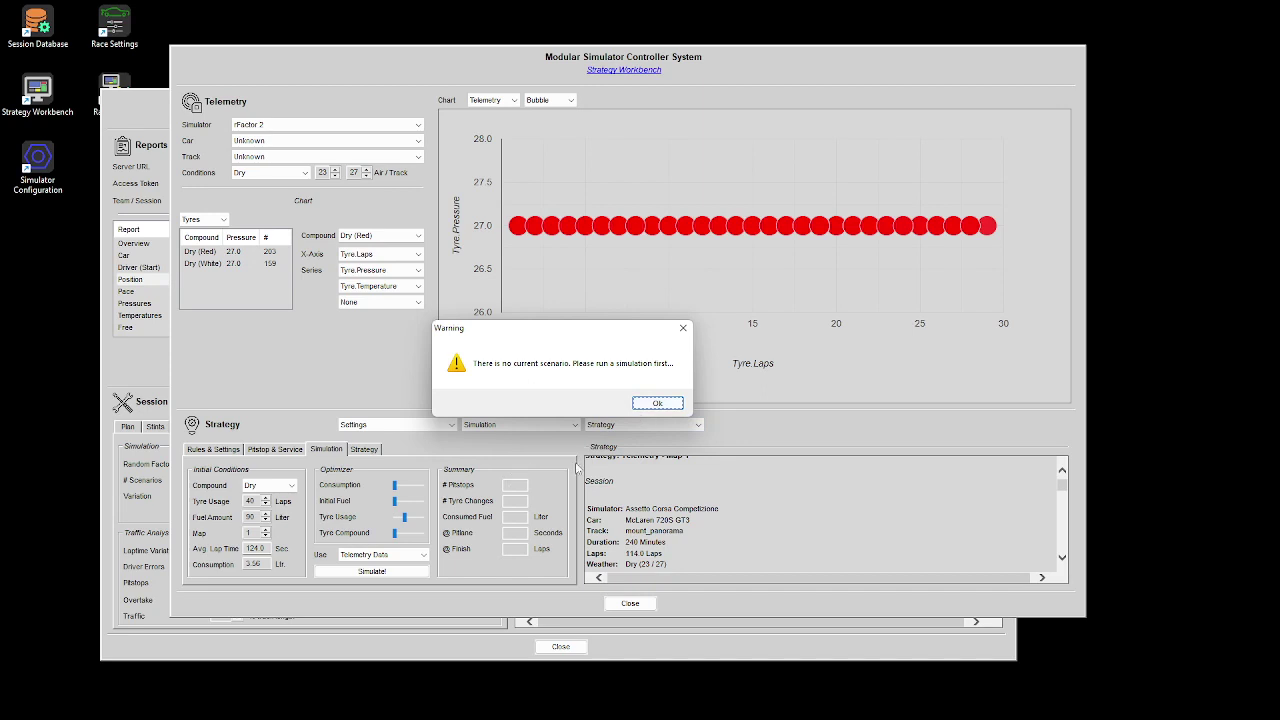
left_click(658, 404)
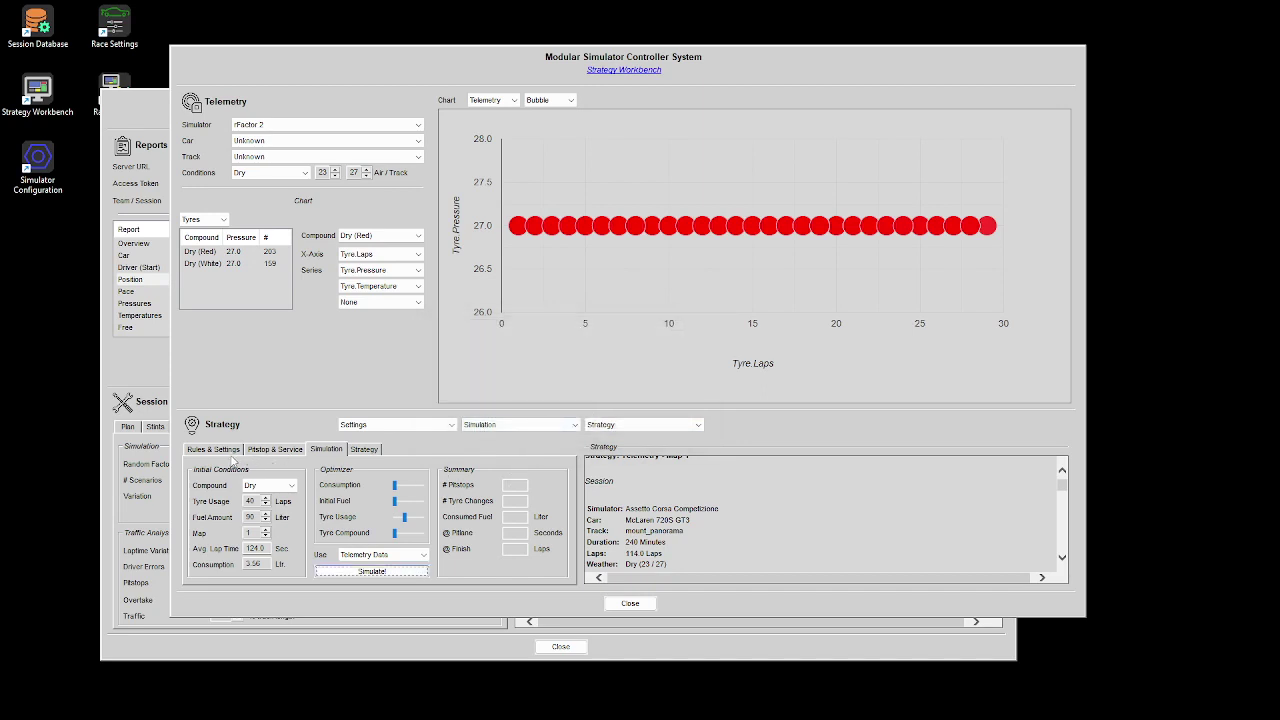
left_click(229, 451)
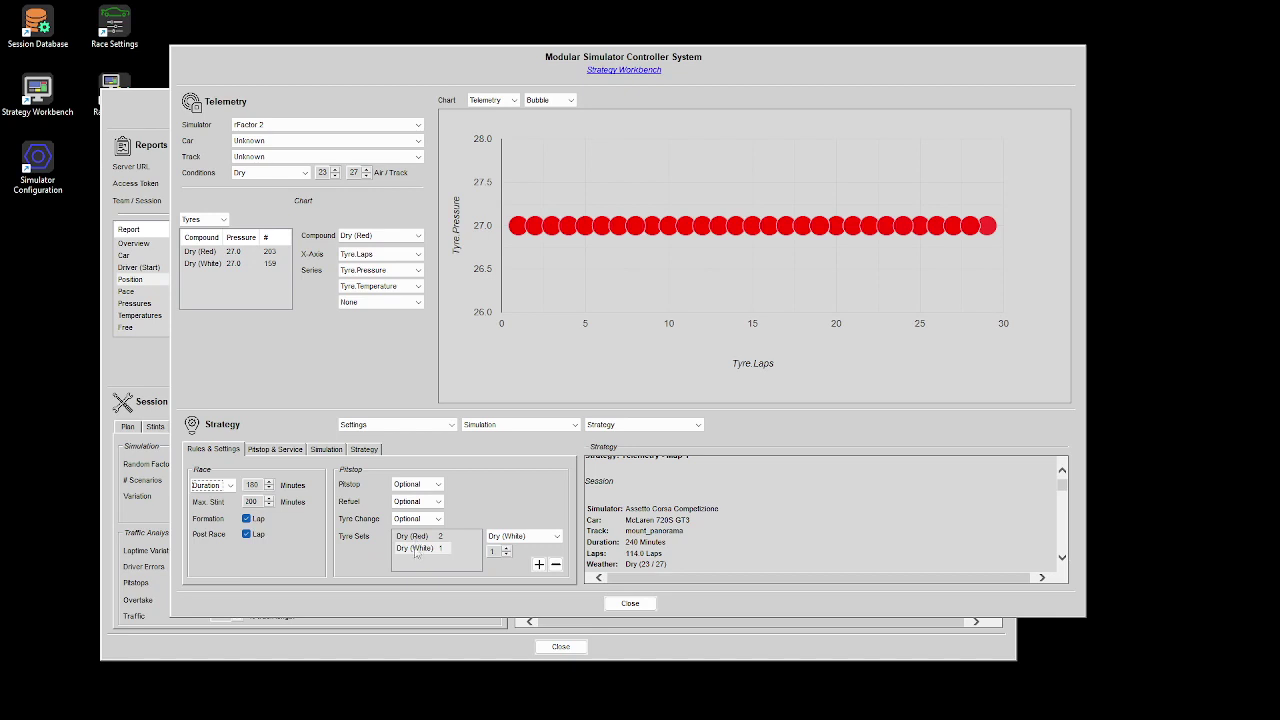
left_click(314, 452)
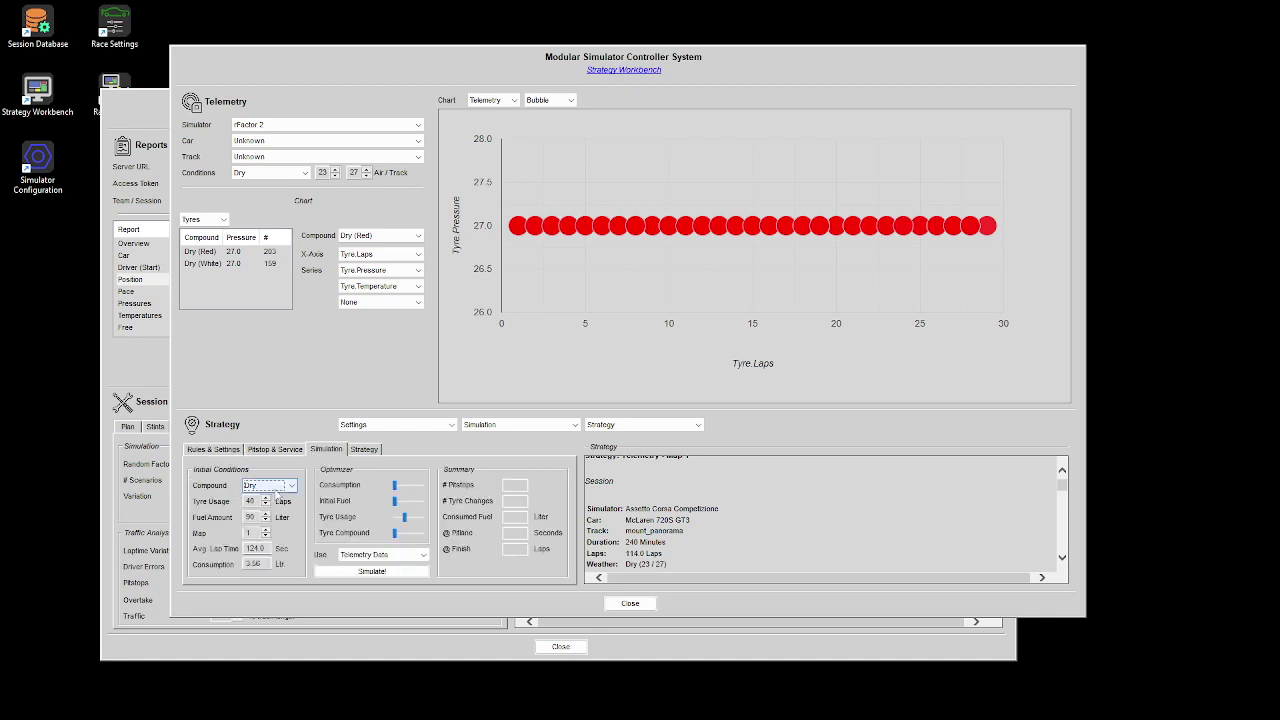
Set the initial tyre compound for the simulation to Dry (Red).
left_click(276, 487)
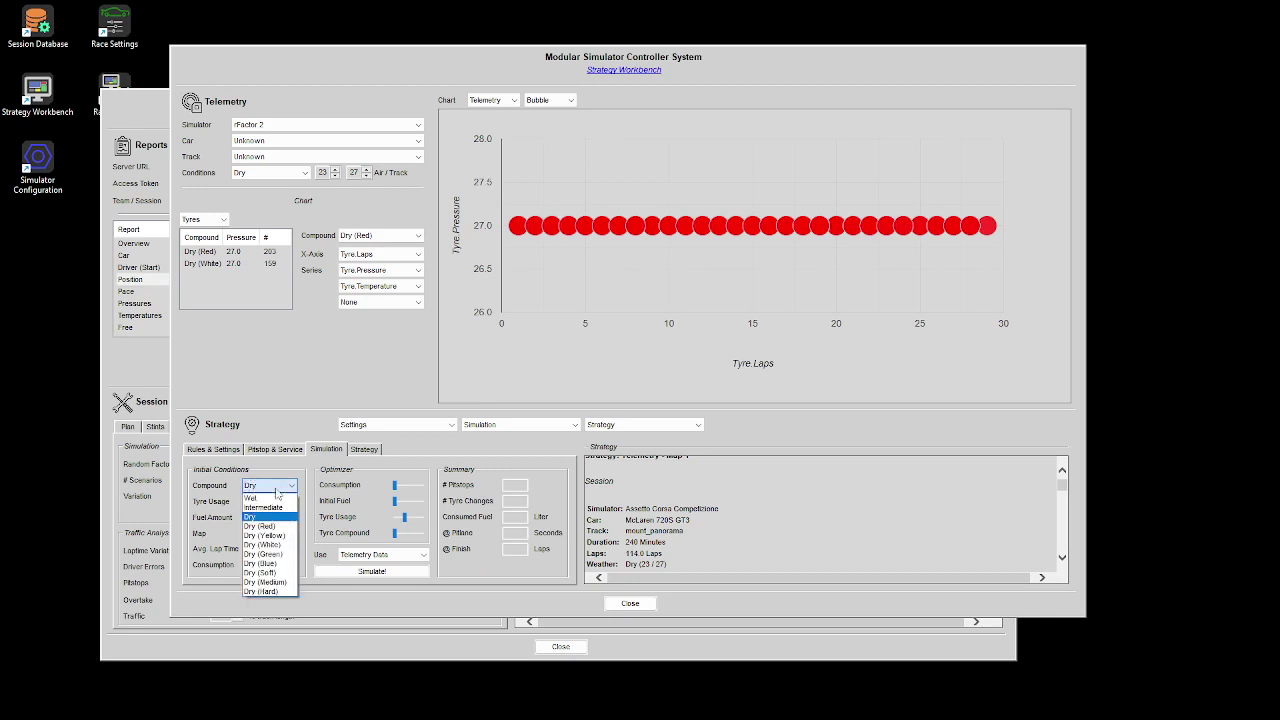
left_click(289, 527)
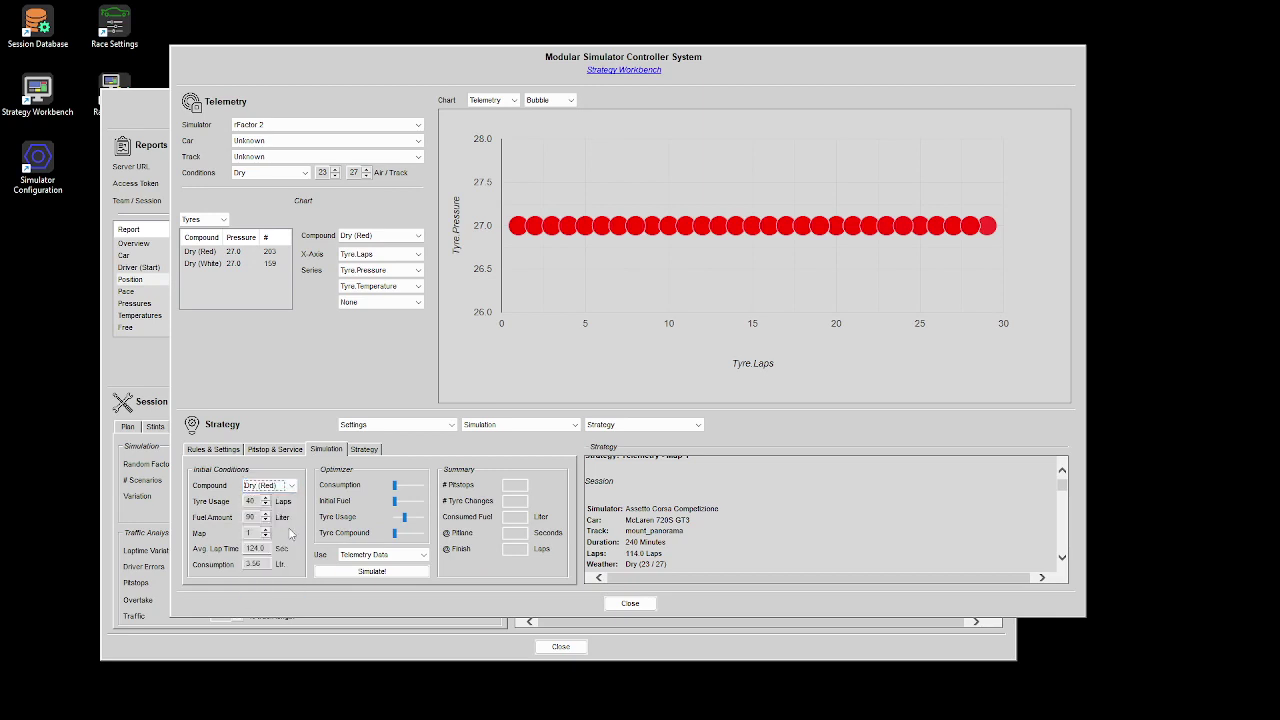
left_click(258, 487)
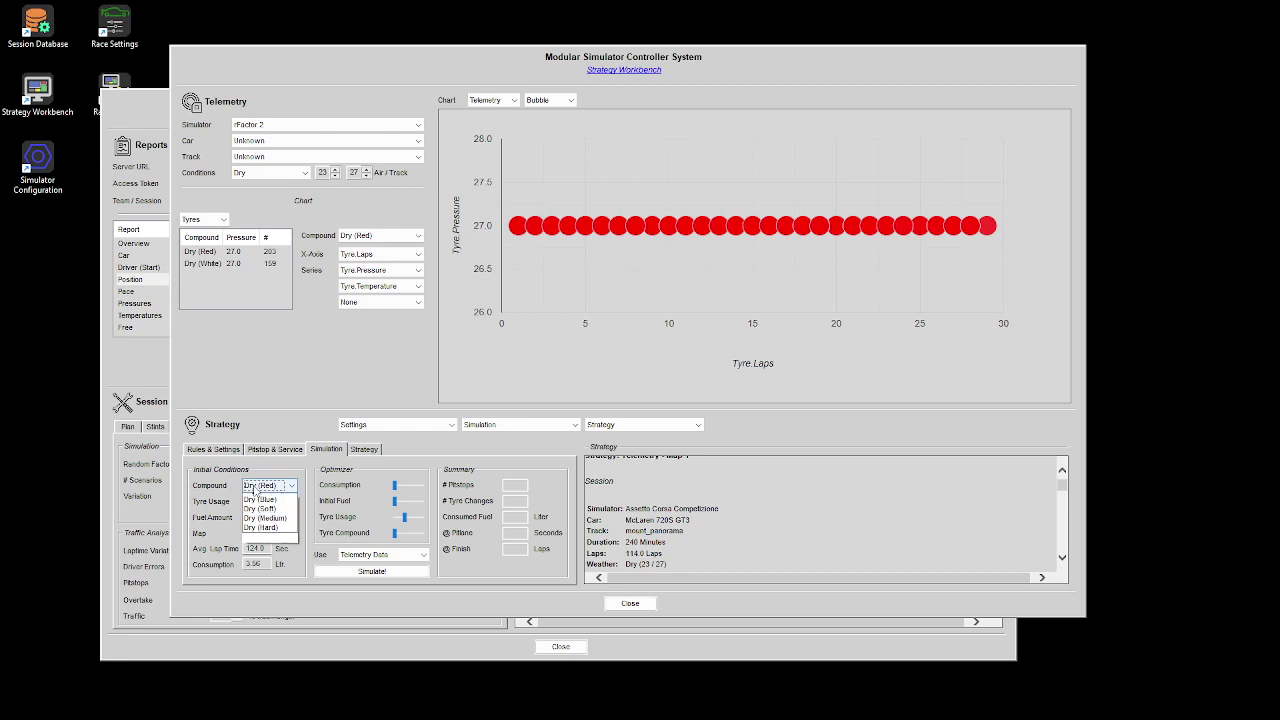
left_click(259, 516)
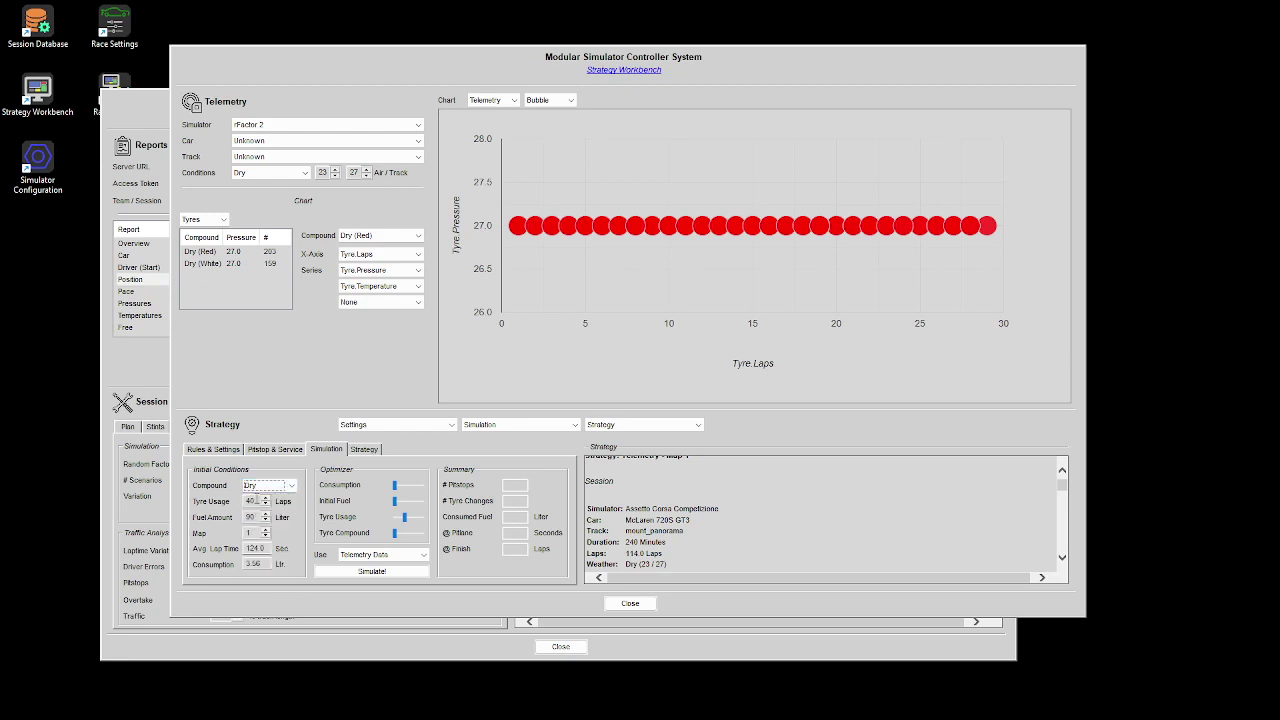
left_click(281, 487)
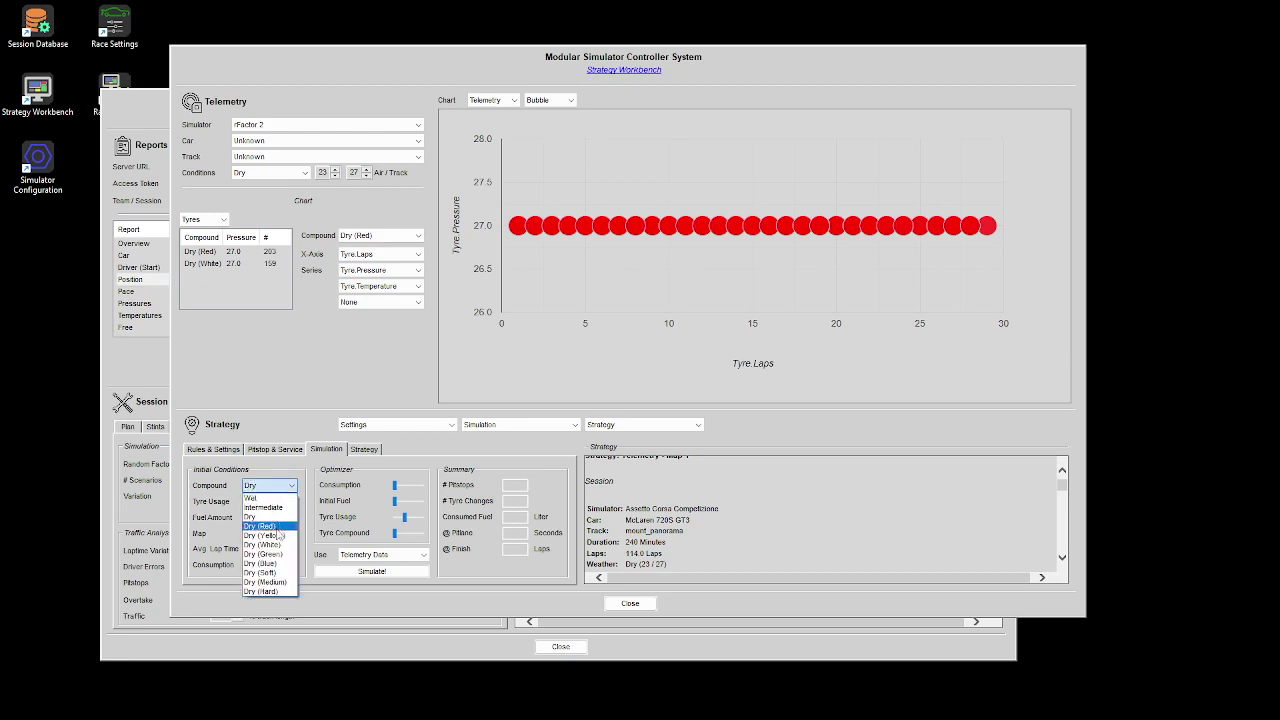
left_click(277, 528)
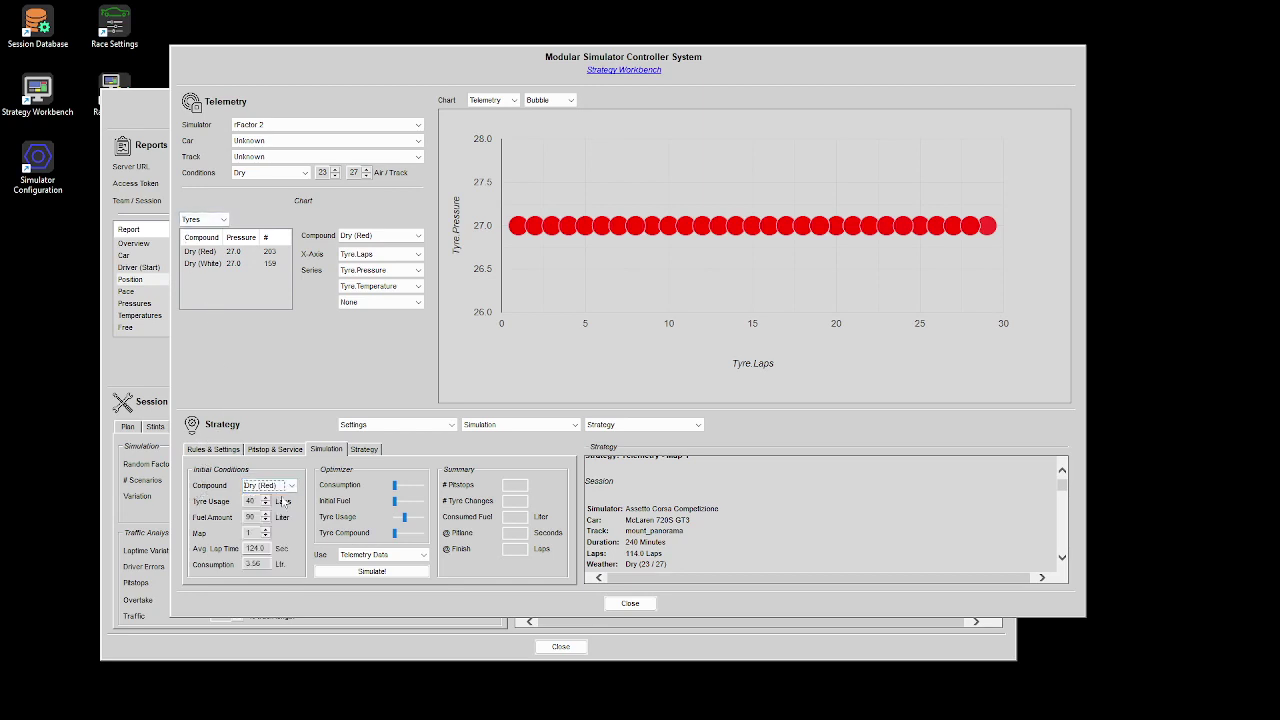
Run the strategy simulation and review the fuel and tyre curves in the Consumables chart.
left_click(397, 574)
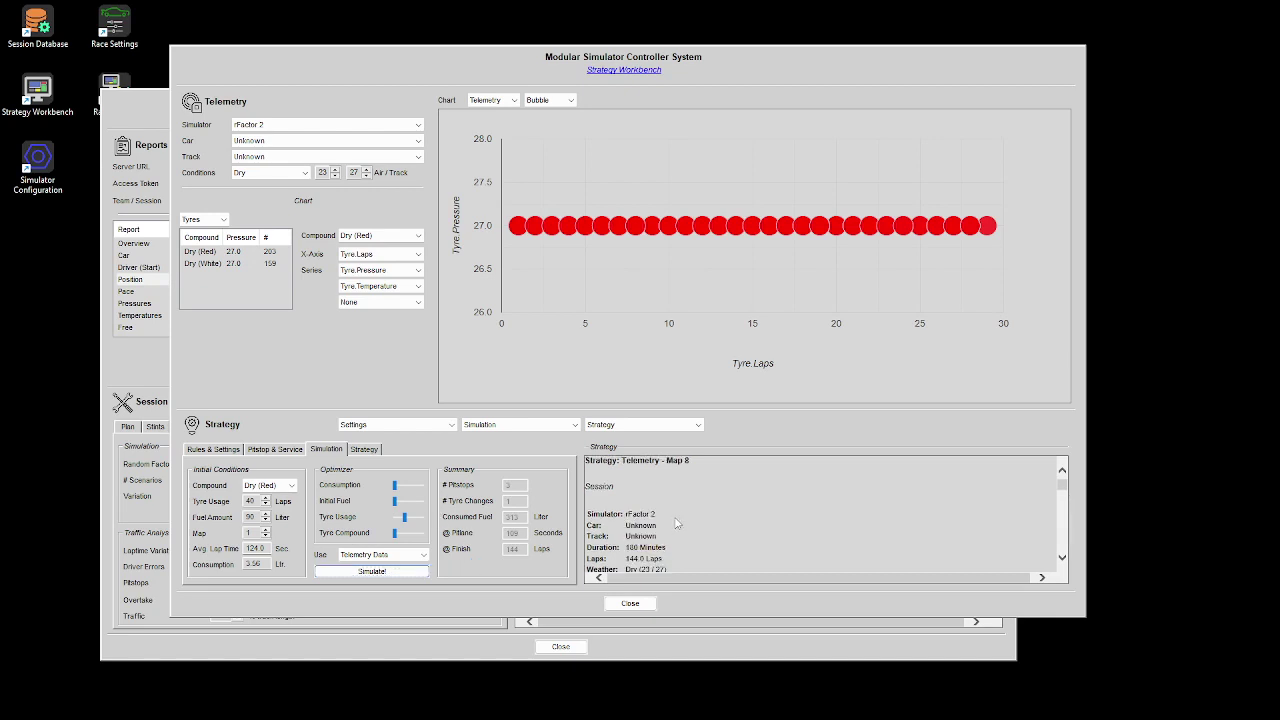
scroll(706, 520, "down", 6)
scroll(706, 520, "down", 2)
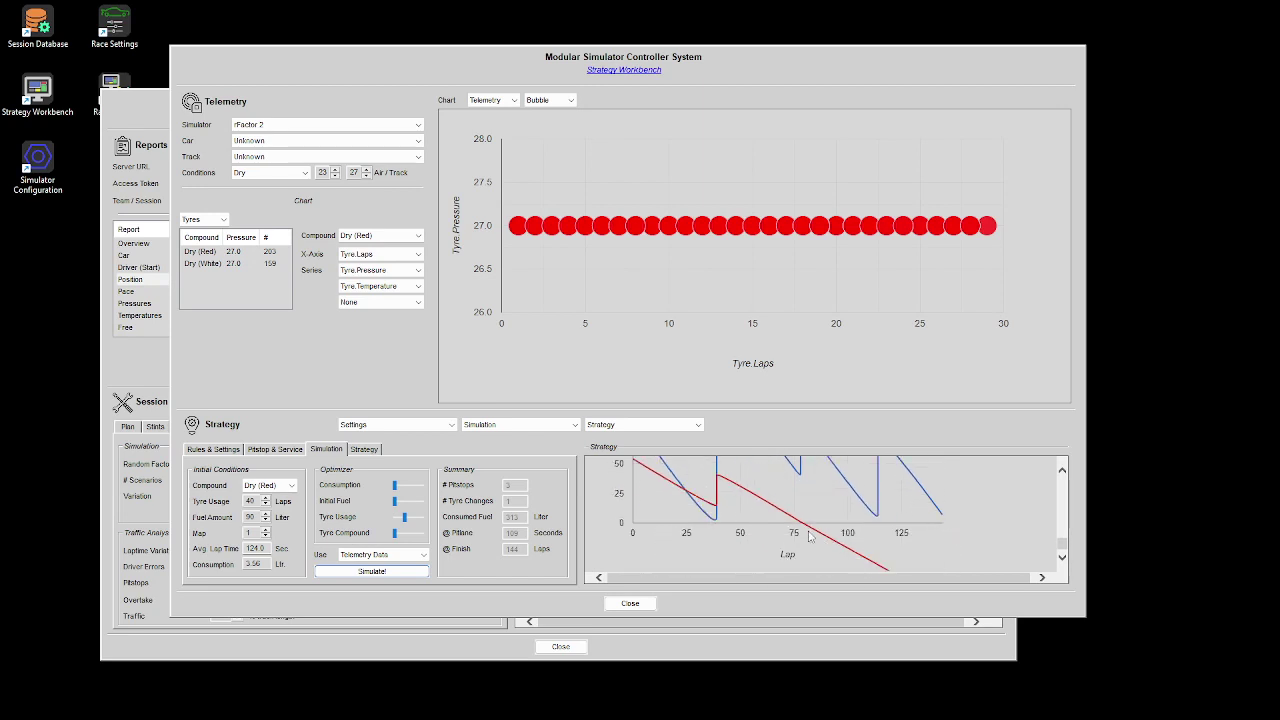
Lower the Tyre Usage optimizer to its minimum, raise the Tyre Compound optimizer to about a quarter and rerun the simulation.
left_click_drag(405, 518, 386, 519)
left_click_drag(395, 537, 403, 535)
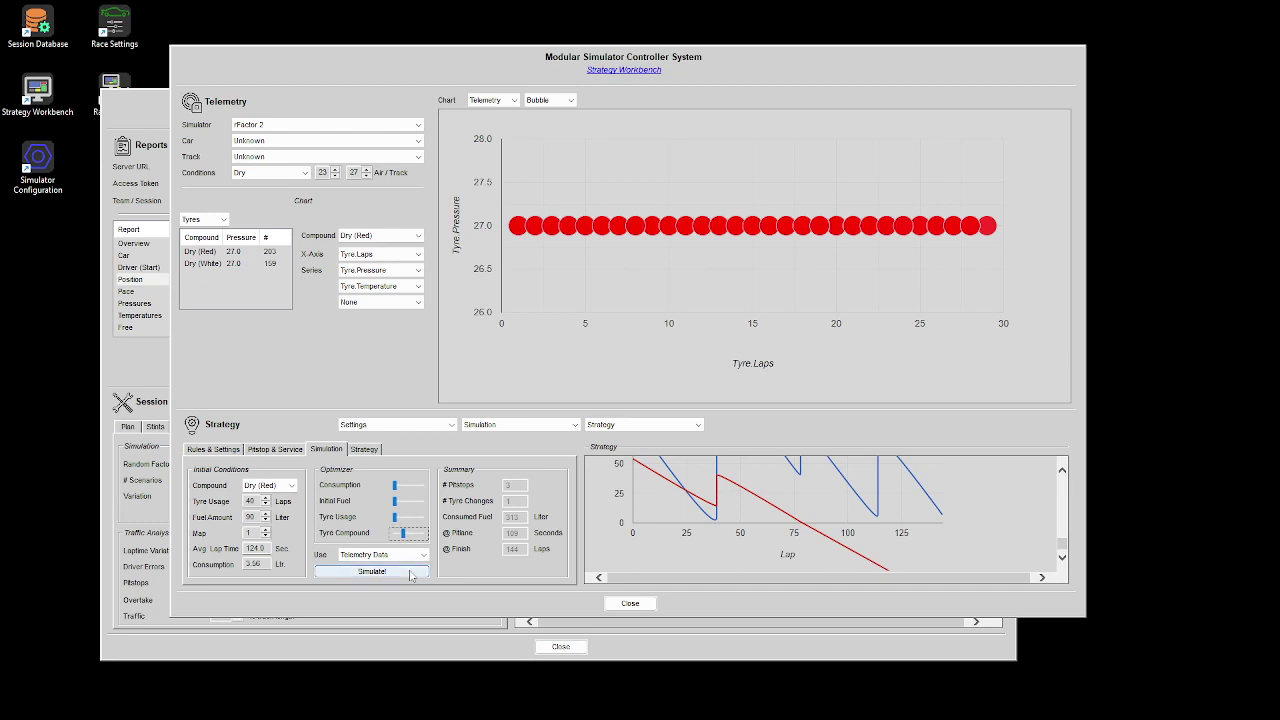
left_click(409, 572)
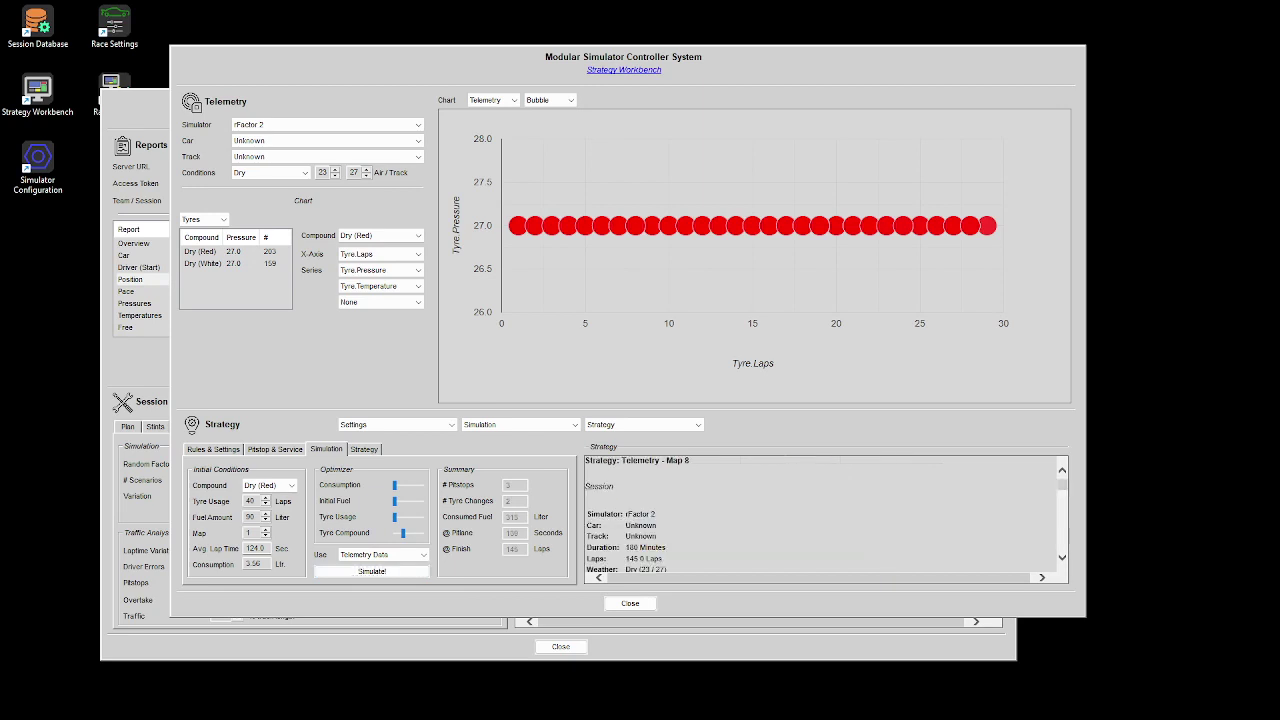
Review the new strategy's stint table, including the tyre changes, and its Consumables chart.
scroll(717, 524, "down", 5)
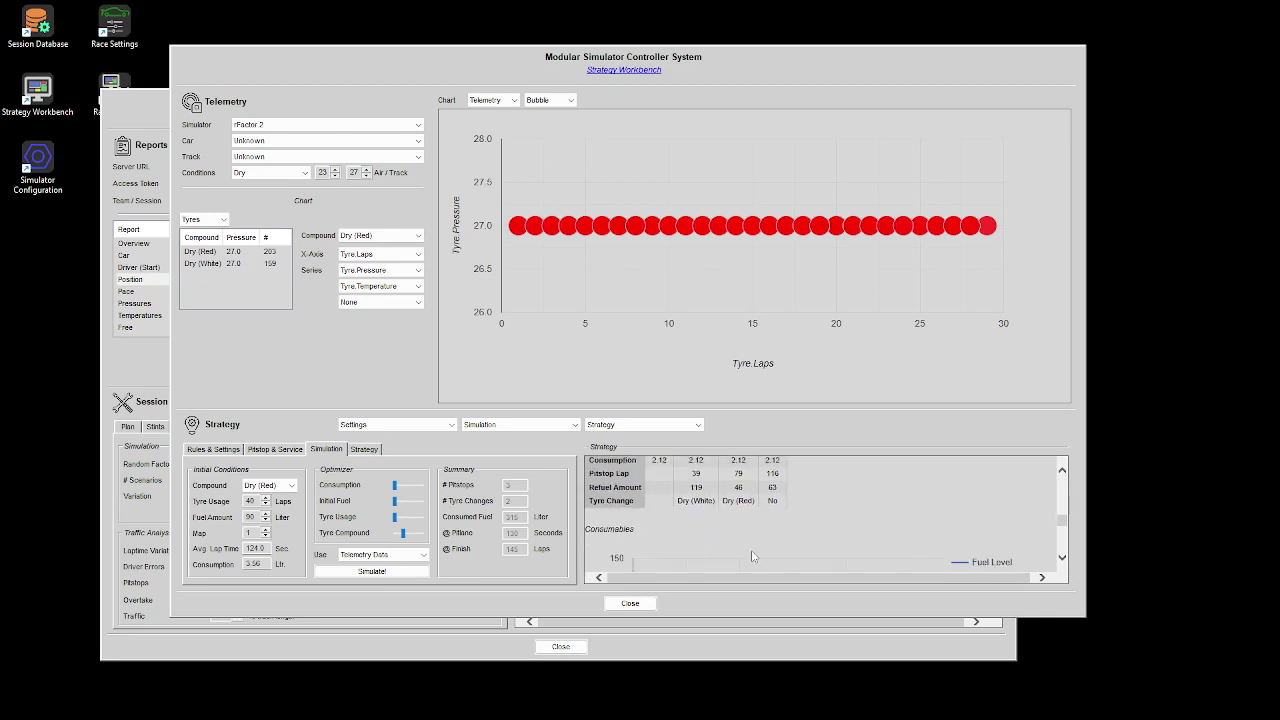
scroll(740, 540, "down", 5)
scroll(716, 535, "up", 5)
scroll(714, 534, "up", 1)
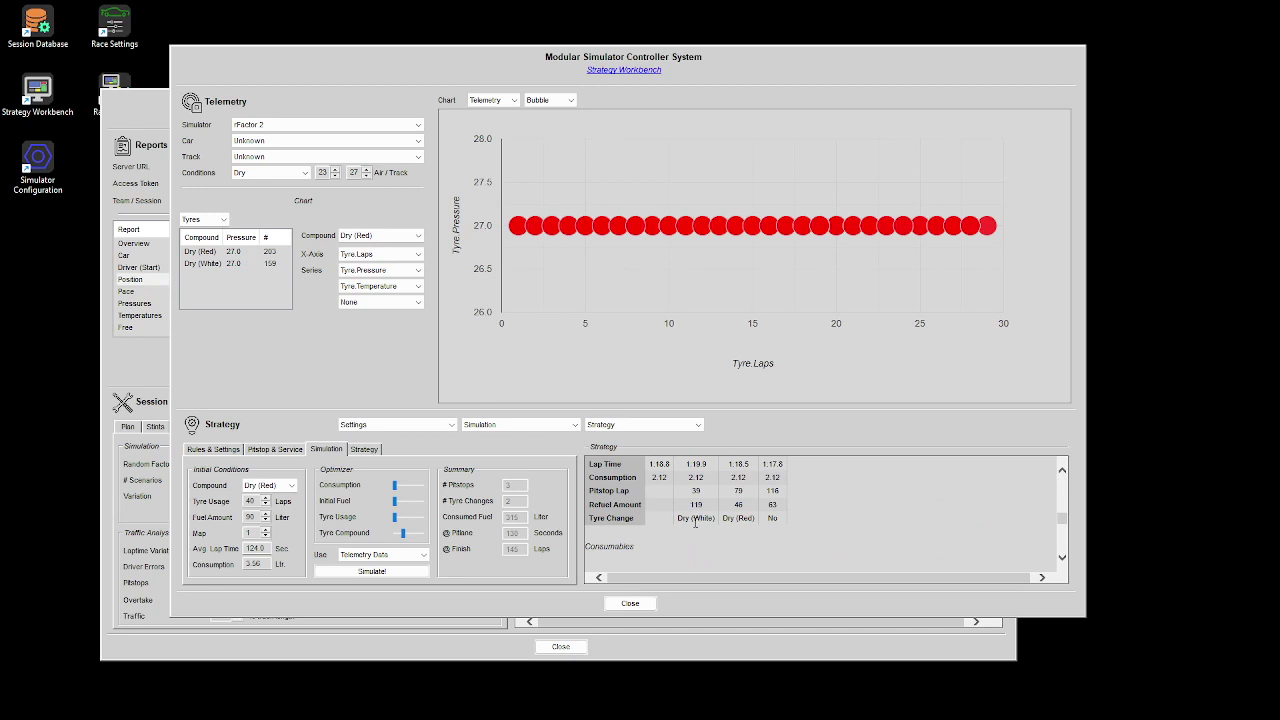
Compare the available tyre sets in the race rules with the strategy's stint table and Consumables chart.
left_click(231, 450)
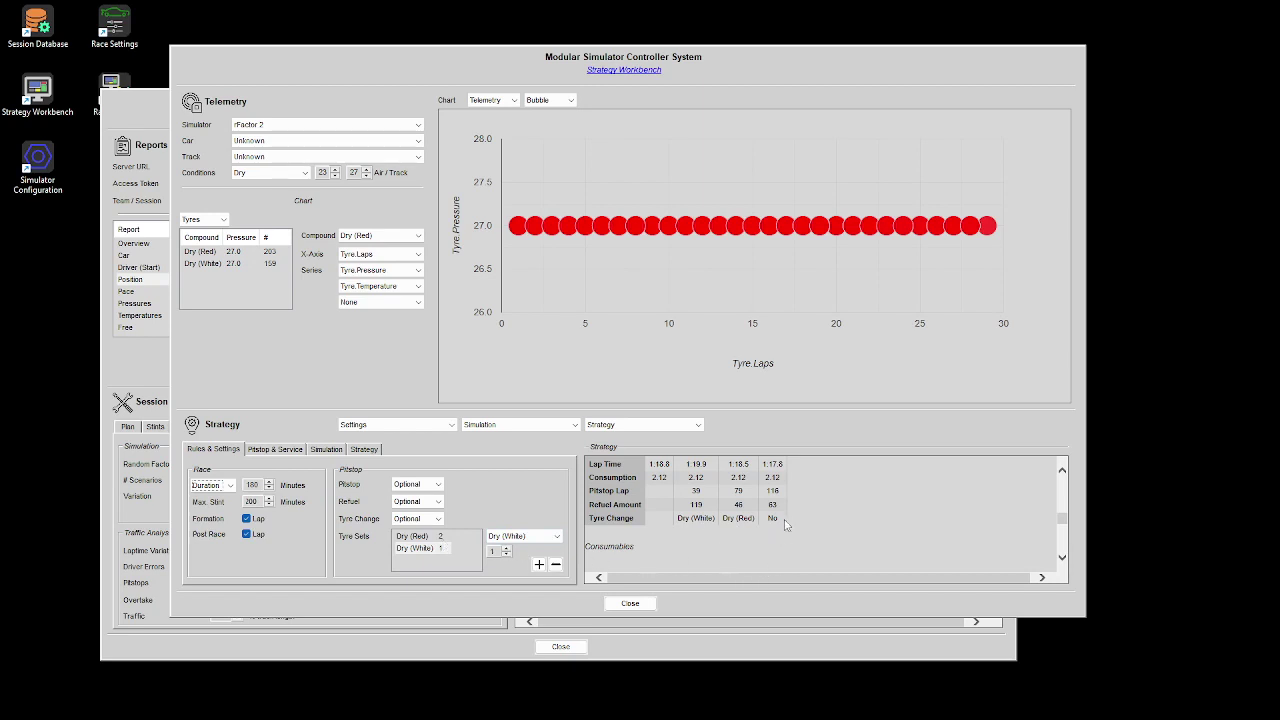
scroll(776, 543, "down", 1)
scroll(776, 543, "down", 3)
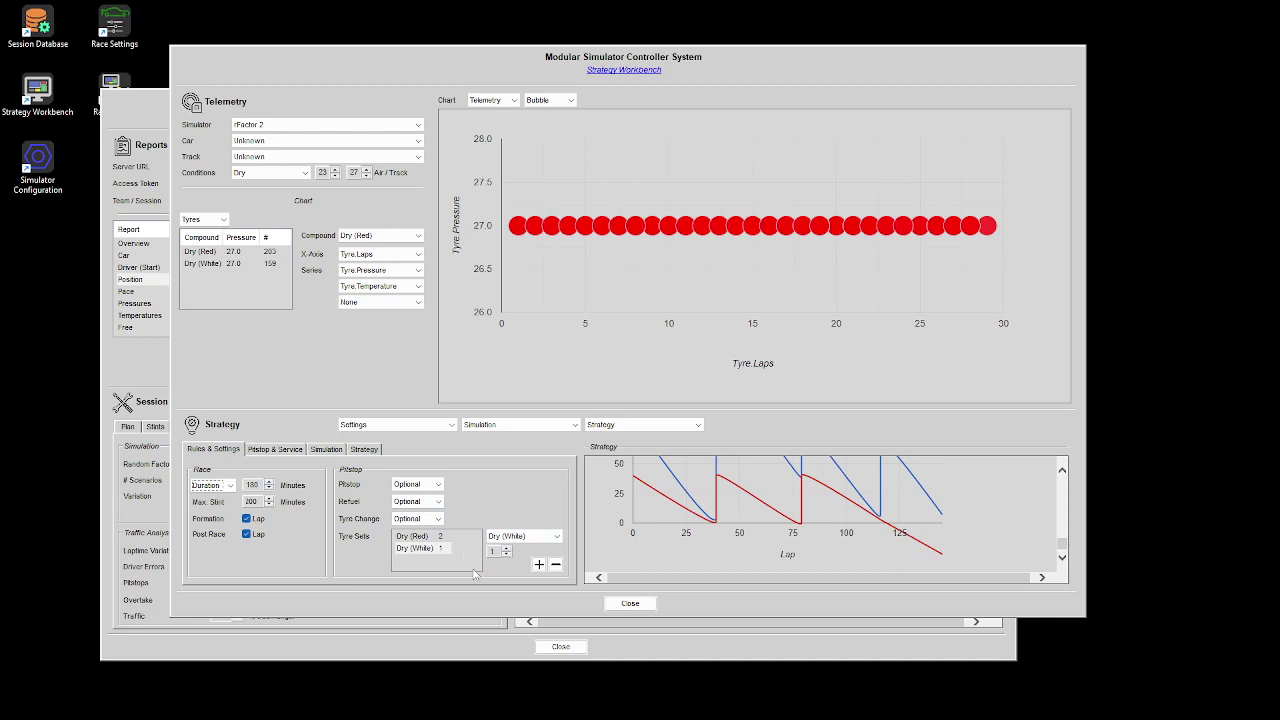
scroll(813, 567, "up", 2)
scroll(835, 552, "up", 3)
scroll(682, 530, "down", 3)
scroll(682, 530, "down", 2)
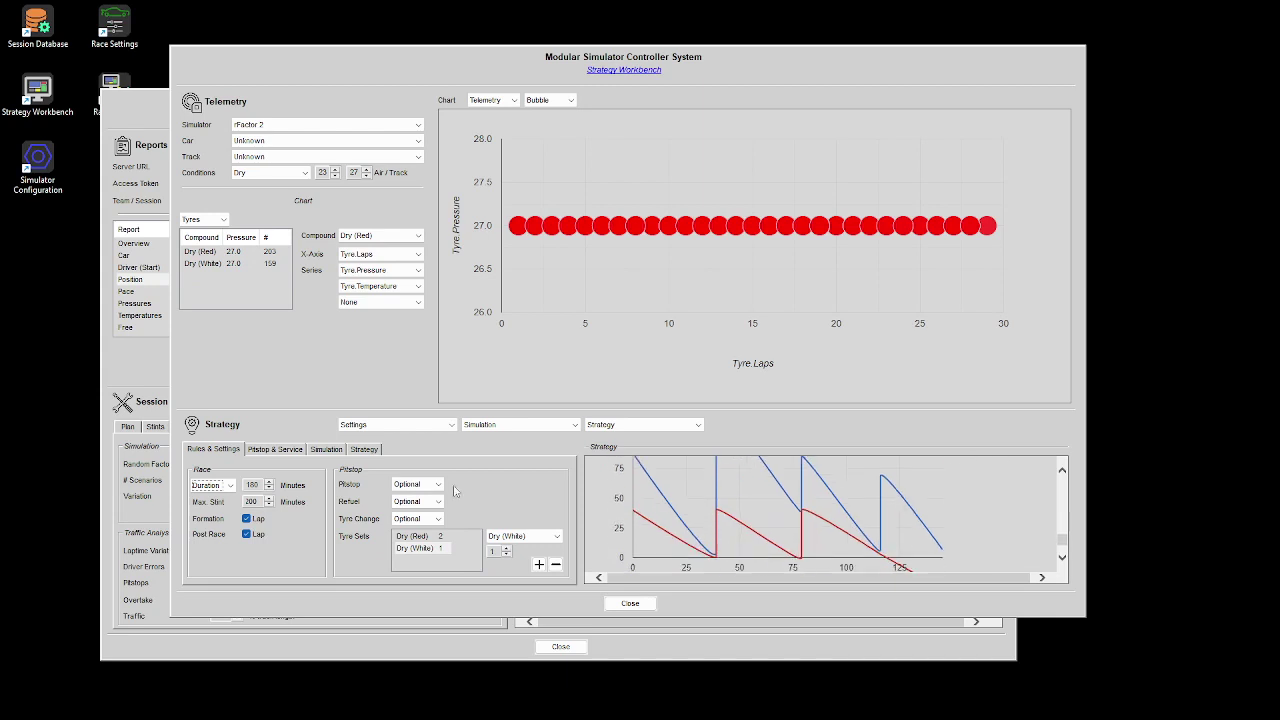
Set the number of available Dry (White) tyre sets to 2 and rerun the strategy simulation.
double_click(252, 484)
left_click(428, 548)
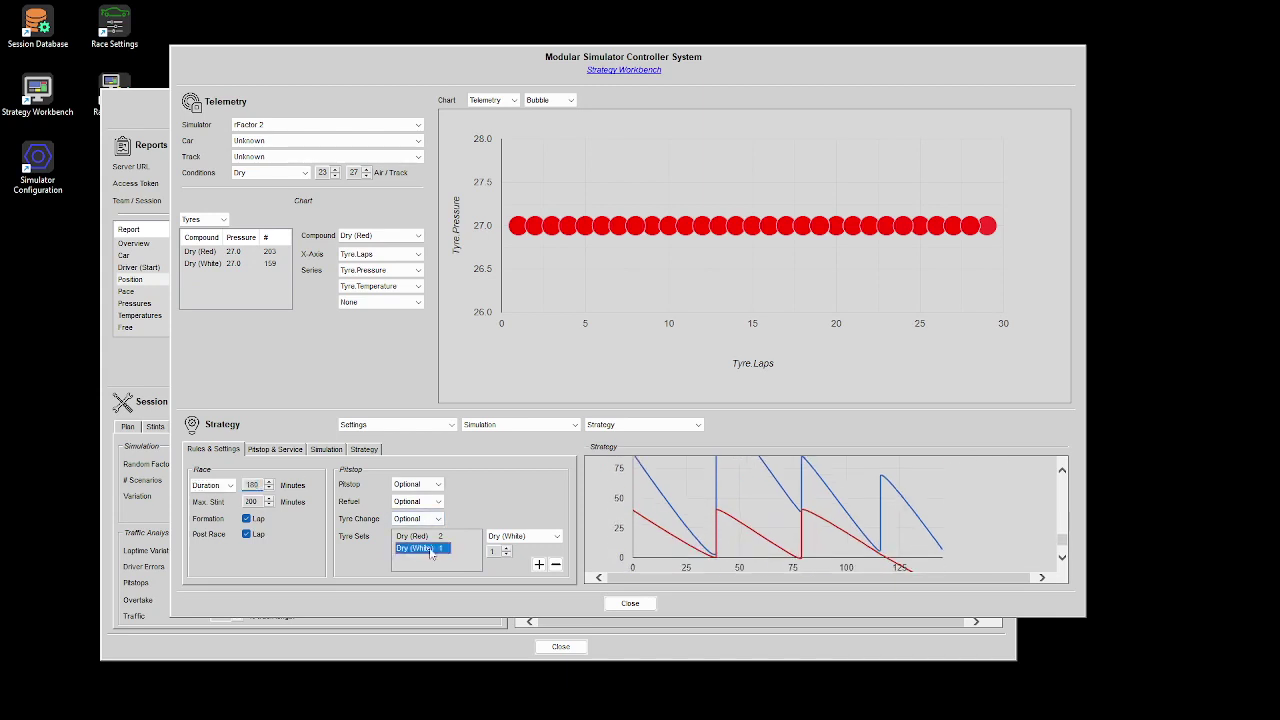
left_click(507, 549)
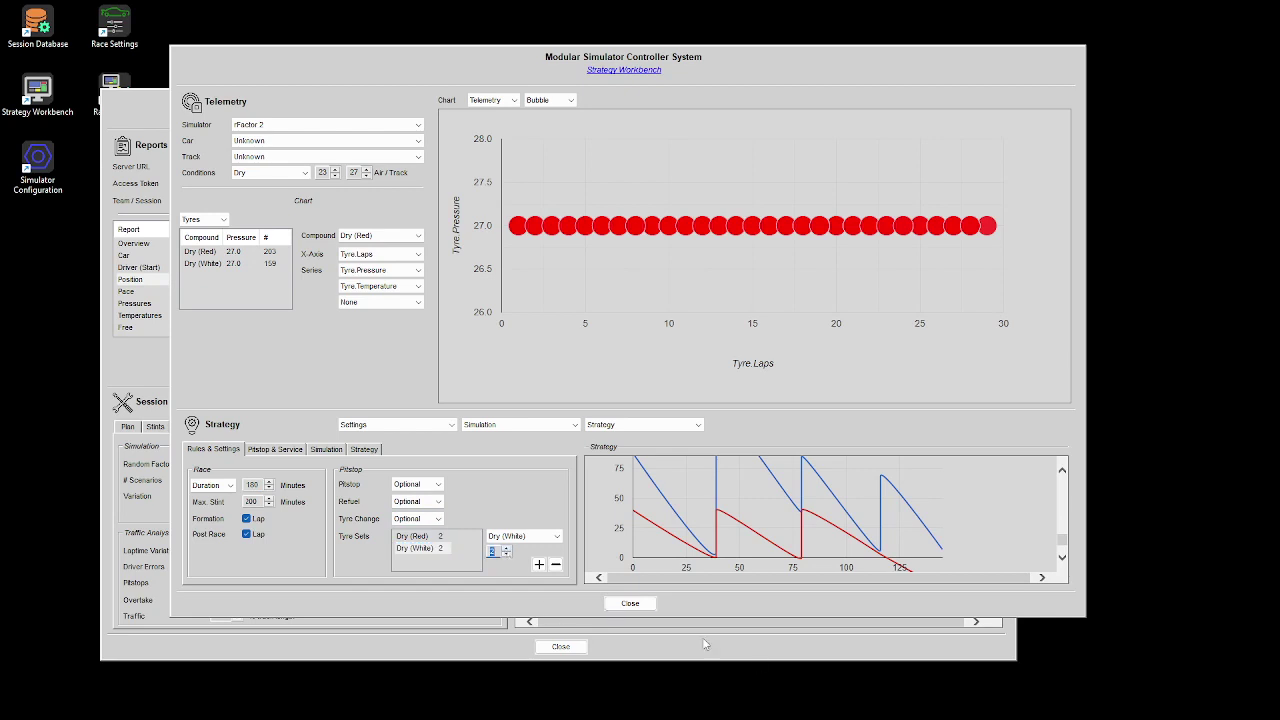
left_click(324, 452)
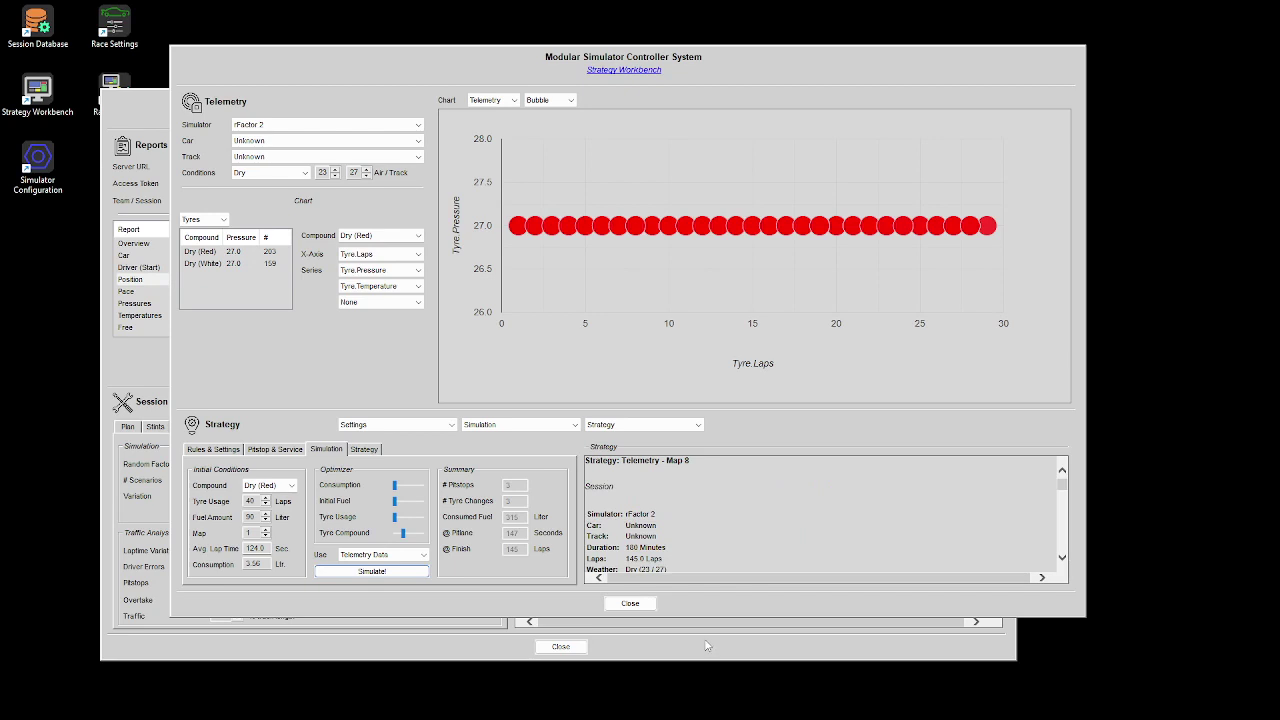
Review the new strategy's Consumables chart and the tyre changes in its stint table.
scroll(843, 551, "down", 3)
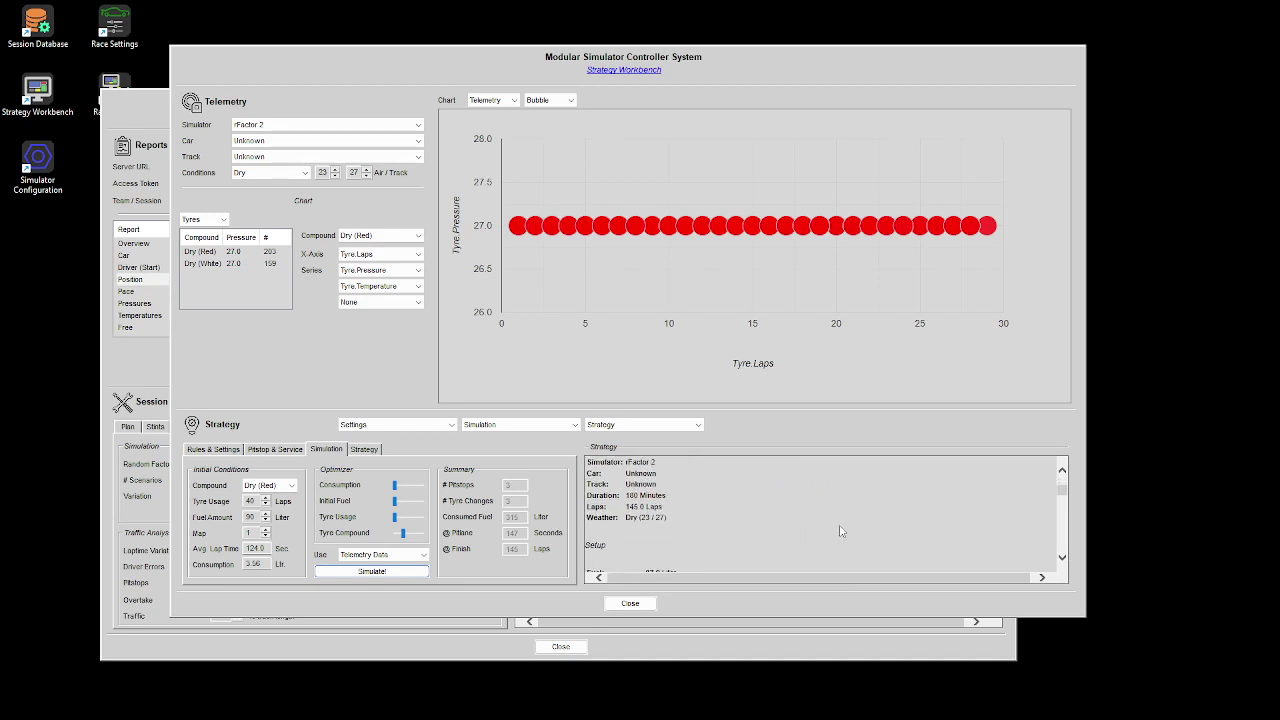
scroll(840, 531, "down", 10)
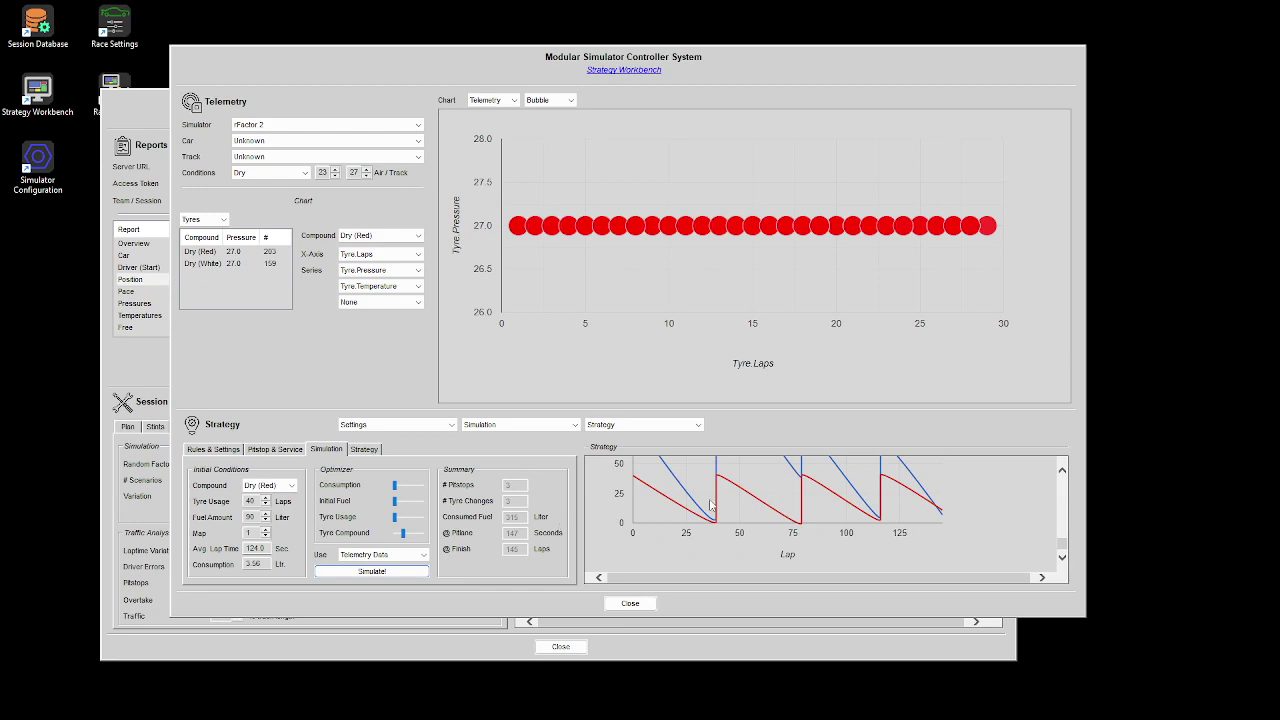
scroll(716, 504, "up", 2)
scroll(716, 502, "up", 3)
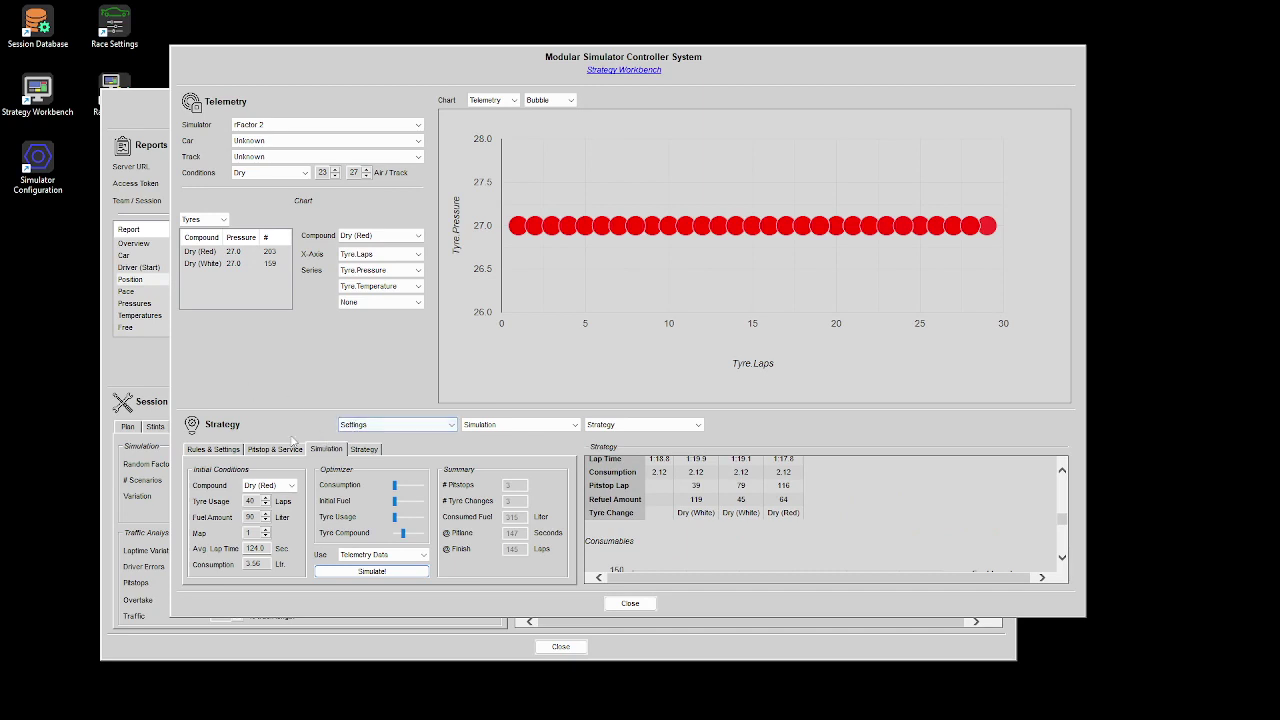
Enable the Formula 1 rule in the strategy settings.
left_click(396, 428)
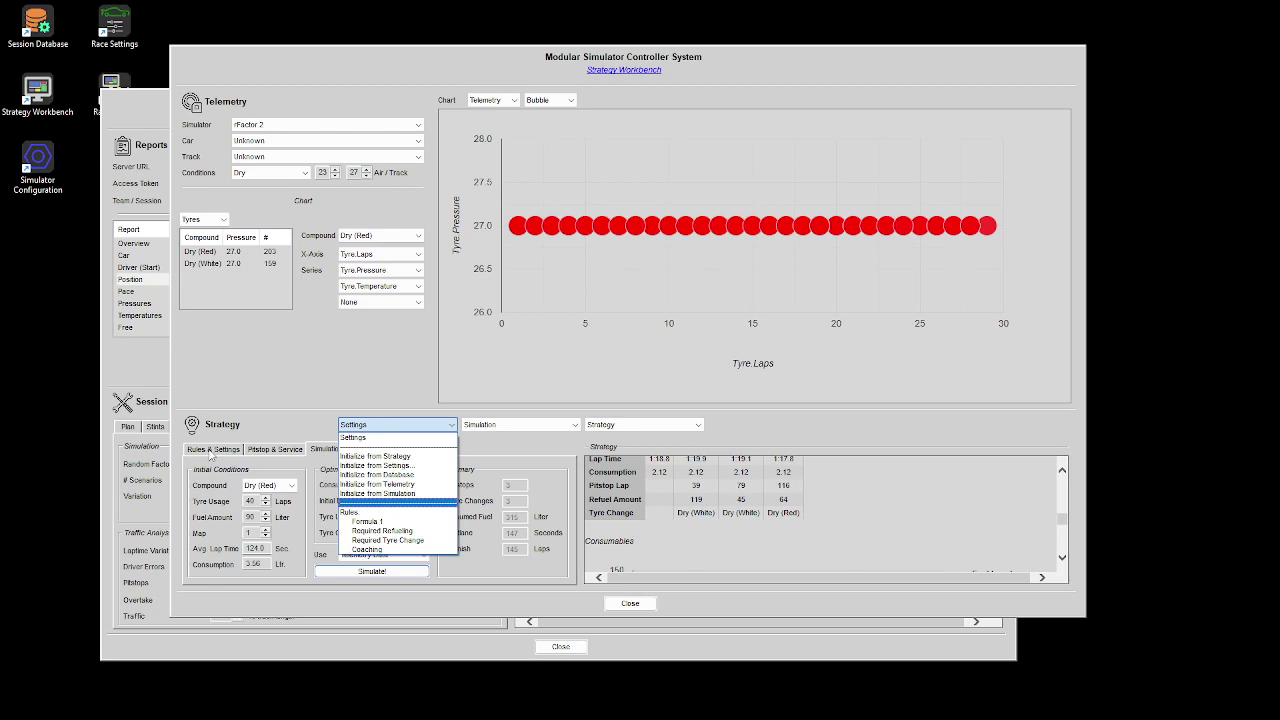
left_click(267, 404)
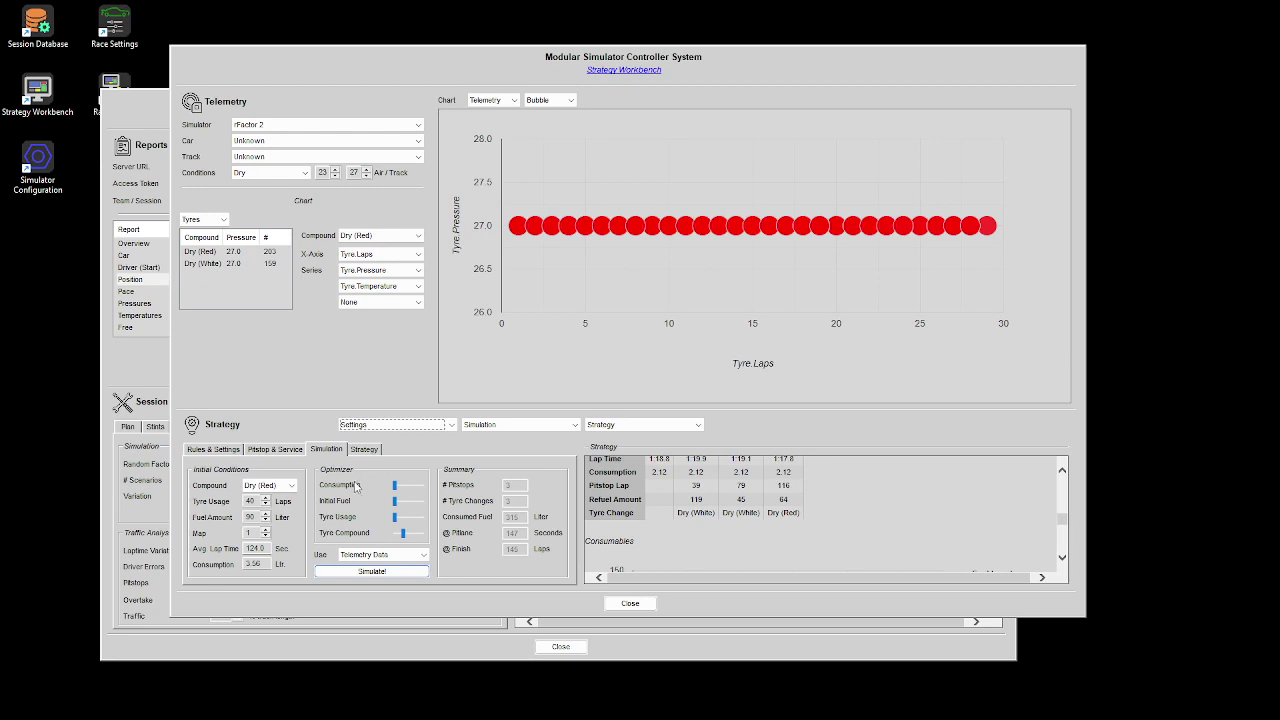
left_click(380, 427)
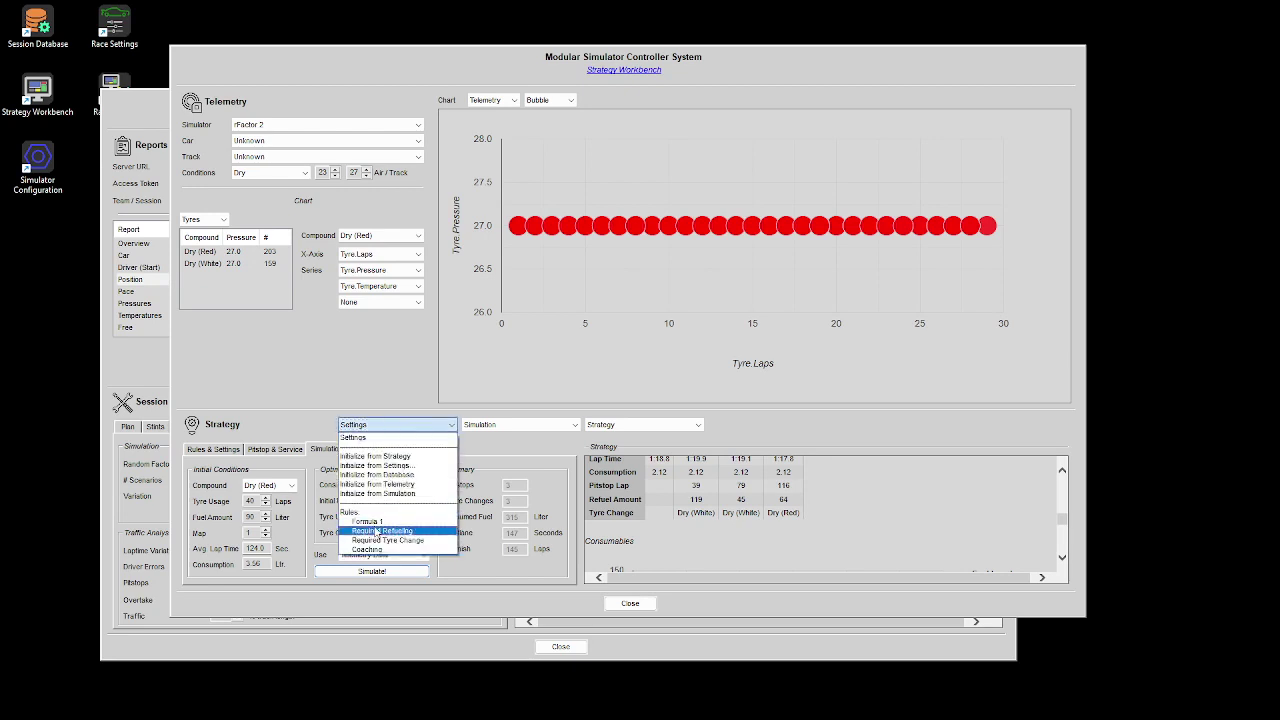
left_click(374, 521)
left_click(395, 428)
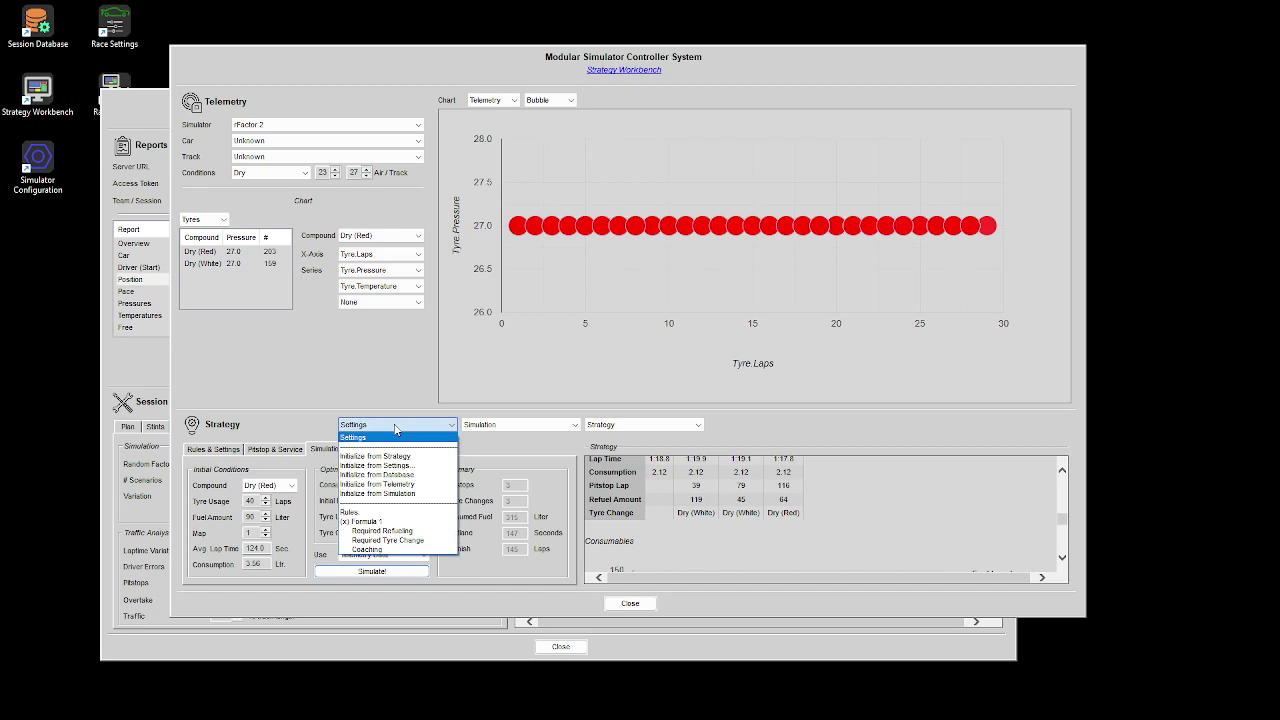
left_click(339, 395)
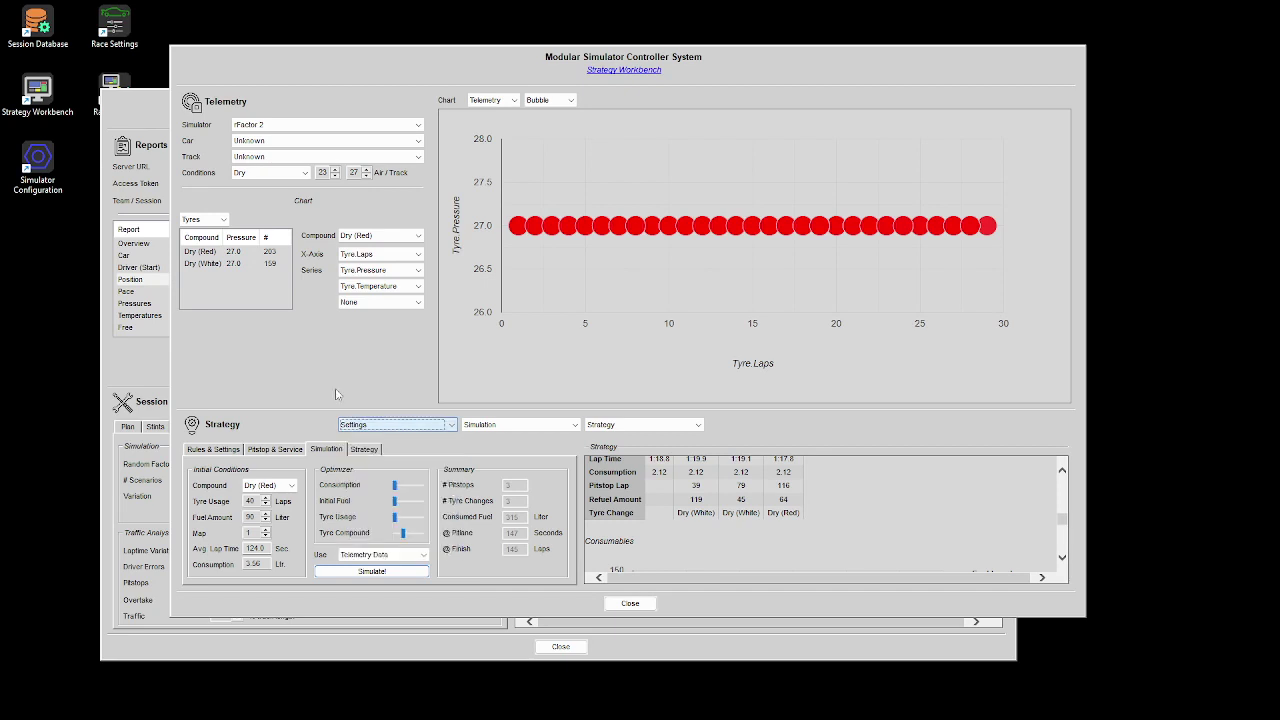
Try to simulate the strategy with the Formula 1 rule active.
left_click(409, 575)
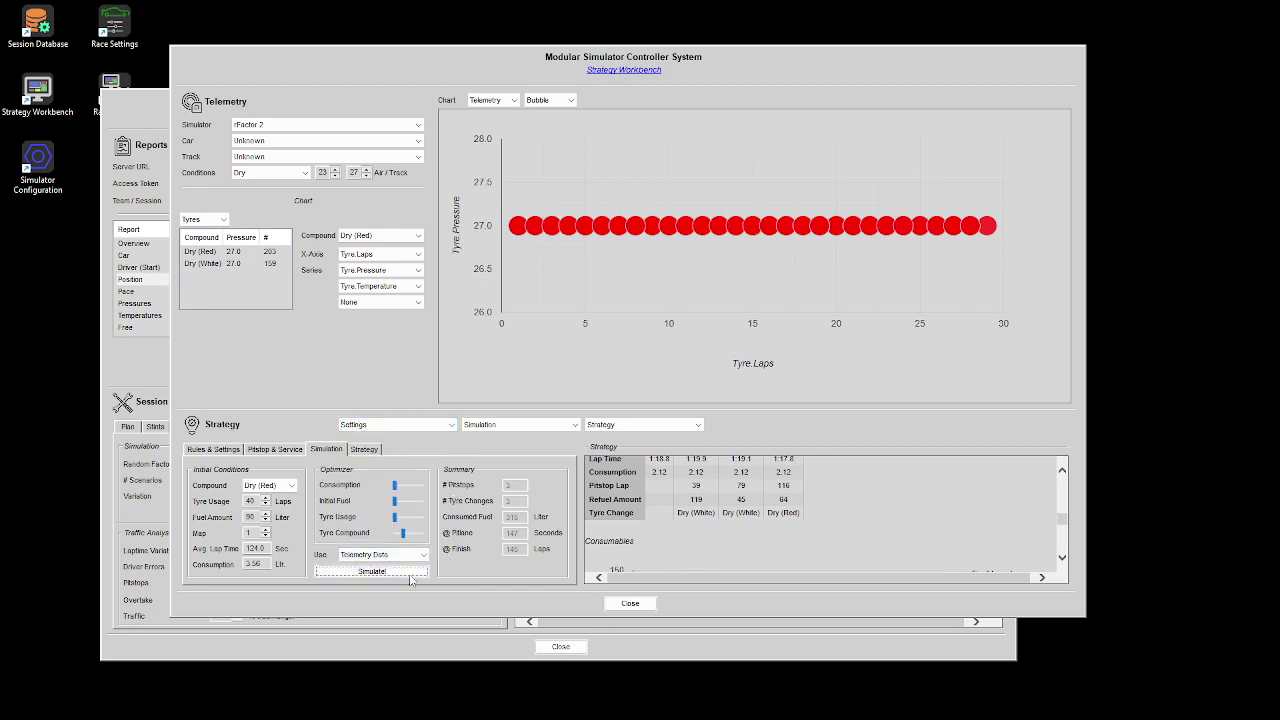
left_click(417, 576)
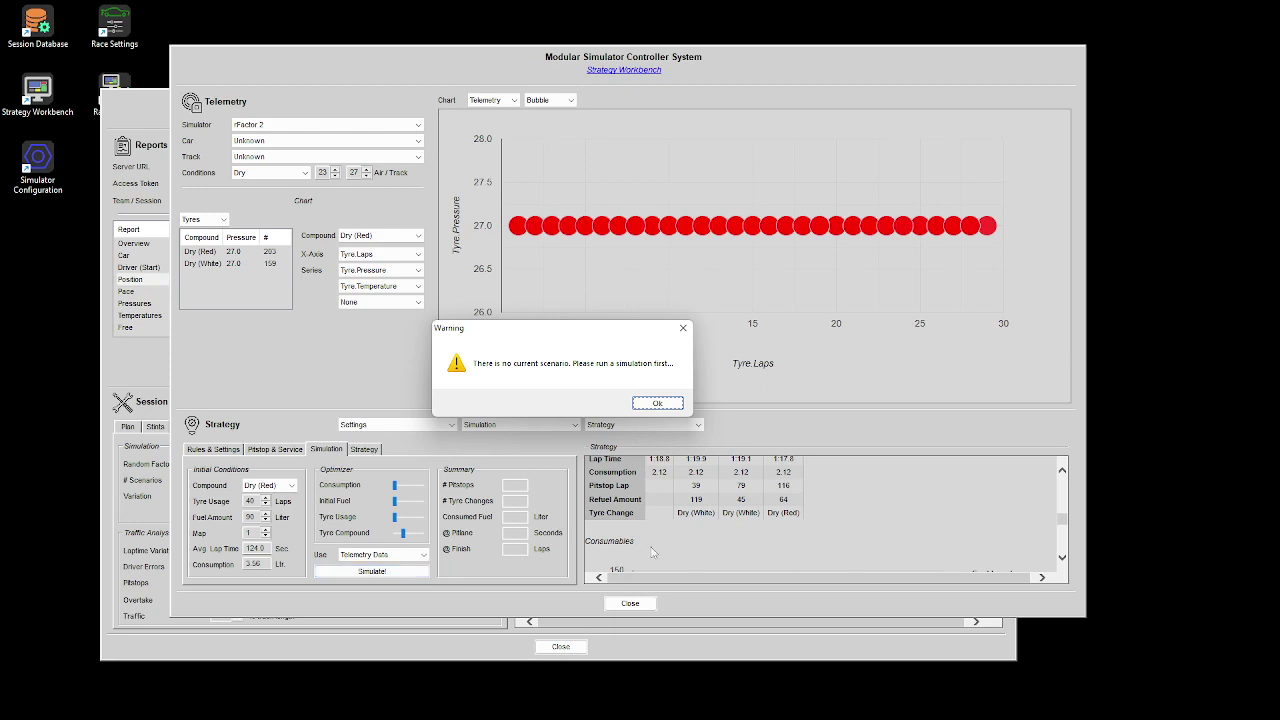
left_click(655, 404)
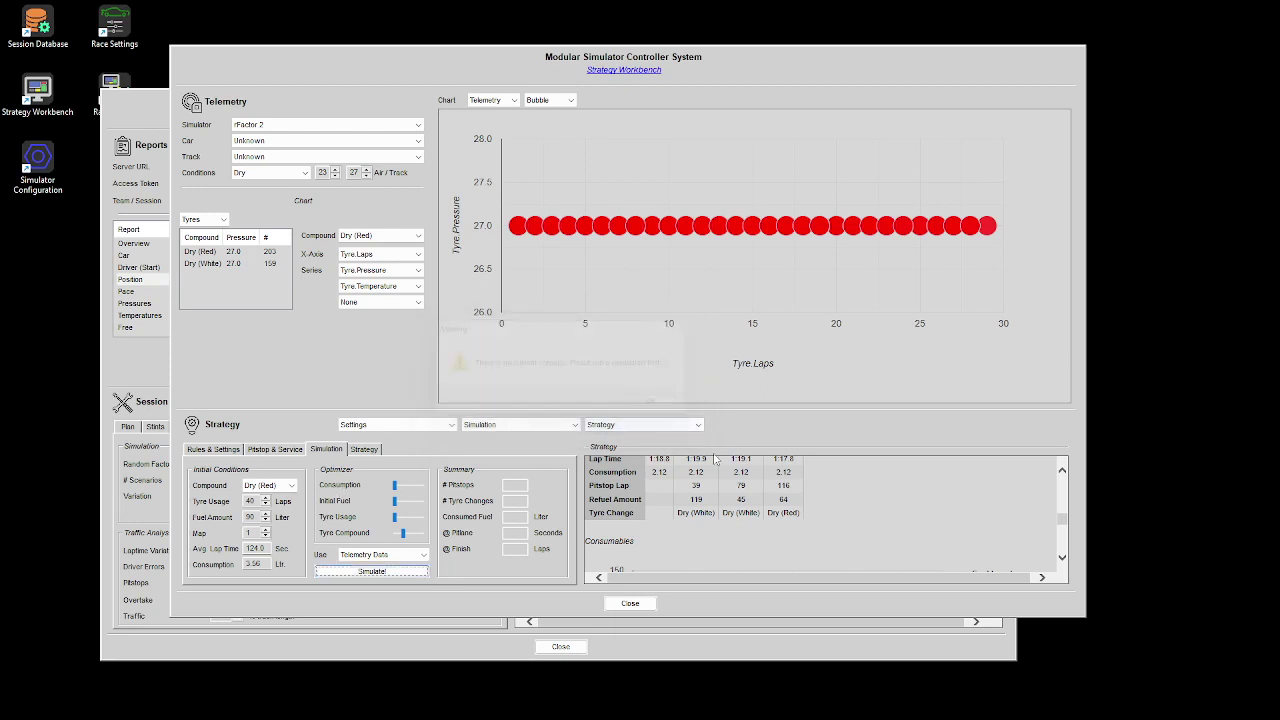
scroll(742, 490, "down", 3)
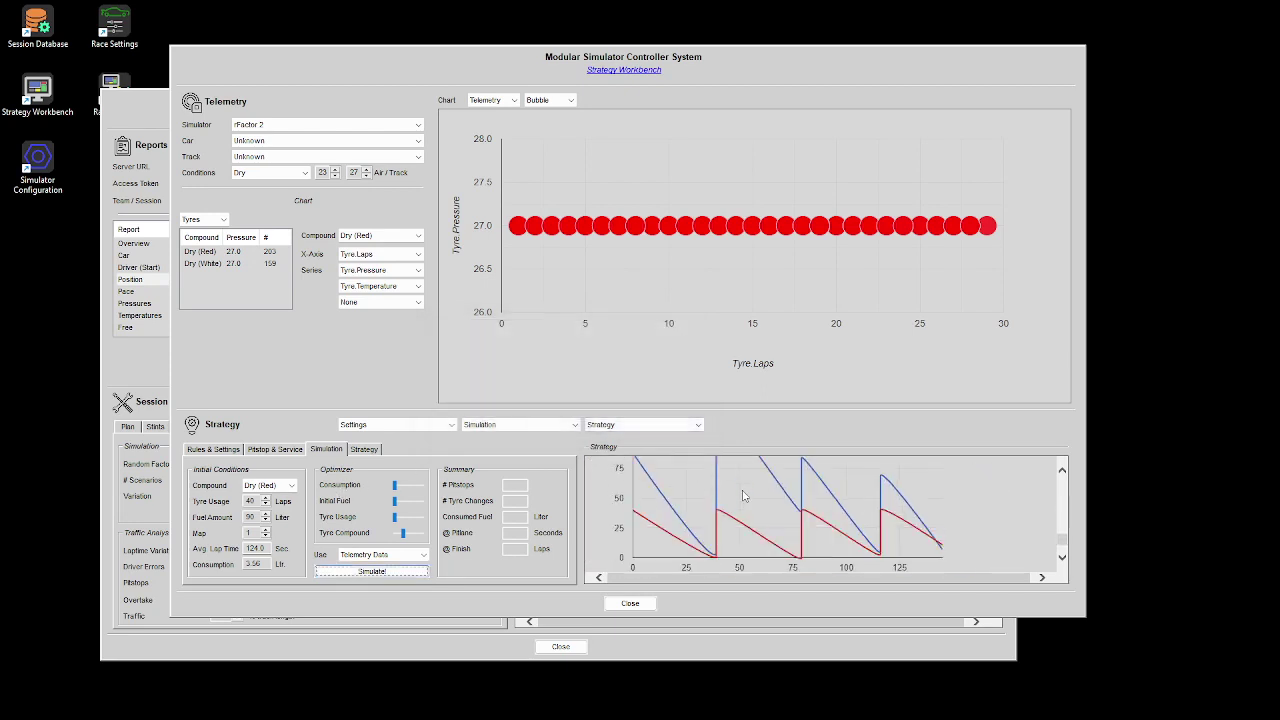
Set the race duration to 90 minutes and return to the simulation's initial conditions.
left_click(222, 450)
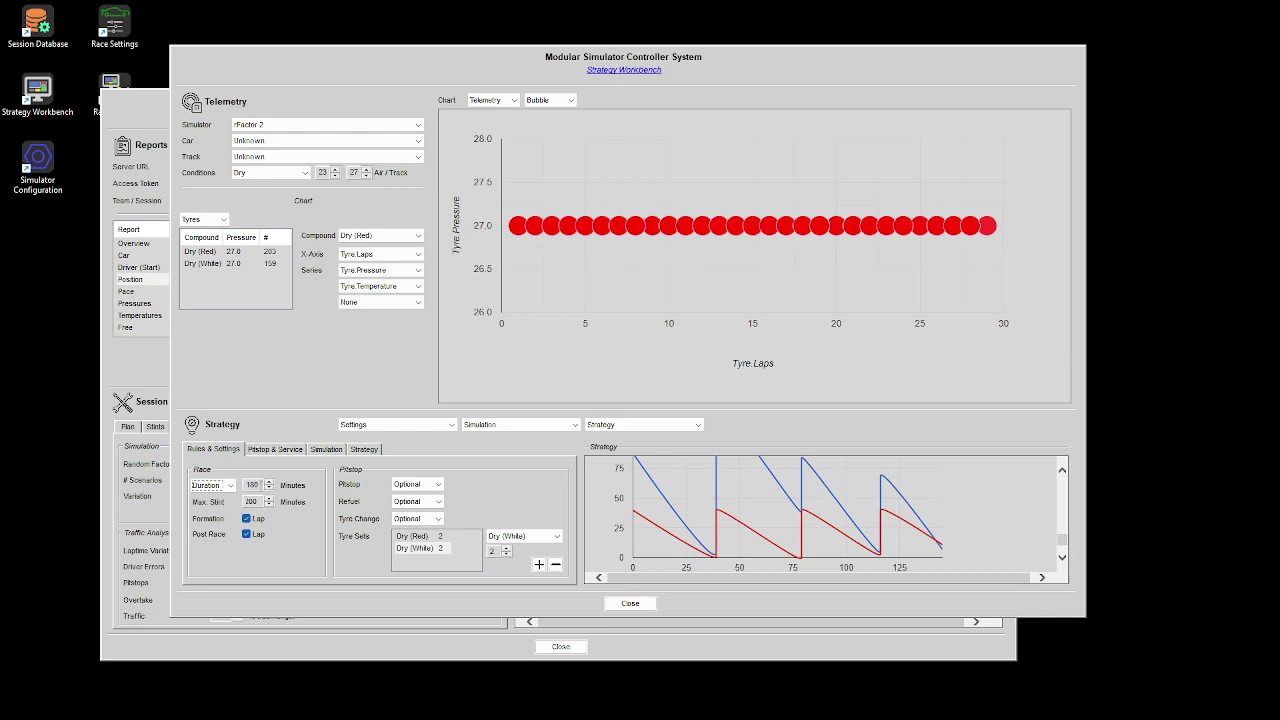
double_click(252, 485)
type("90")
left_click(326, 449)
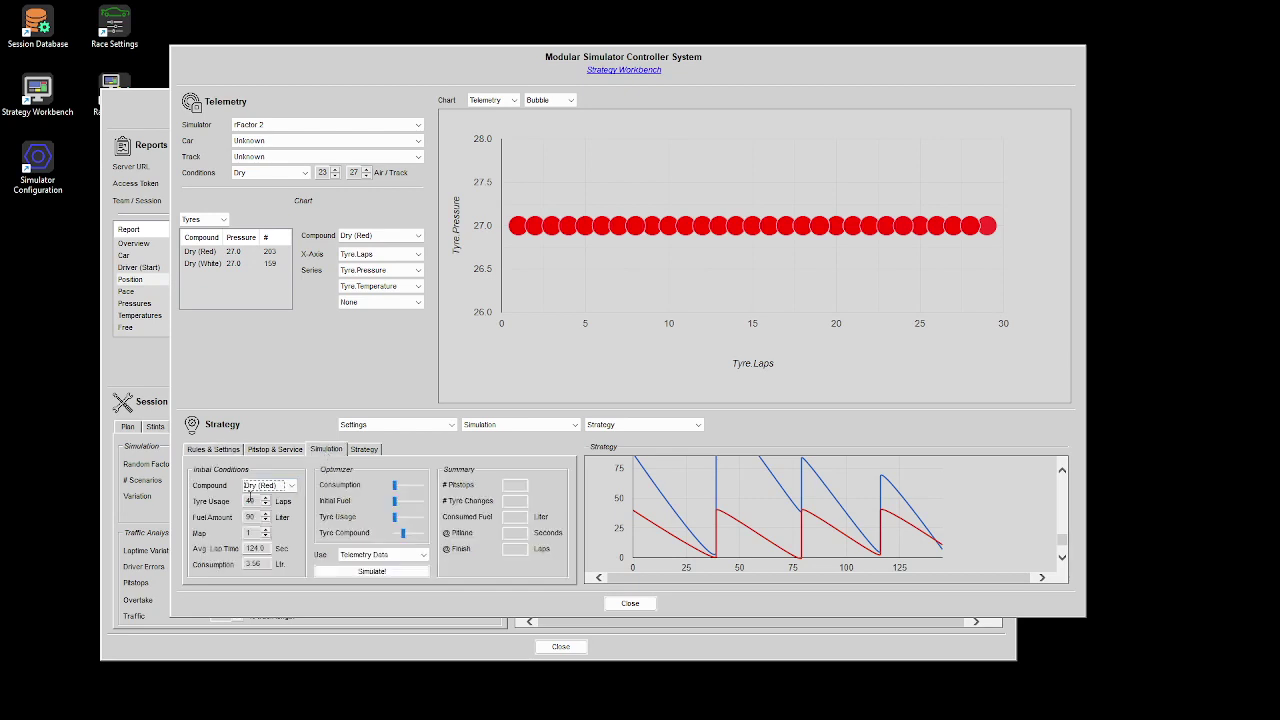
Set the initial fuel amount to 120 liters and try the simulation again.
double_click(247, 517)
type("1")
left_click(399, 574)
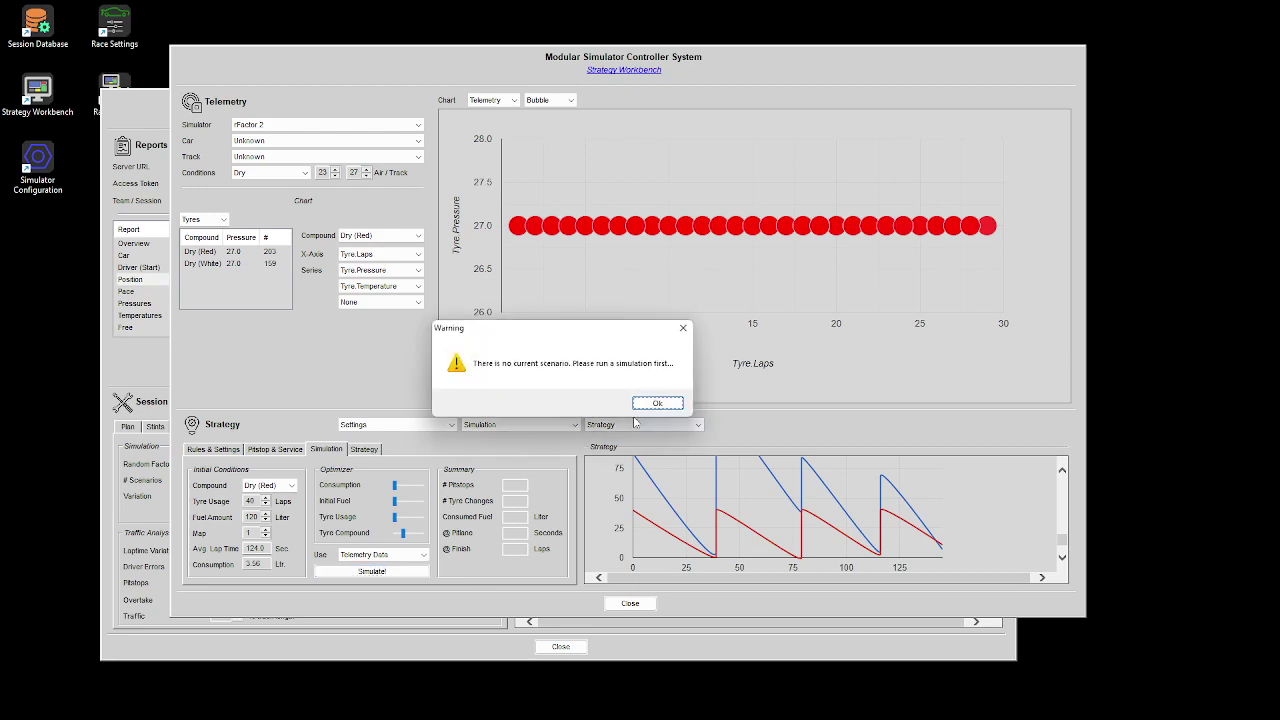
left_click(650, 403)
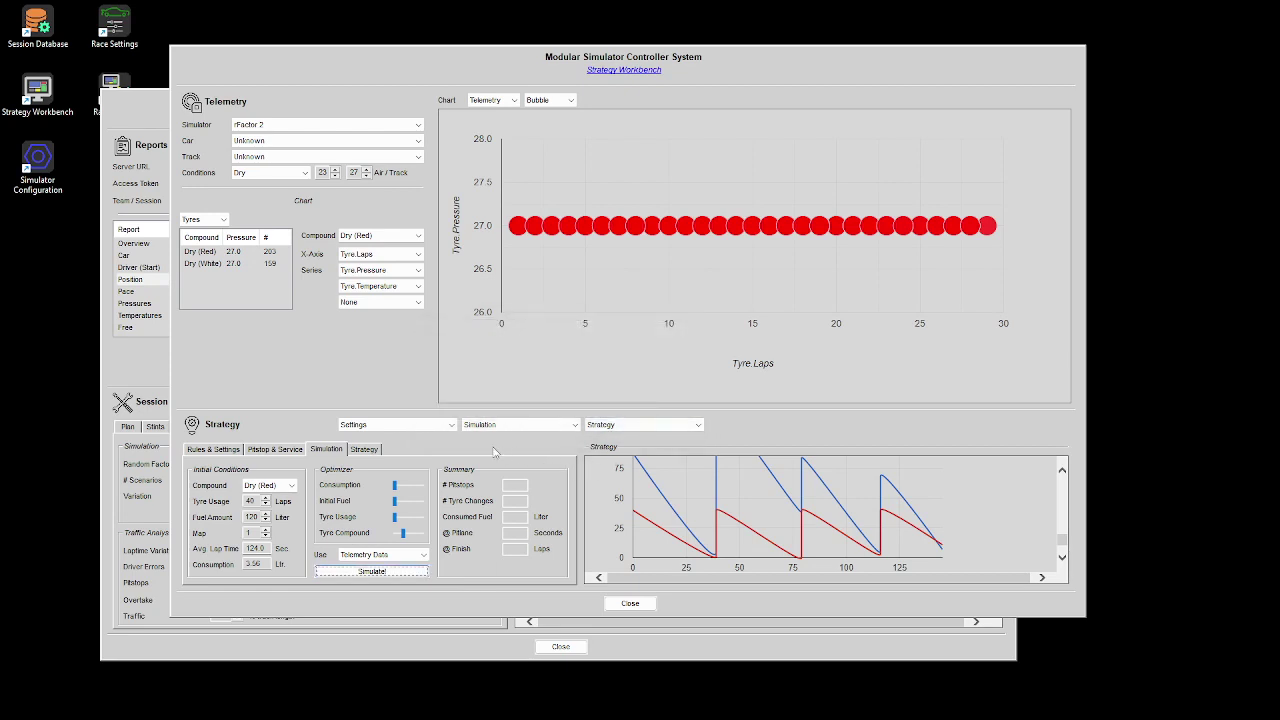
Disable the Formula 1 rule and rerun the strategy simulation.
left_click(402, 432)
left_click(386, 514)
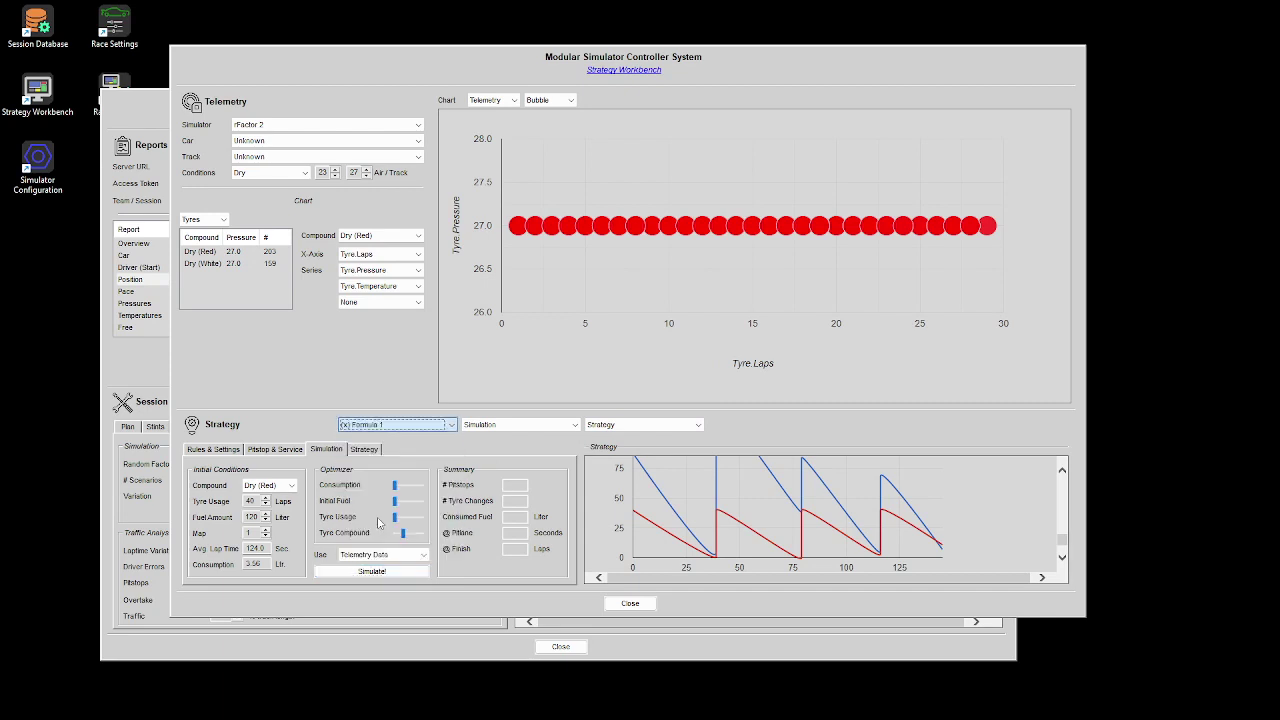
left_click(377, 572)
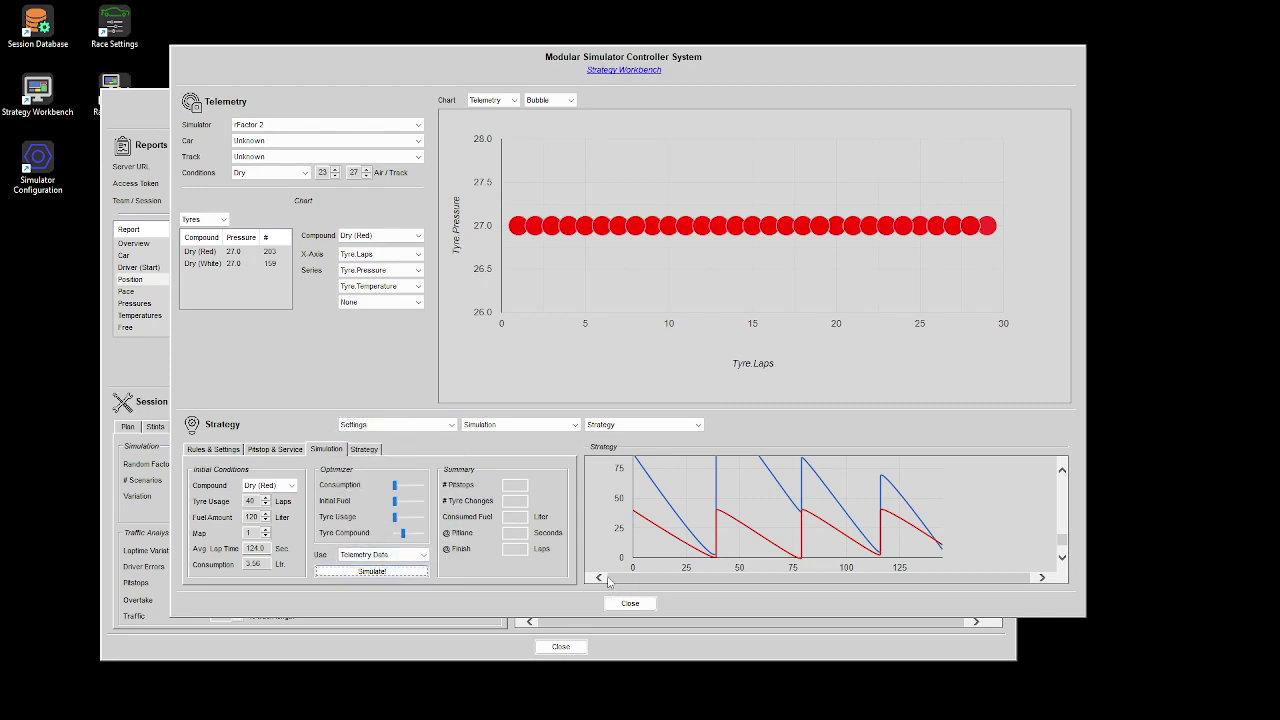
Review the 90-minute strategy's fuel and tyre curves and its stint table.
scroll(673, 539, "down", 5)
scroll(673, 539, "up", 5)
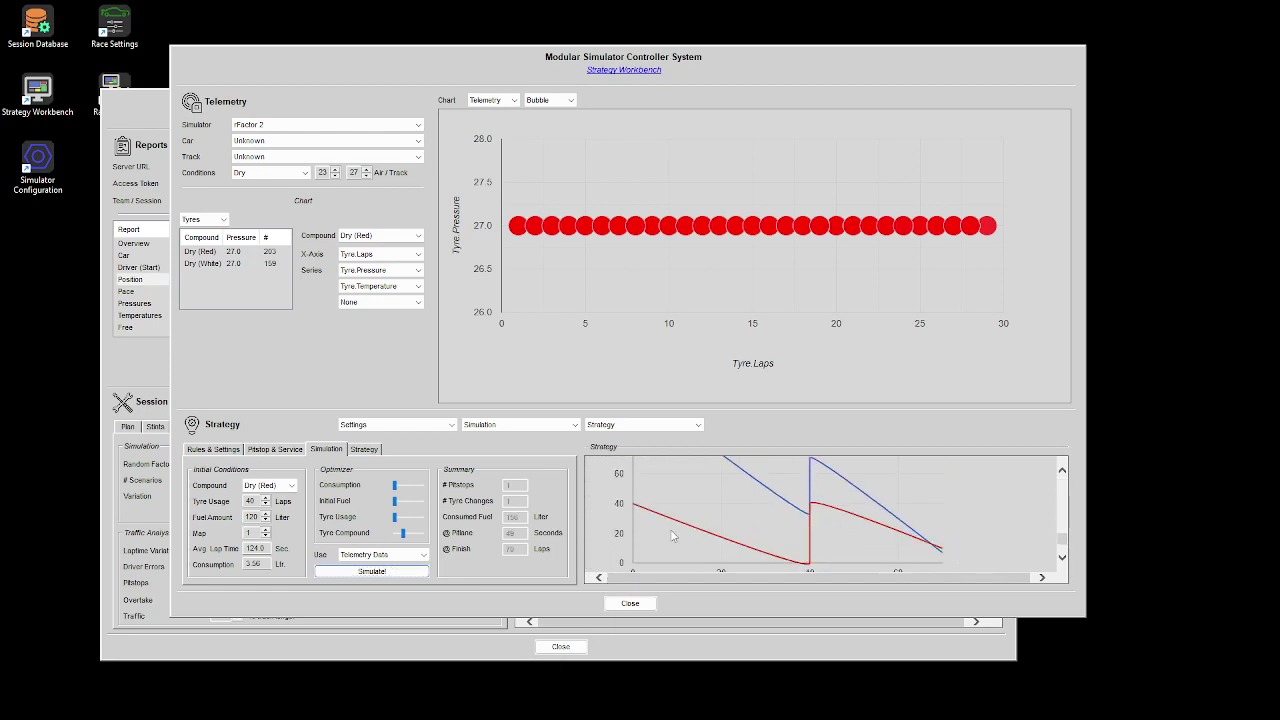
scroll(673, 537, "up", 3)
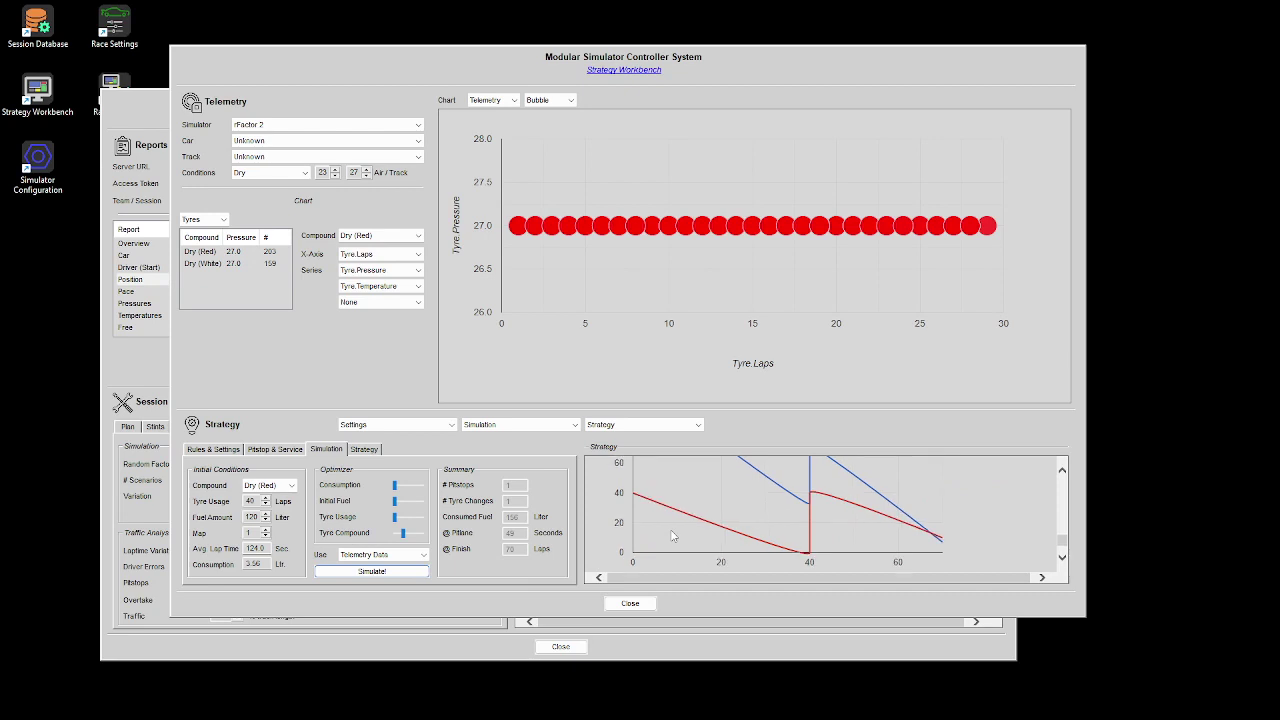
scroll(673, 537, "up", 5)
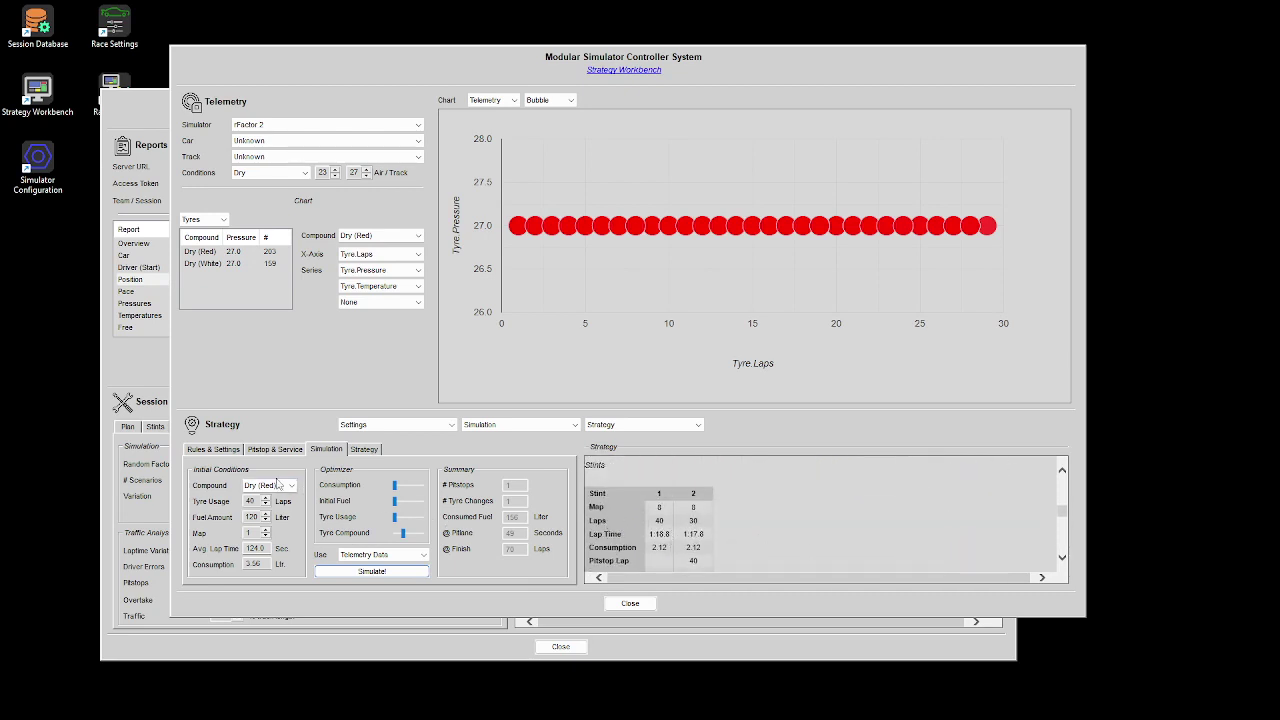
Set both the car's fuel capacity and the initial fuel amount to 160 liters, and rerun the simulation.
left_click(260, 452)
double_click(270, 550)
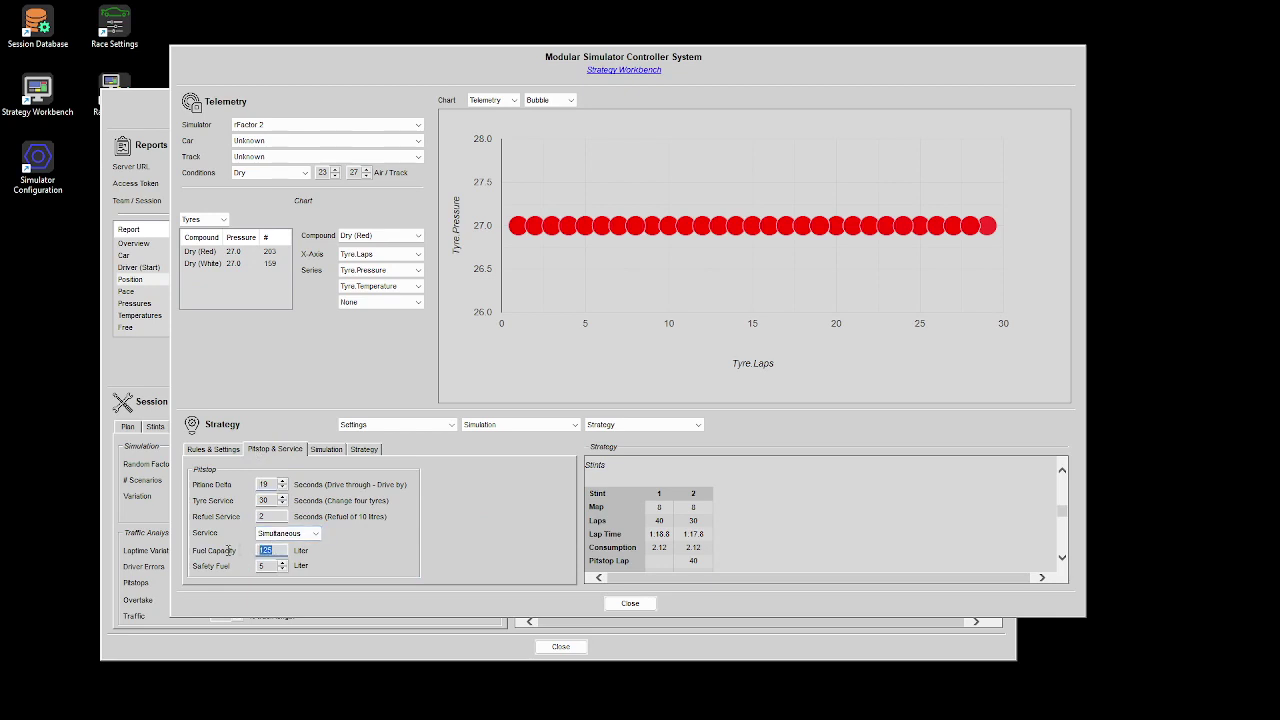
type("160")
left_click(318, 449)
double_click(251, 517)
type("160")
left_click(364, 577)
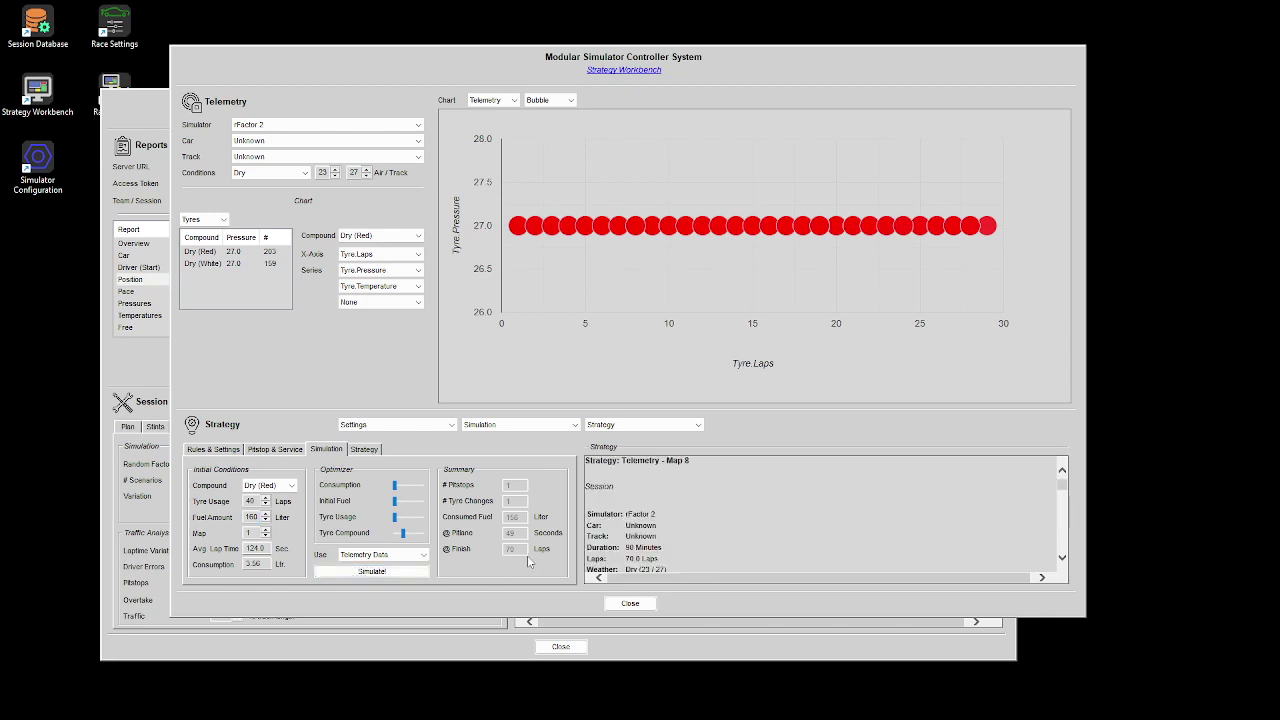
Review the strategy's setup, Consumables chart and the refuel amount and tyre change at its pitstop.
scroll(676, 529, "down", 5)
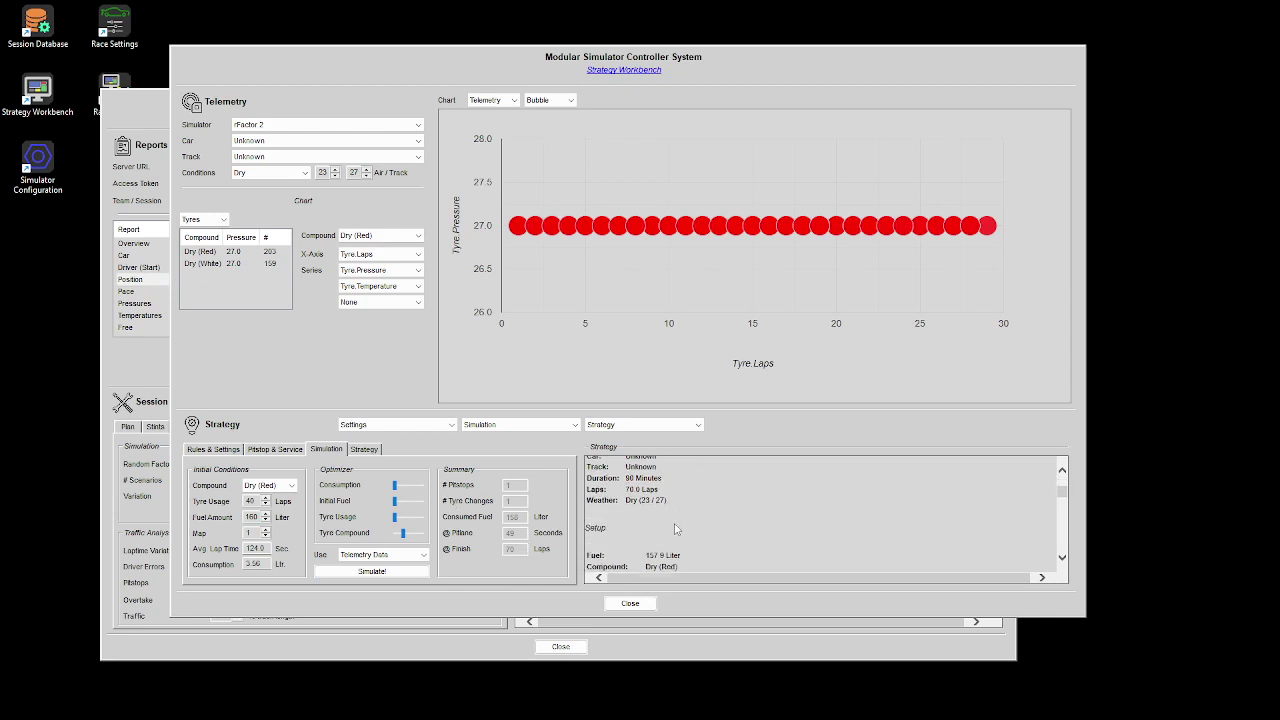
scroll(676, 529, "down", 5)
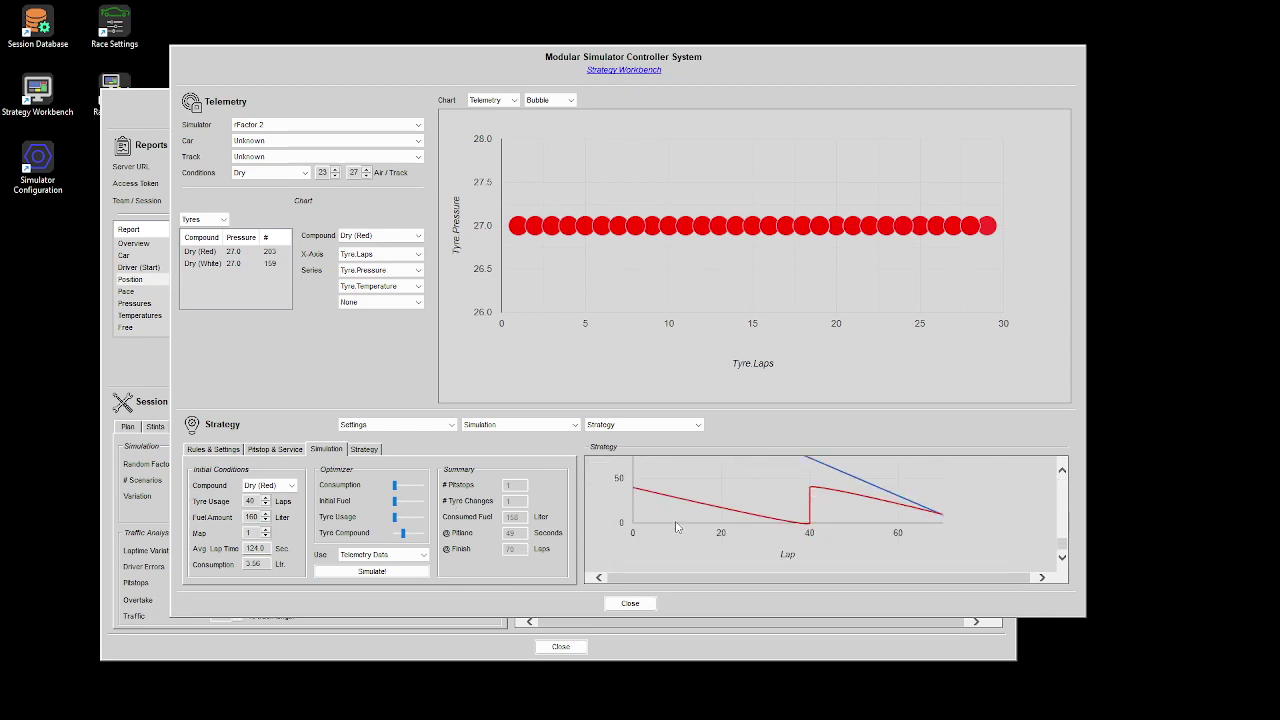
scroll(676, 529, "up", 5)
Enable the Formula 1 rule again and rerun the simulation with the larger fuel load.
left_click(396, 424)
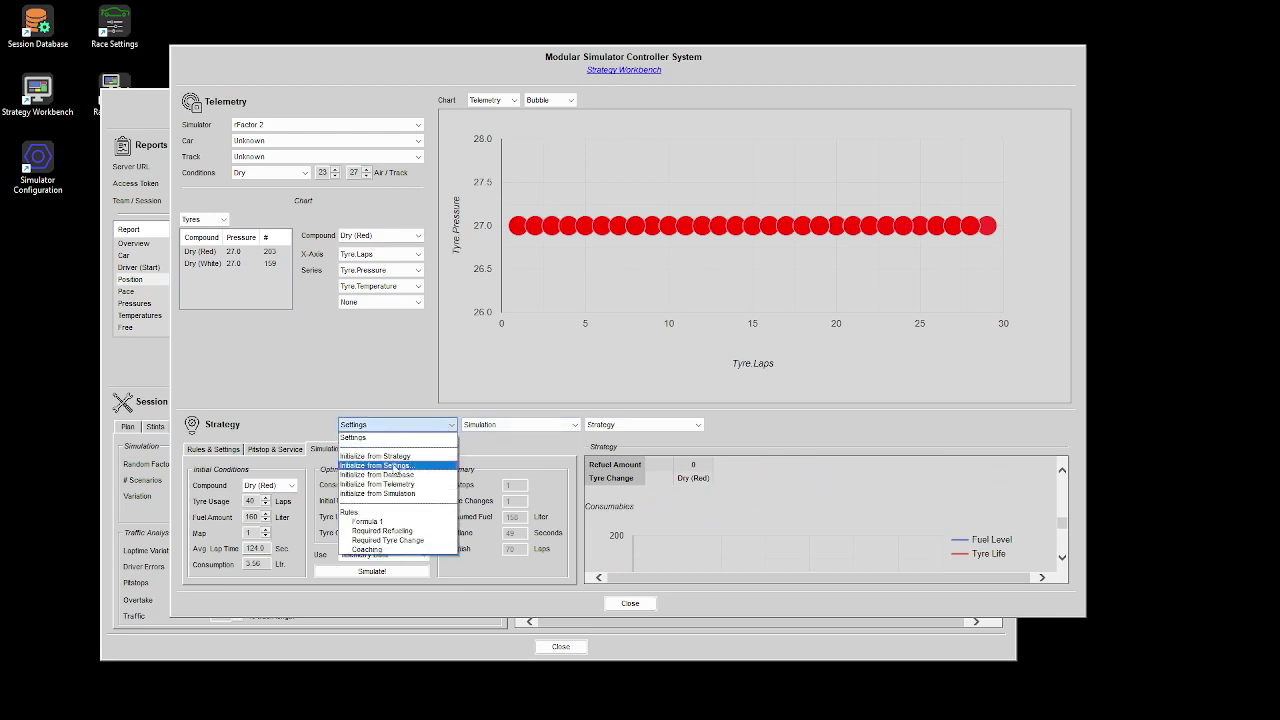
left_click(393, 522)
left_click(372, 571)
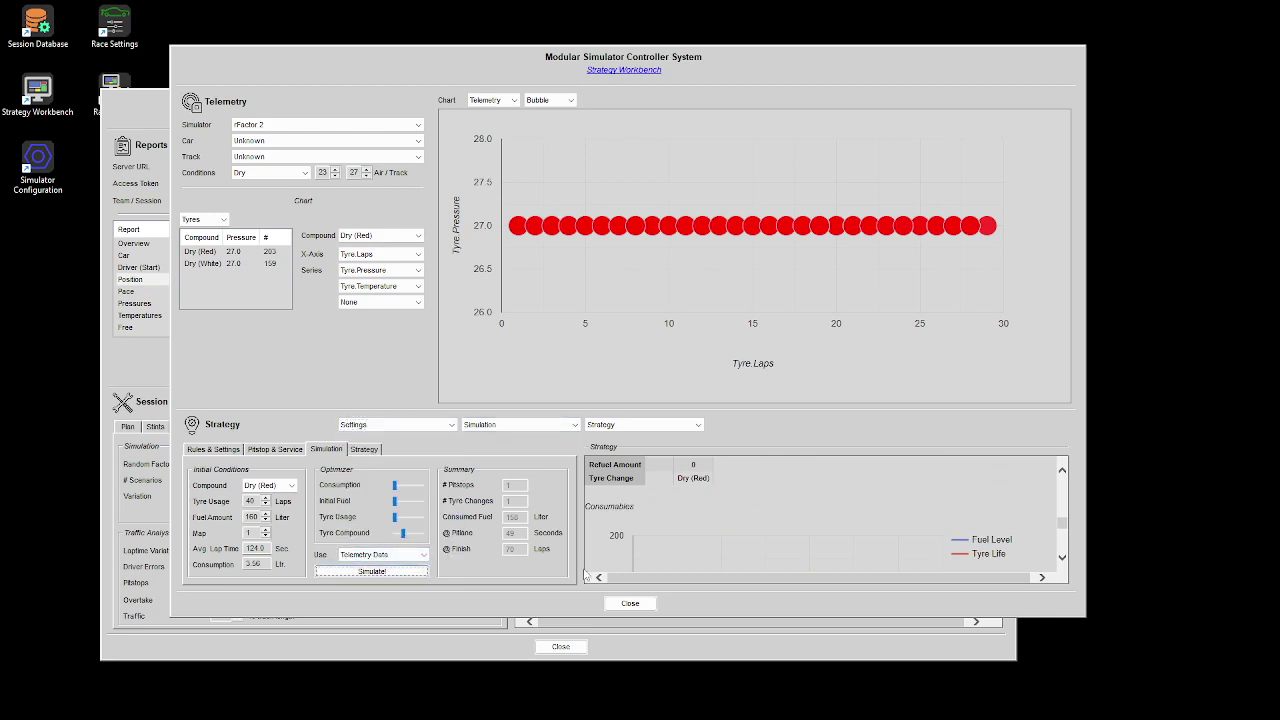
Review the tyre compound change in the stint table and the Consumables chart of the Formula 1 strategy.
scroll(705, 537, "down", 5)
scroll(705, 537, "down", 2)
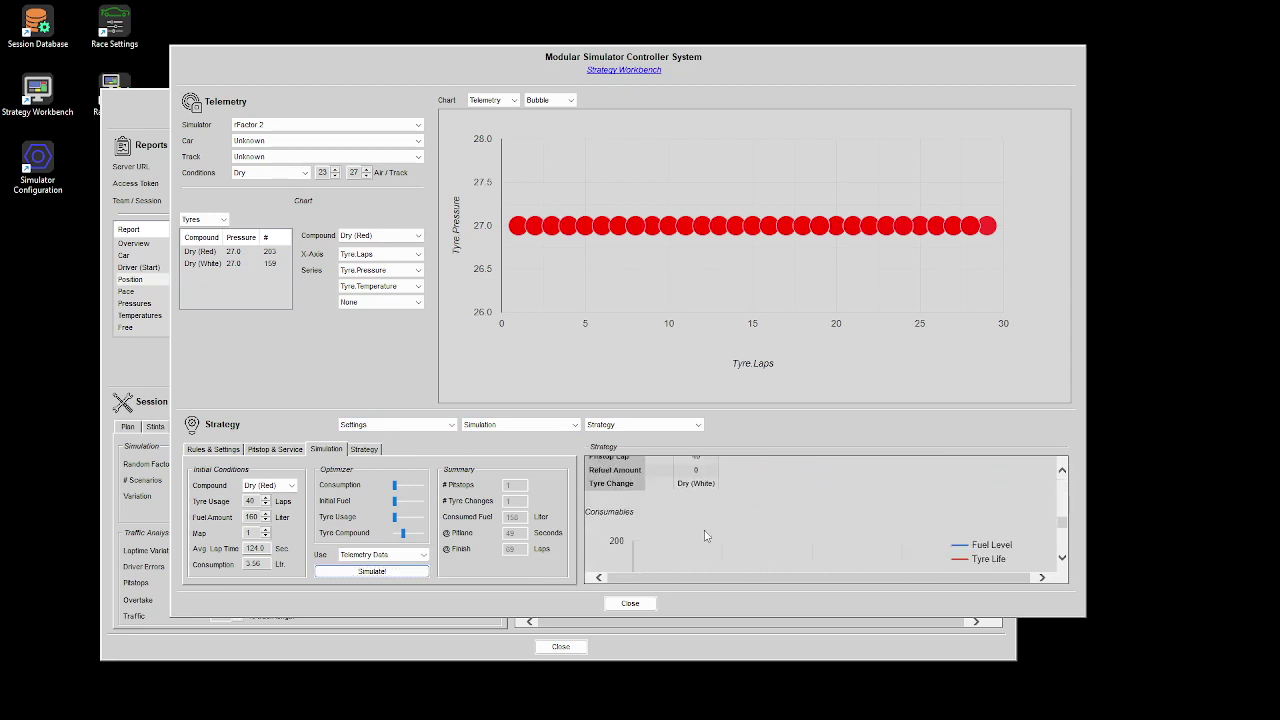
scroll(705, 537, "down", 3)
scroll(705, 537, "up", 2)
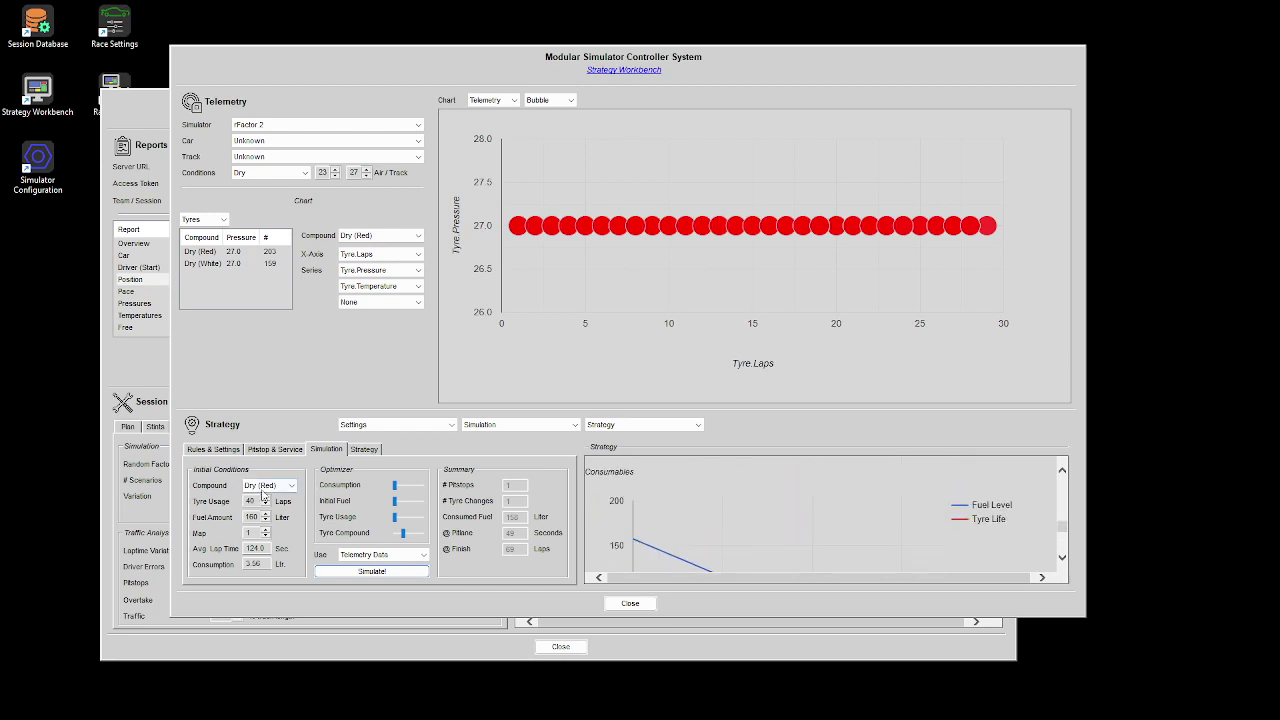
Compare the fuel level and tyre life curves with the pitstop lap and refuel amount in the stint table.
scroll(730, 511, "down", 2)
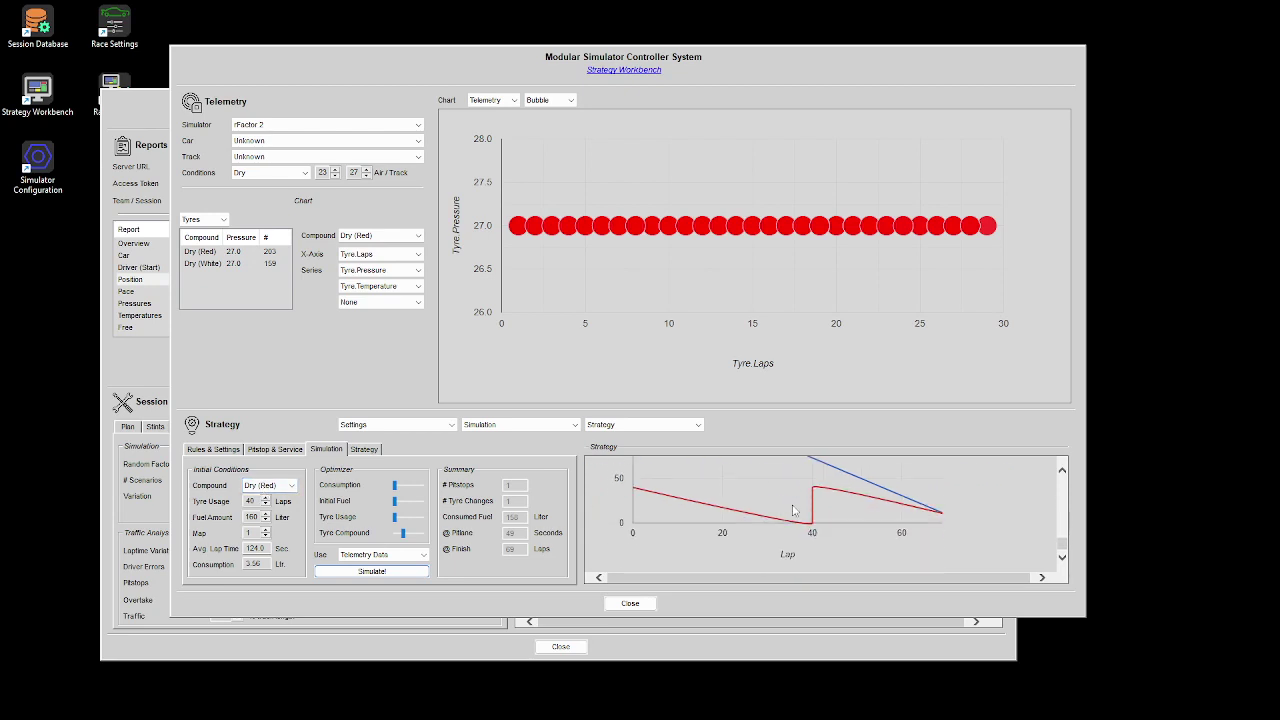
scroll(806, 535, "up", 5)
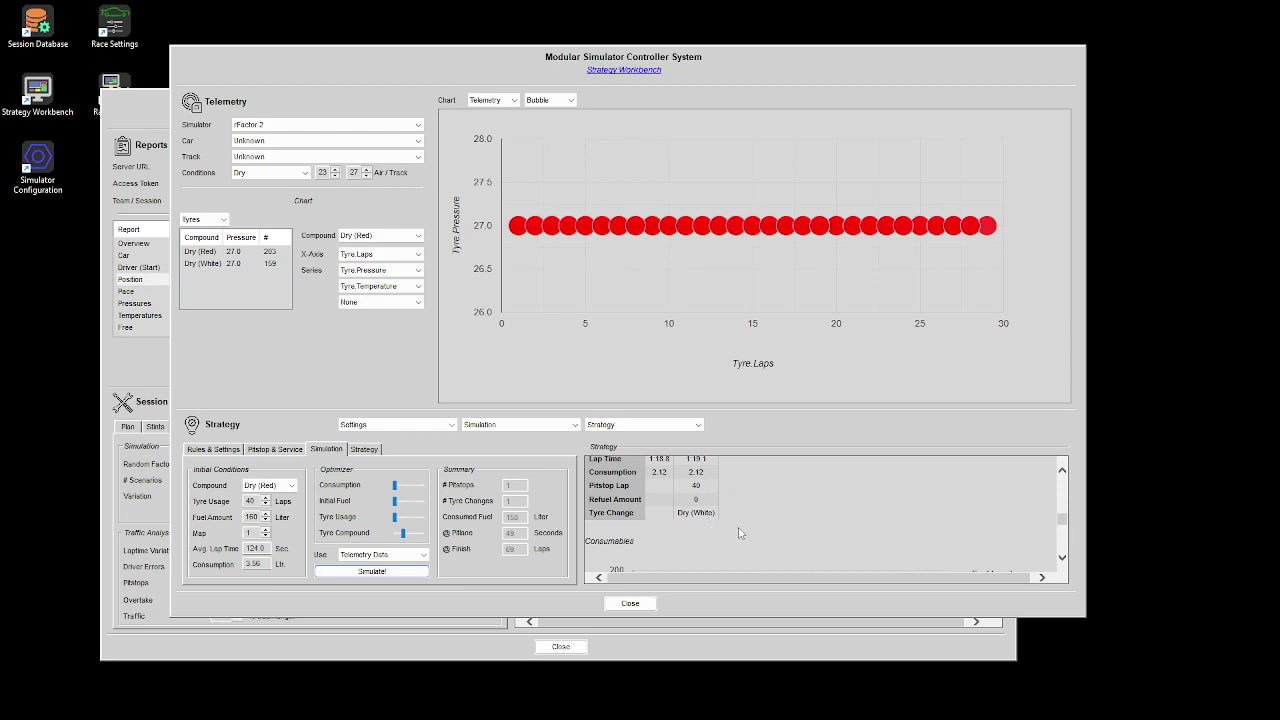
scroll(742, 530, "down", 5)
scroll(745, 530, "up", 3)
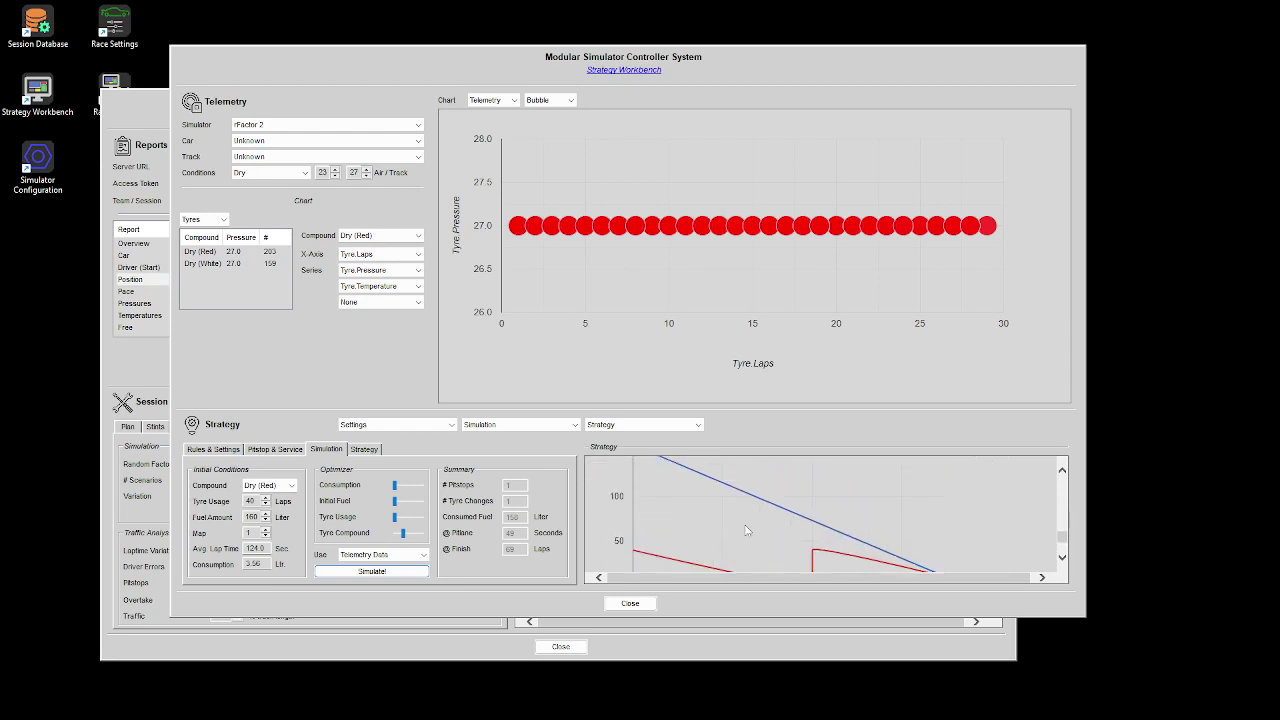
Review the selectable validation rules and the race, pitstop and tyre set options in Rules & Settings.
left_click(379, 428)
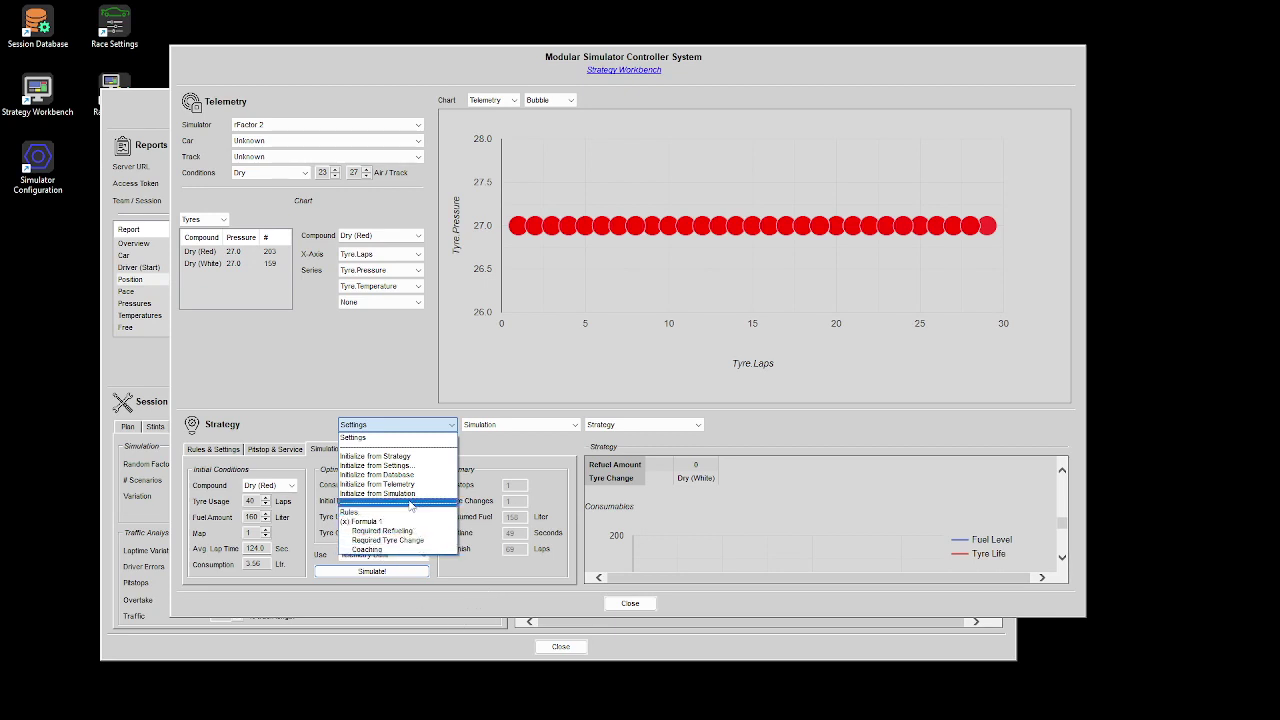
left_click(352, 437)
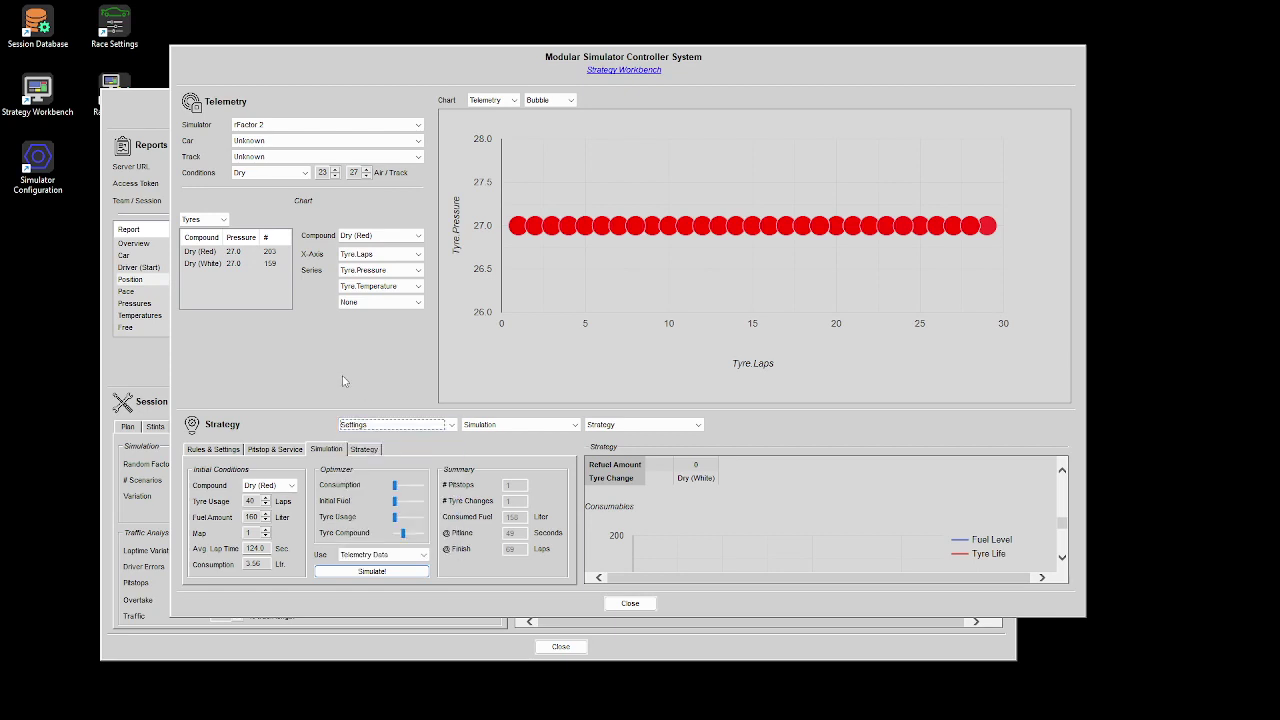
left_click(283, 451)
left_click(192, 447)
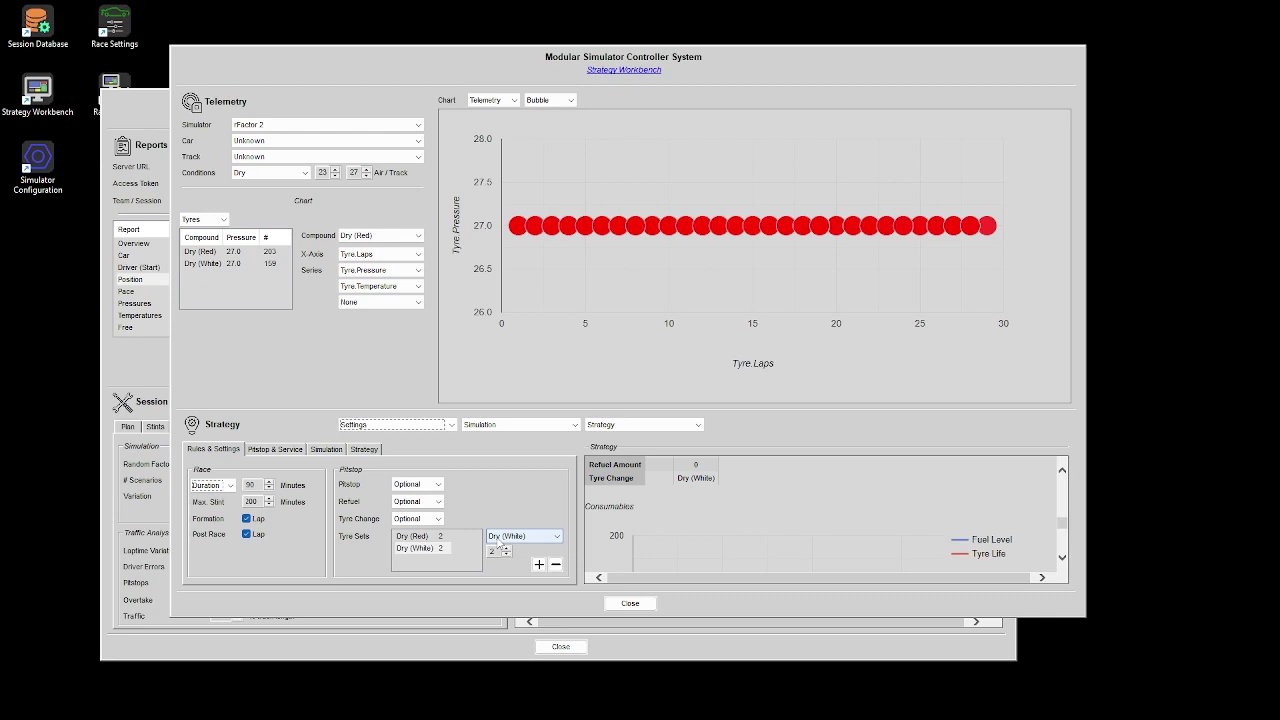
left_click(408, 427)
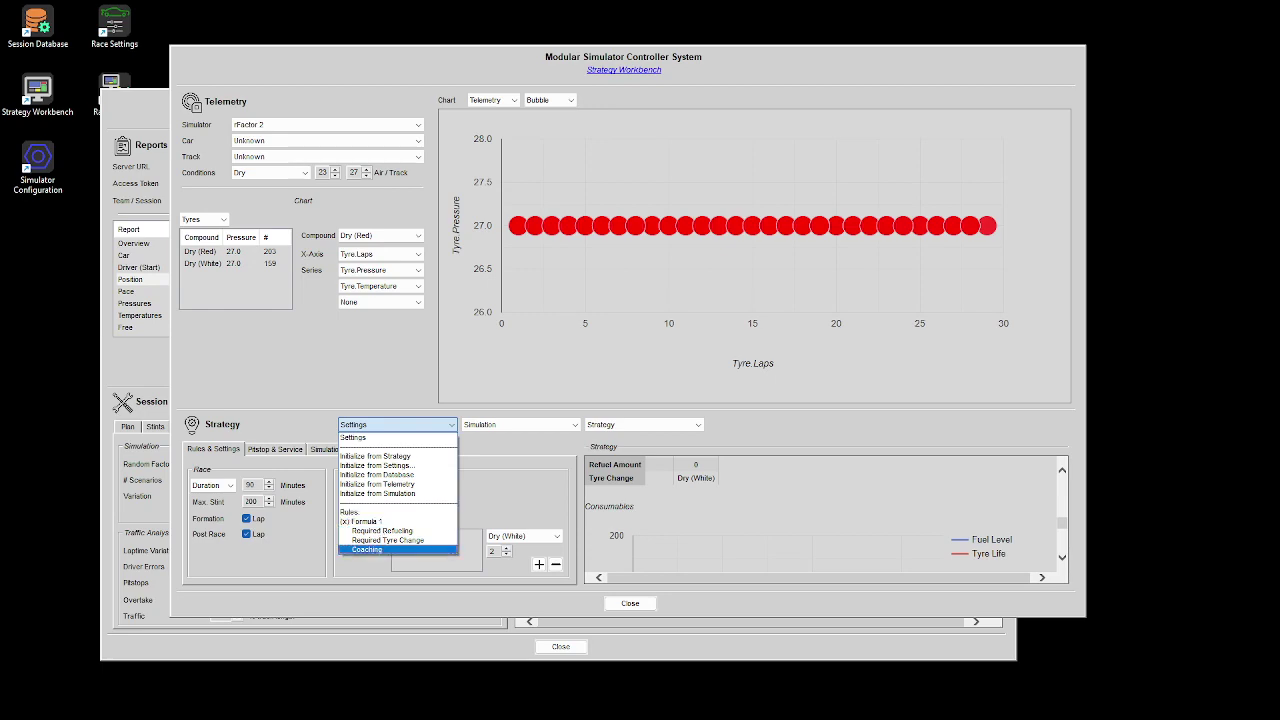
left_click(367, 549)
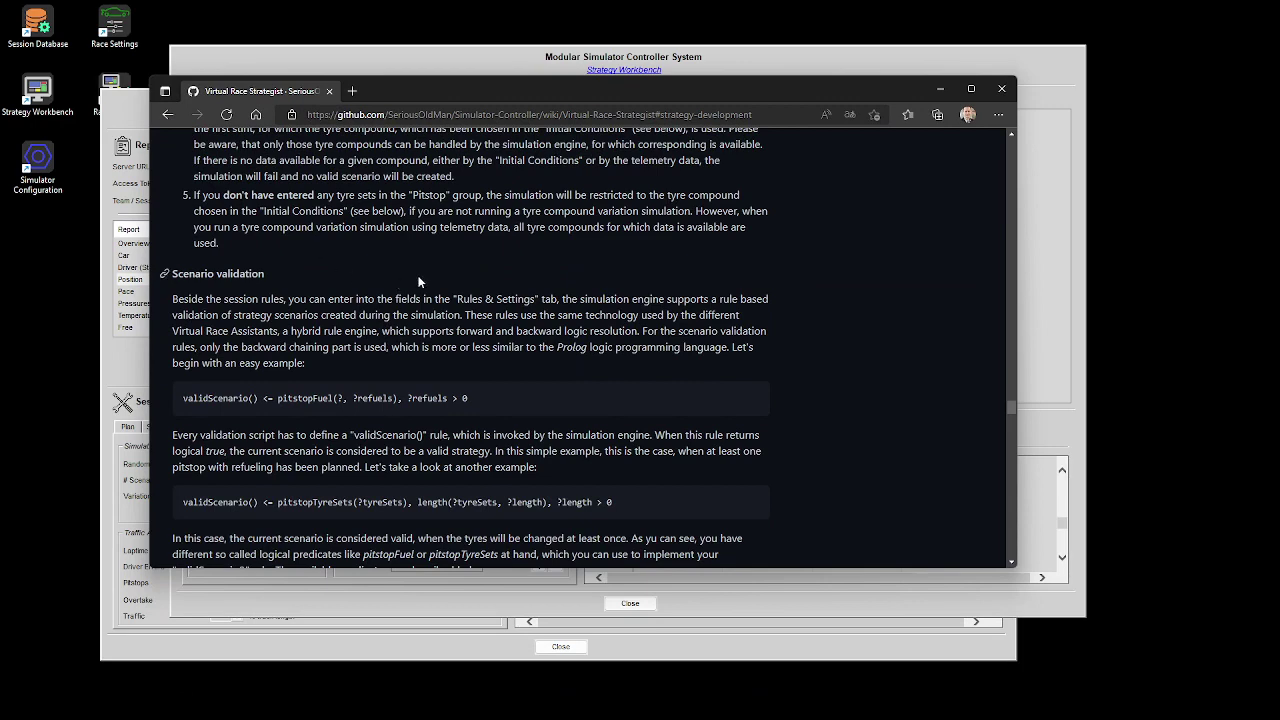
Browse the Strategy Development chapter of the Virtual Race Strategist wiki in the browser to its Scenario validation section.
scroll(471, 348, "up", 7)
scroll(471, 348, "up", 10)
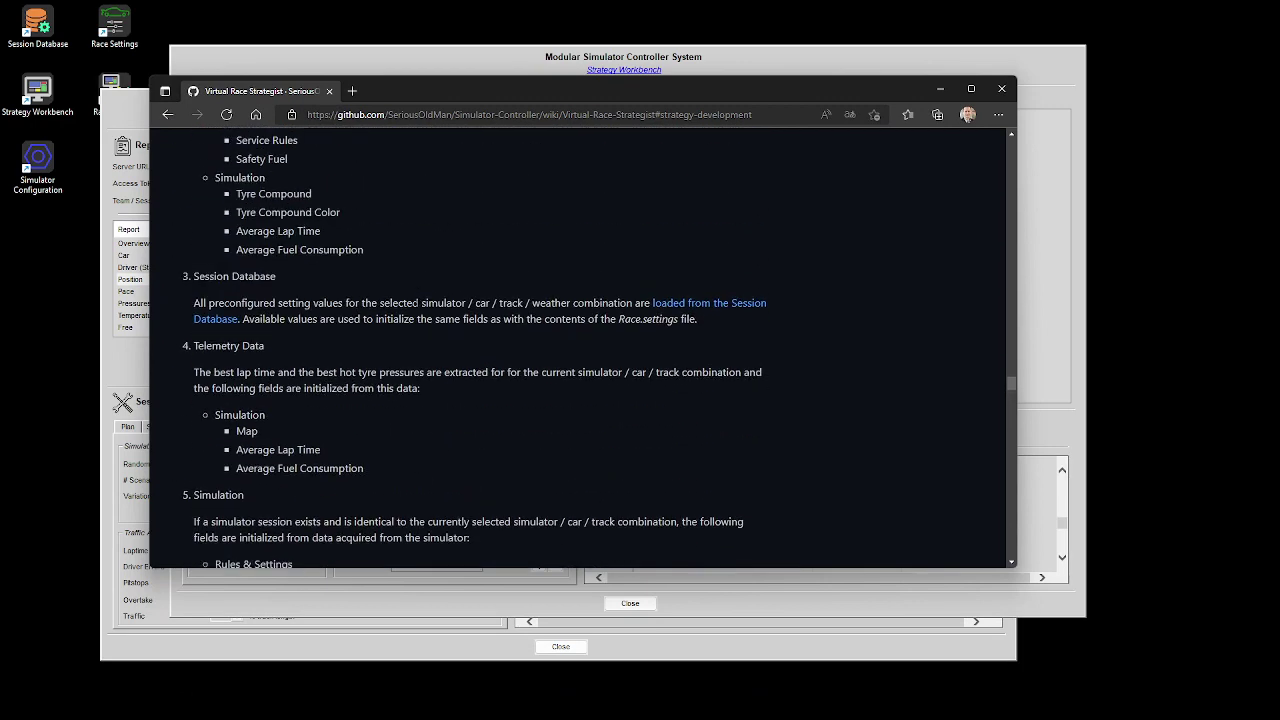
scroll(416, 304, "up", 6)
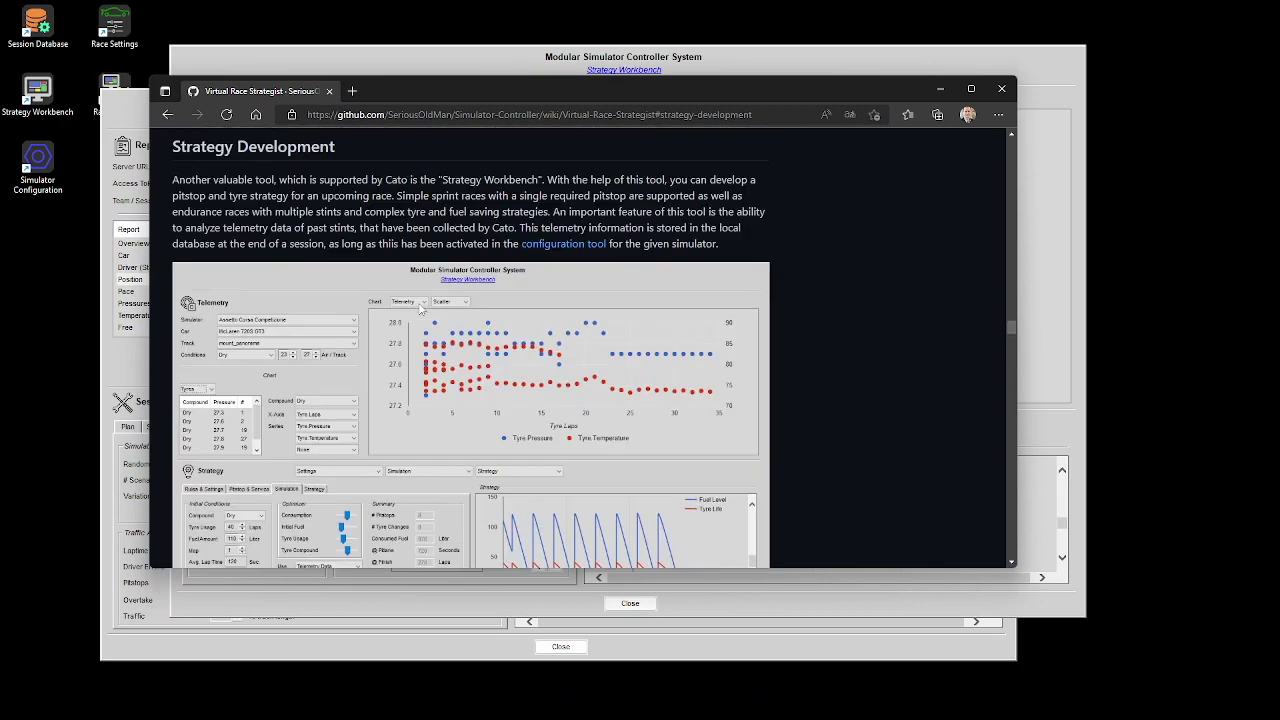
scroll(418, 304, "down", 6)
scroll(423, 303, "down", 15)
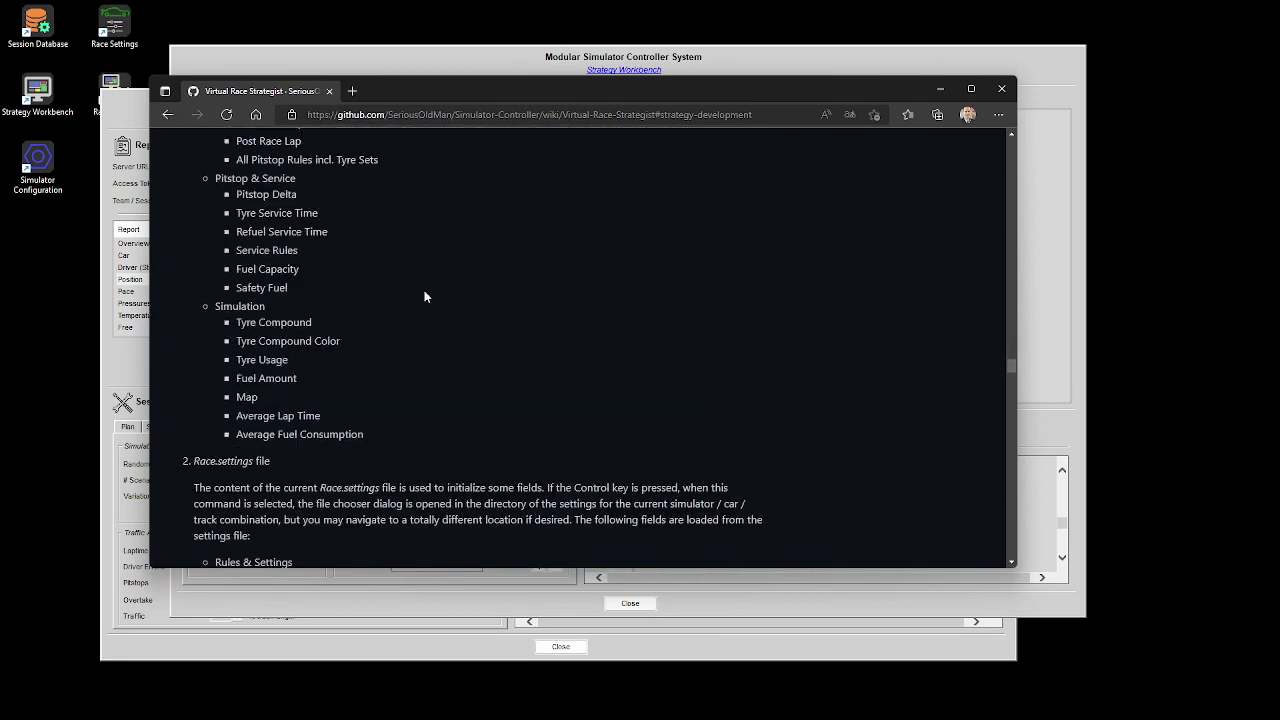
scroll(432, 287, "down", 6)
scroll(431, 278, "up", 4)
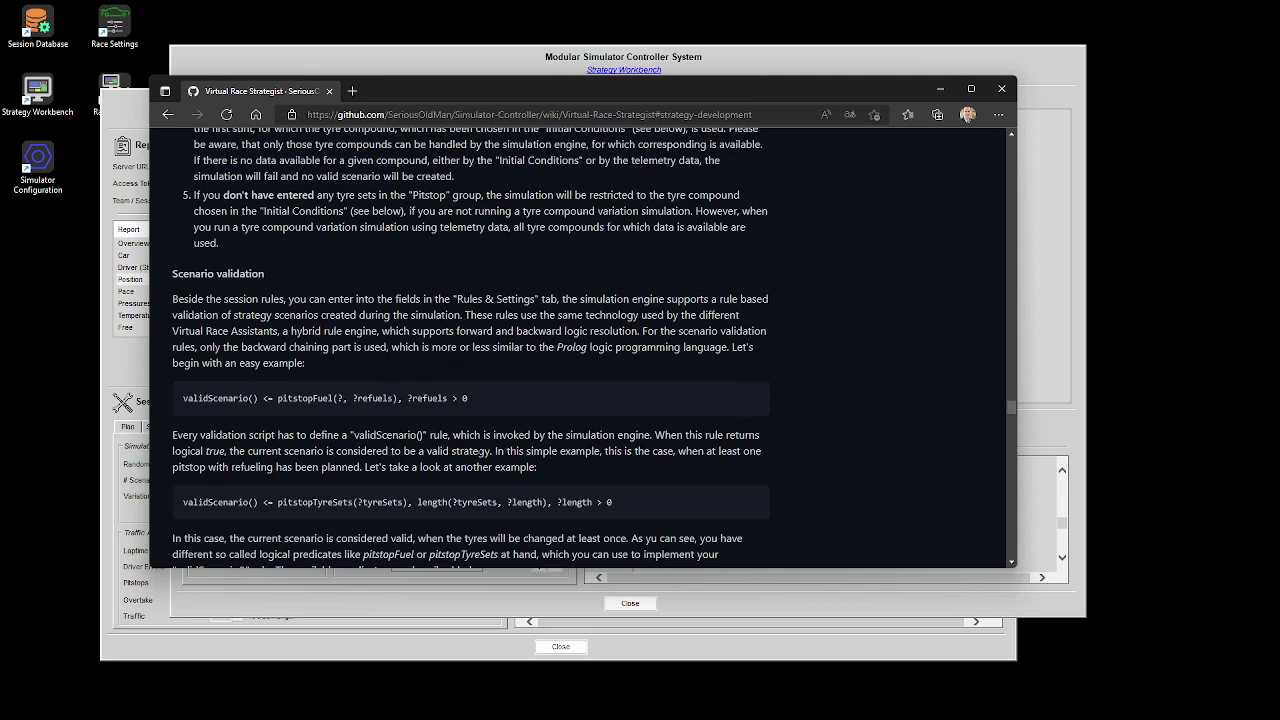
Read the validation script examples, including the Formula 1 one, and the builtin predicates in the wiki.
scroll(421, 384, "down", 3)
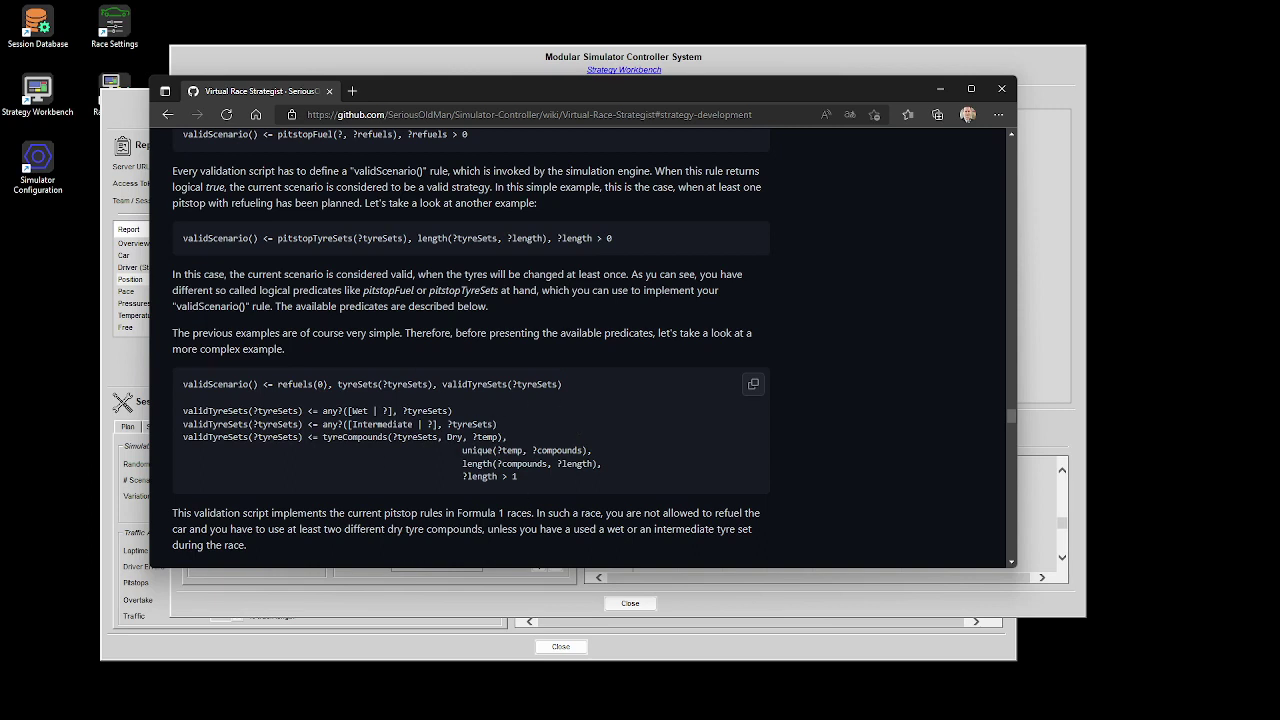
scroll(355, 418, "down", 3)
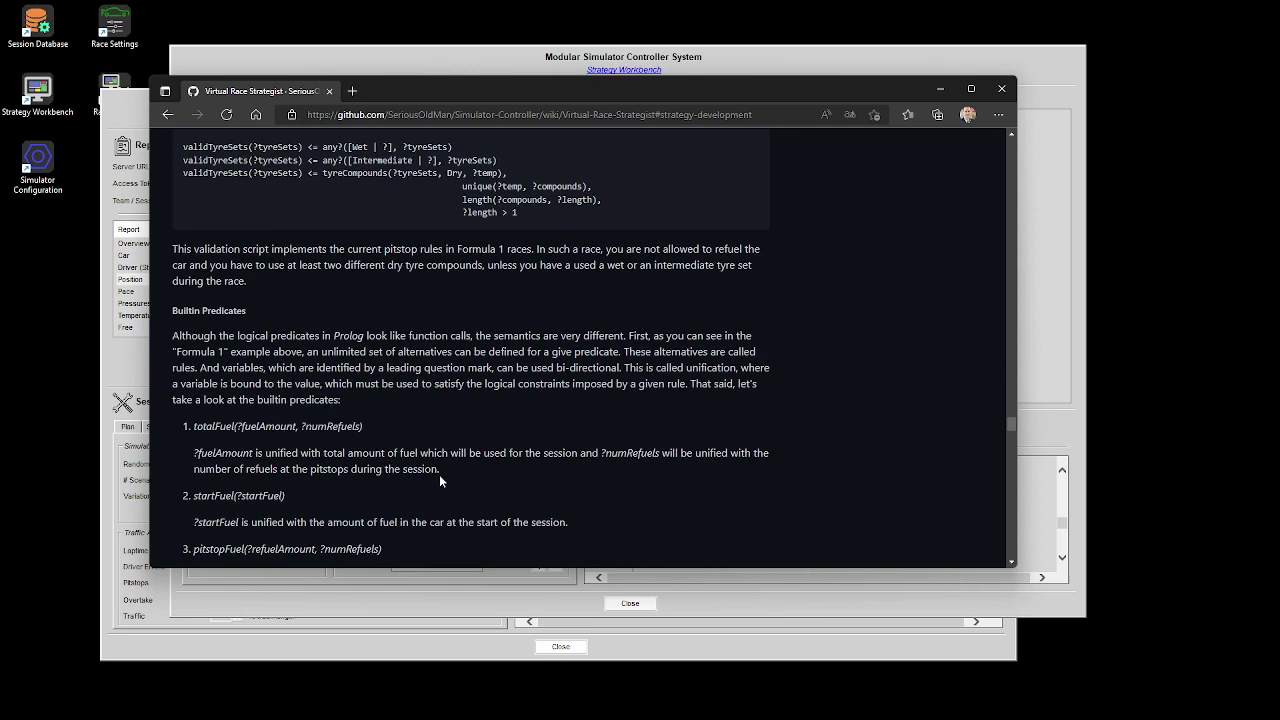
scroll(355, 418, "down", 5)
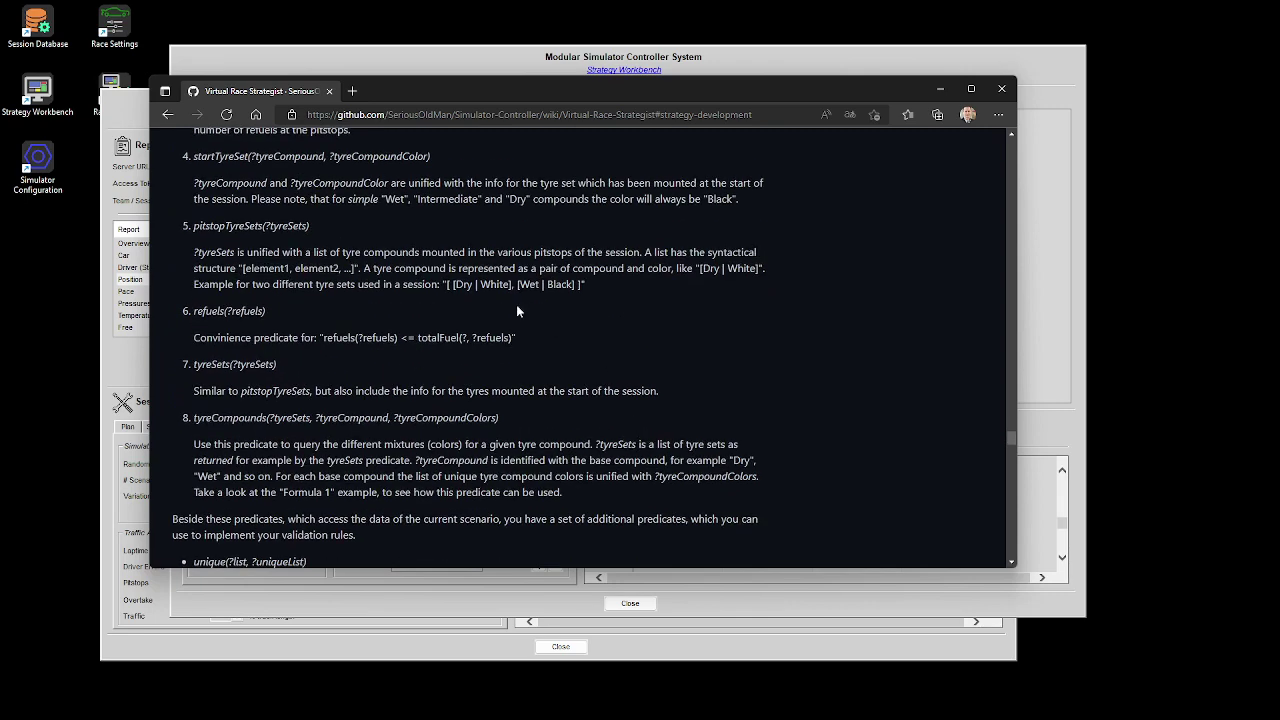
scroll(436, 380, "down", 5)
scroll(436, 380, "up", 6)
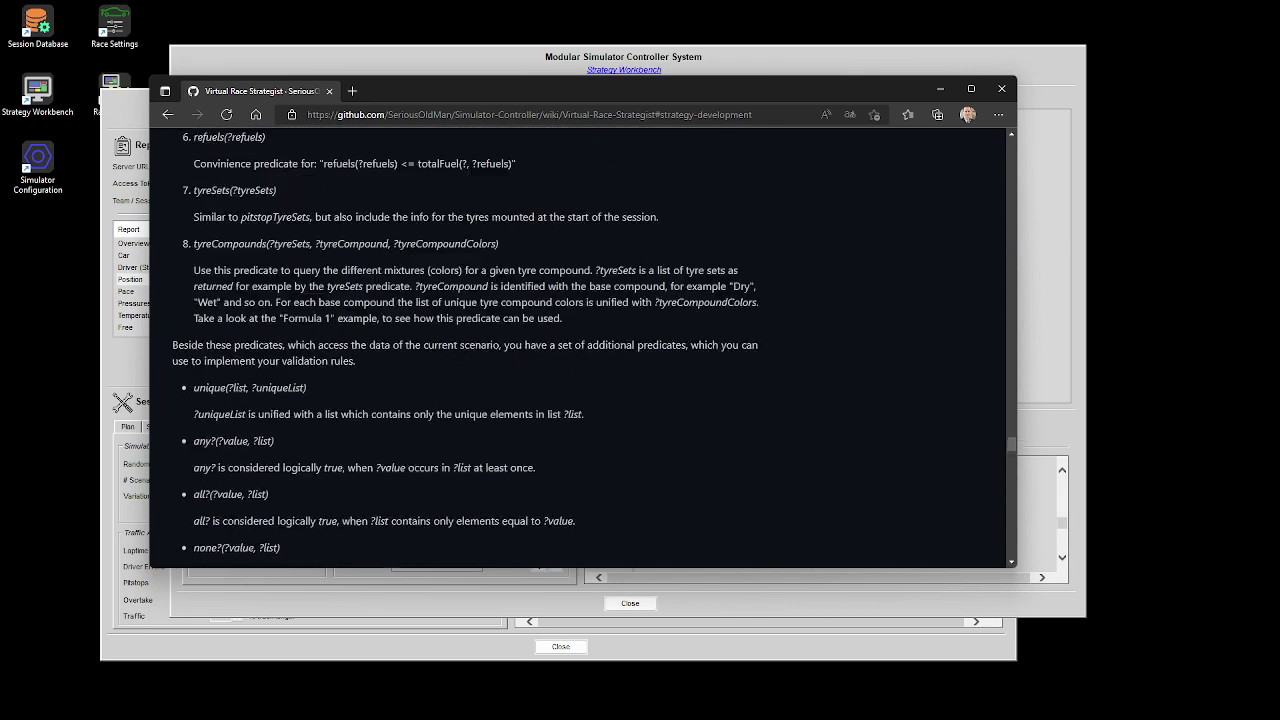
scroll(439, 374, "up", 4)
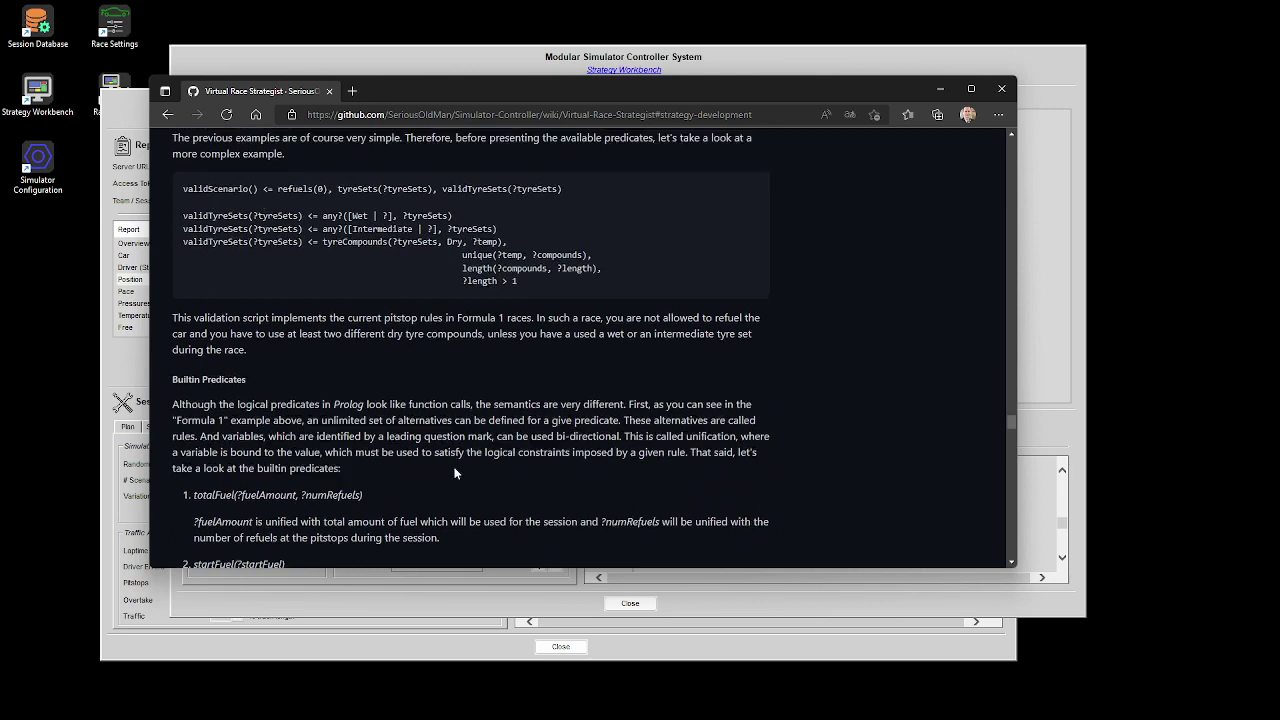
scroll(454, 473, "up", 6)
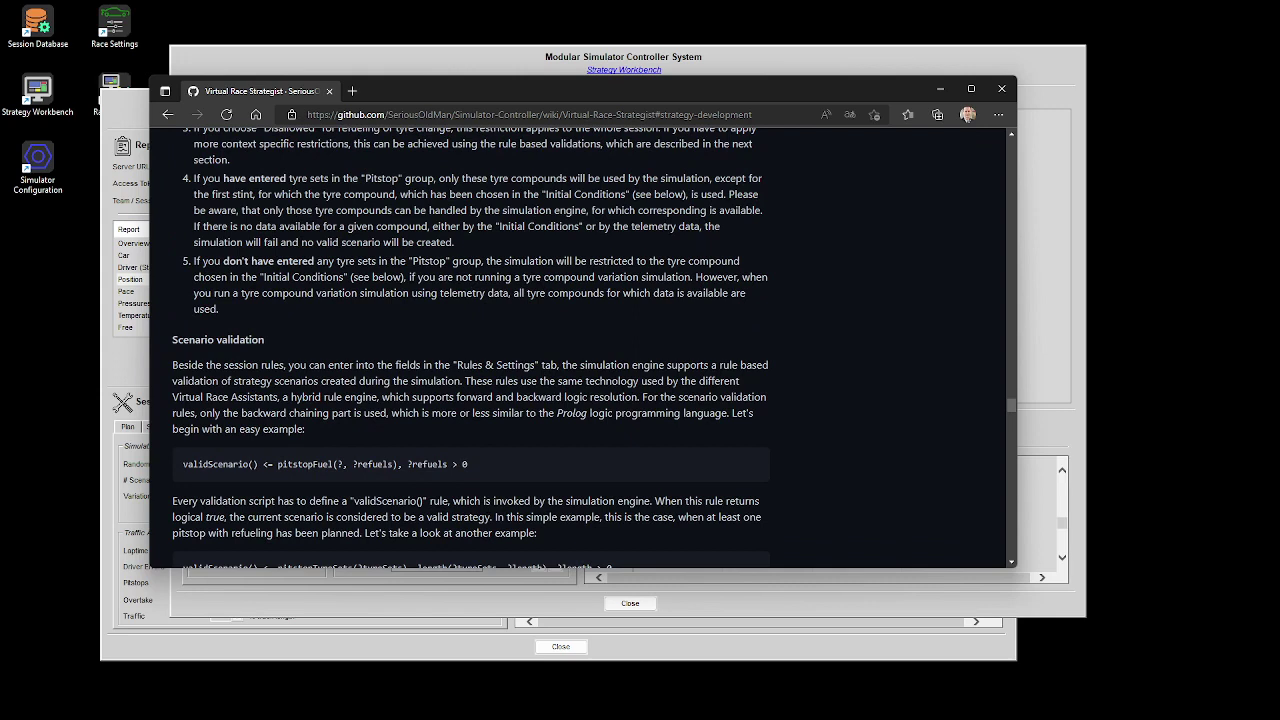
Return to the Strategy Workbench, find the Coaching rule and bring the Coaching.rules file into view in the text editor.
key("super+Down")
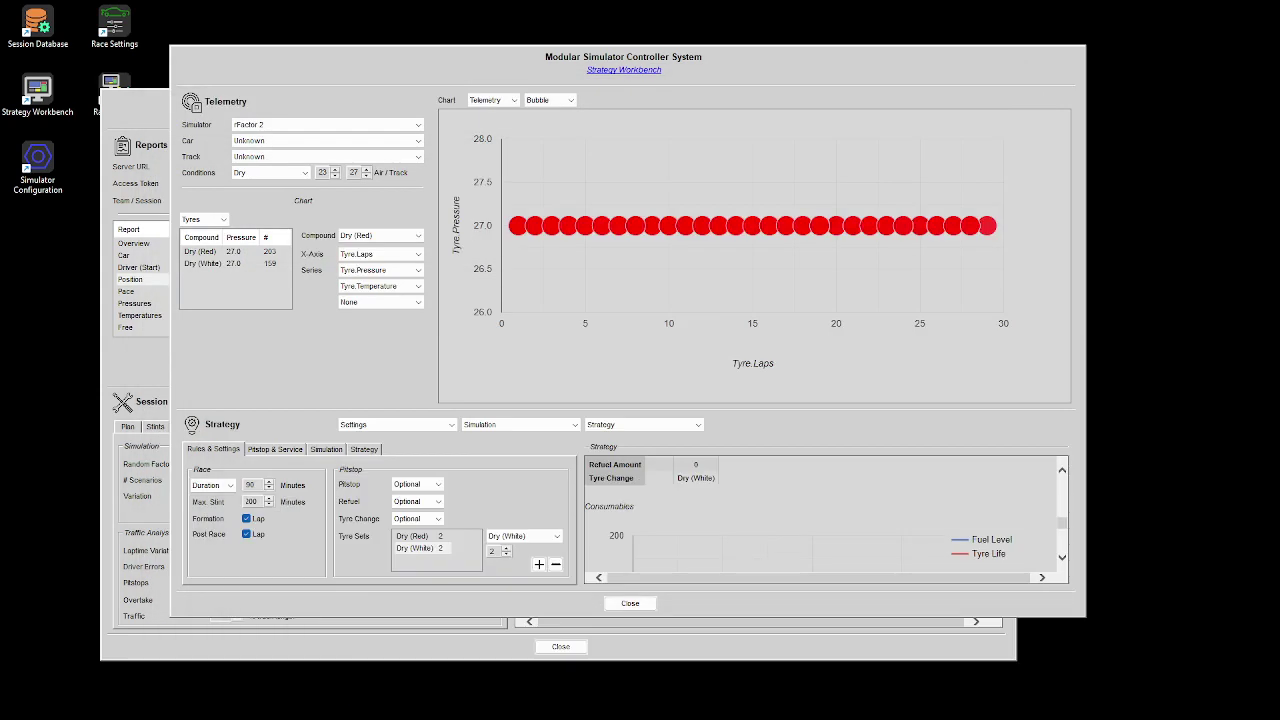
left_click(440, 425)
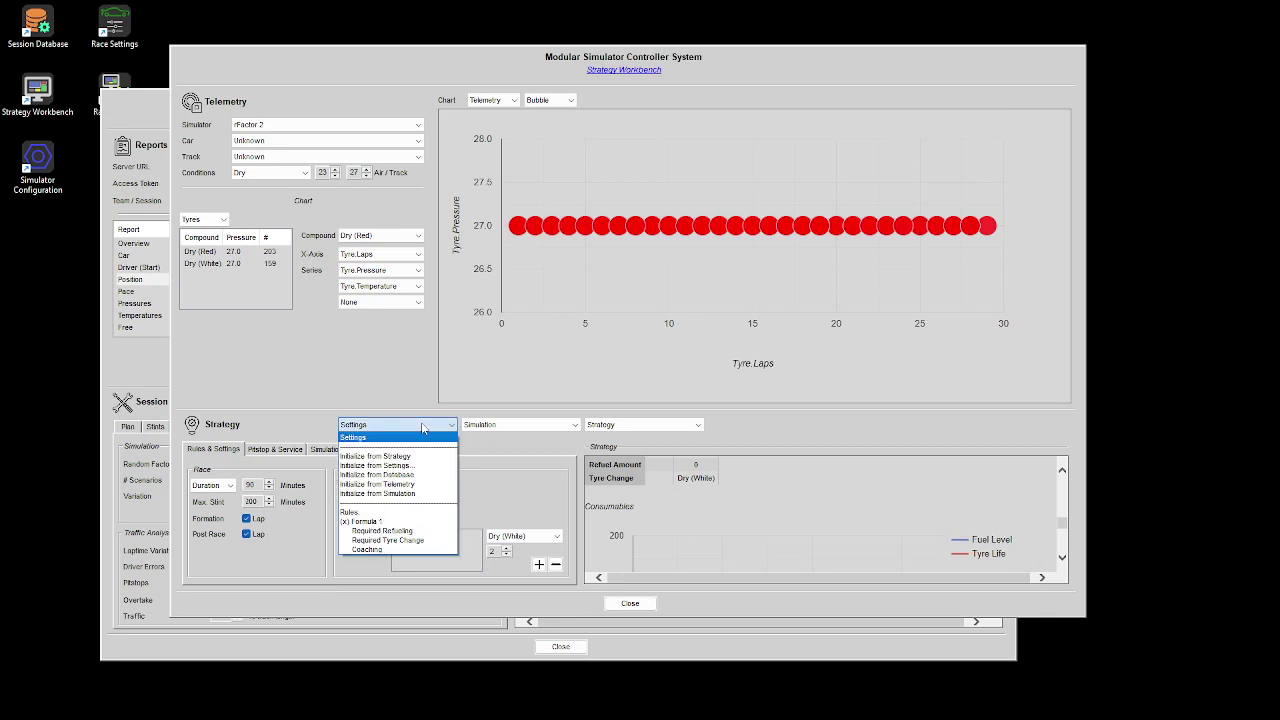
left_click(385, 550)
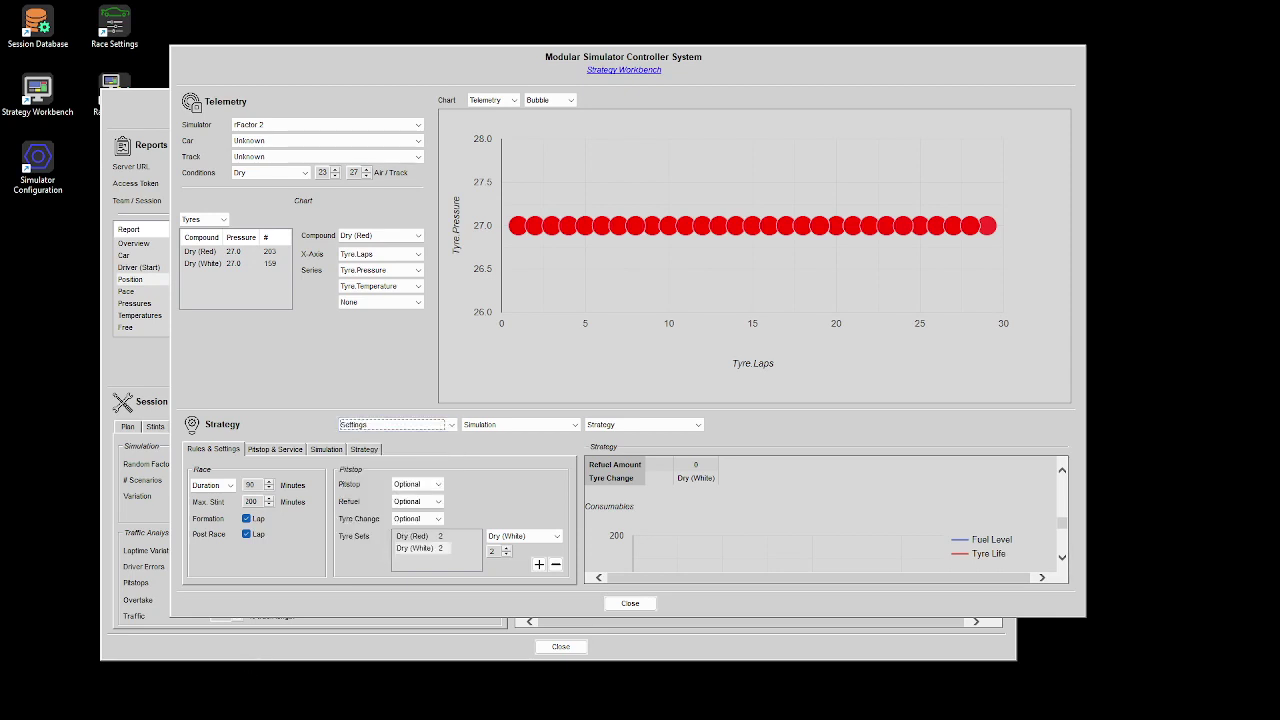
left_click_drag(350, 440, 722, 429)
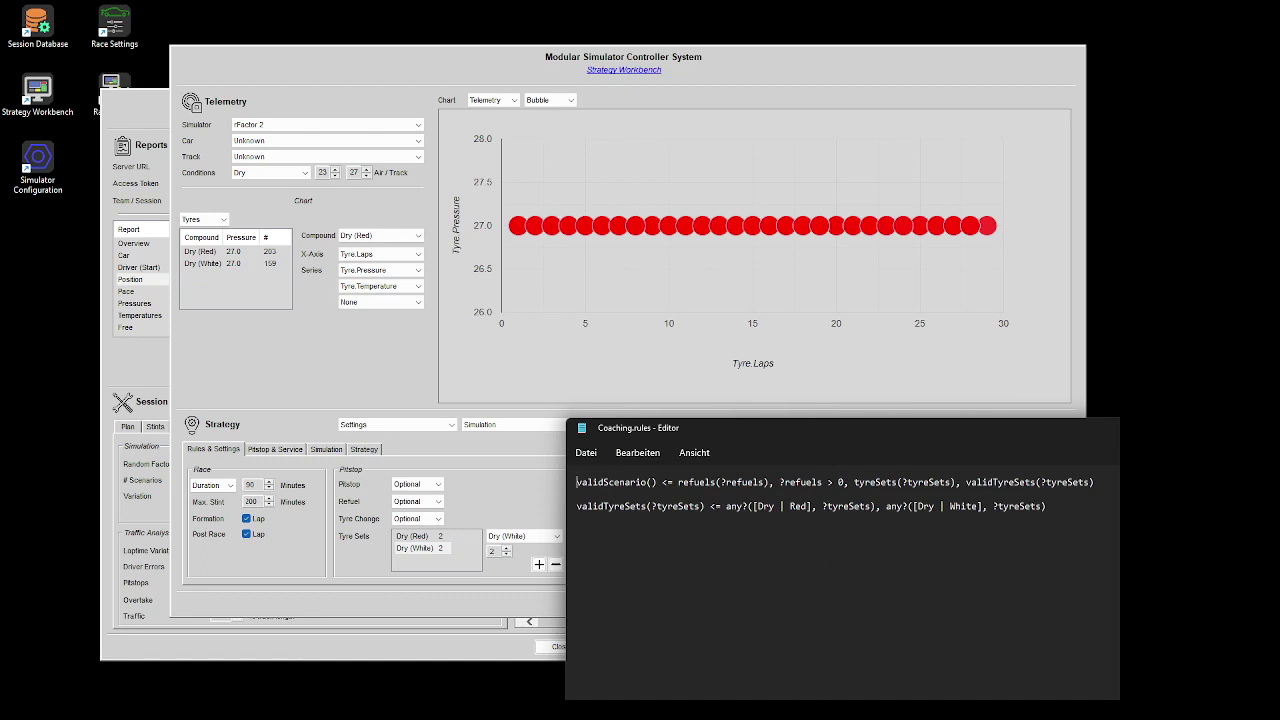
Match the Coaching entry in the rules list with its script and examine the refuel and tyre set conditions in Coaching.rules.
left_click(410, 428)
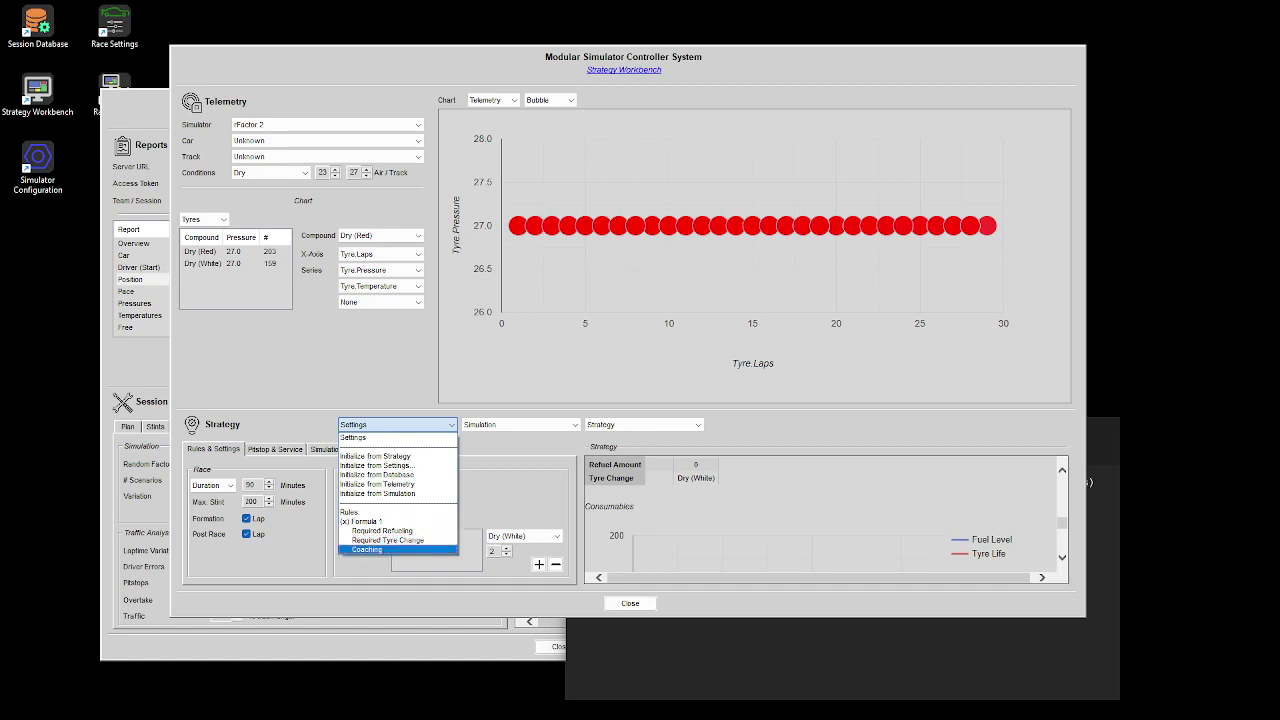
key("Return")
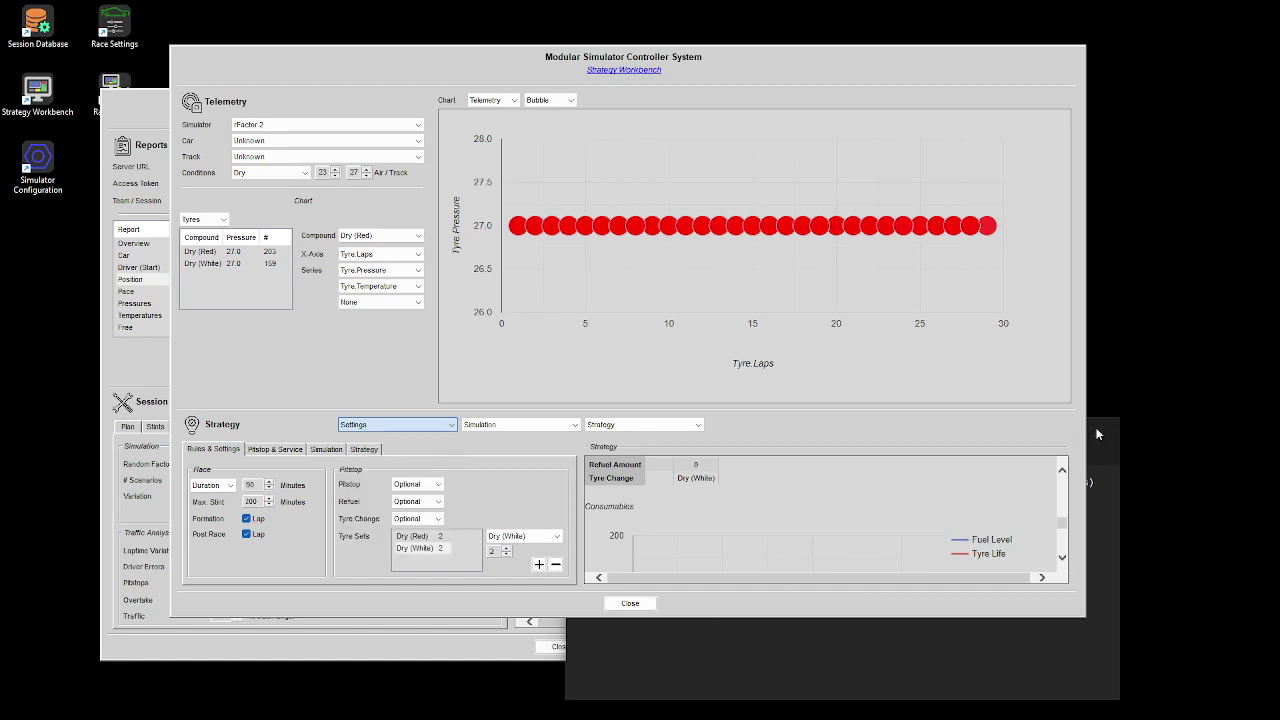
left_click_drag(956, 418, 738, 564)
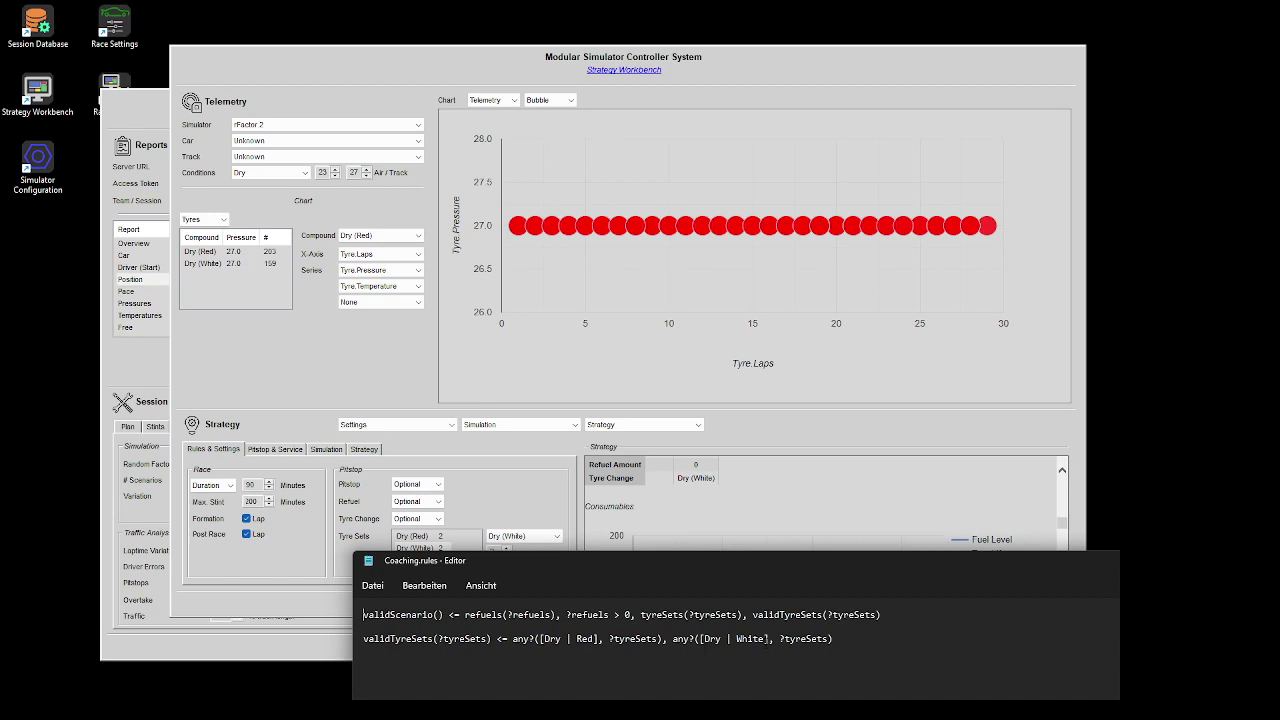
left_click_drag(729, 566, 700, 719)
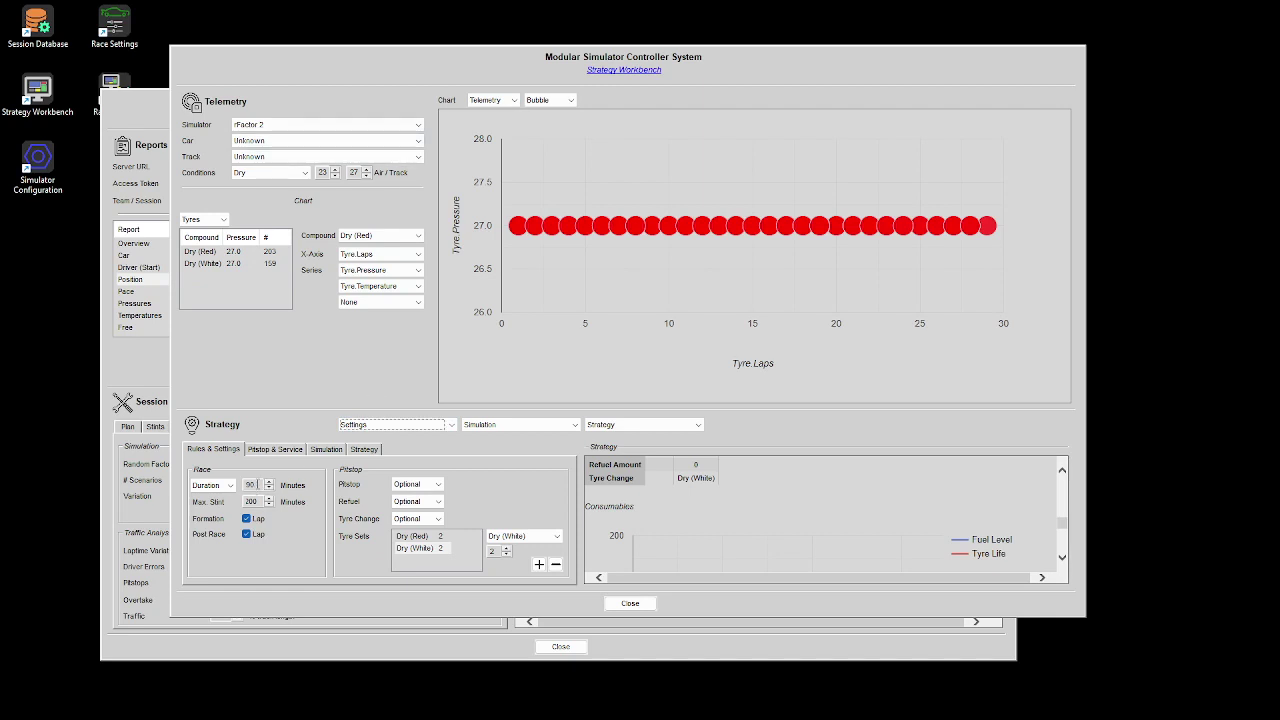
Set the initial fuel amount to 80 liters and slightly reduce the optimizer's tyre compound variation.
left_click(322, 450)
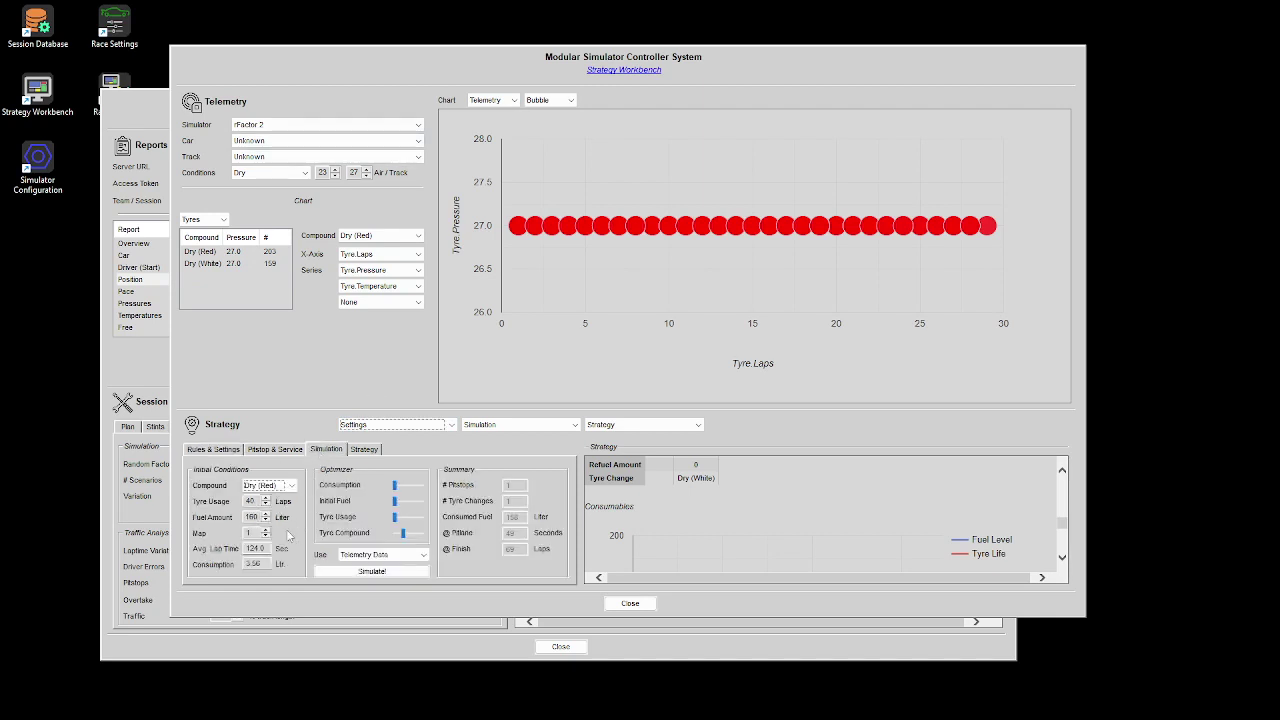
double_click(251, 517)
type("80")
left_click(408, 533)
left_click_drag(408, 537, 401, 540)
Enable the Coaching validation rule and rerun the simulation.
left_click(380, 428)
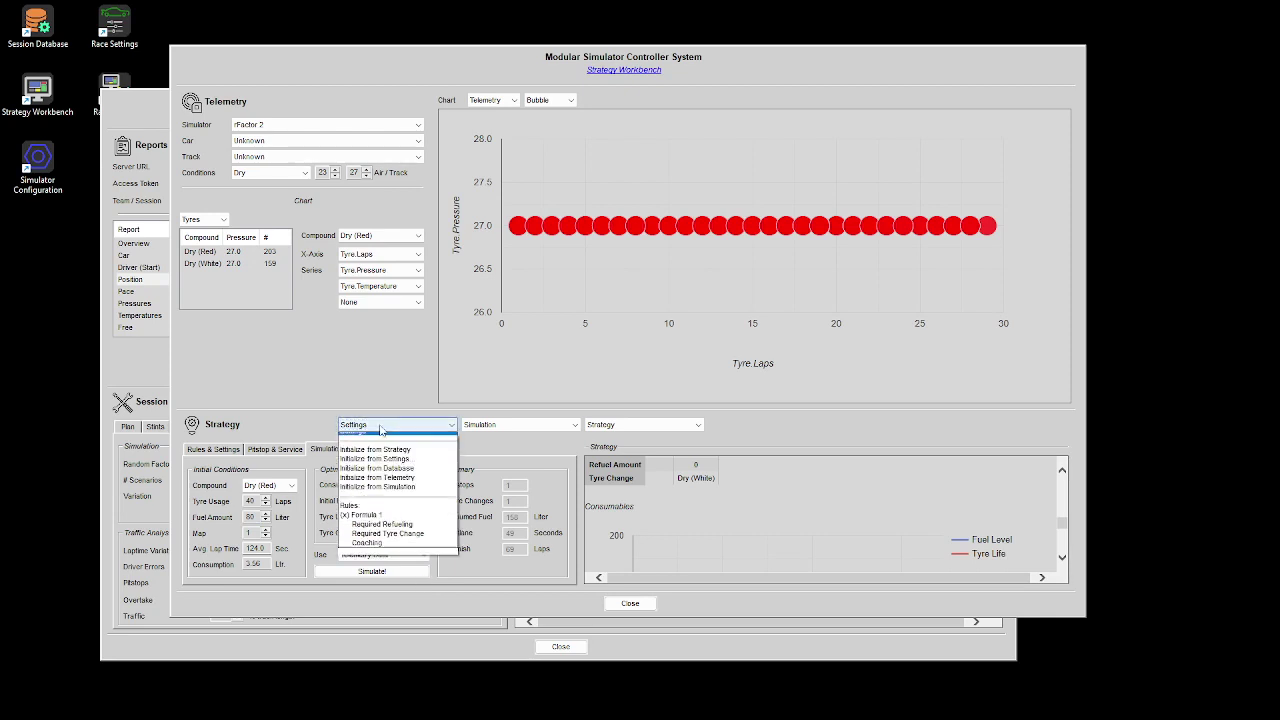
left_click(392, 543)
left_click(389, 580)
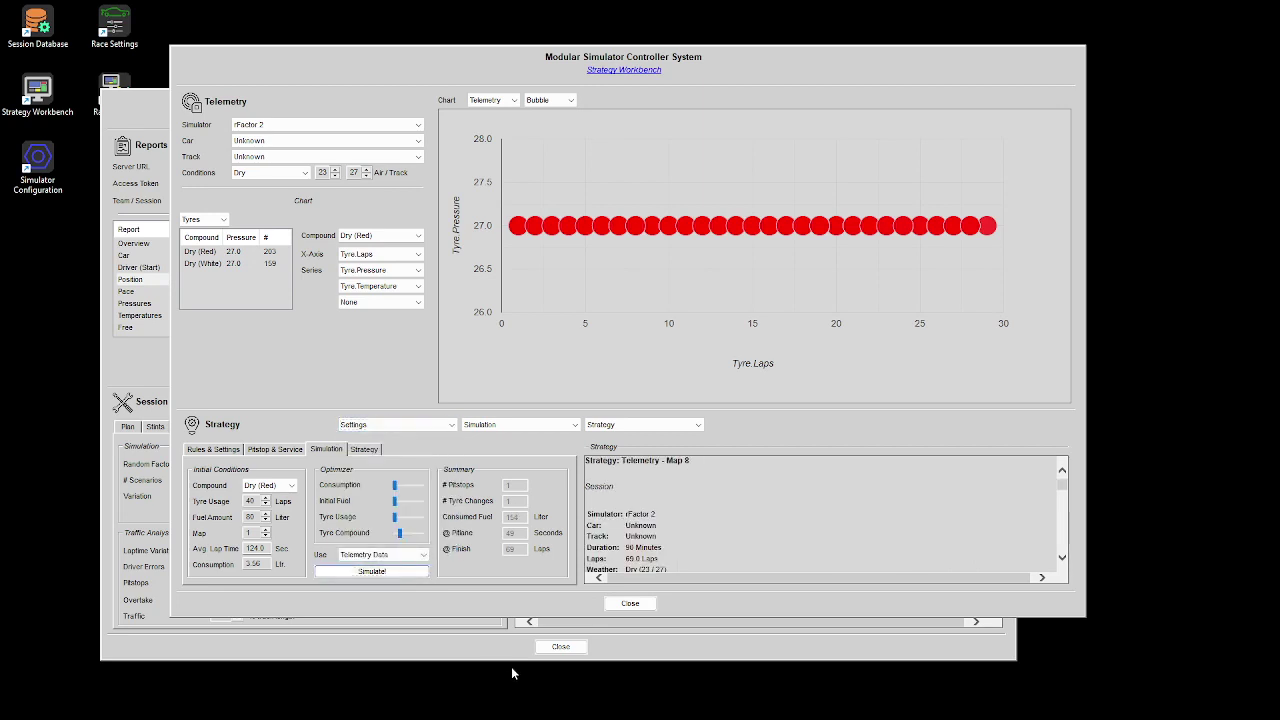
Review the Consumables chart and the pitstop lap, refuel amount and tyre change of the Coaching rule strategy.
scroll(728, 517, "down", 2)
scroll(728, 517, "down", 5)
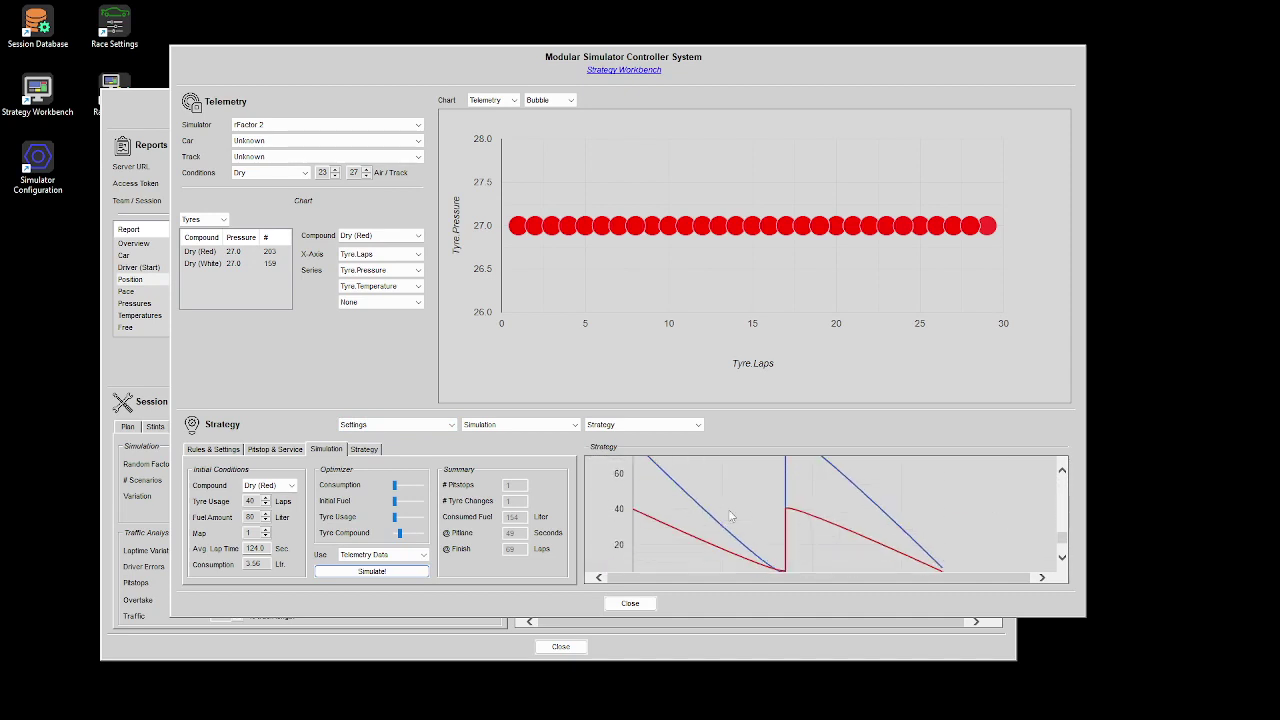
scroll(730, 516, "up", 4)
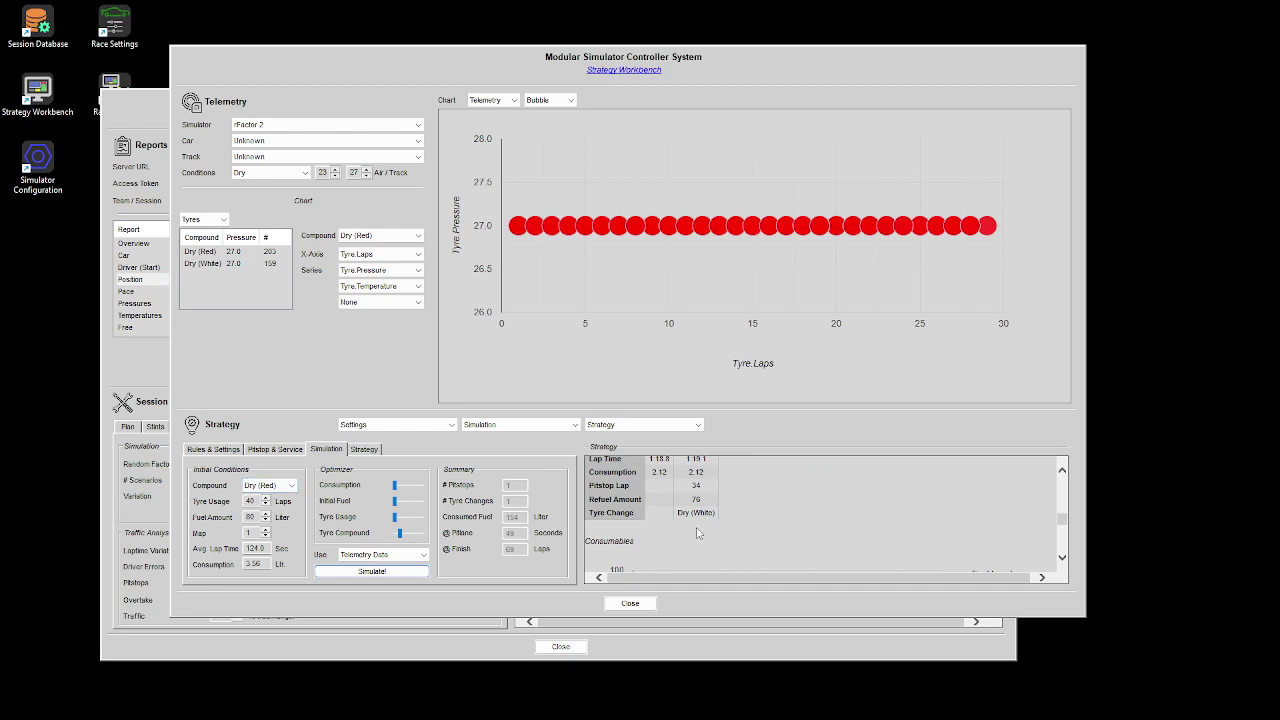
scroll(700, 532, "up", 2)
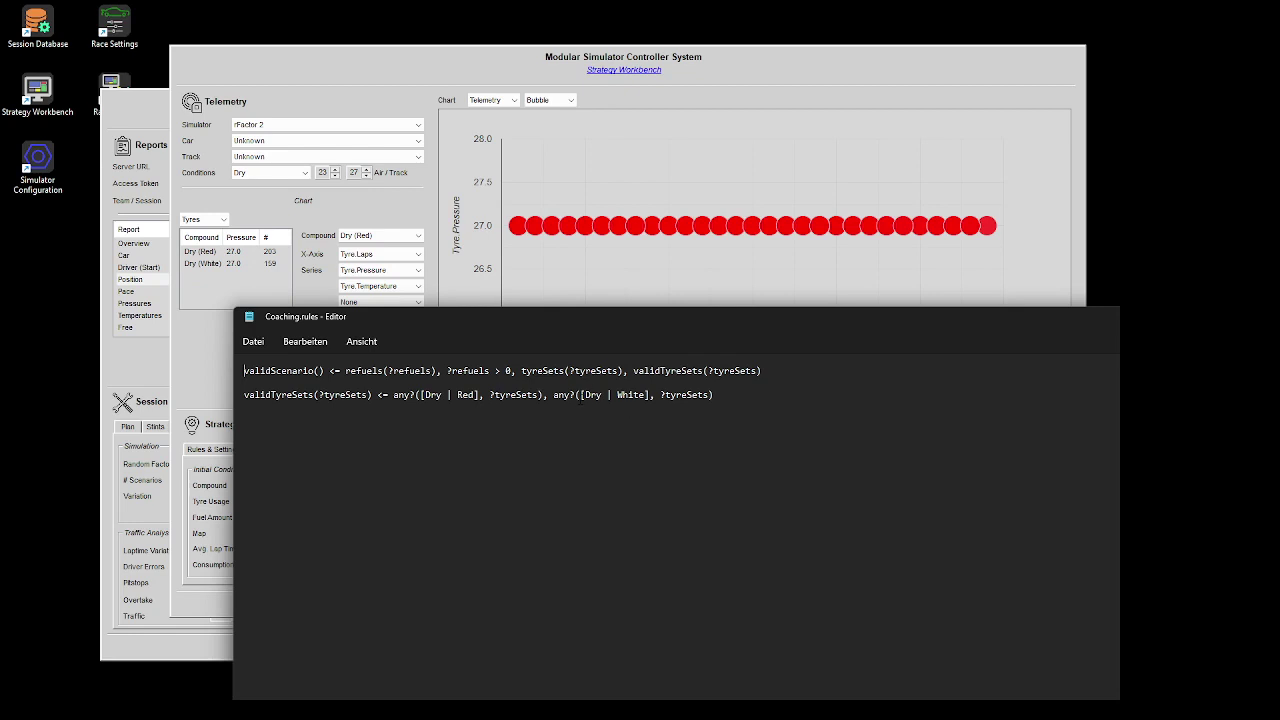
Change the Dry White condition's predicate to none? in Coaching.rules, save the file, and rerun the simulation in the Strategy Workbench.
double_click(562, 394)
type("none")
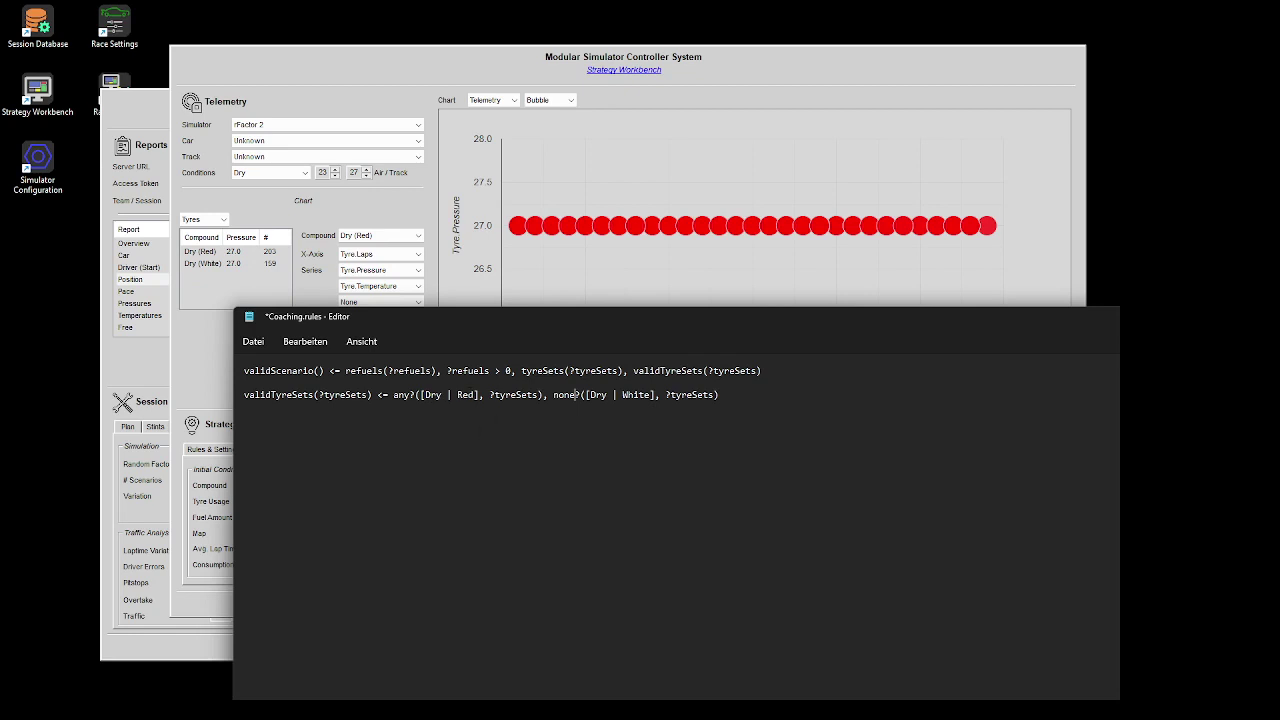
key("ctrl+s")
left_click_drag(494, 324, 545, 712)
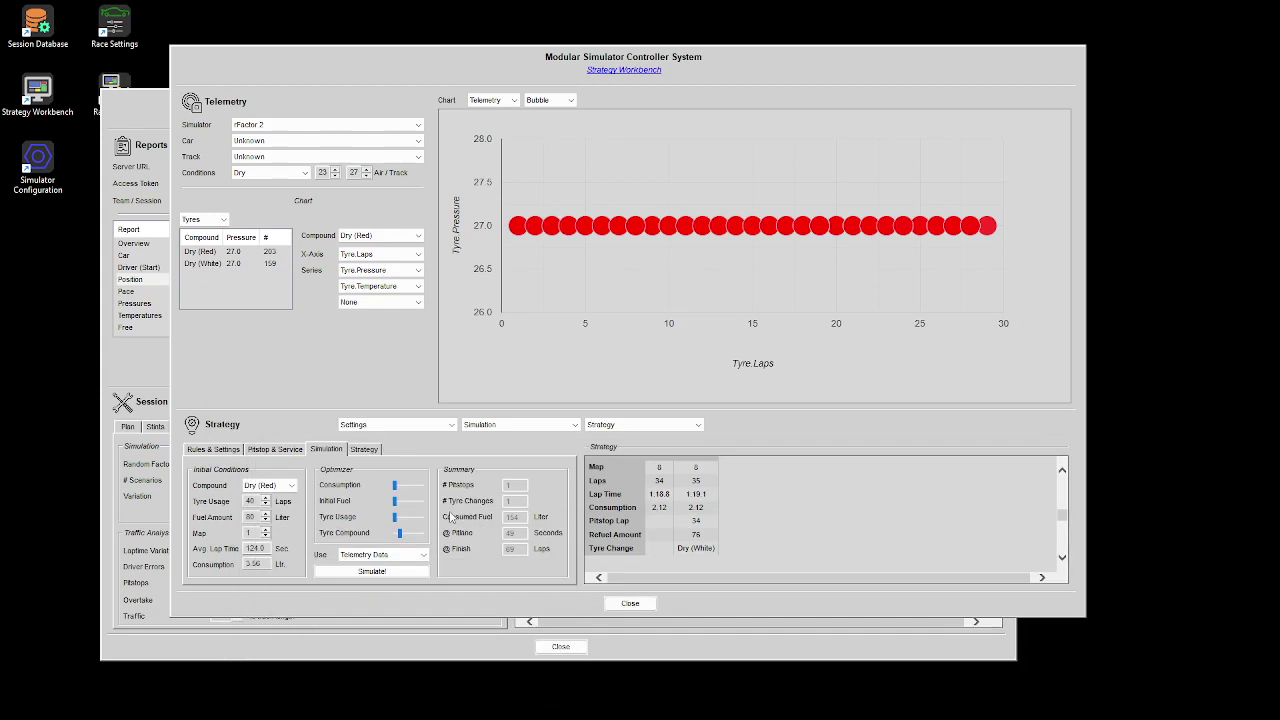
left_click(386, 576)
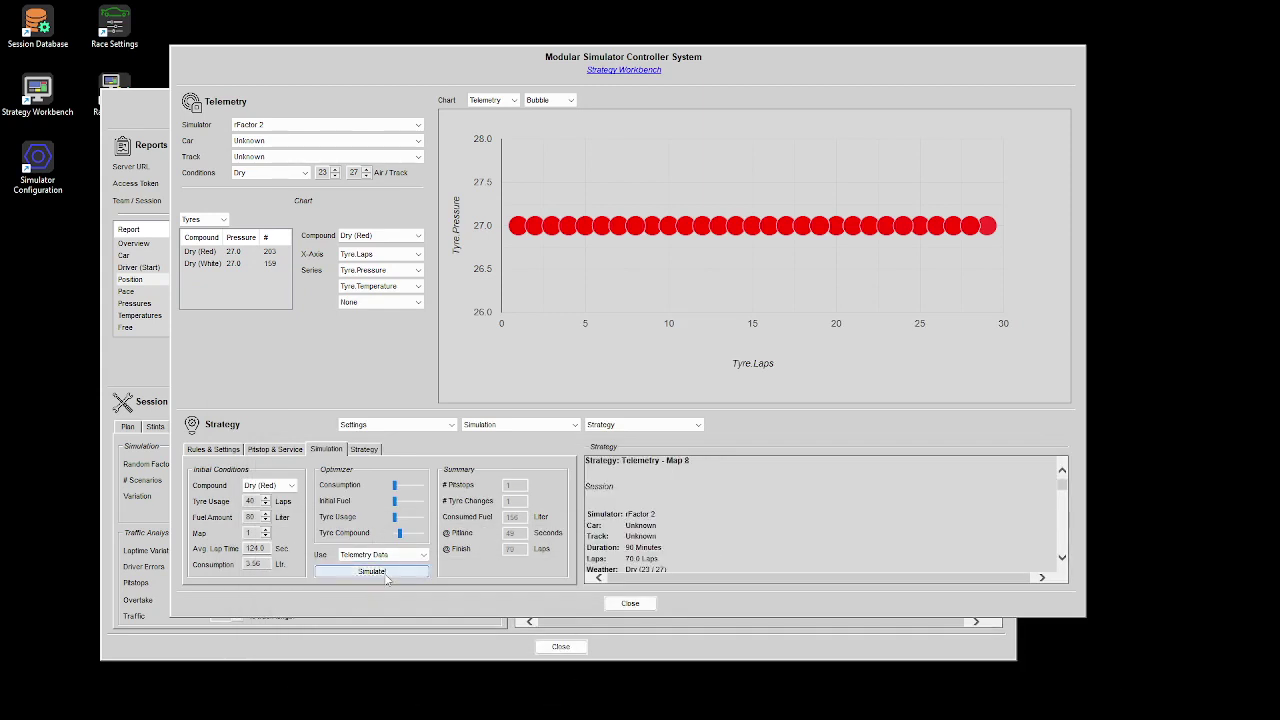
Review the pitstop lap, refuel amount and tyre change of the newly simulated 90-minute strategy.
scroll(713, 485, "down", 5)
scroll(713, 485, "down", 5)
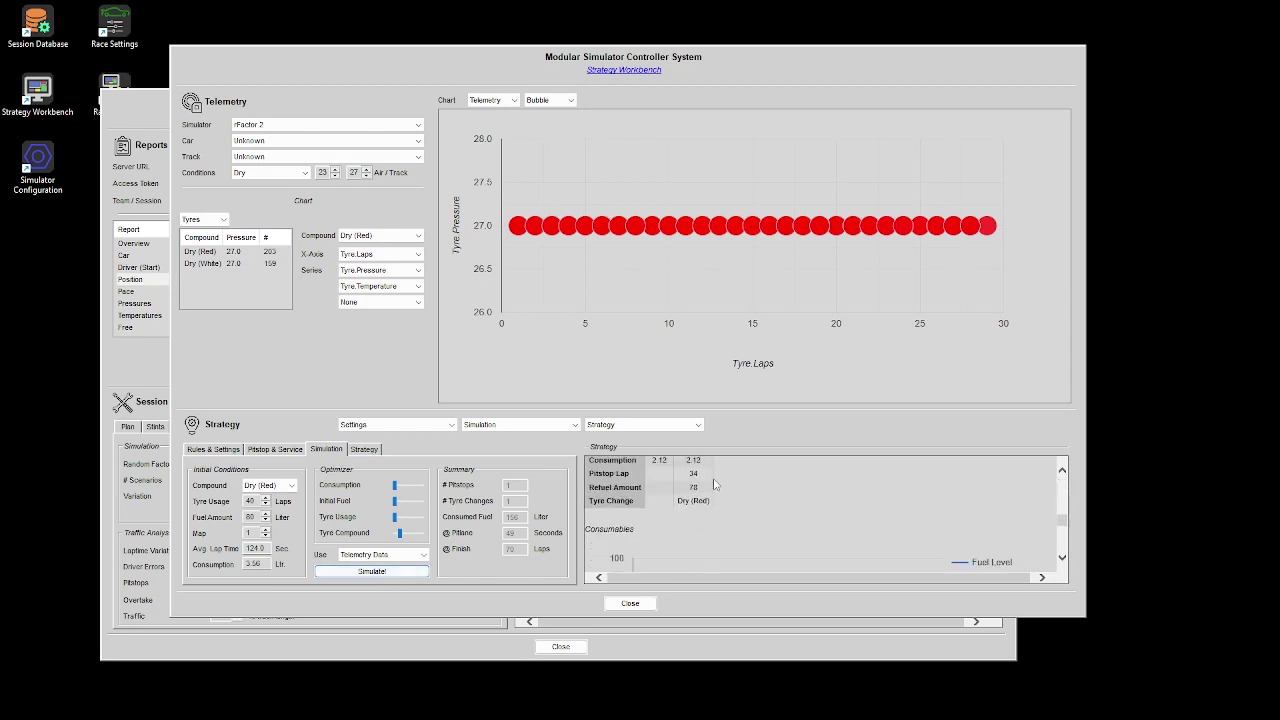
scroll(707, 505, "up", 2)
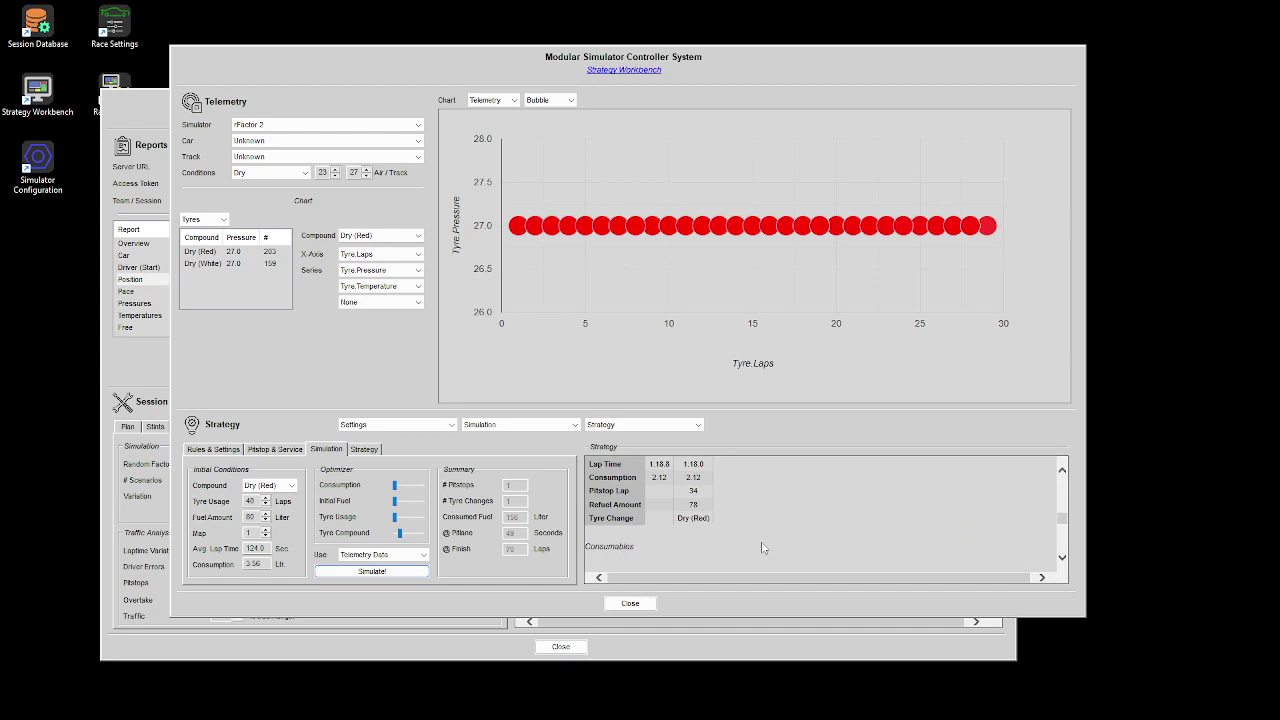
Try to simulate the race with one Dry (Red) tyre set fewer.
left_click(234, 449)
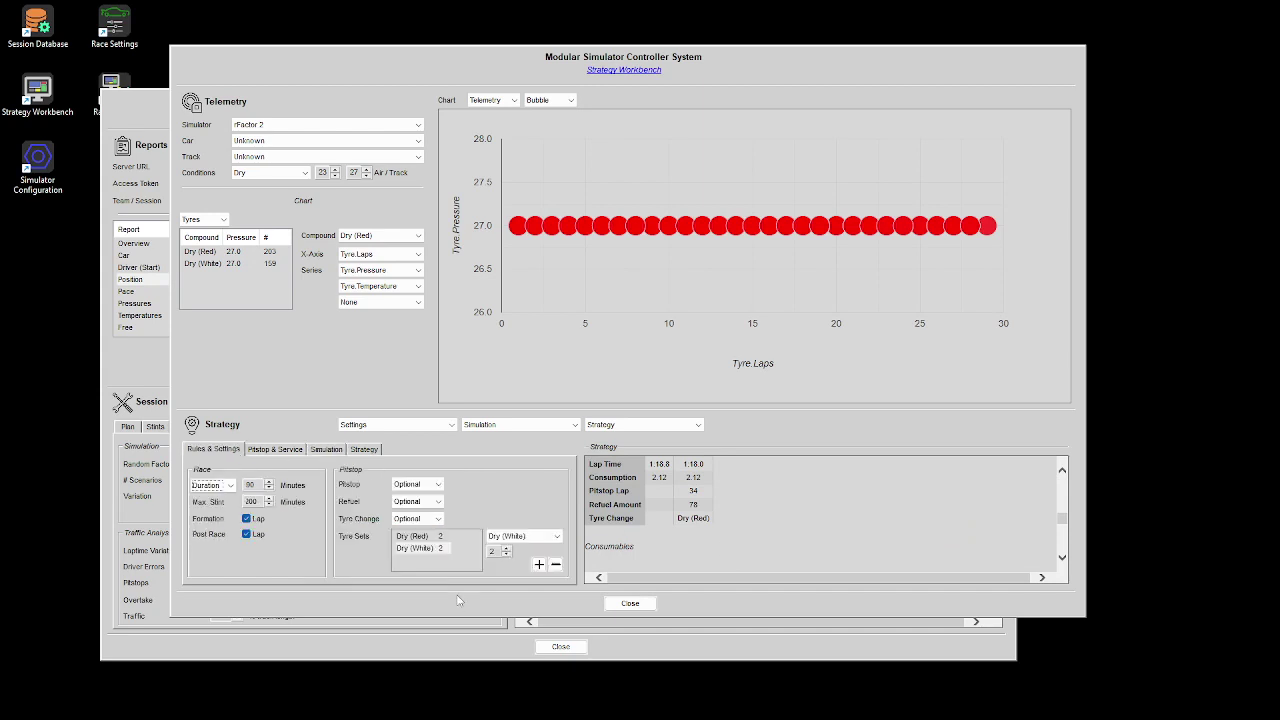
left_click(418, 537)
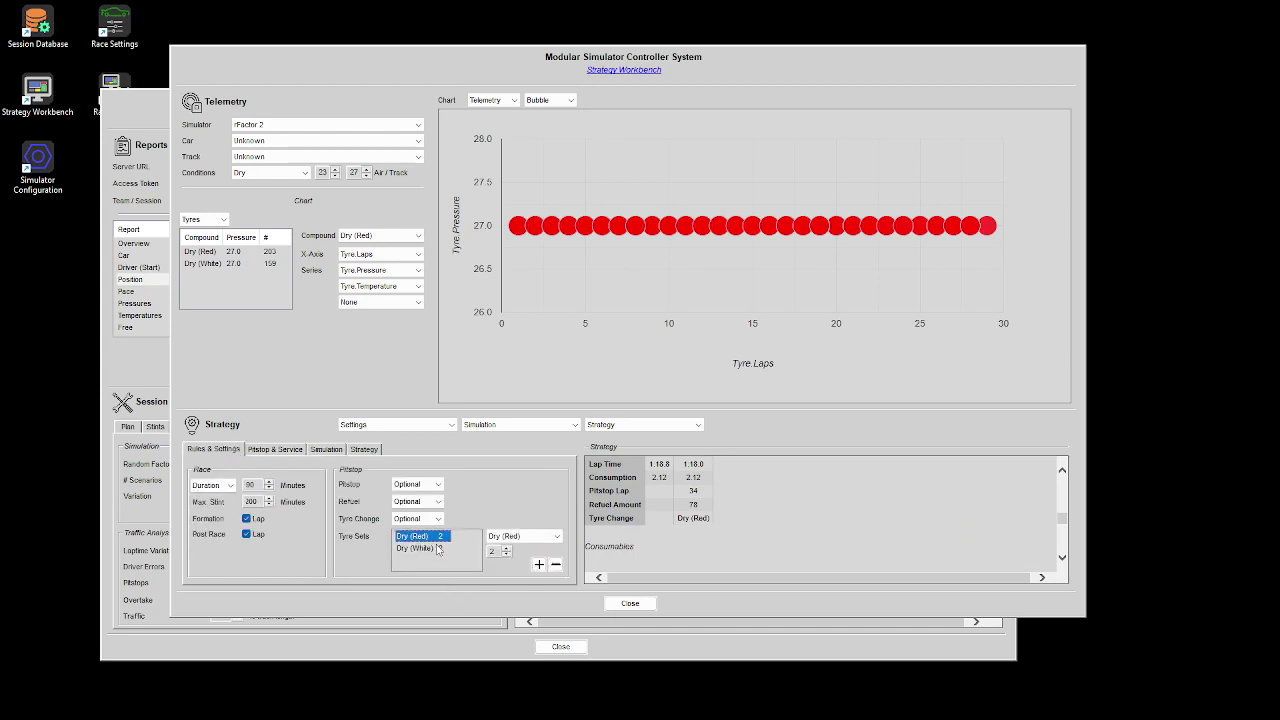
left_click(506, 555)
left_click(327, 449)
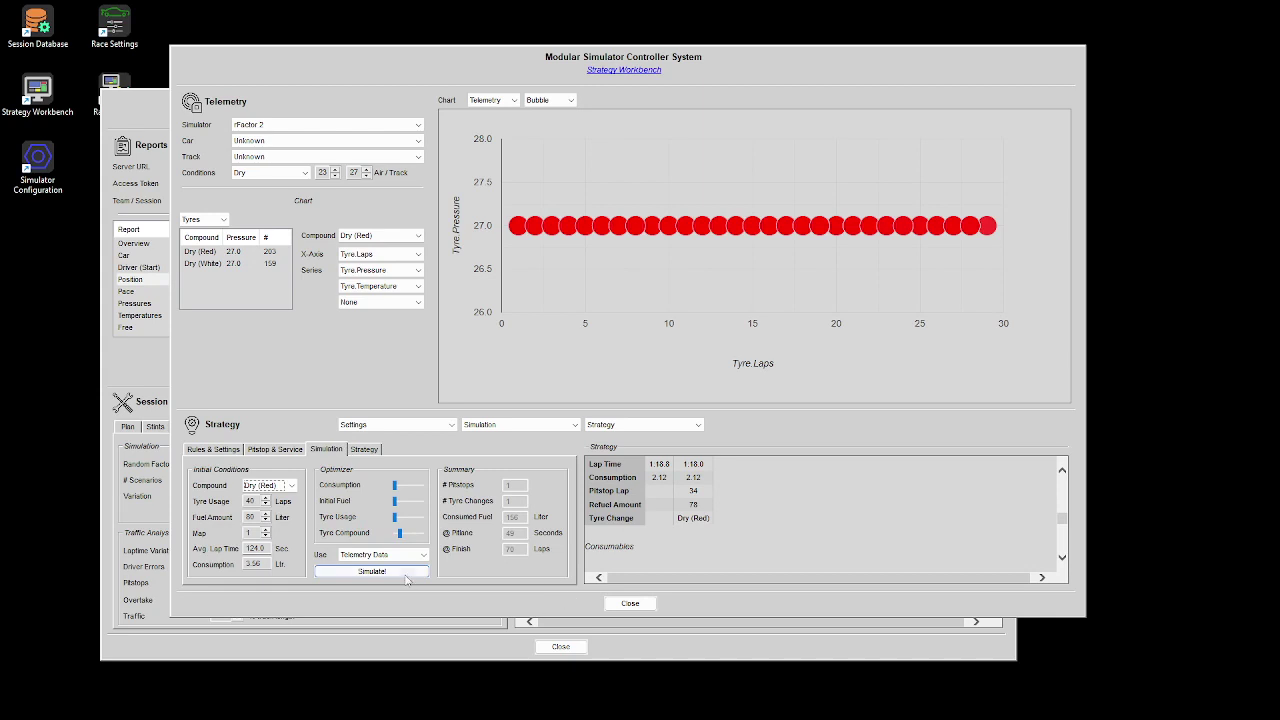
left_click(657, 605)
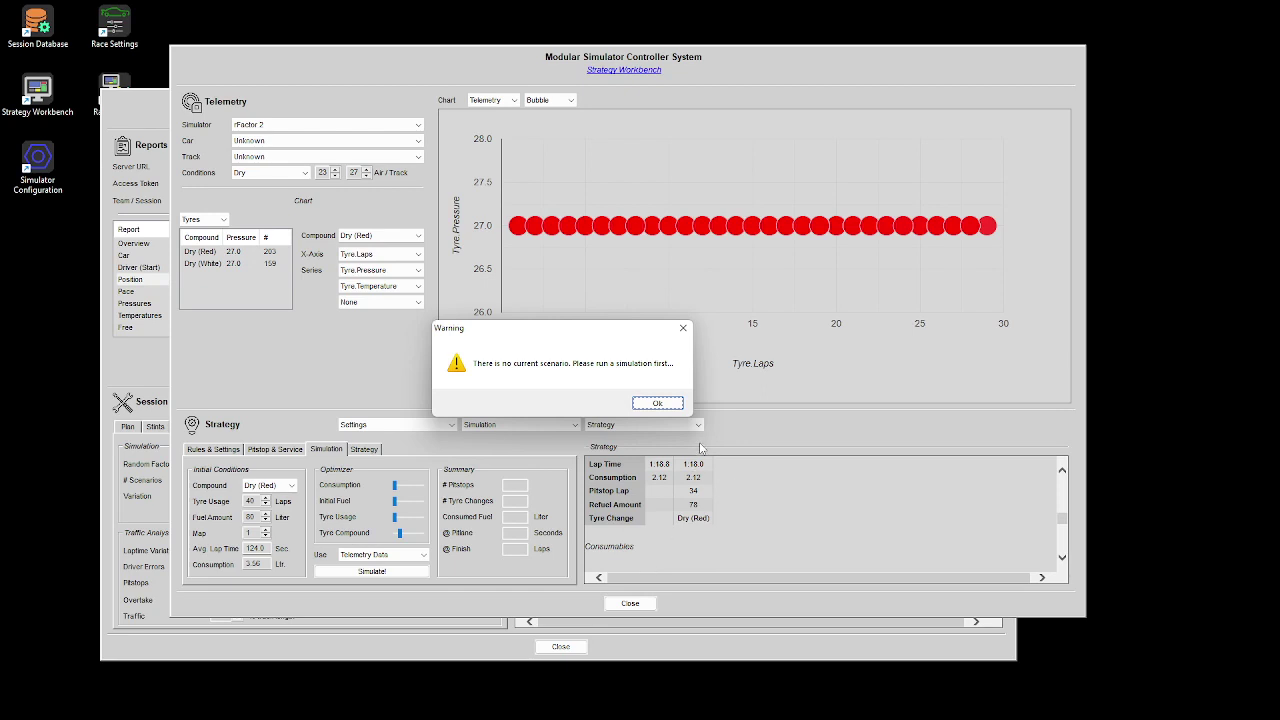
left_click(658, 403)
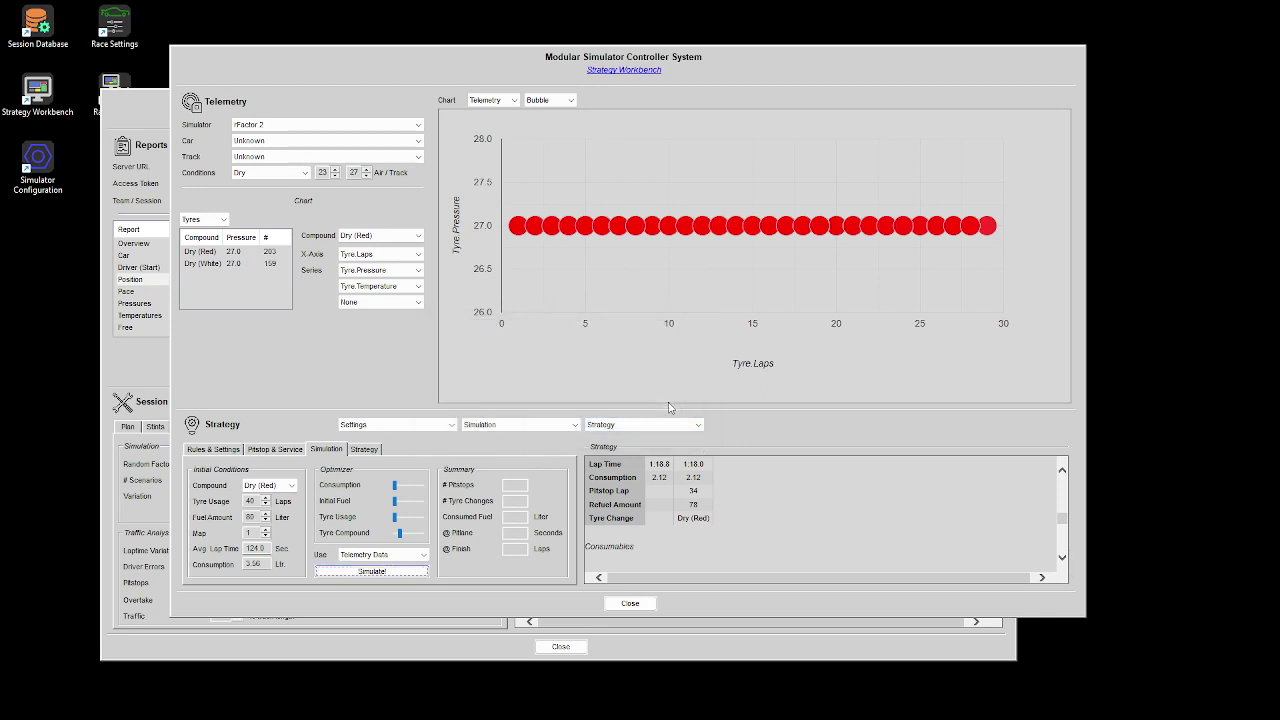
Load the saved Test strategy and initialize the simulation settings from it.
left_click(625, 432)
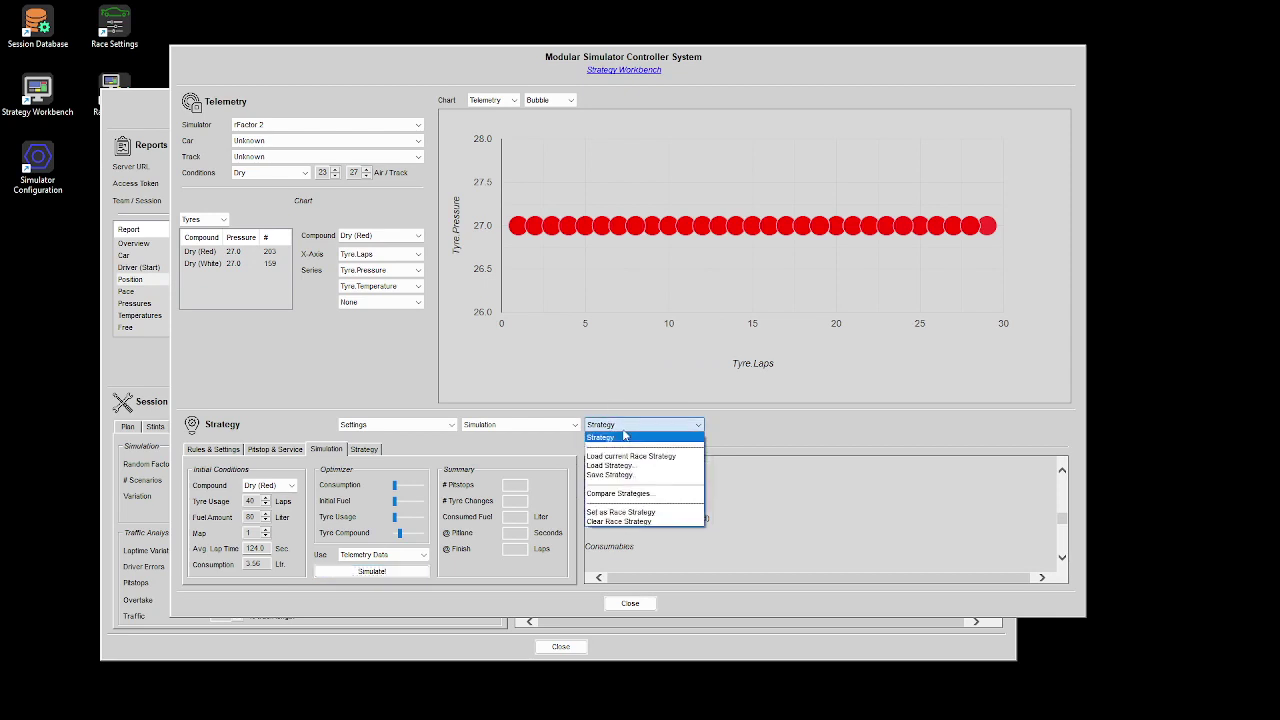
left_click(664, 466)
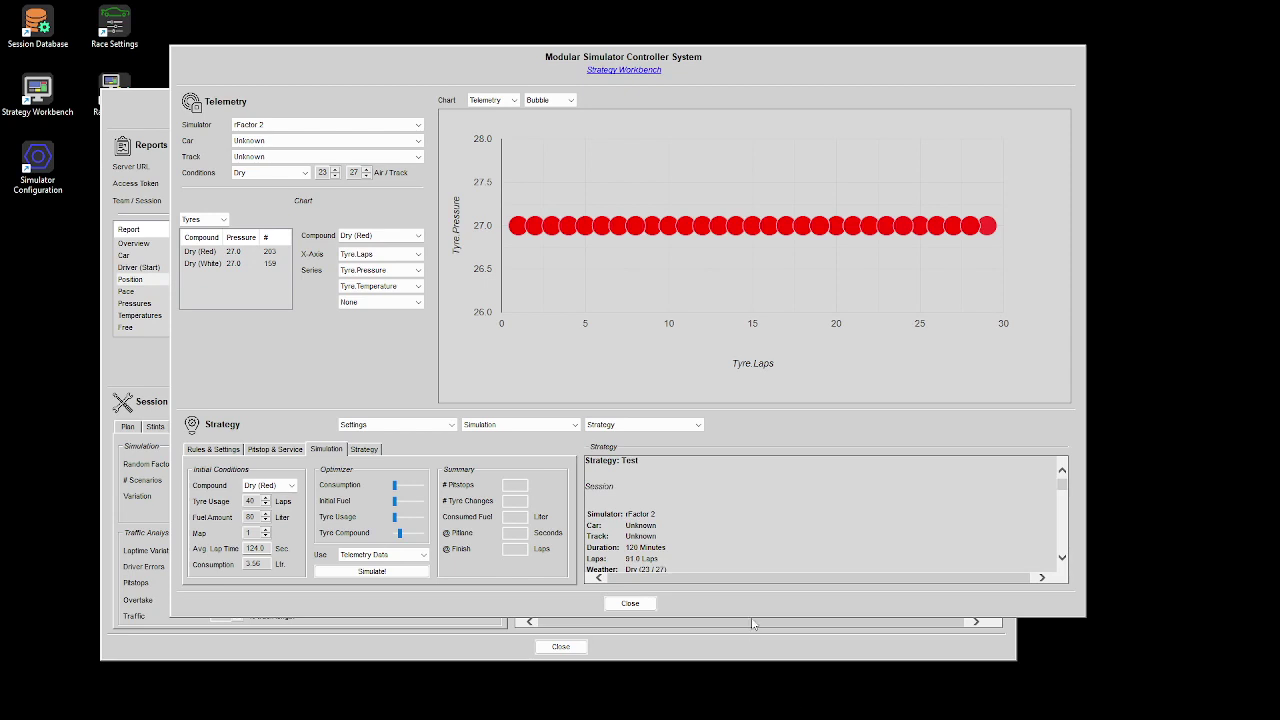
left_click(374, 430)
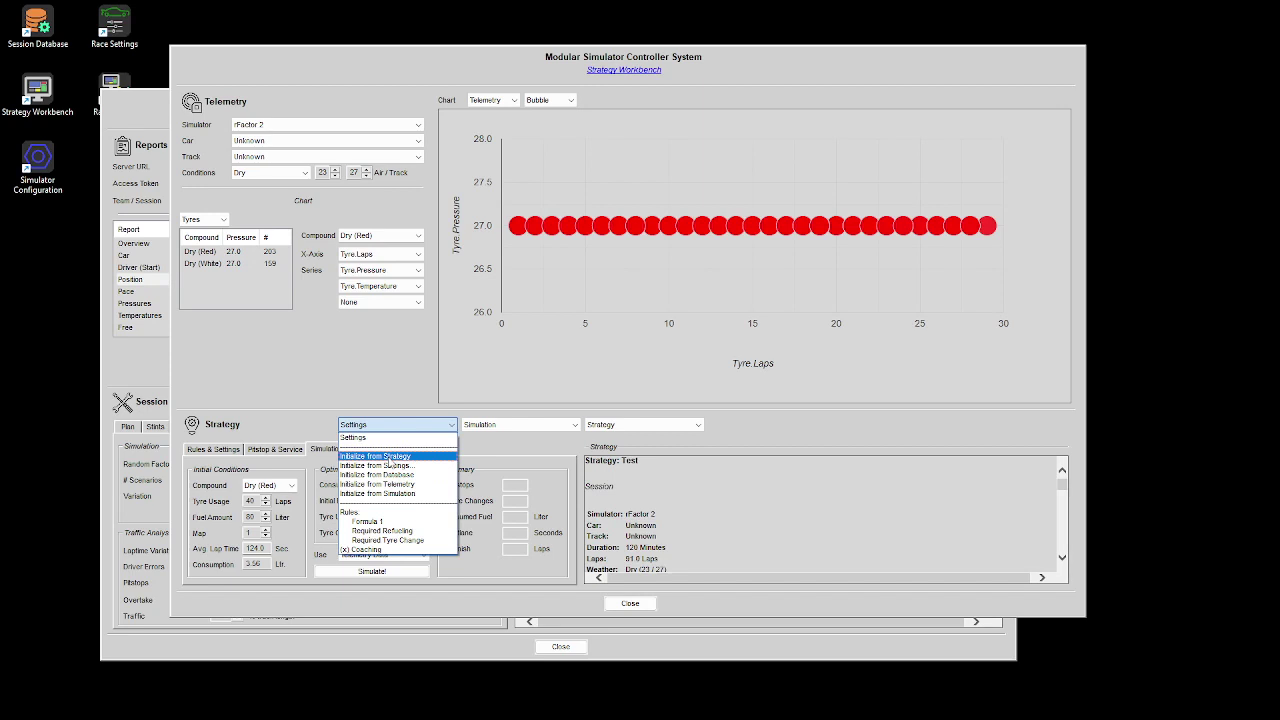
left_click(389, 458)
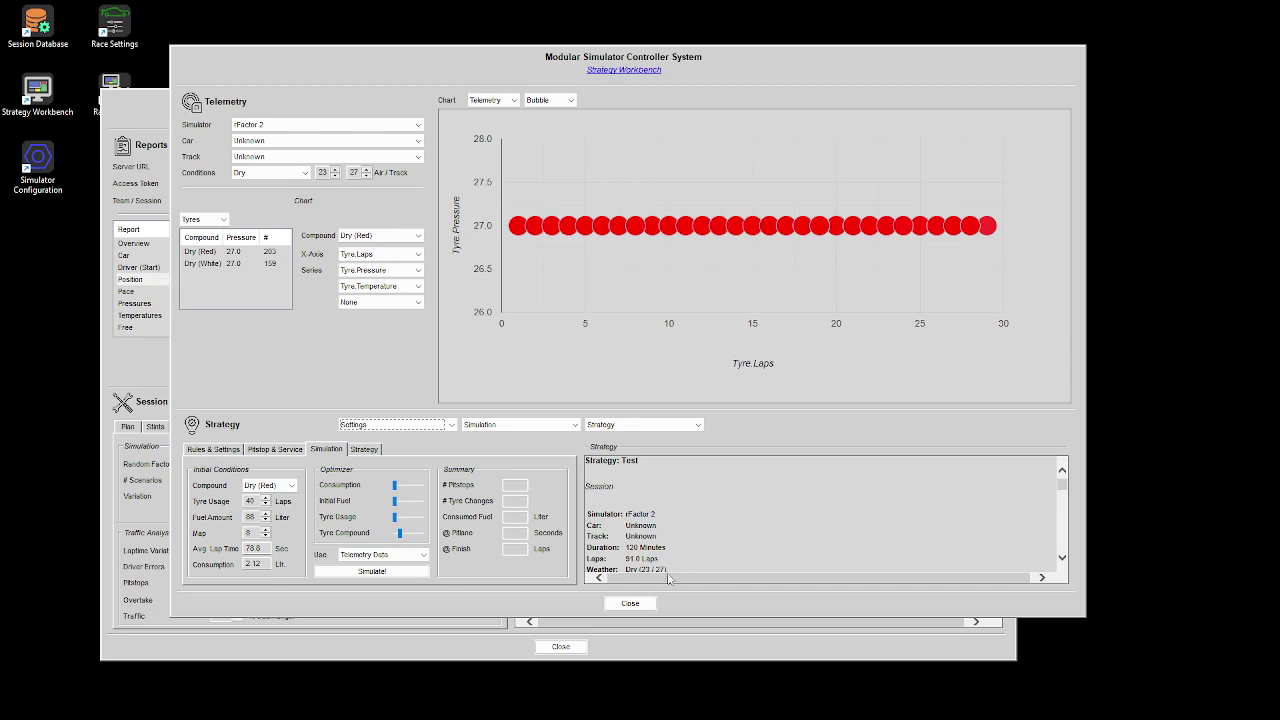
Check the race duration, tyre sets, active validation rule and consumables chart of the Test strategy.
left_click(196, 452)
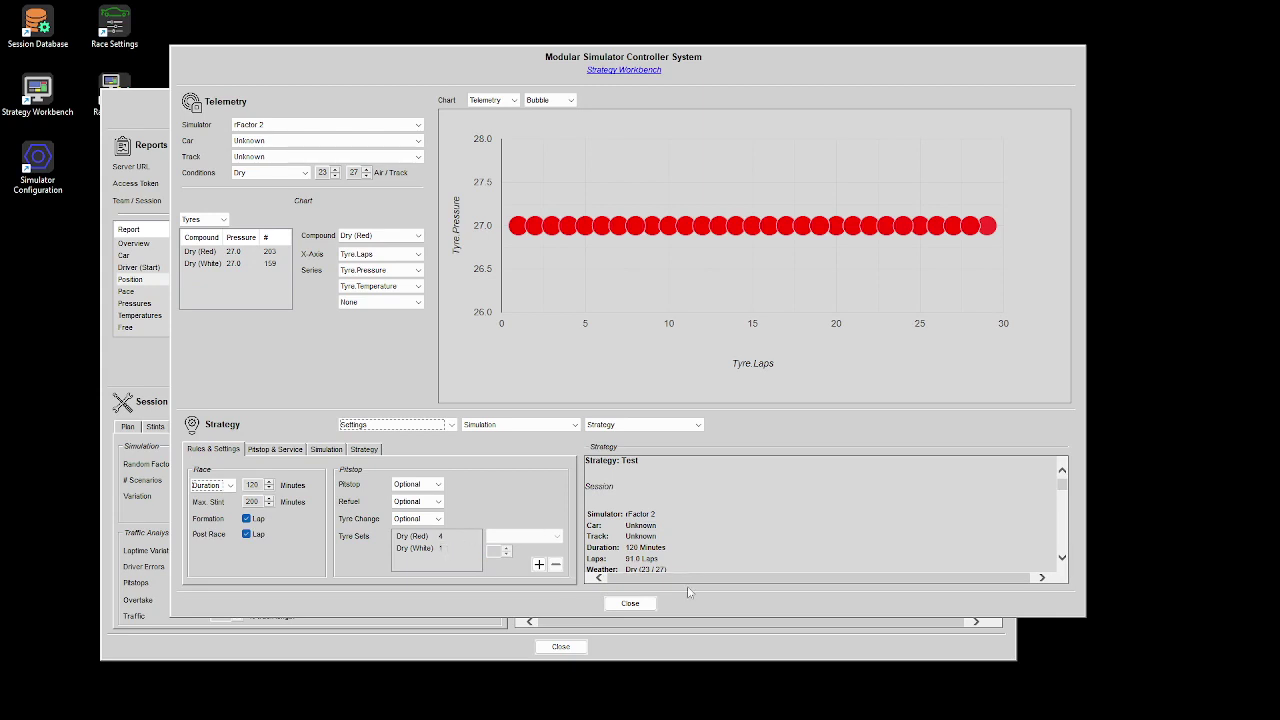
left_click(432, 425)
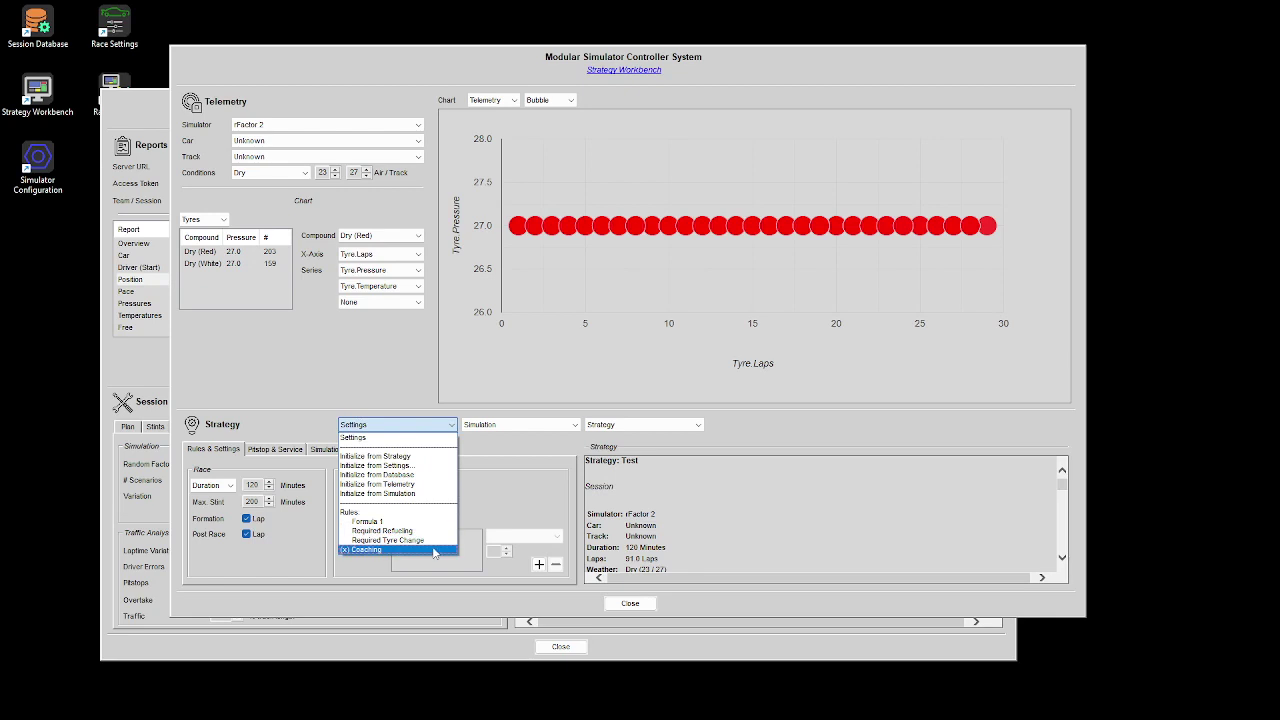
left_click(550, 484)
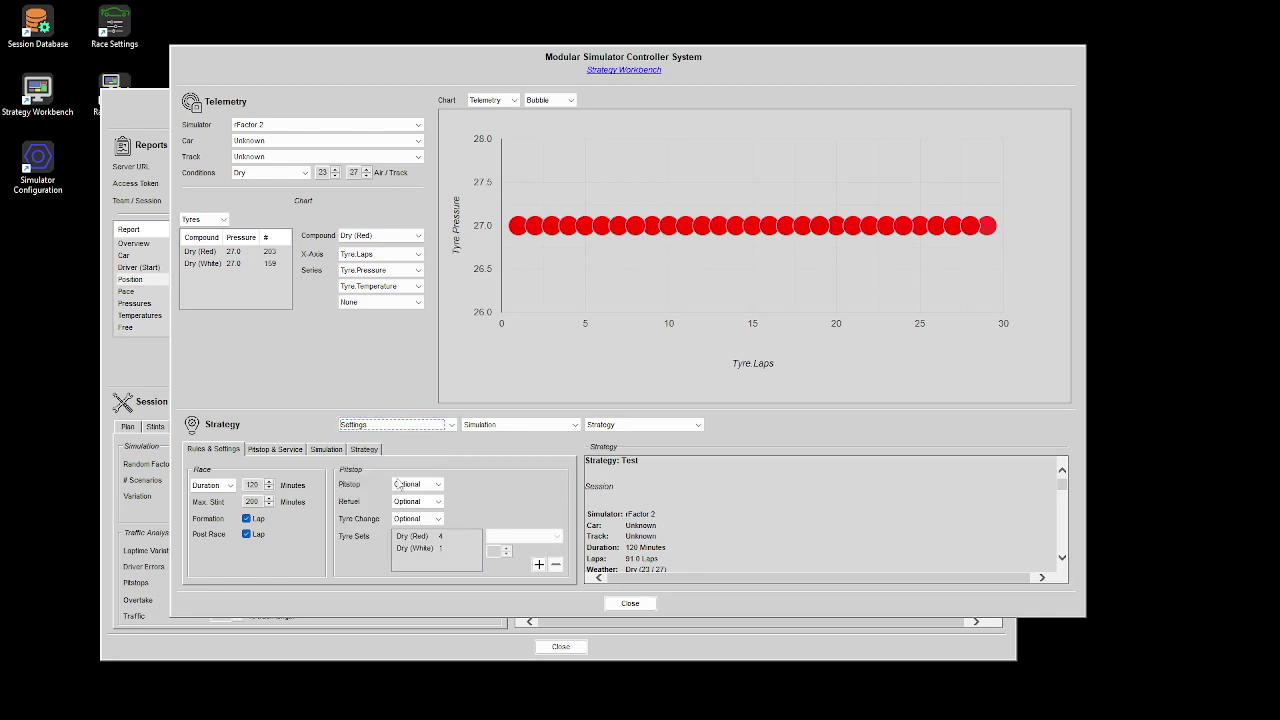
scroll(700, 530, "down", 3)
scroll(702, 530, "down", 6)
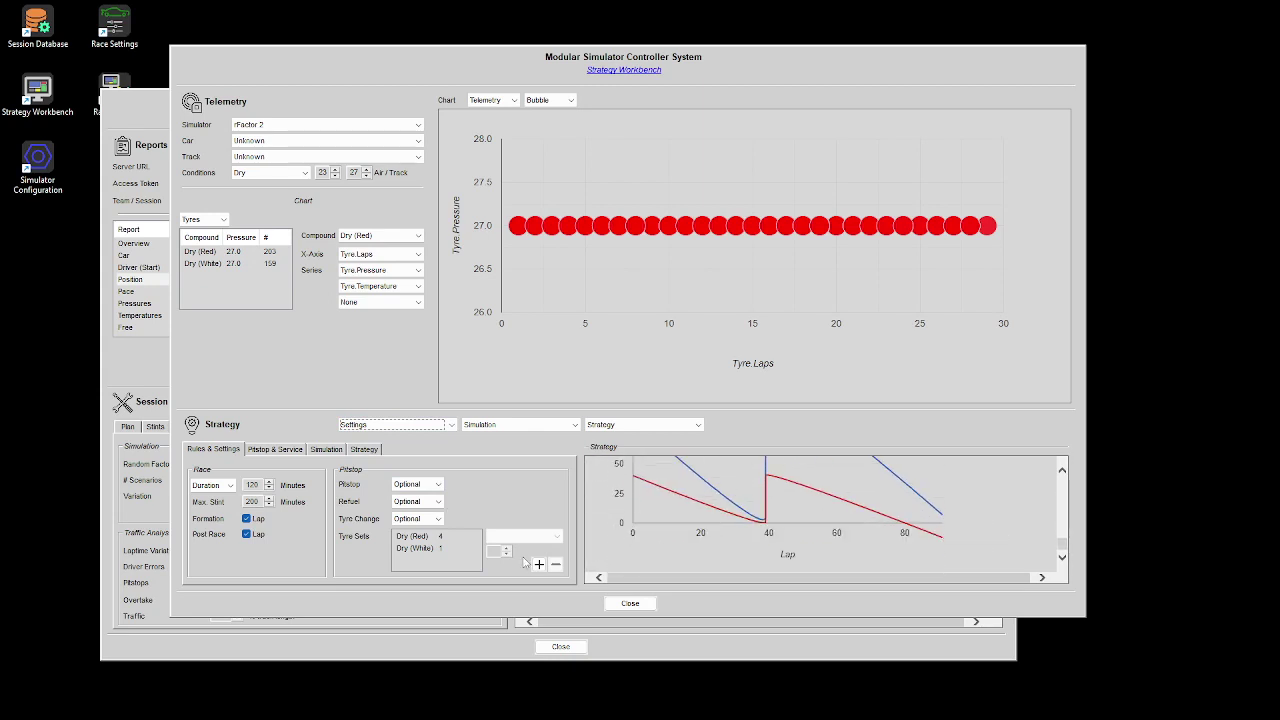
Run the simulation with the Test strategy's settings and compare its pitstops and consumables chart with Coaching.rules.
left_click(328, 450)
left_click(372, 571)
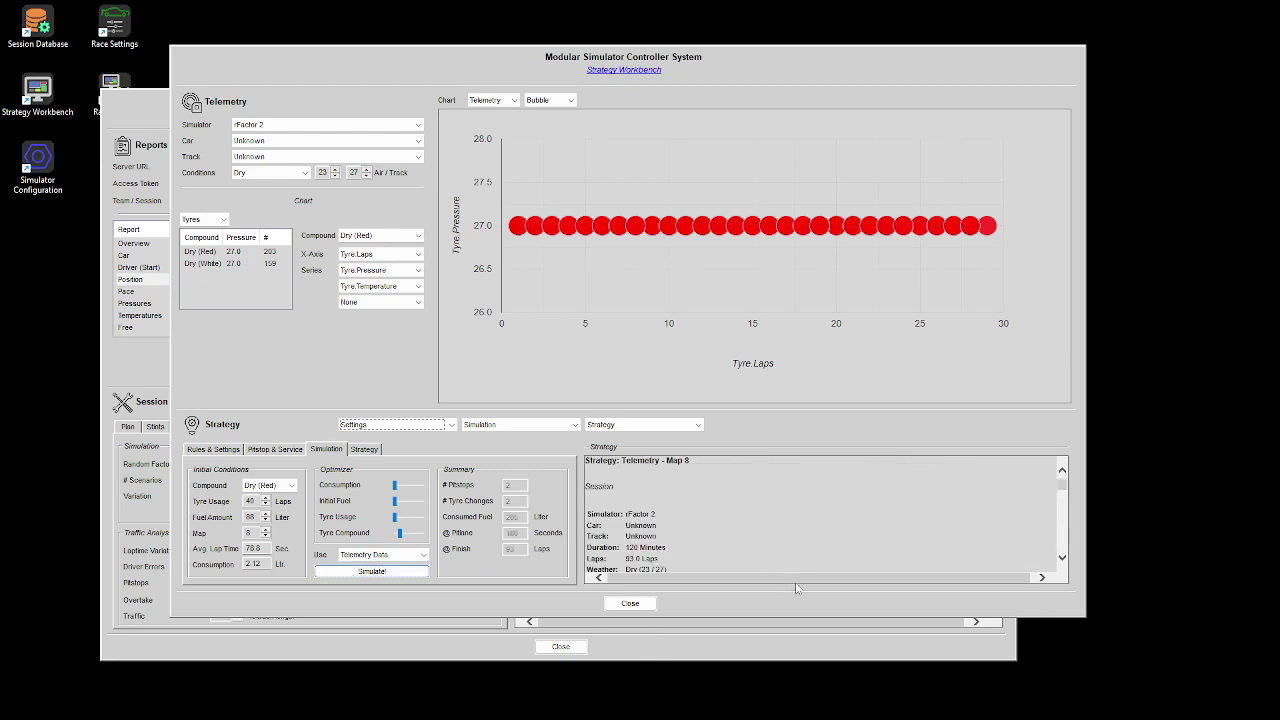
scroll(805, 555, "down", 10)
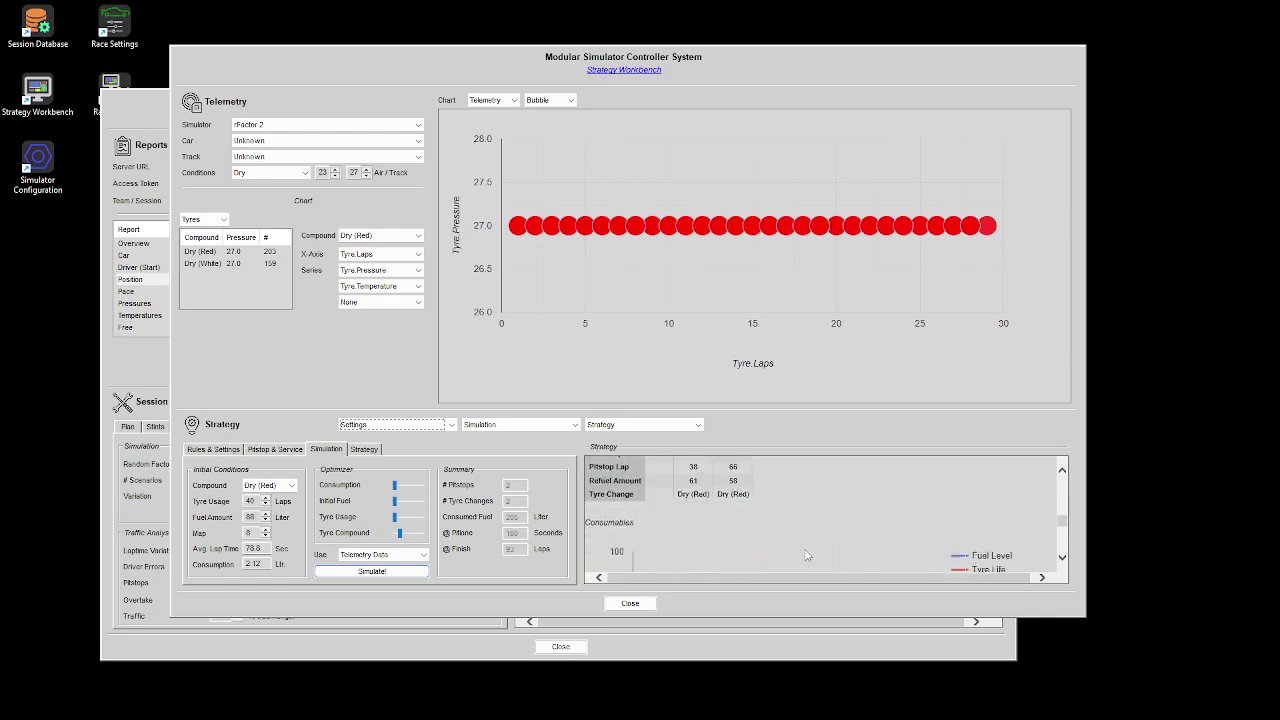
scroll(806, 555, "down", 8)
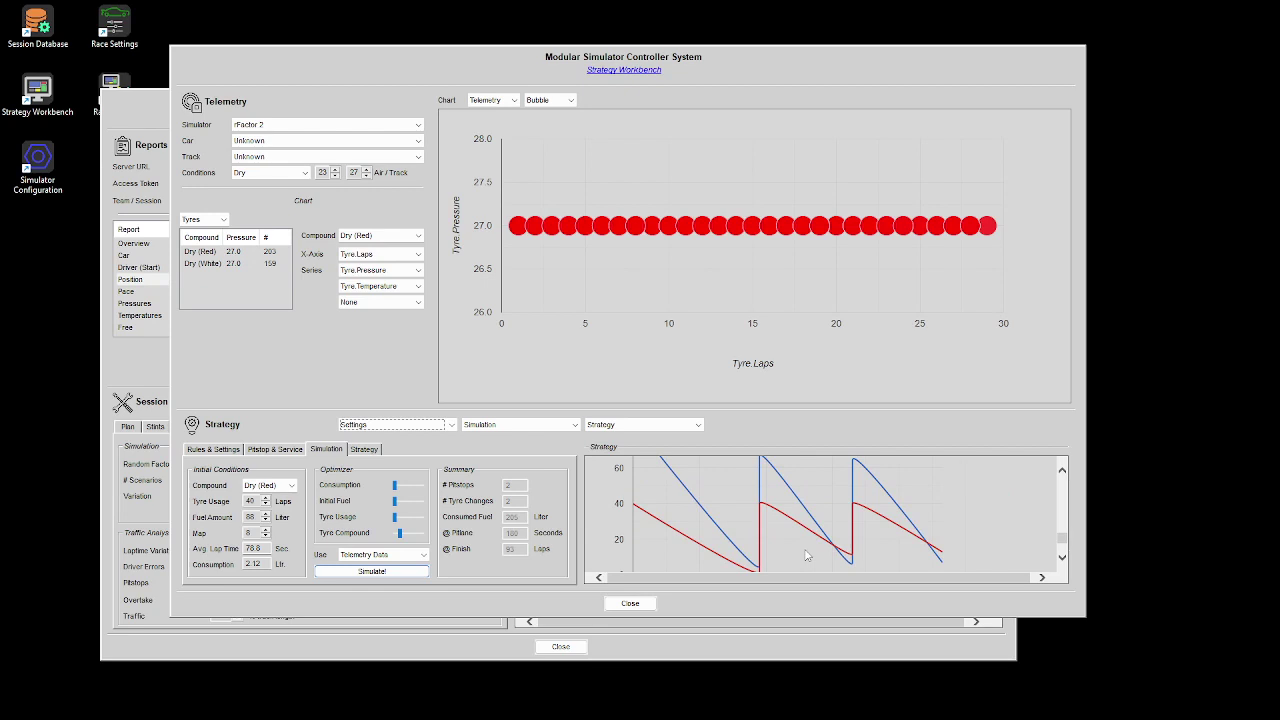
scroll(807, 556, "down", 2)
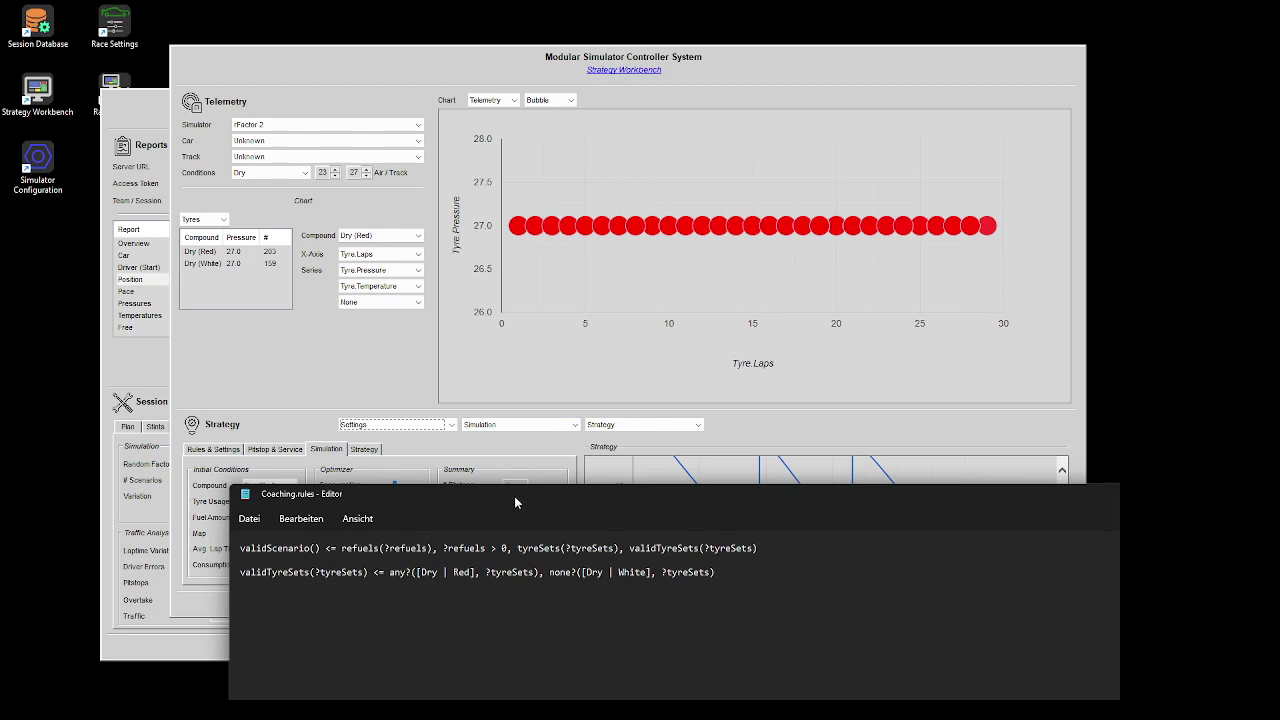
left_click_drag(515, 501, 574, 684)
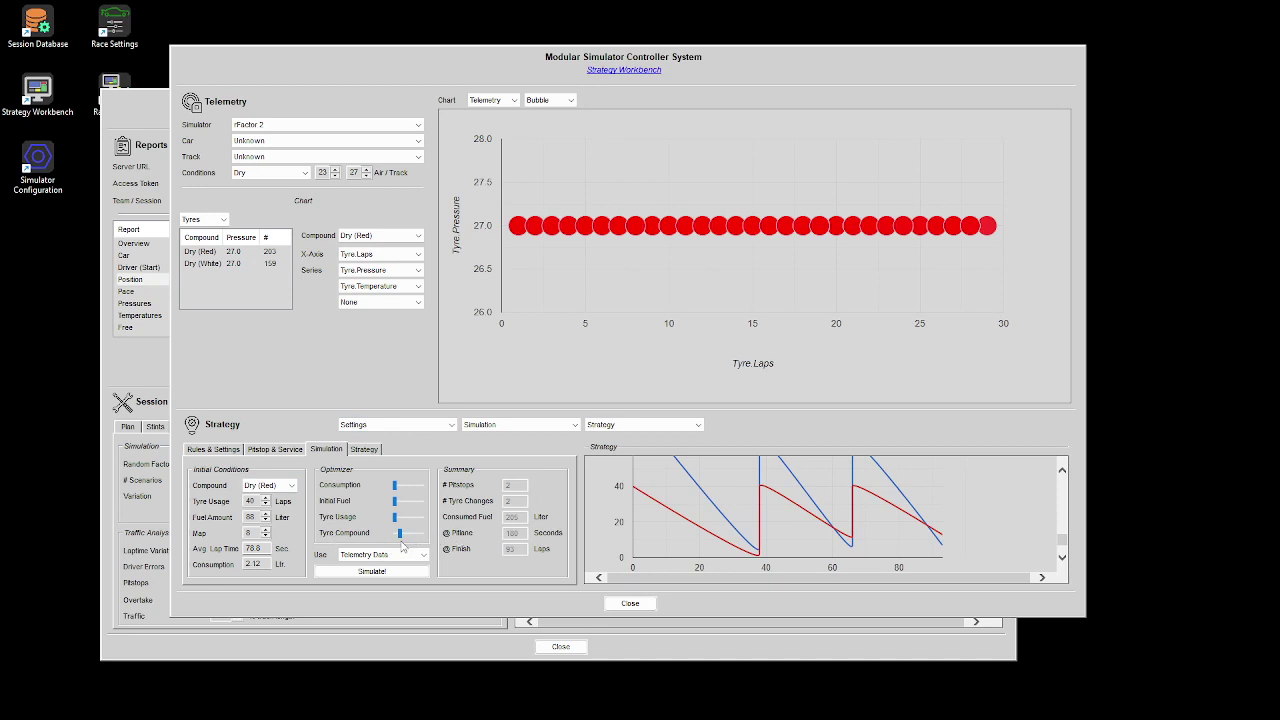
Raise the optimizer's tyre compound variation to its maximum.
left_click_drag(400, 533, 388, 539)
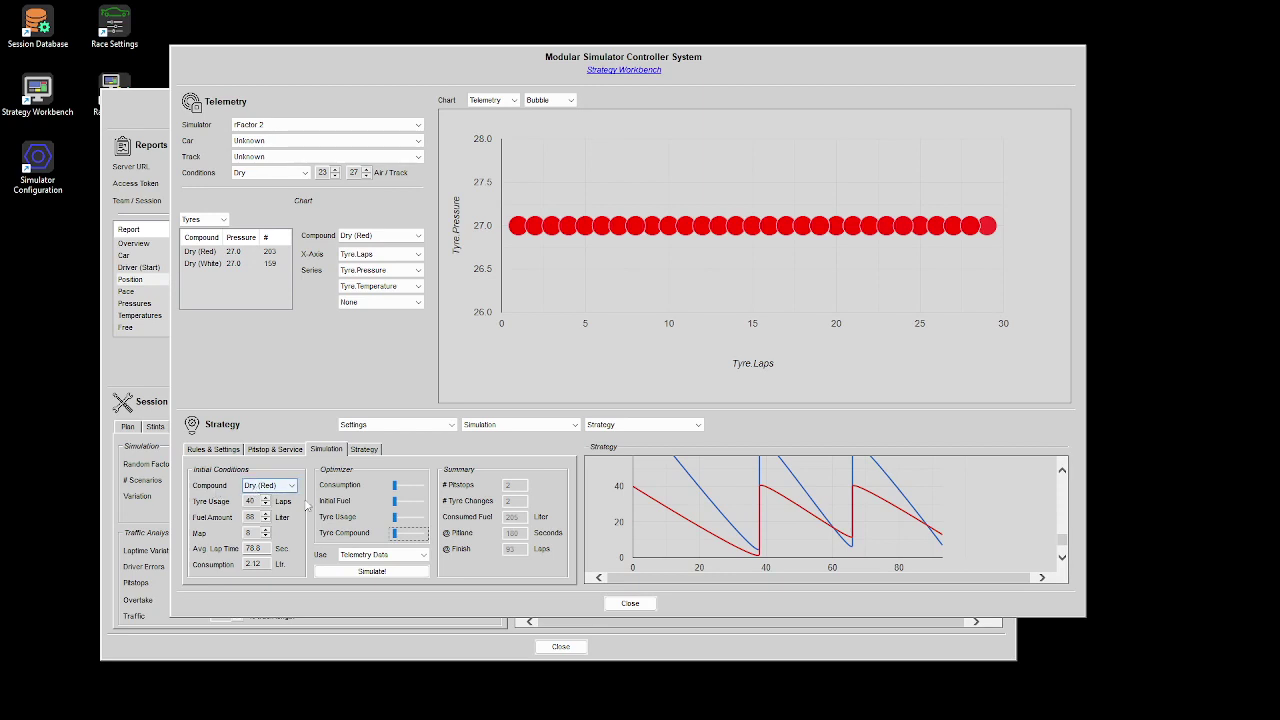
left_click_drag(394, 535, 395, 538)
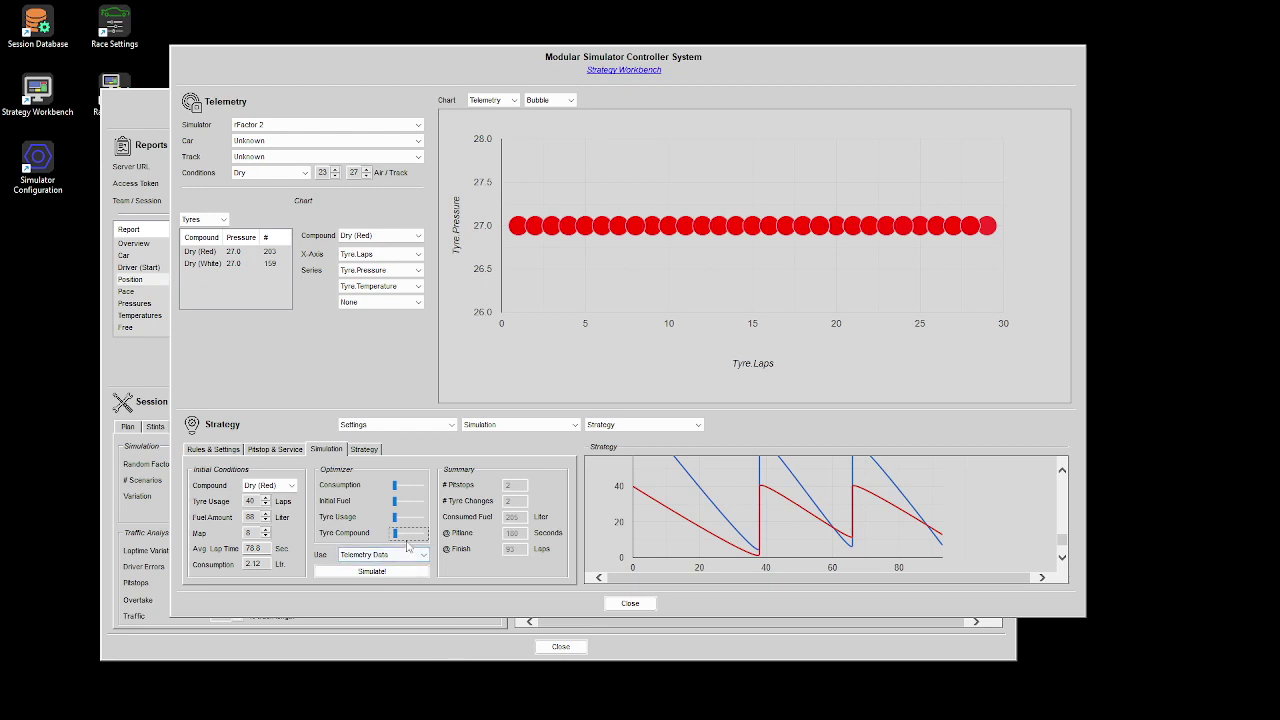
left_click_drag(397, 538, 427, 541)
Examine the stint table, the race and tyre set rules, and the pitstop service settings.
scroll(747, 565, "up", 2)
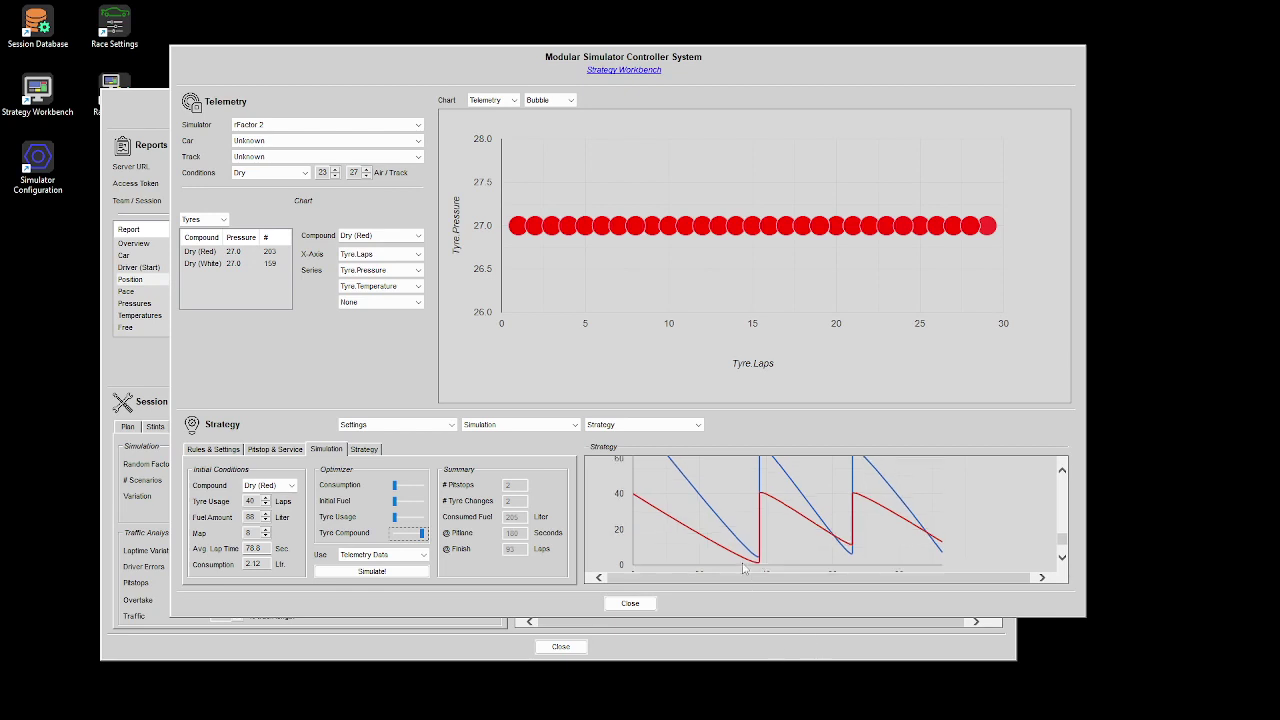
scroll(747, 556, "up", 4)
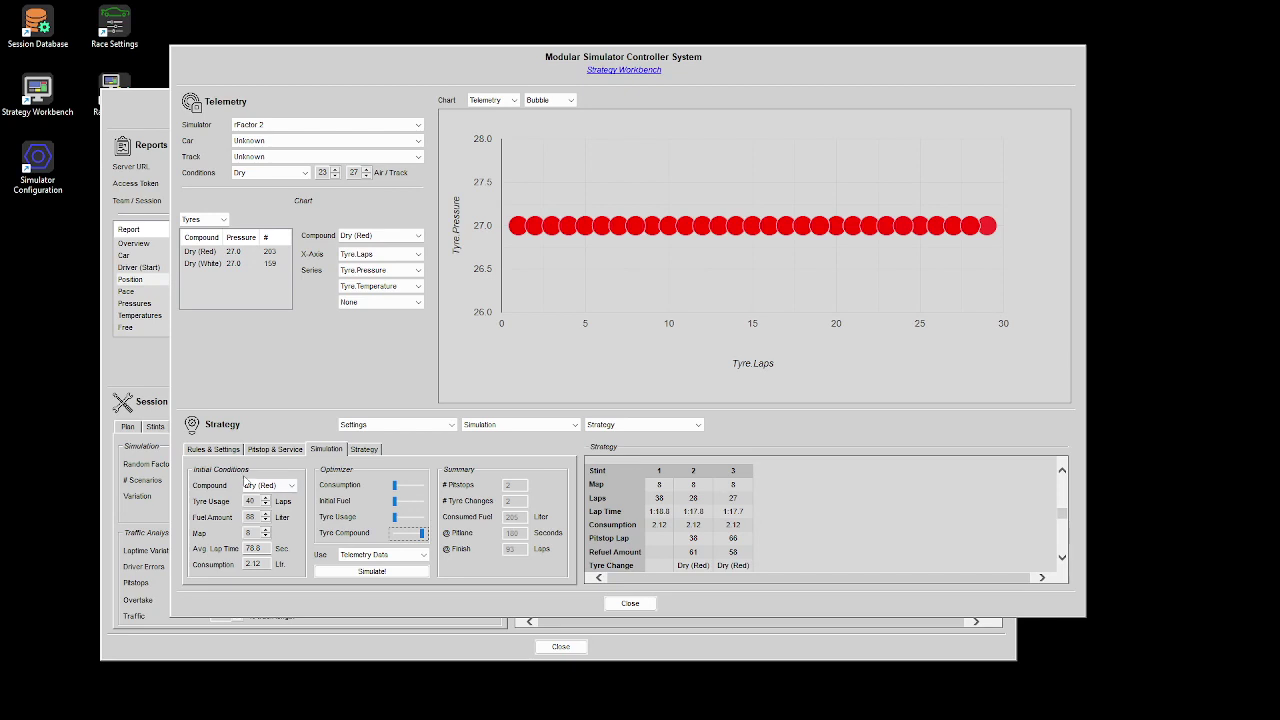
left_click(260, 451)
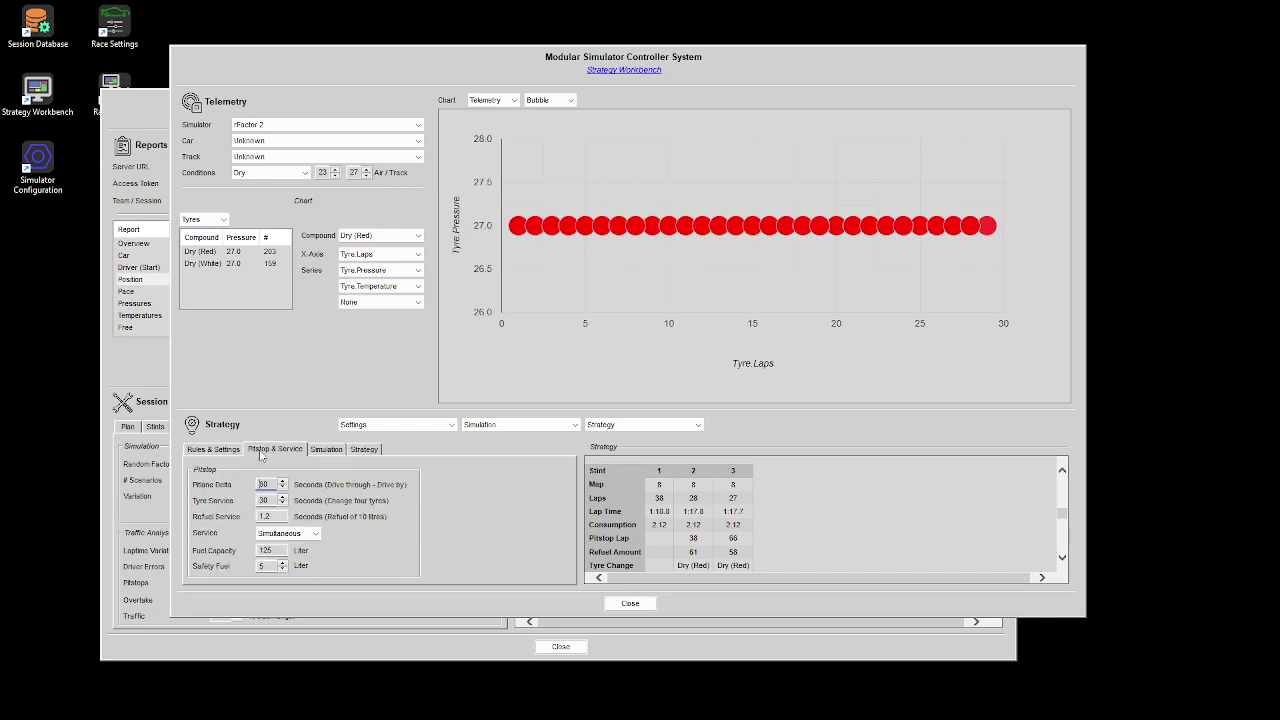
left_click(230, 452)
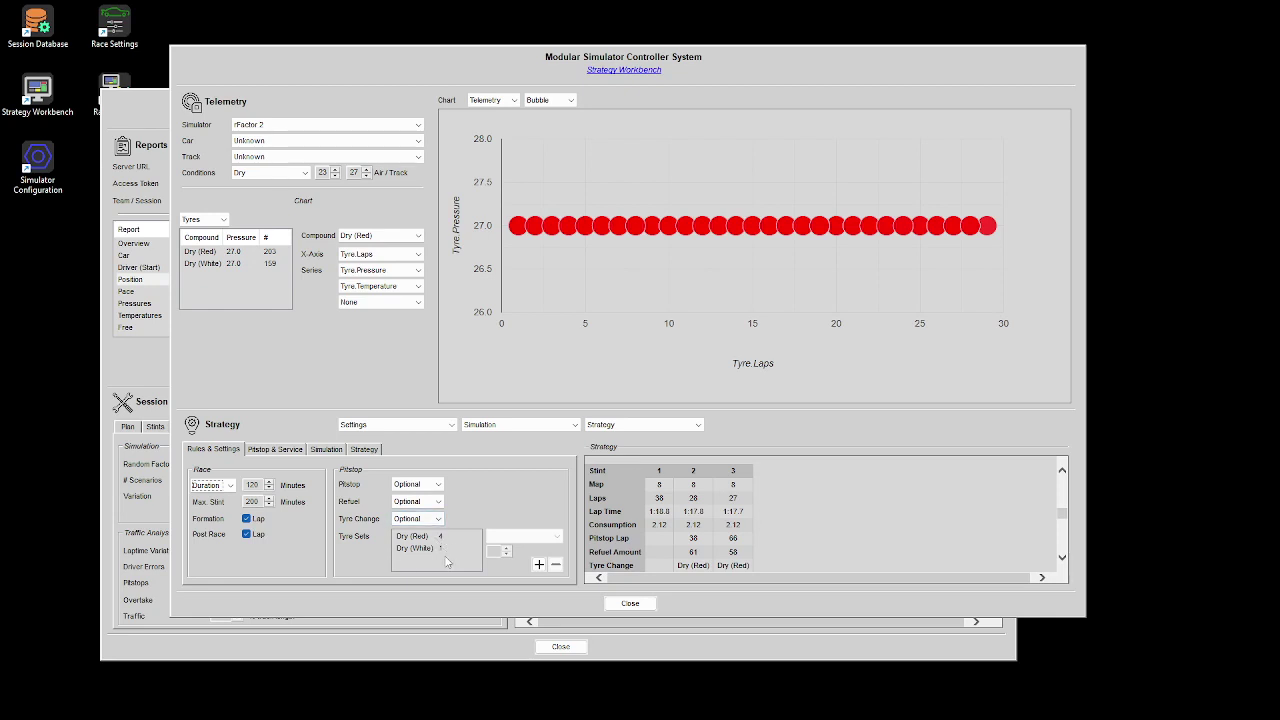
left_click(300, 451)
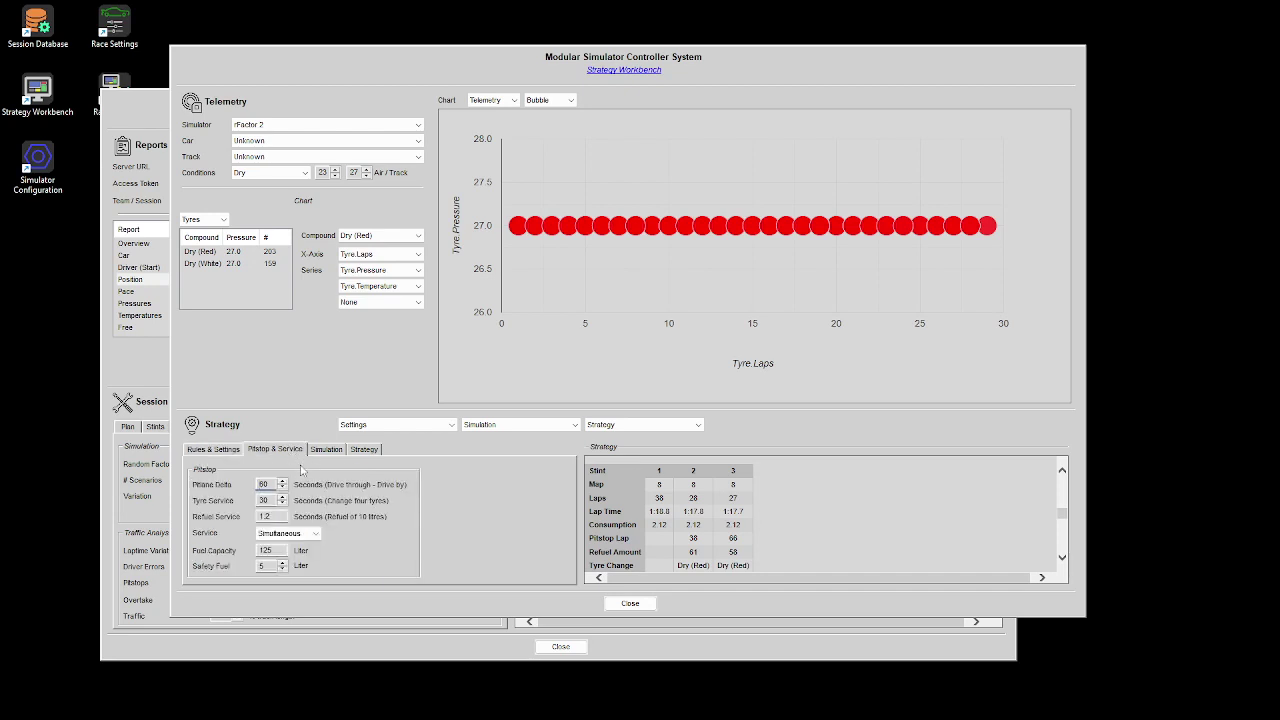
left_click(325, 450)
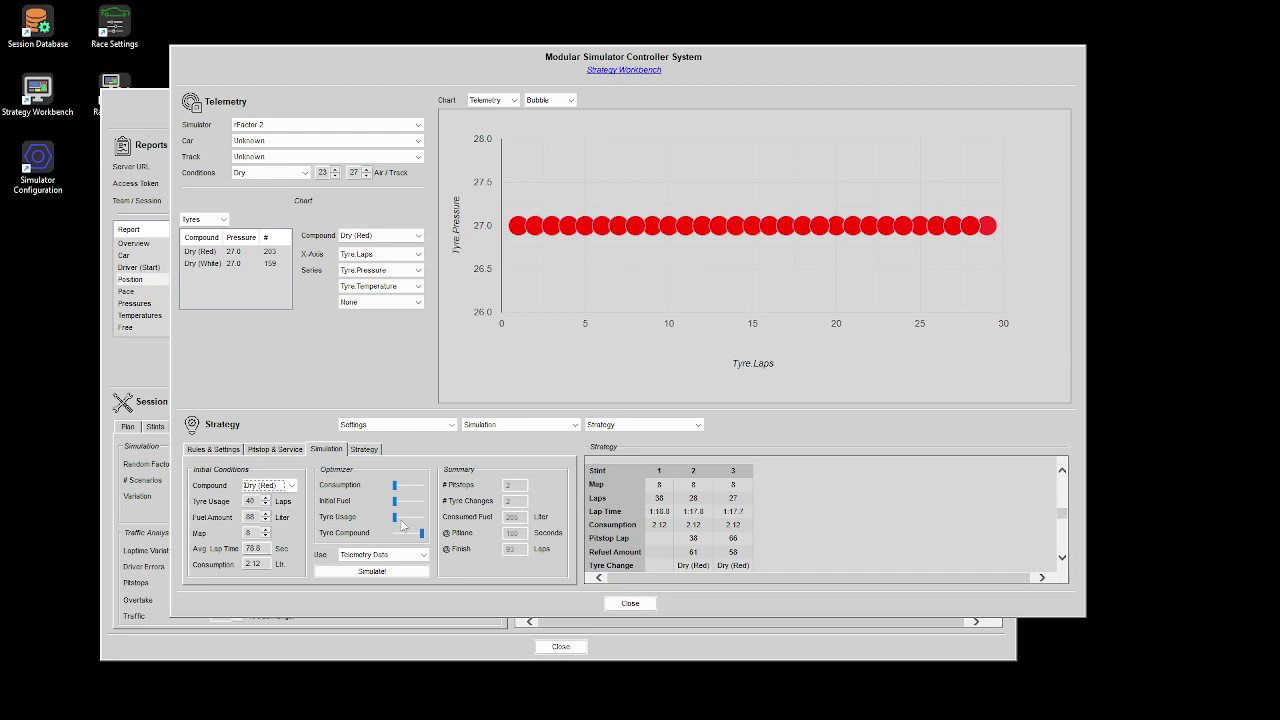
Increase the optimizer's tyre usage variation to a moderate level, rerun the simulation, and review the consumables chart.
double_click(251, 501)
mouse_move(396, 522)
left_mouse_down()
mouse_move(422, 526)
mouse_move(405, 525)
left_mouse_up()
left_click(394, 577)
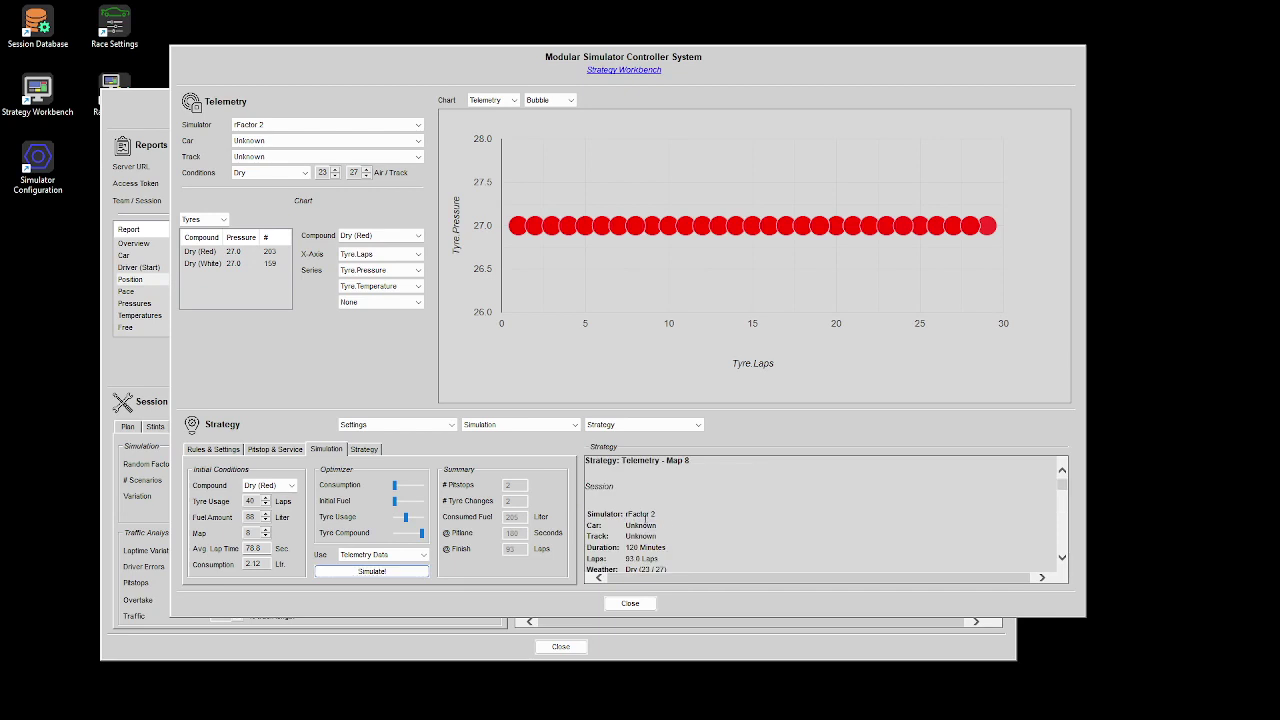
scroll(716, 515, "down", 5)
scroll(718, 515, "down", 3)
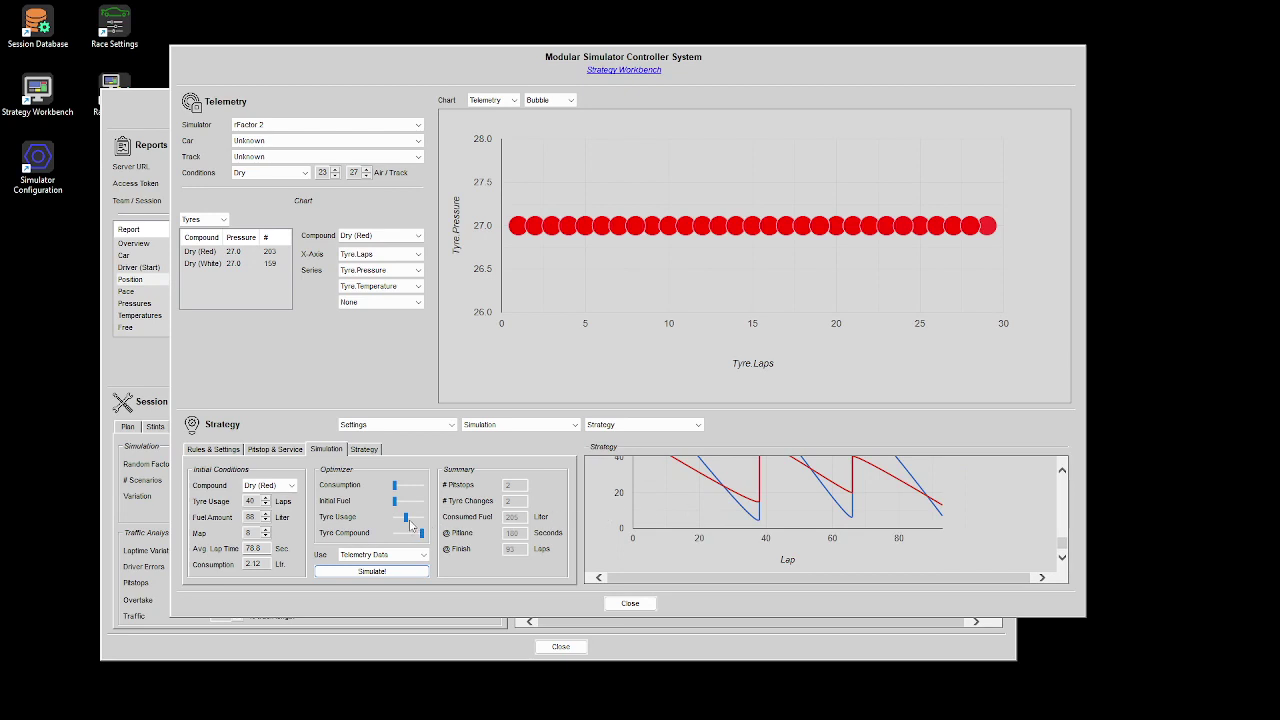
scroll(718, 513, "up", 5)
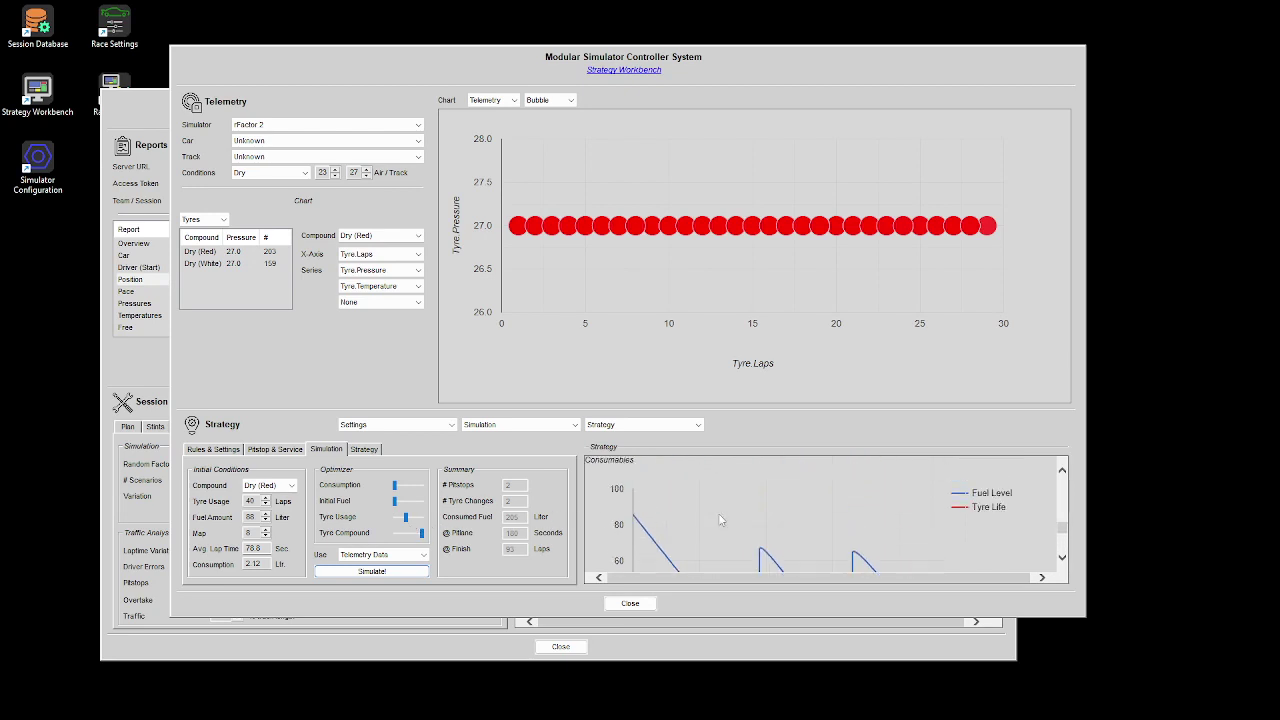
Raise the optimizer's tyre usage variation to about 76, rerun the simulation, and review the consumables chart and pitstops.
left_click_drag(406, 518, 415, 519)
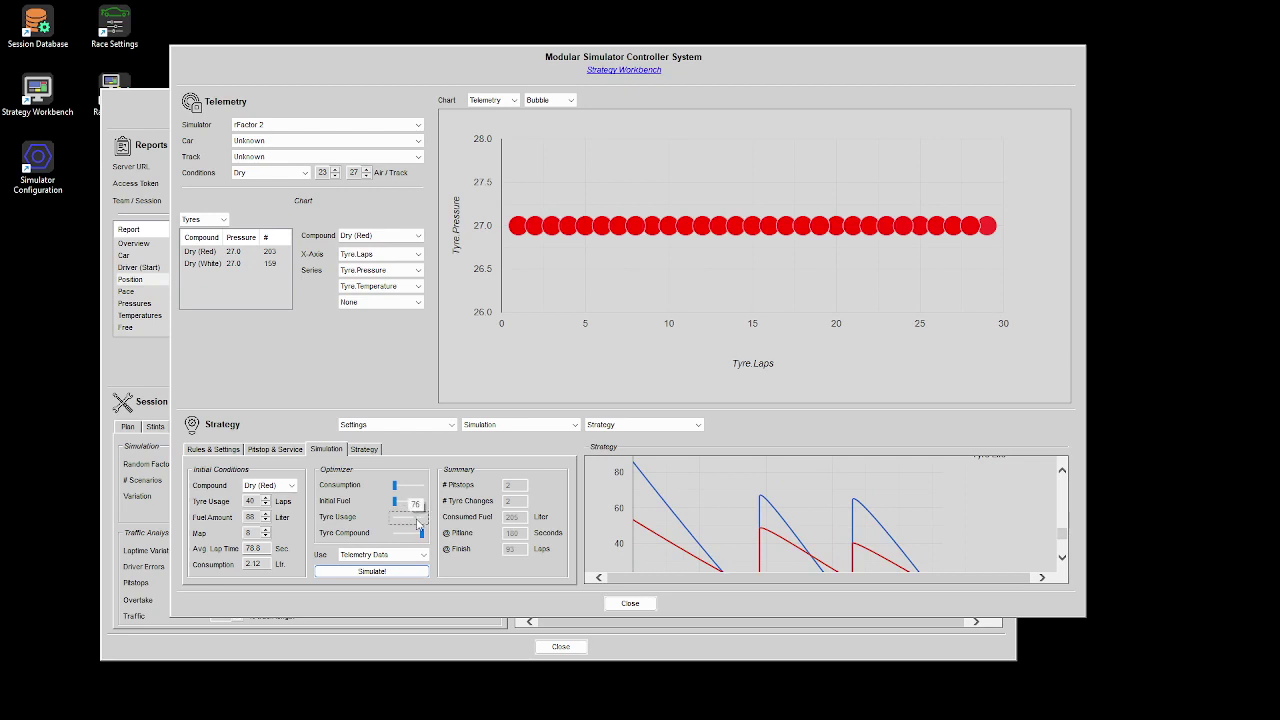
left_click(386, 576)
scroll(730, 521, "down", 10)
scroll(738, 520, "up", 1)
scroll(738, 520, "up", 1)
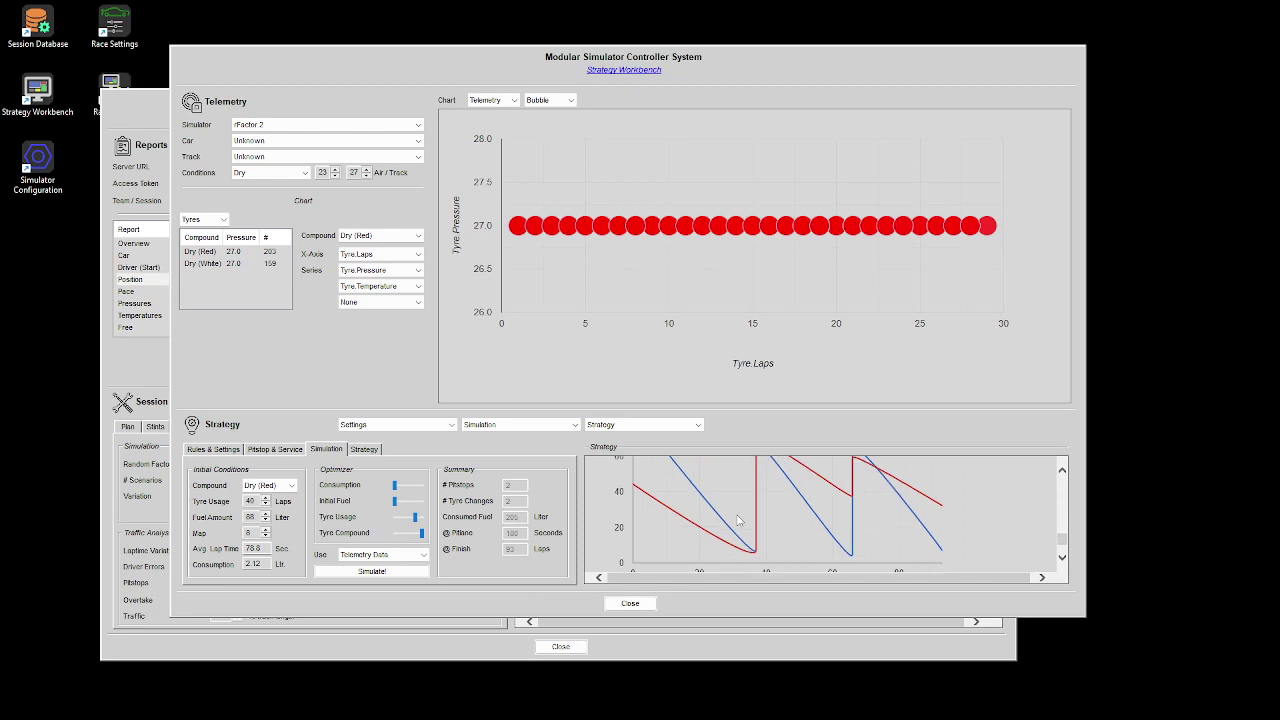
scroll(738, 520, "up", 3)
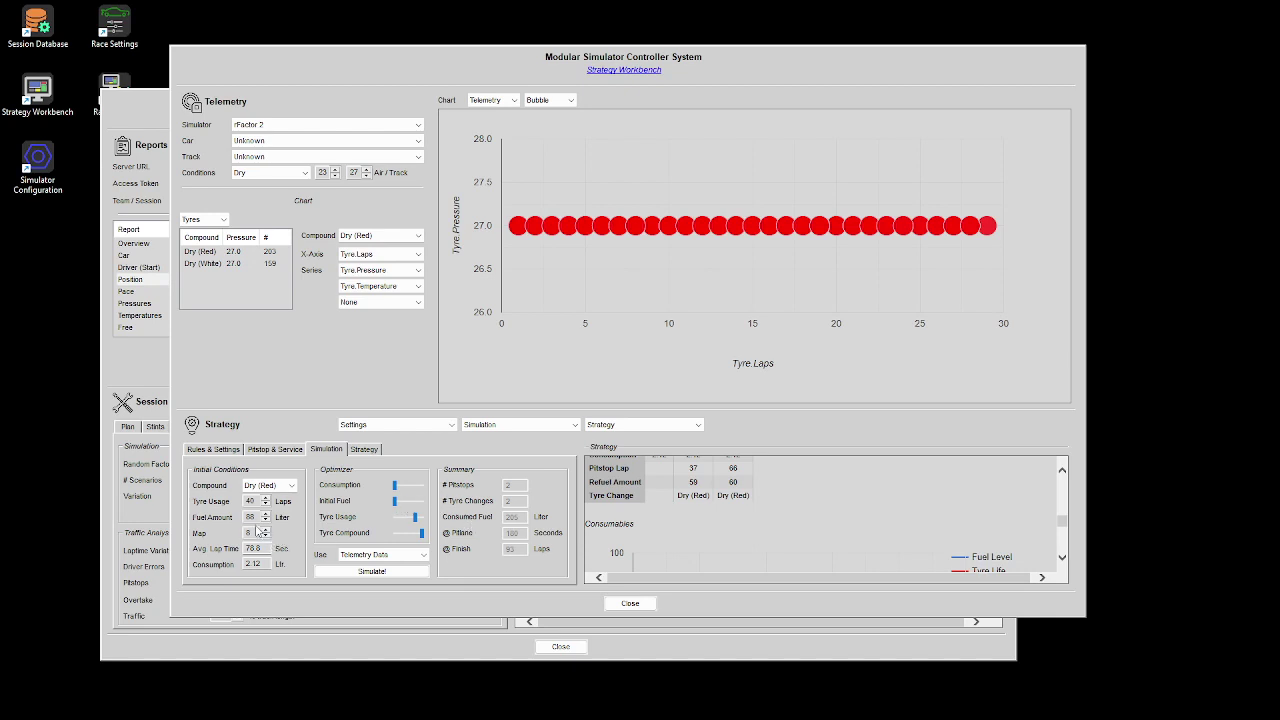
Raise the optimizer's initial fuel variation to its maximum and open the pitstop service settings.
double_click(252, 517)
left_click_drag(395, 509, 427, 510)
left_click(262, 449)
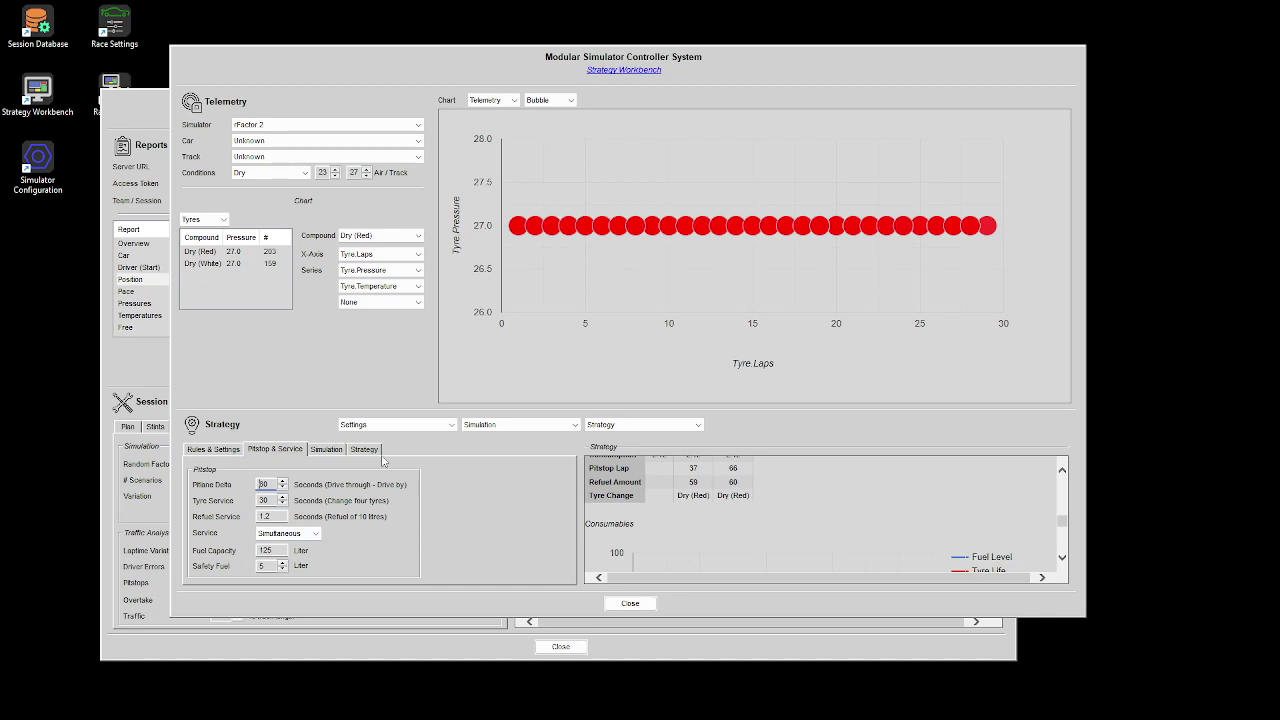
Show the simulation's initial conditions and optimizer settings, and review the stint table of the simulated strategy.
left_click(326, 449)
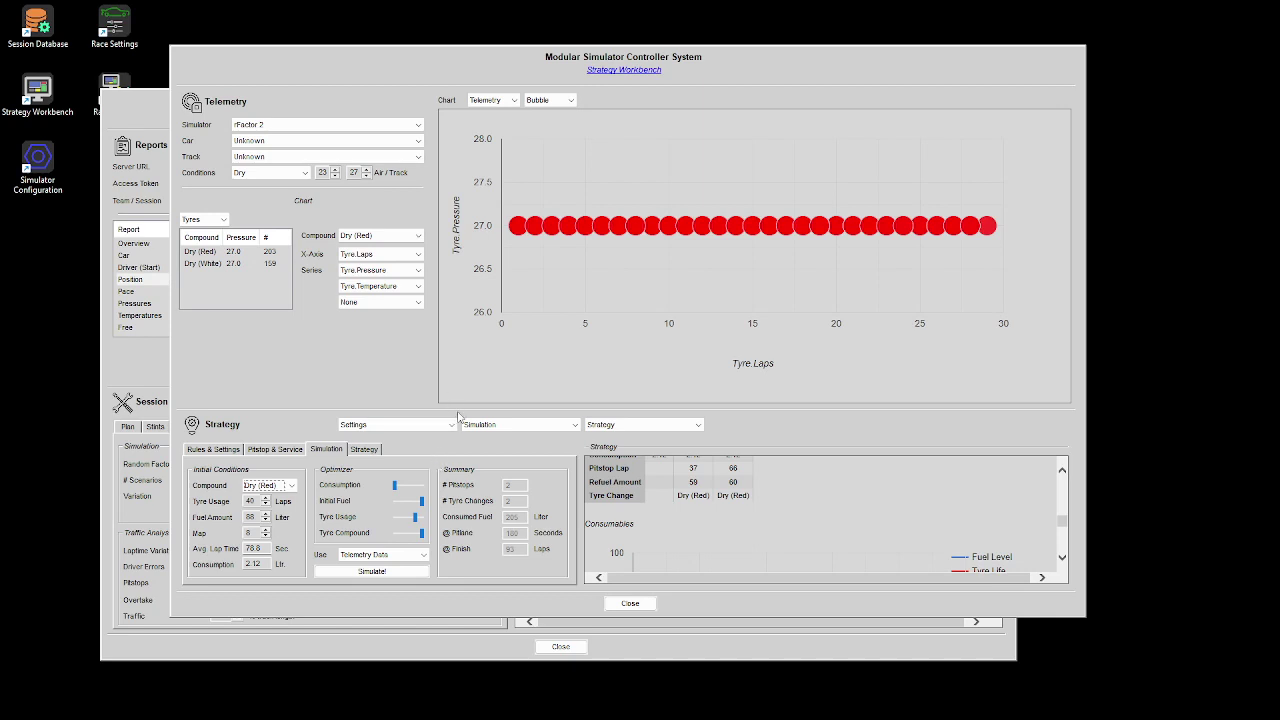
scroll(757, 505, "up", 1)
scroll(757, 505, "up", 3)
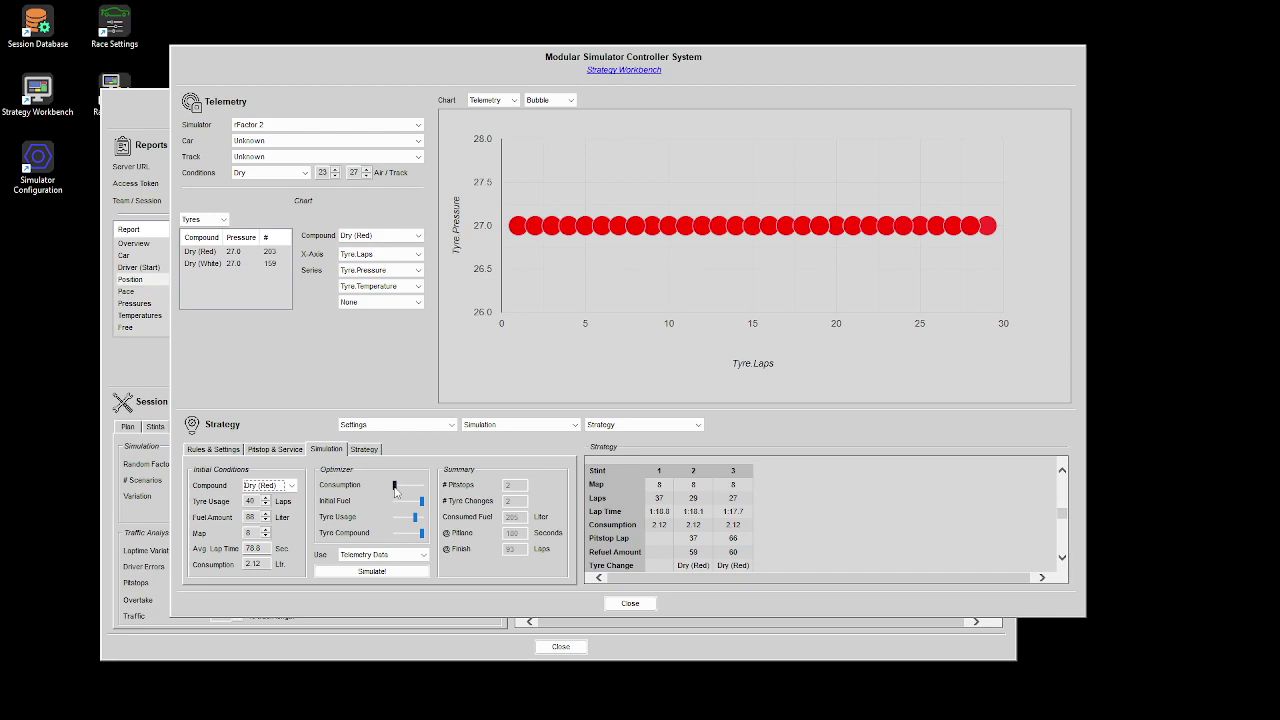
Load the telemetry data for the McLaren 720S GT3 in Assetto Corsa Competizione.
left_click(335, 125)
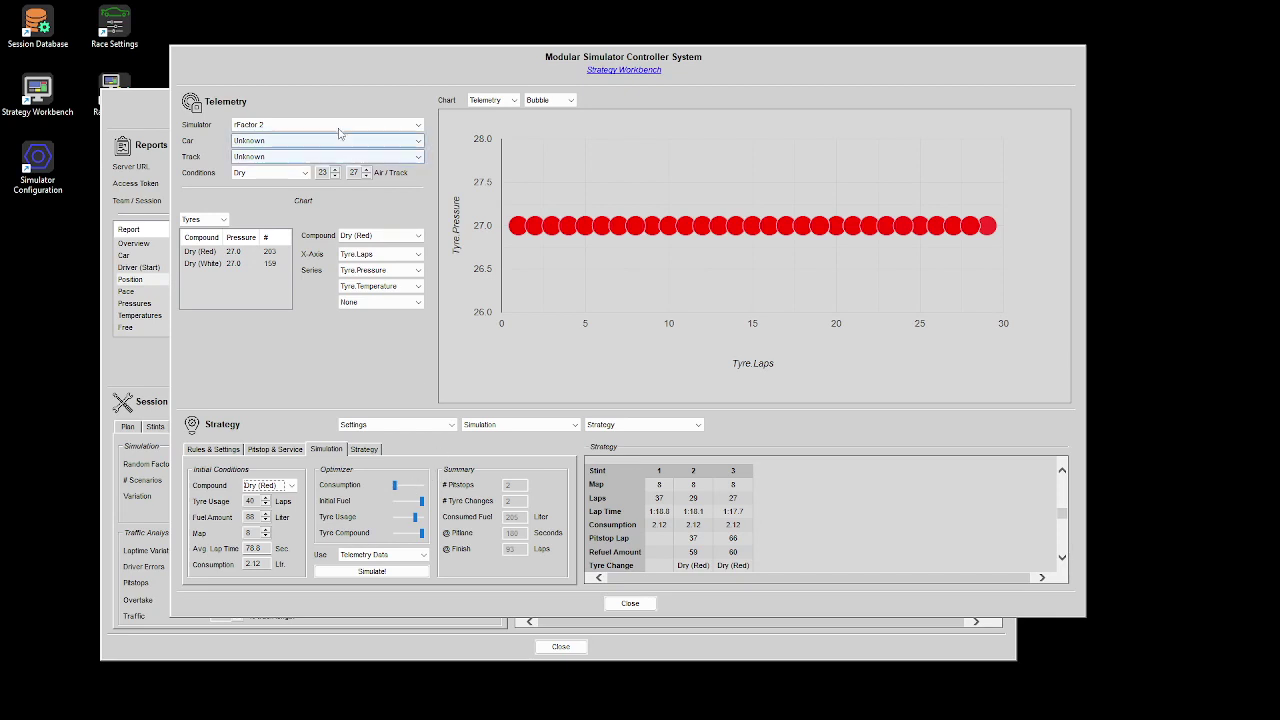
left_click(300, 146)
left_click(315, 125)
left_click(315, 128)
left_click(315, 140)
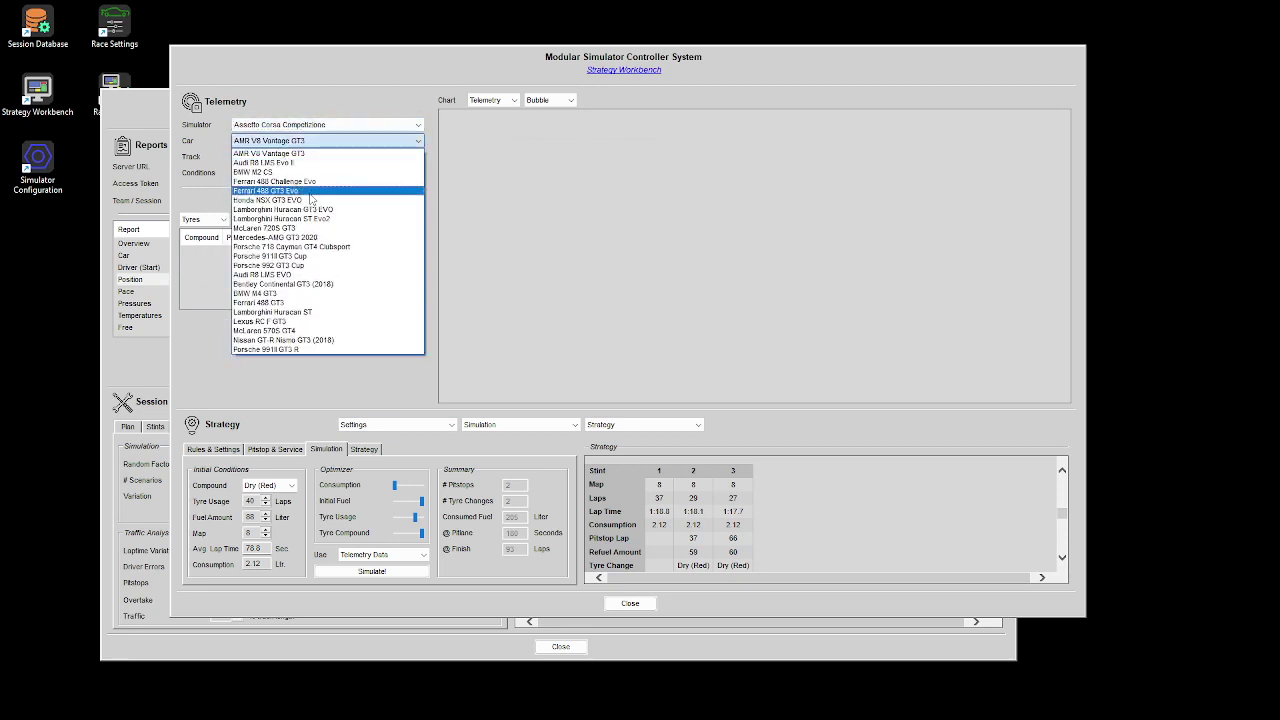
left_click(295, 228)
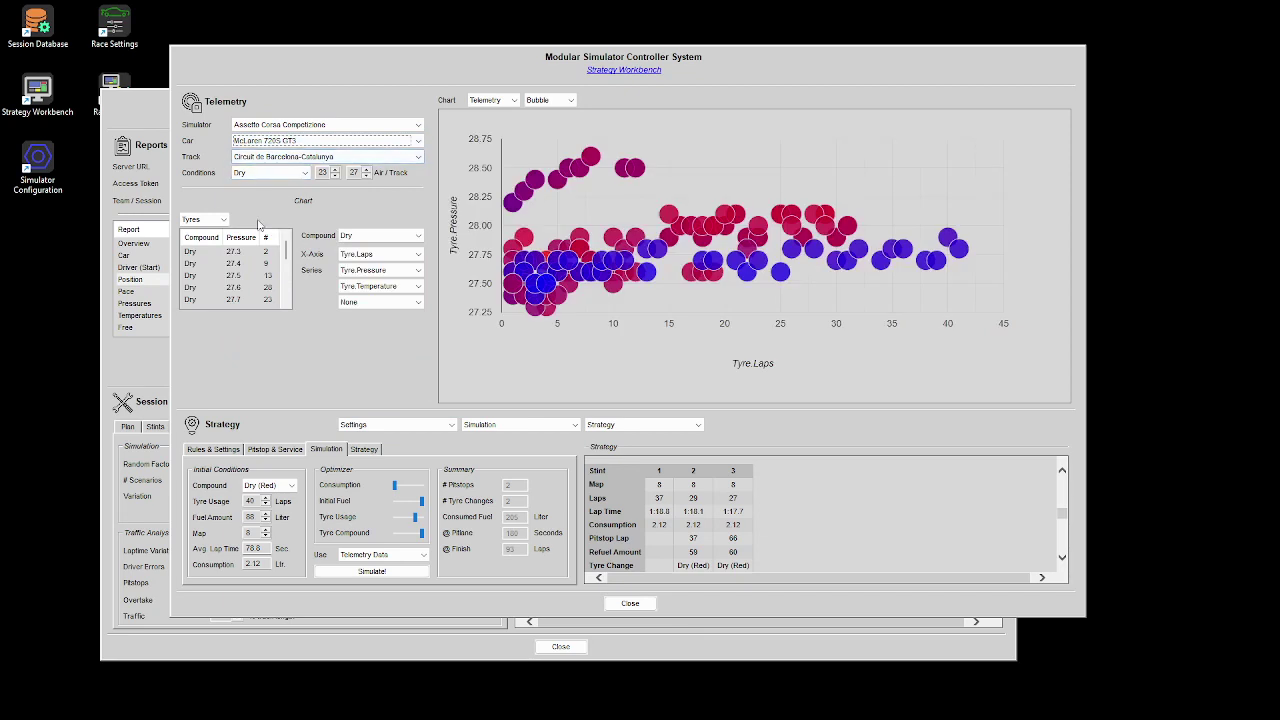
Chart the electronics data for Mount Panorama Circuit and compare the fuel consumption of maps 1, 2 and 4.
left_click(213, 221)
left_click(210, 240)
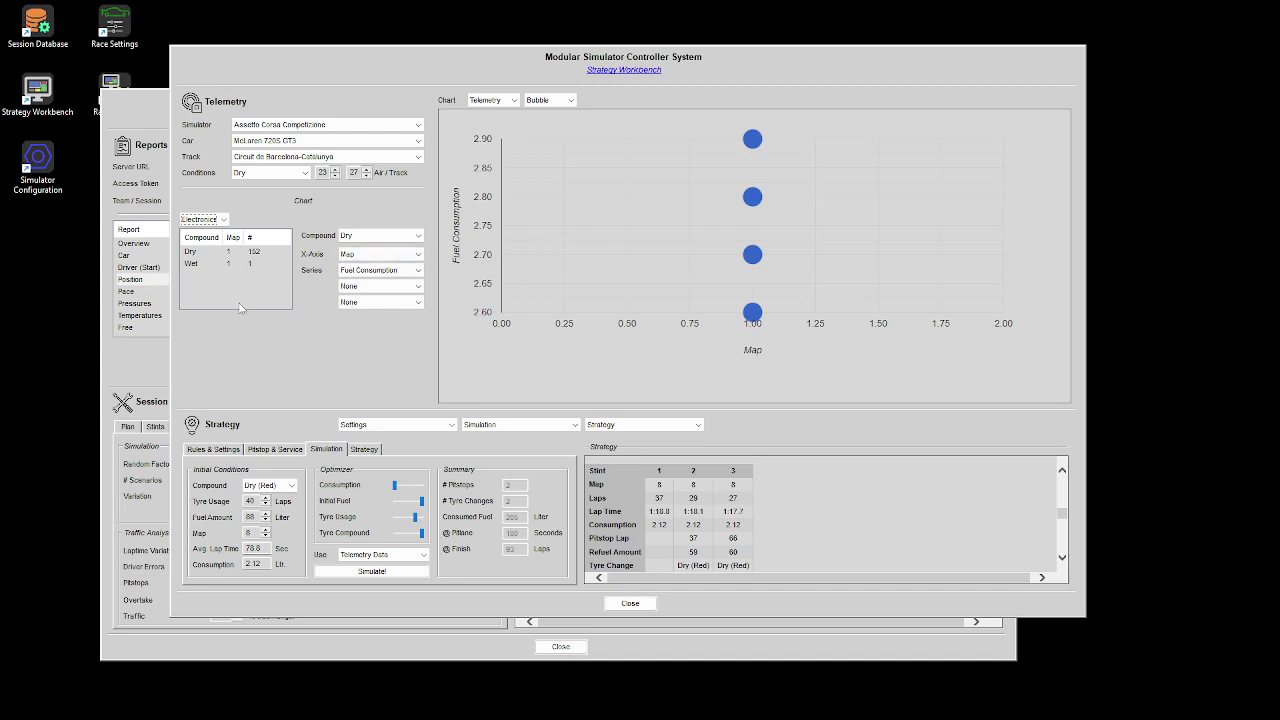
left_click(266, 158)
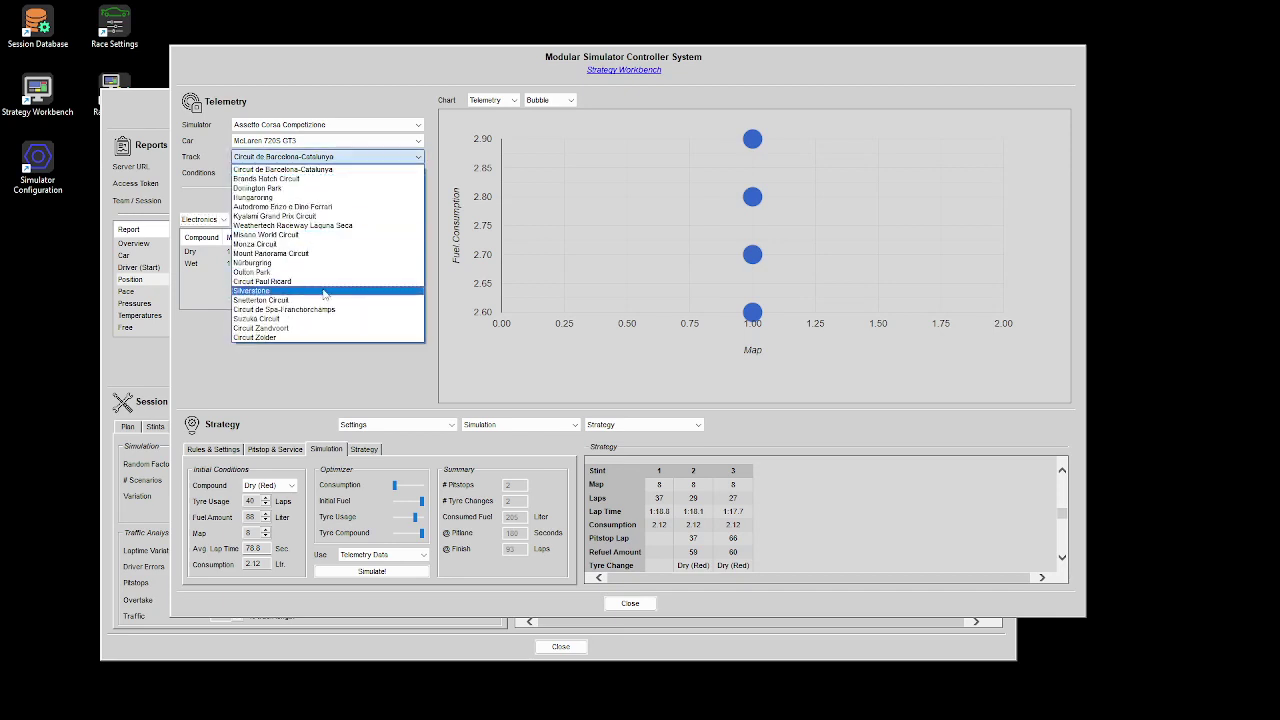
left_click(300, 253)
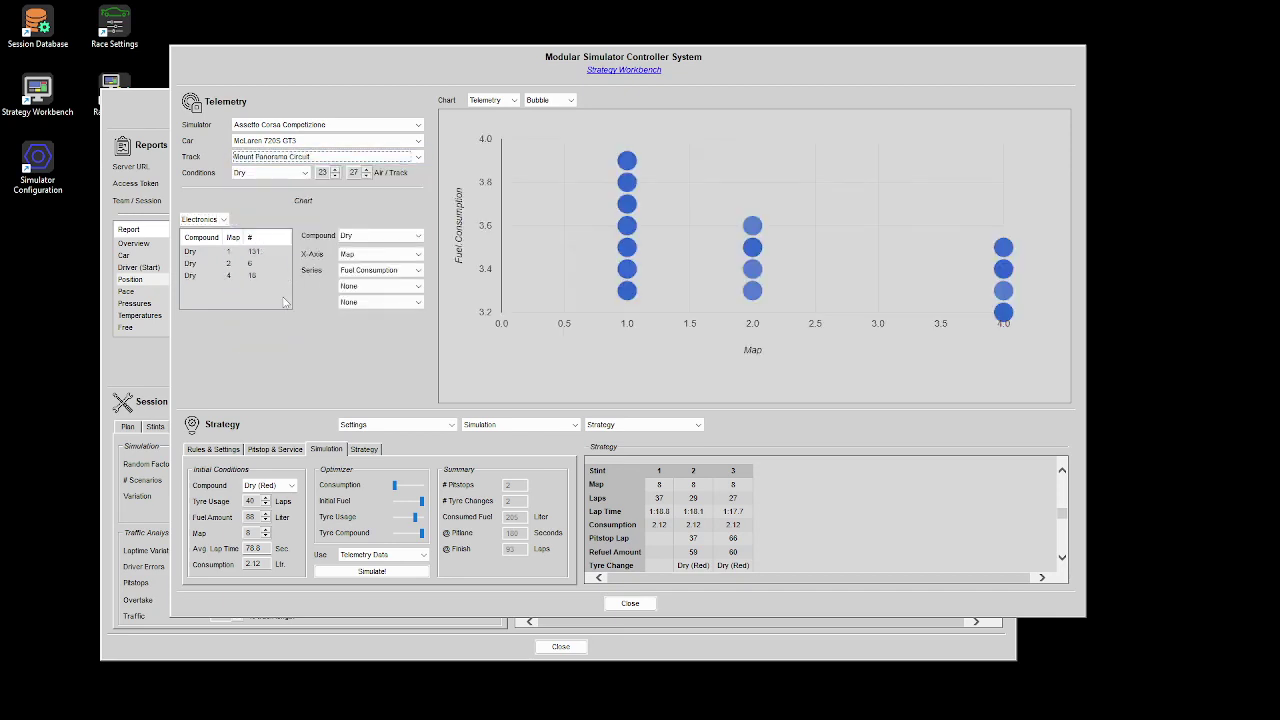
mouse_move(612, 236)
mouse_move(622, 168)
mouse_move(752, 294)
mouse_move(757, 268)
mouse_move(1004, 280)
mouse_move(625, 292)
Set the optimizer's consumption variation slightly above its minimum and look through the strategy's initialization and rules options.
left_click(397, 492)
left_click_drag(397, 493, 401, 494)
mouse_move(400, 494)
left_mouse_down()
mouse_move(432, 497)
mouse_move(394, 489)
left_mouse_up()
left_click_drag(393, 488, 396, 495)
left_click(446, 426)
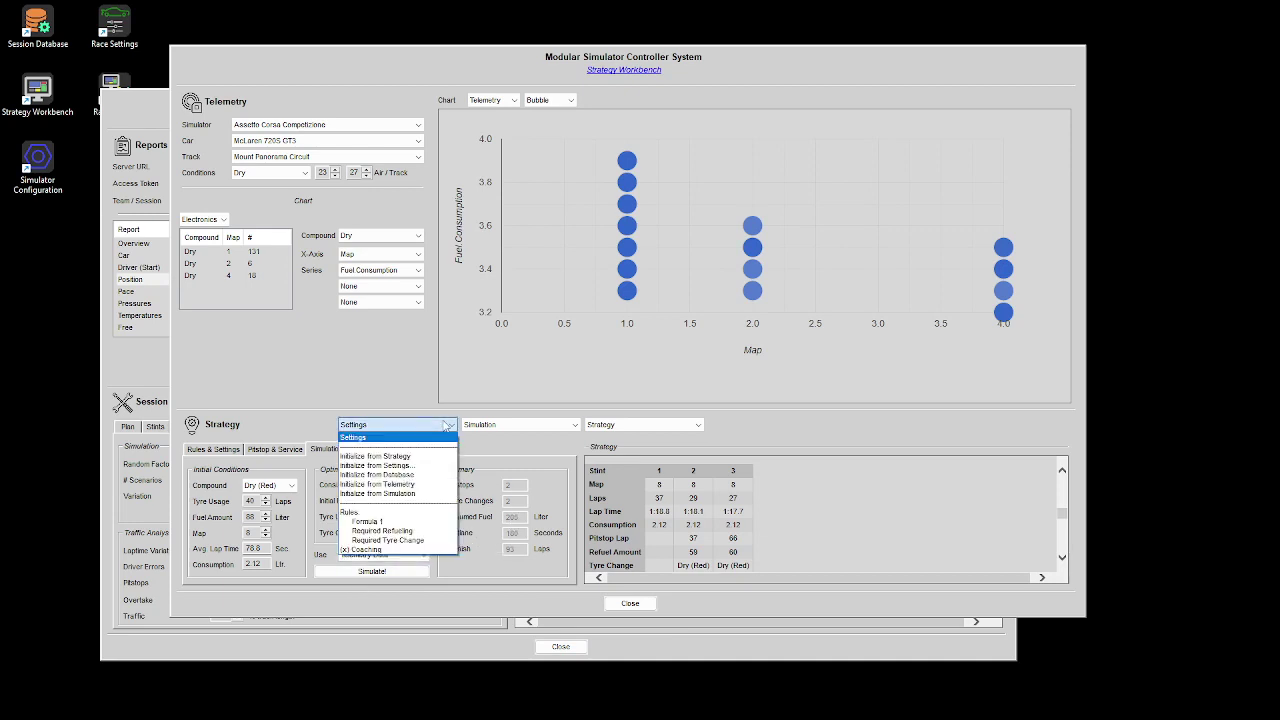
left_click(396, 389)
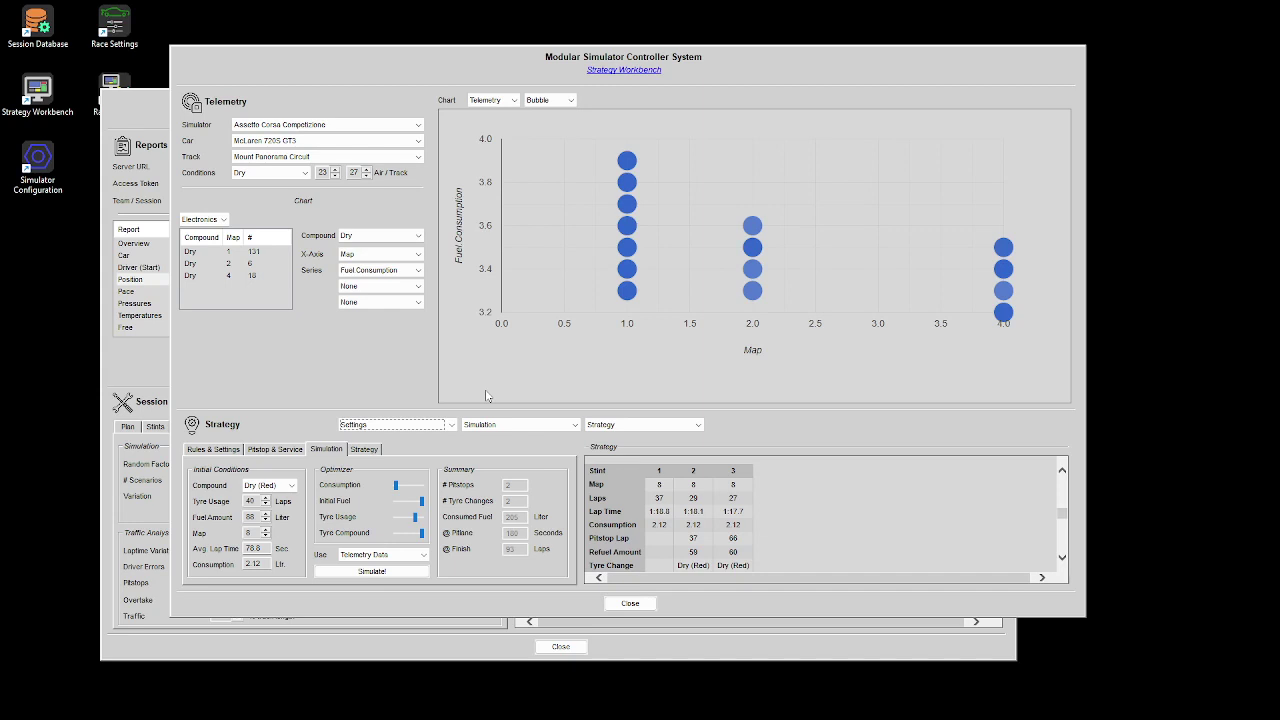
Reposition the Strategy Workbench window so both windows can be reached, and bring Race Center to the front.
left_click(126, 377)
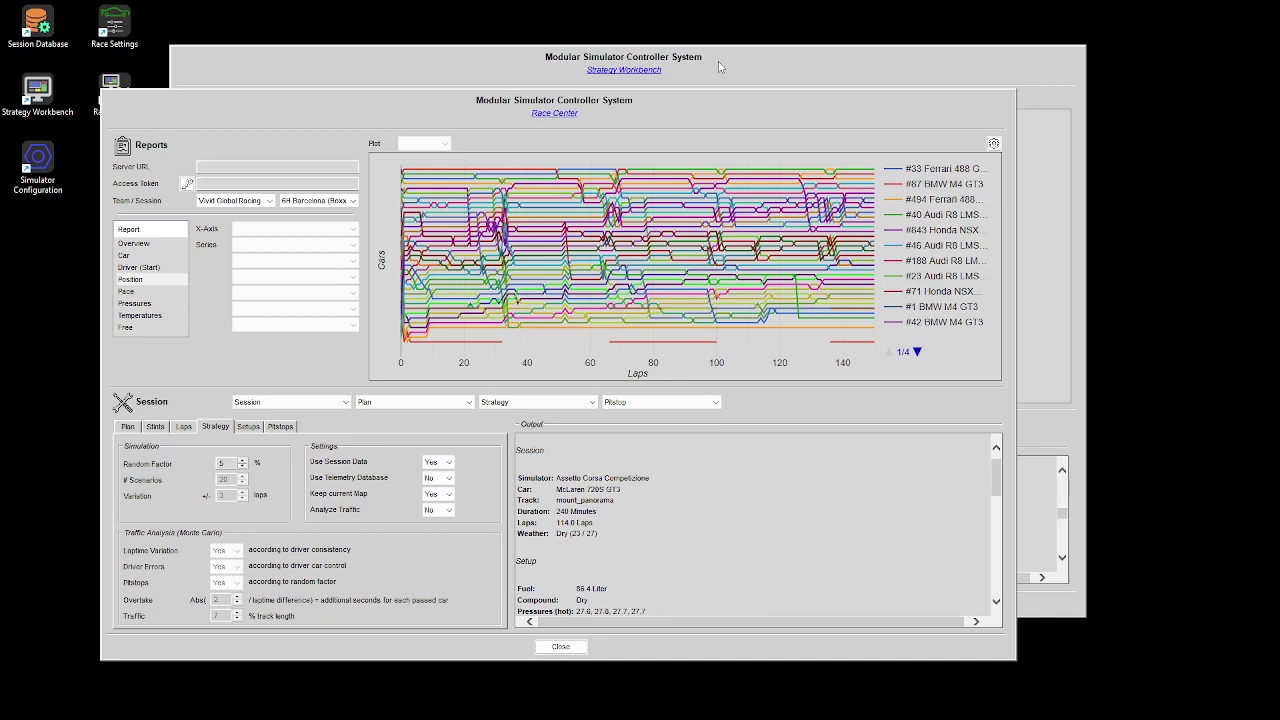
left_click(692, 55)
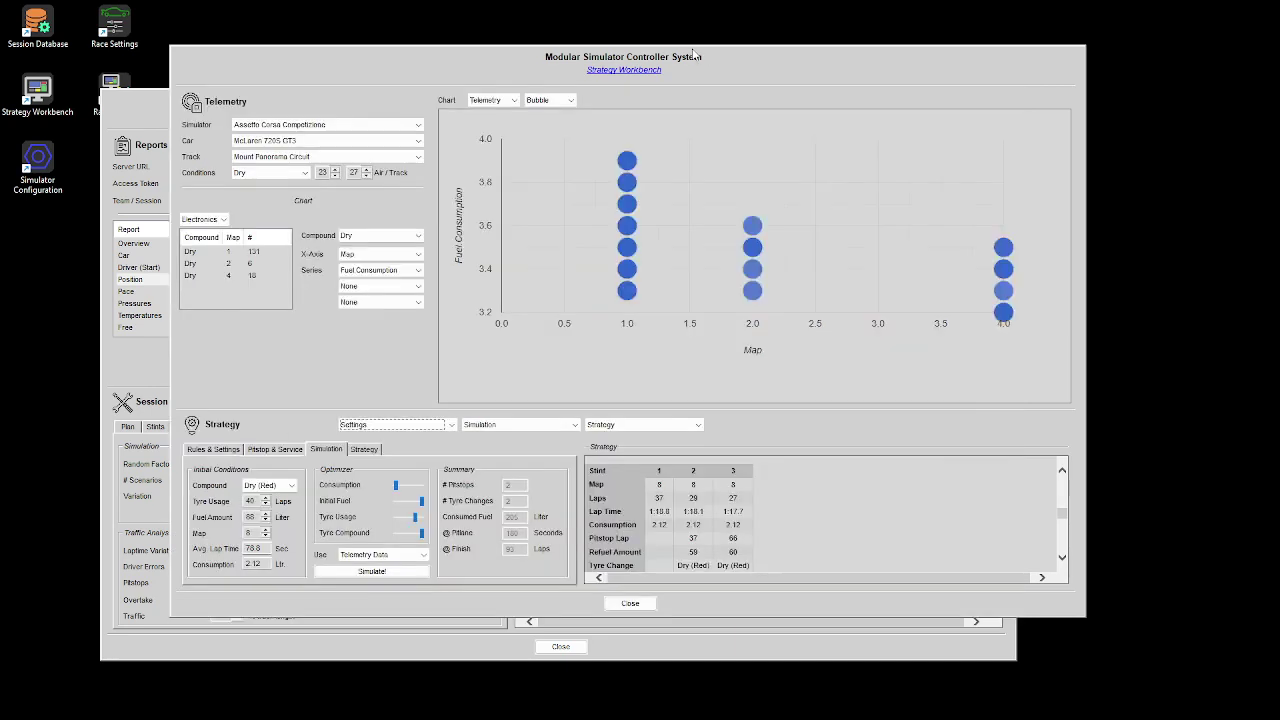
left_click_drag(677, 62, 664, 106)
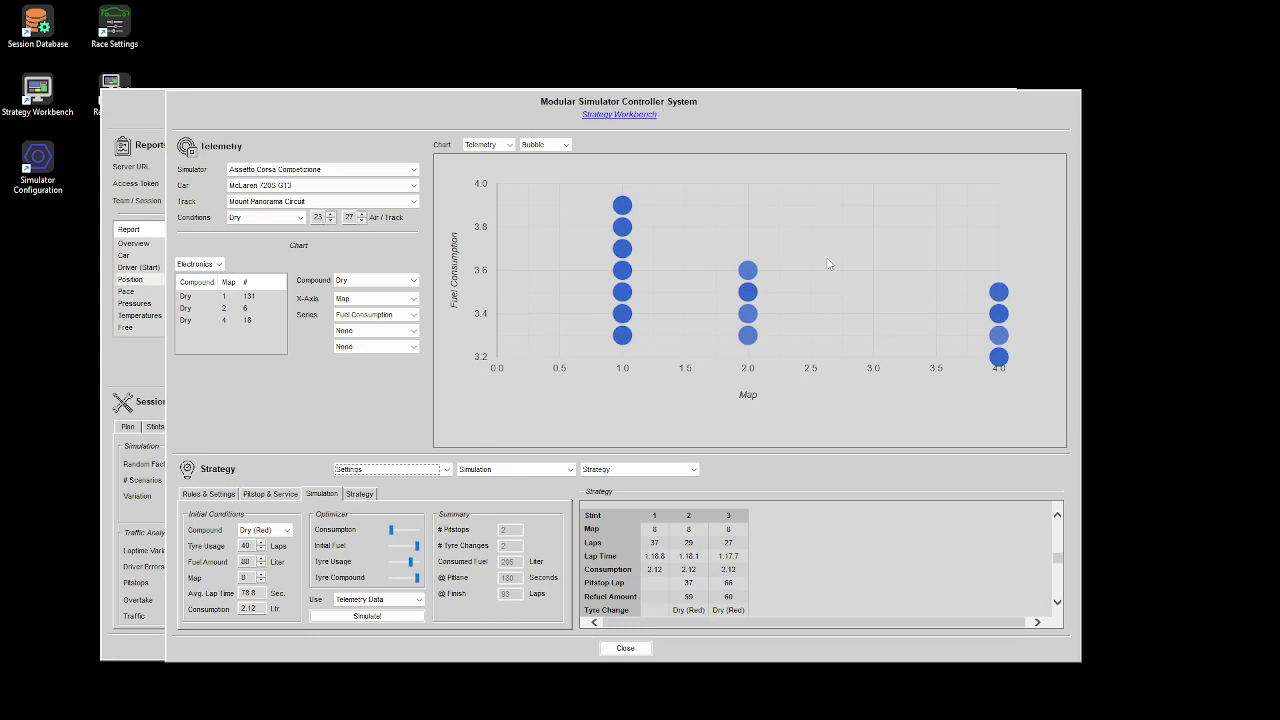
left_click_drag(555, 106, 634, 130)
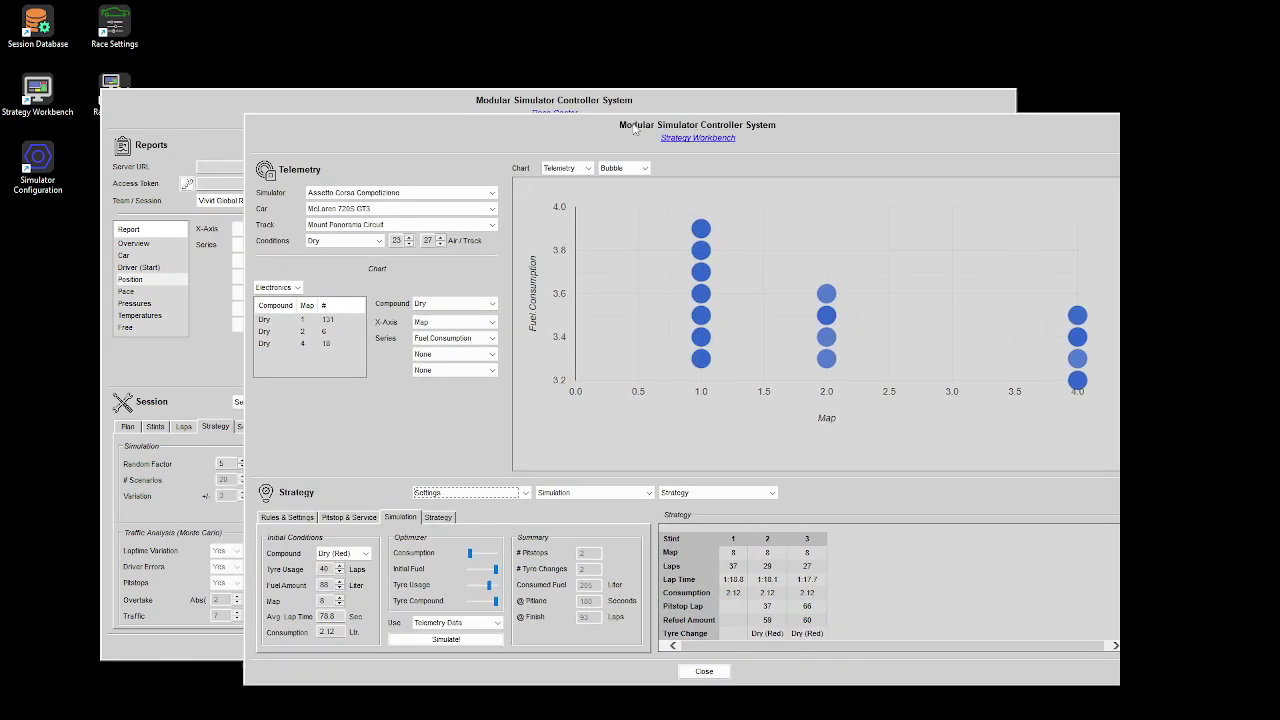
left_click(575, 104)
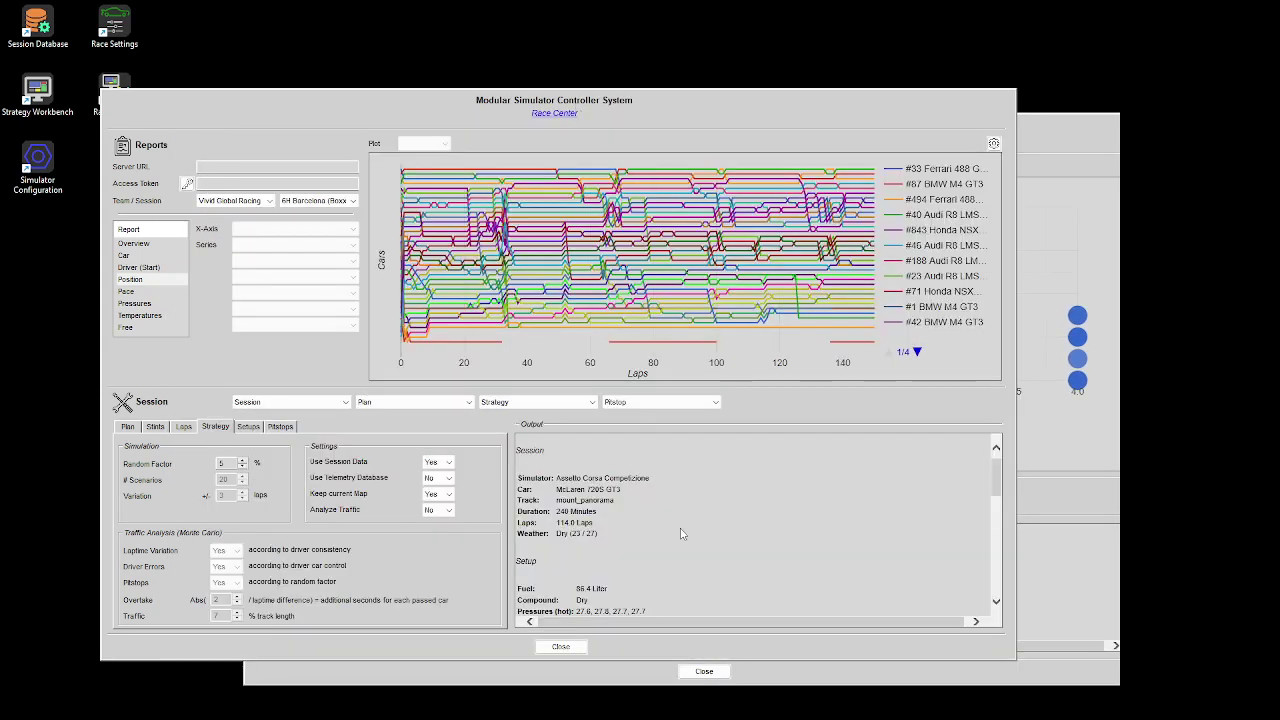
Review the strategy's stint table in the Race Center output alongside the session's driver stint plan.
scroll(680, 531, "down", 5)
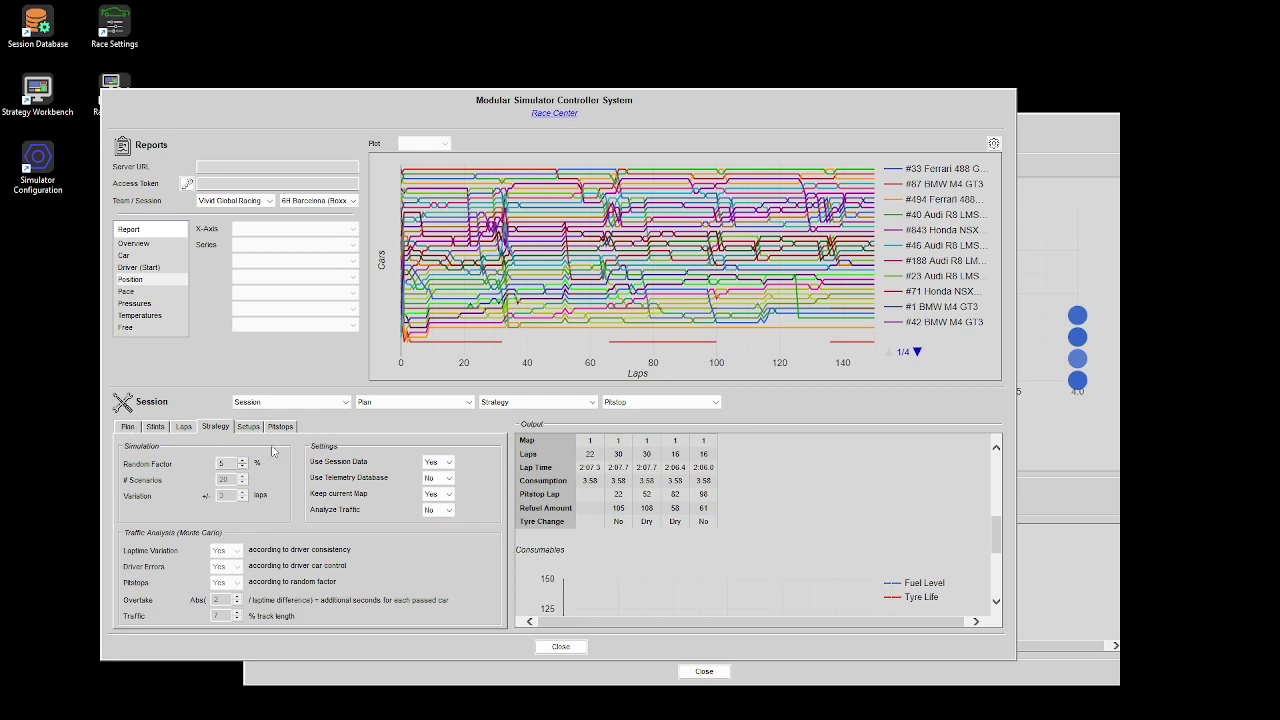
left_click(128, 427)
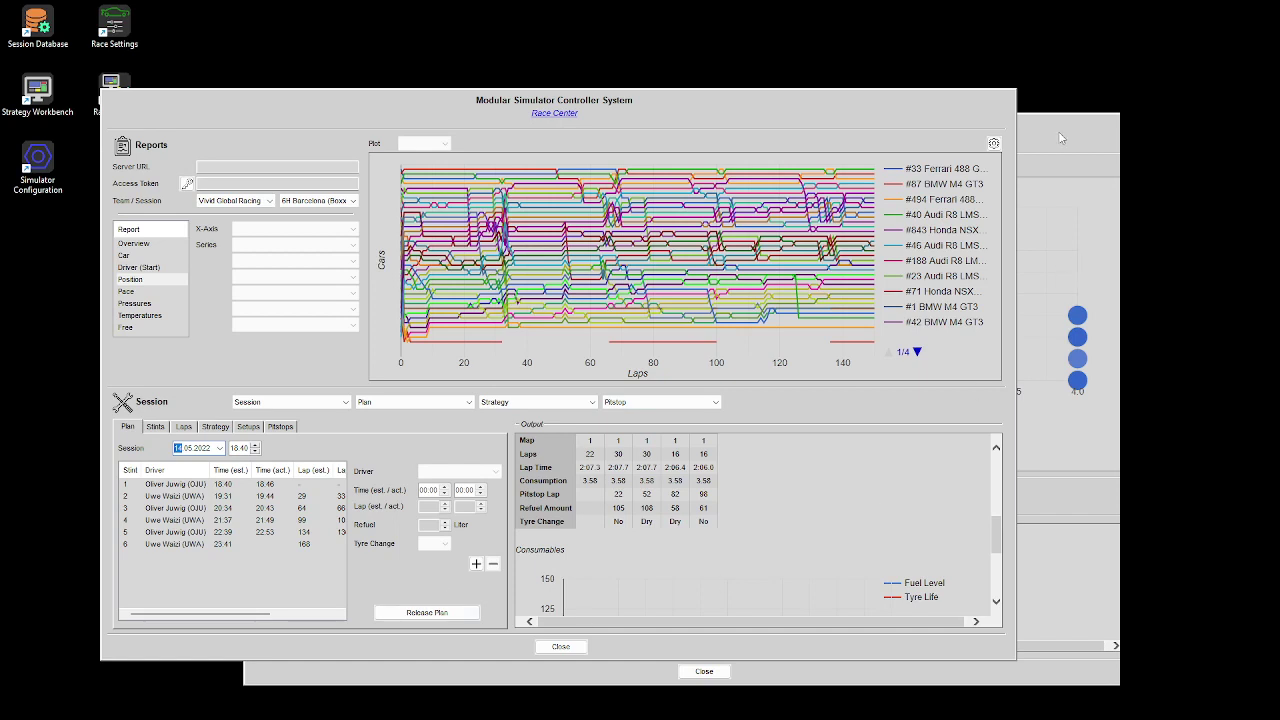
left_click(1036, 143)
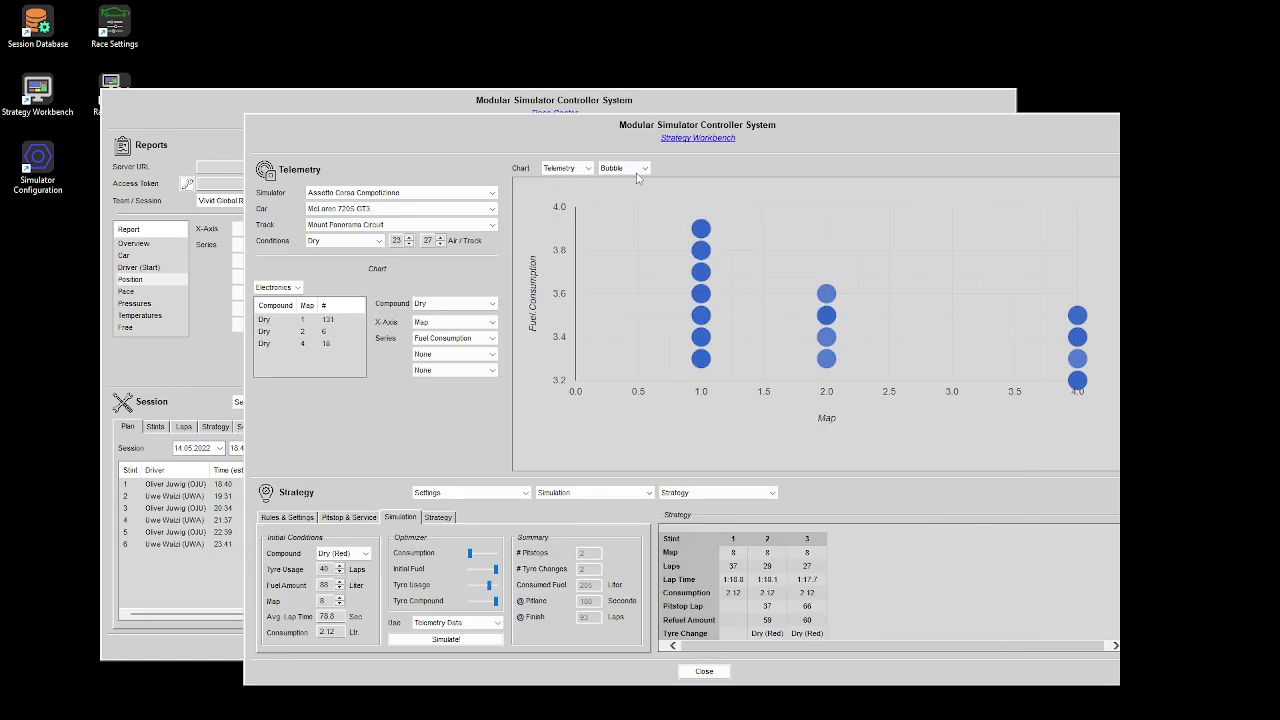
left_click(607, 114)
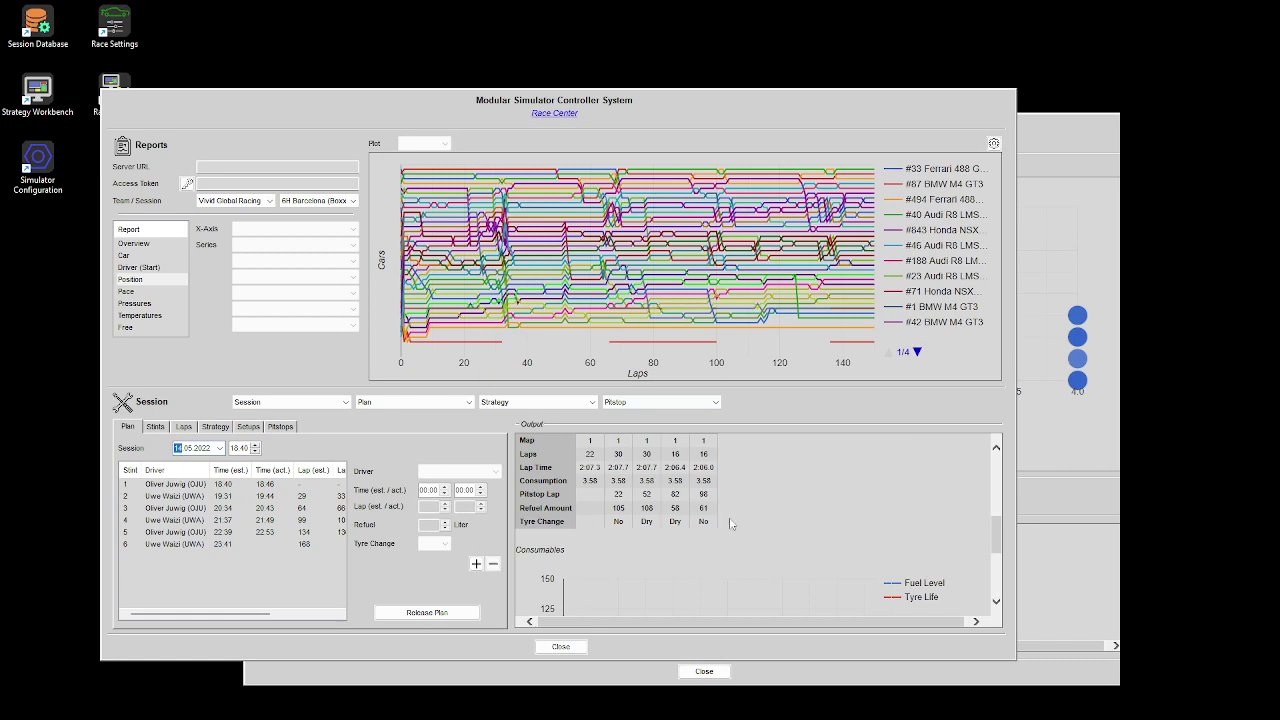
scroll(729, 527, "up", 2)
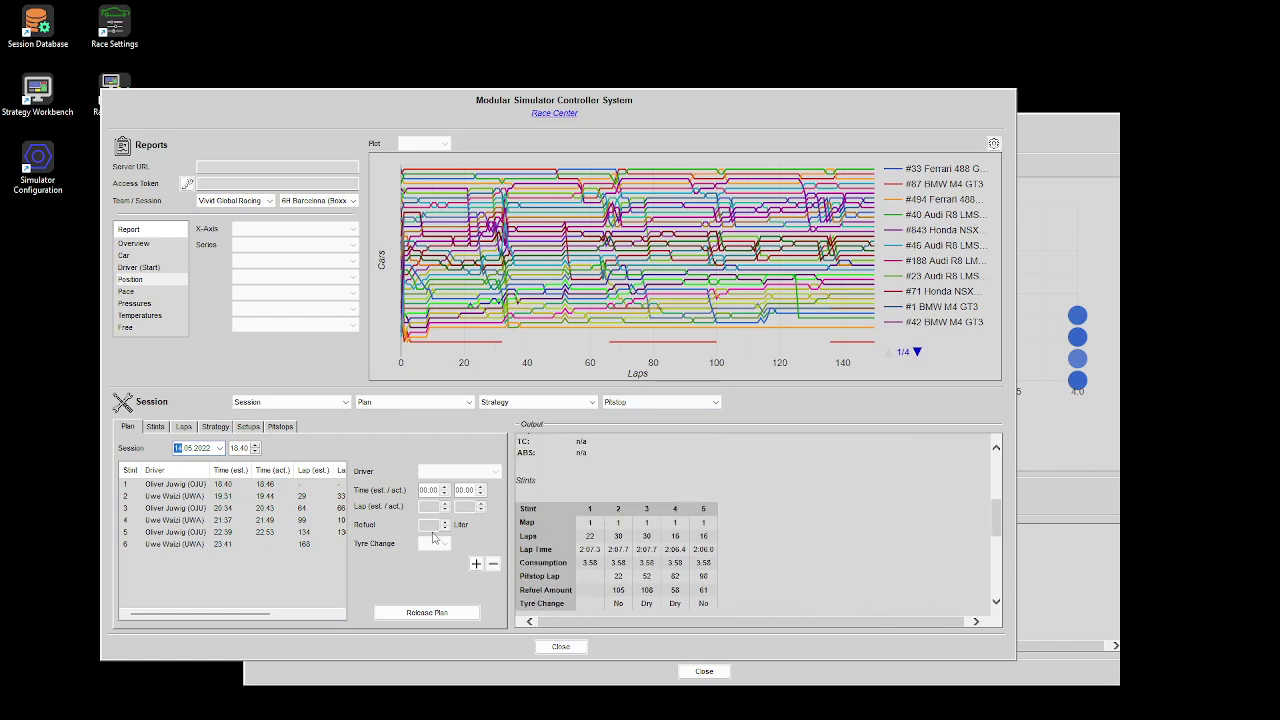